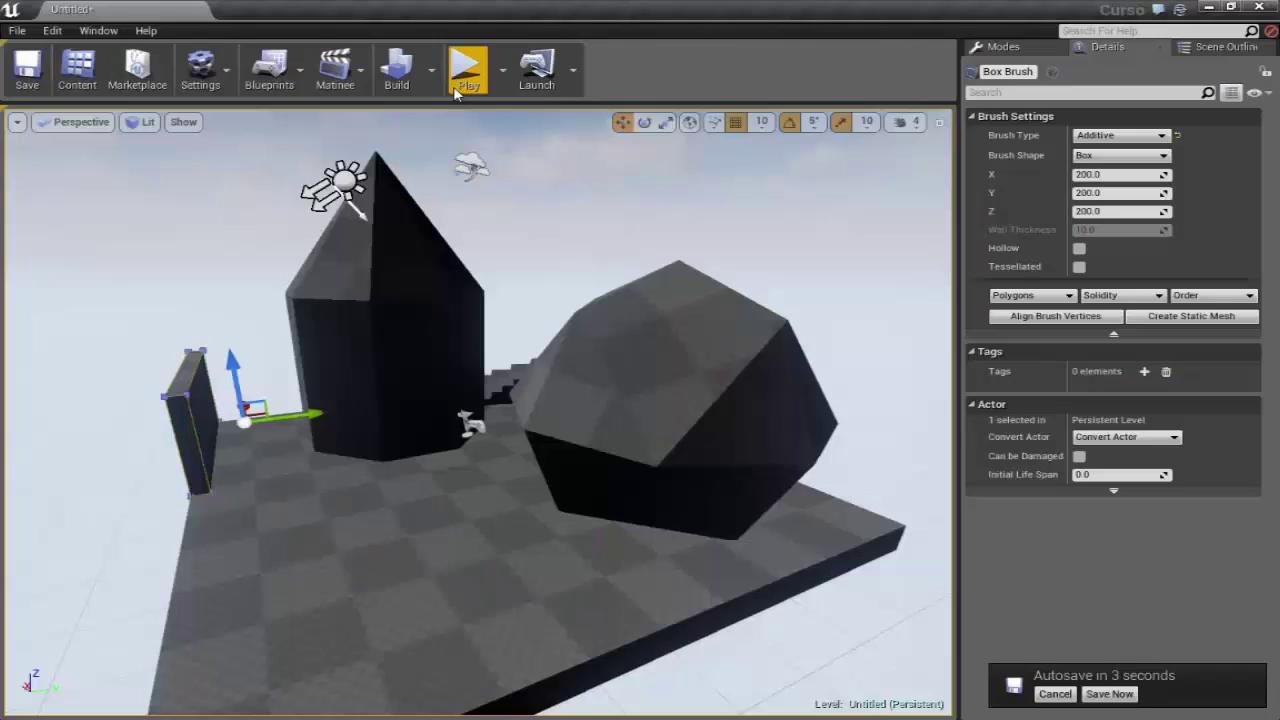
# Slide the thin box-brush wall sideways along its green Y-axis arrow
pyautogui.moveTo(548, 529); pyautogui.dragTo(548, 529, button='right')
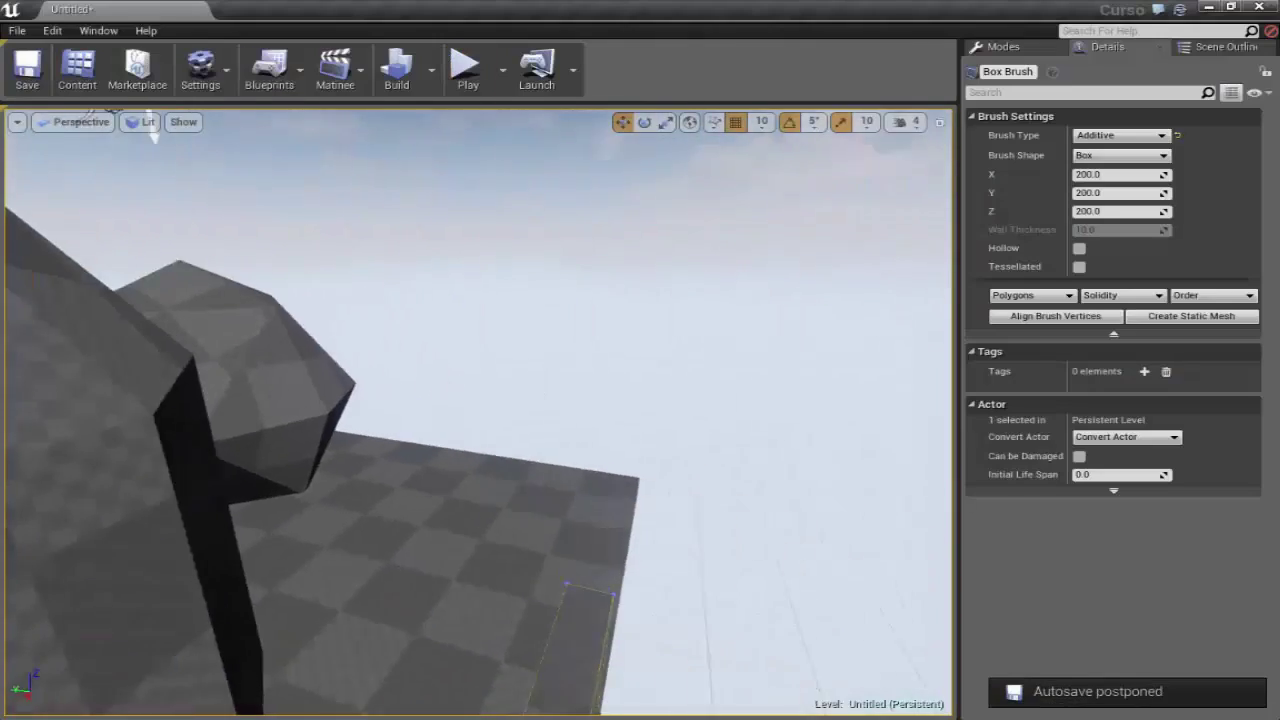
pyautogui.moveTo(478, 412); pyautogui.dragTo(478, 412, button='right')
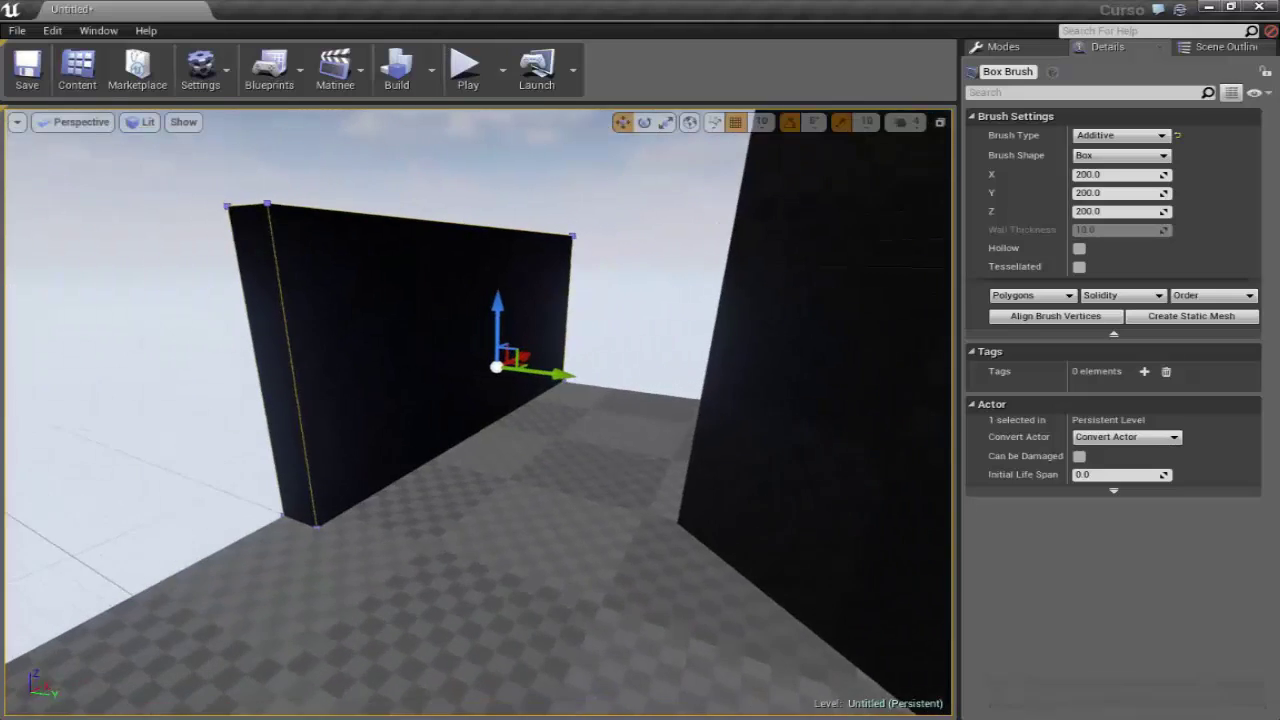
pyautogui.moveTo(541, 517); pyautogui.dragTo(540, 517, button='right')
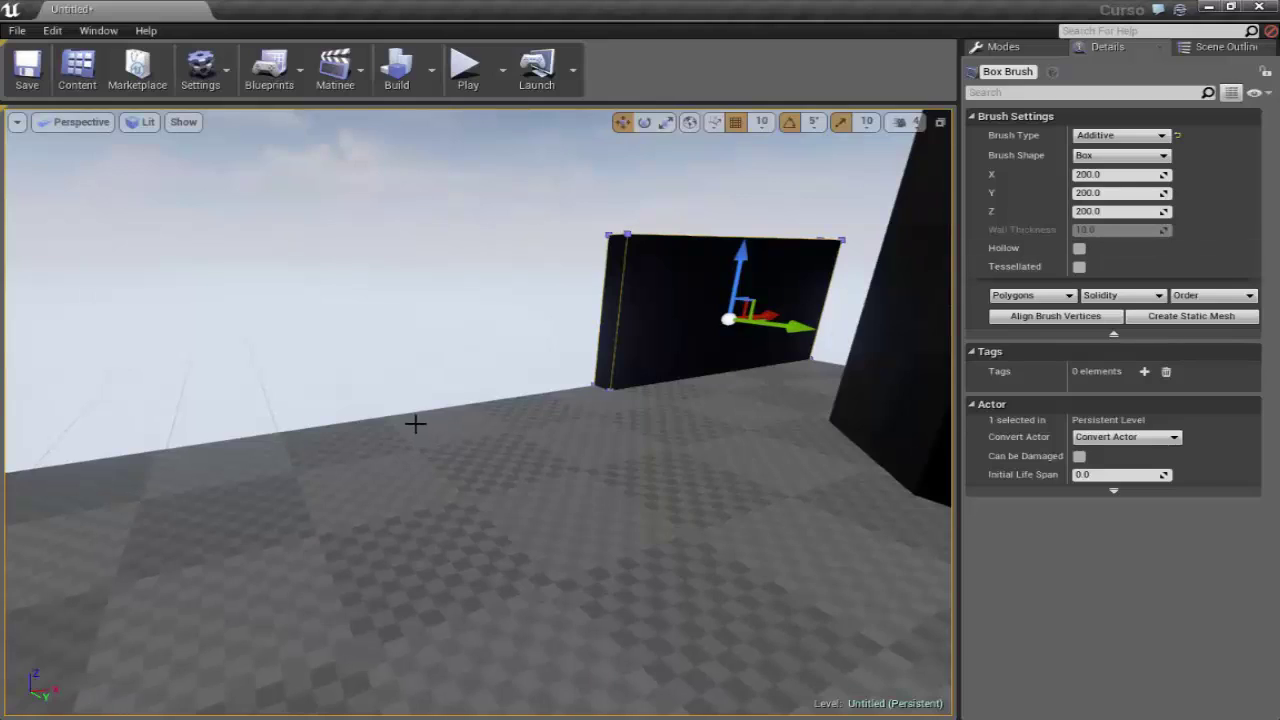
pyautogui.moveTo(417, 423); pyautogui.dragTo(478, 412, button='right')
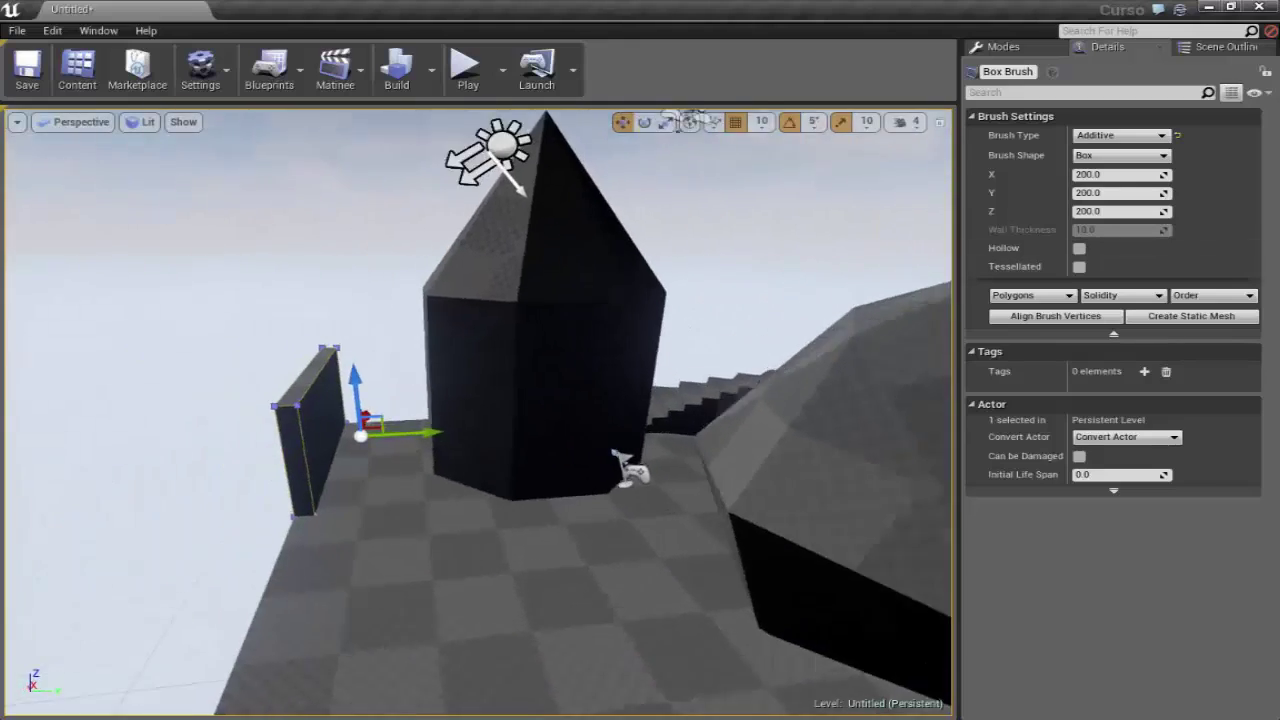
pyautogui.moveTo(352, 448); pyautogui.dragTo(352, 448, button='right')
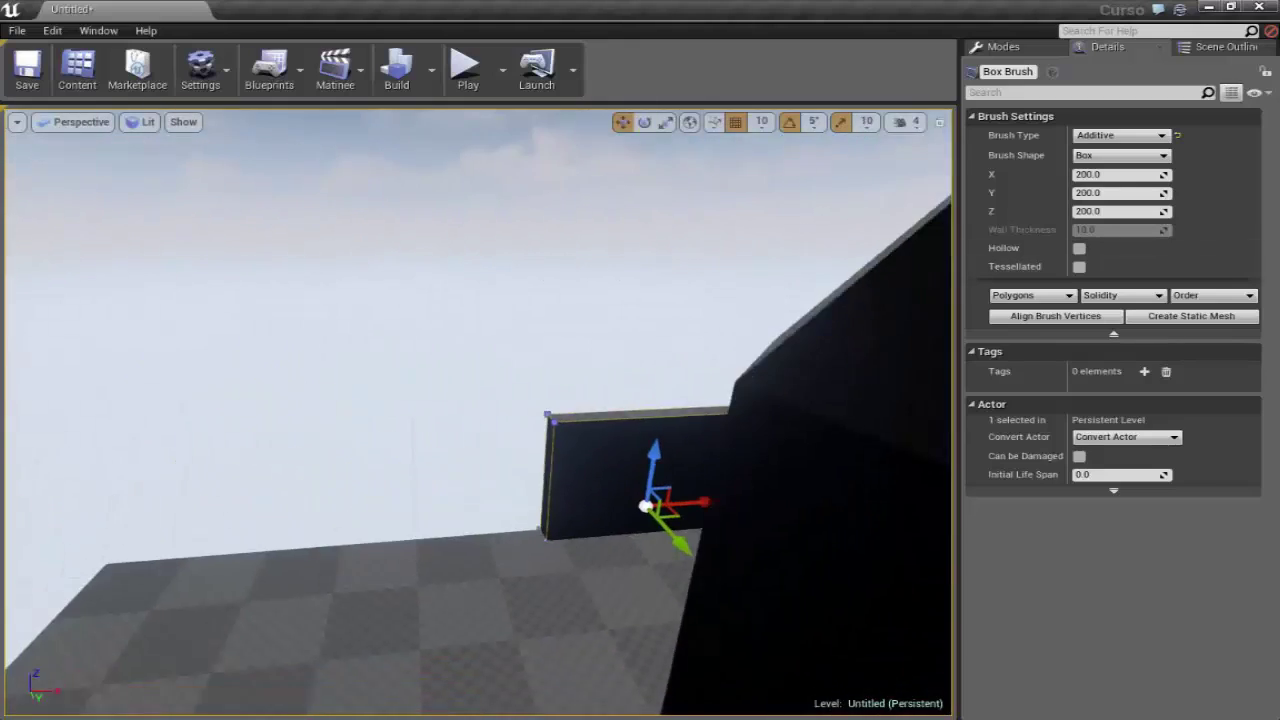
pyautogui.moveTo(680, 474); pyautogui.dragTo(255, 507)
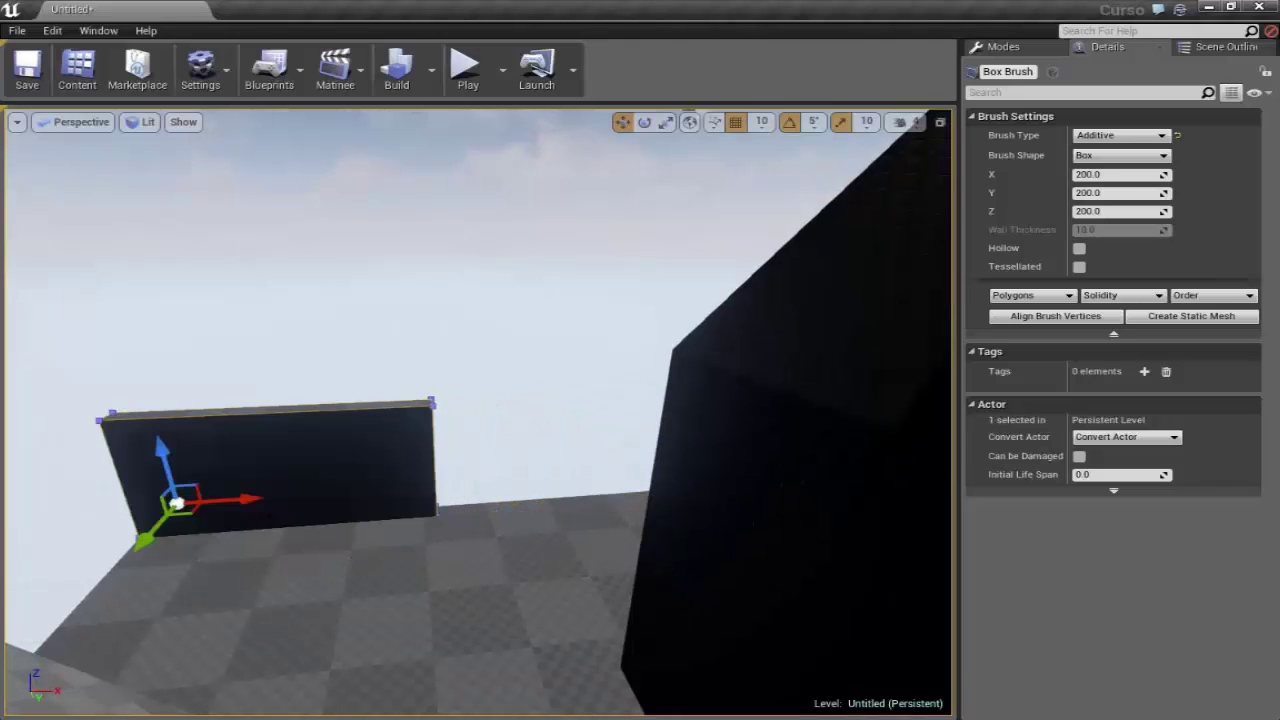
# Fly the camera above and around the wall to review its new position on the floor
pyautogui.moveTo(478, 410); pyautogui.dragTo(478, 410, button='right')
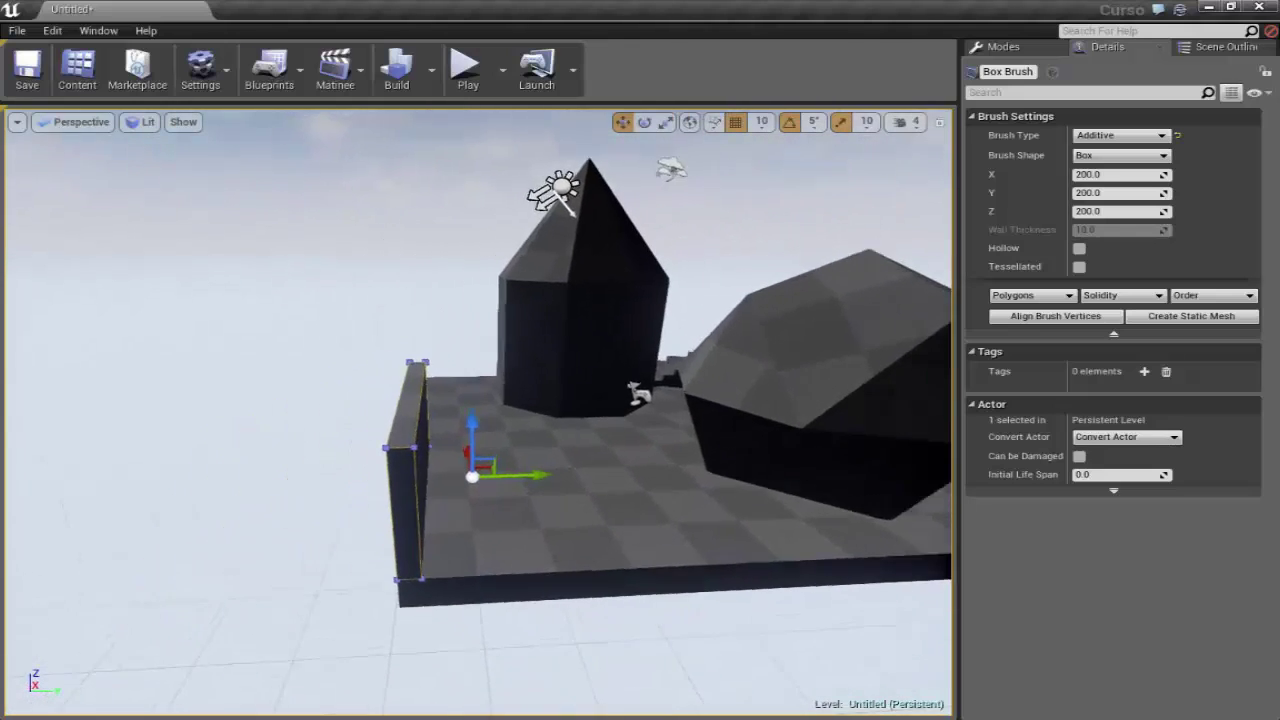
pyautogui.moveTo(296, 687); pyautogui.dragTo(296, 686, button='right')
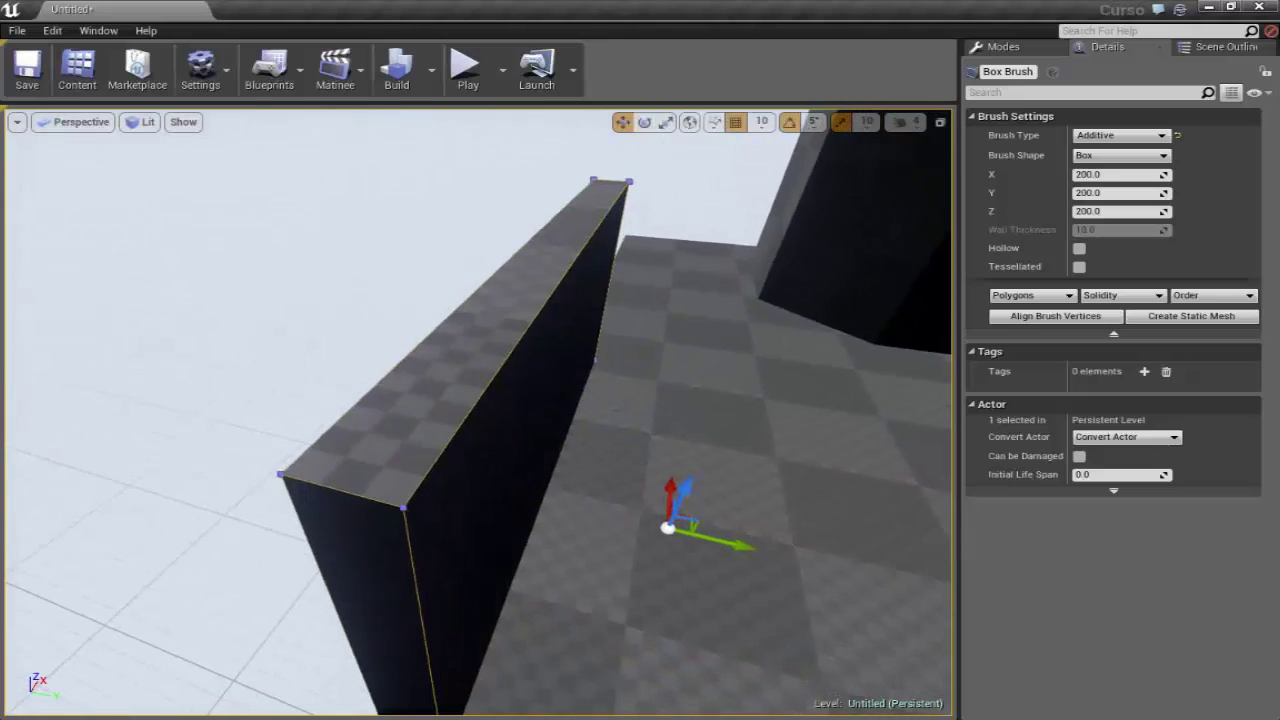
pyautogui.moveTo(371, 406); pyautogui.dragTo(396, 366, button='right')
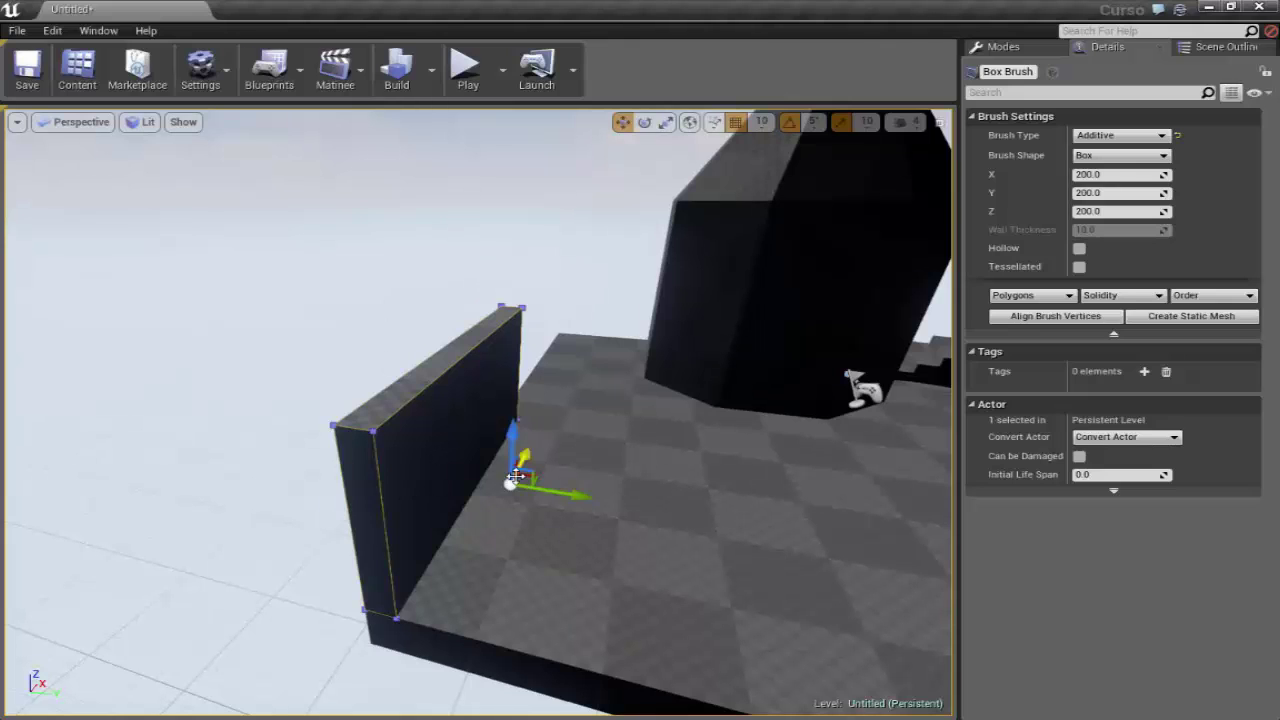
pyautogui.moveTo(431, 429); pyautogui.dragTo(431, 430, button='right')
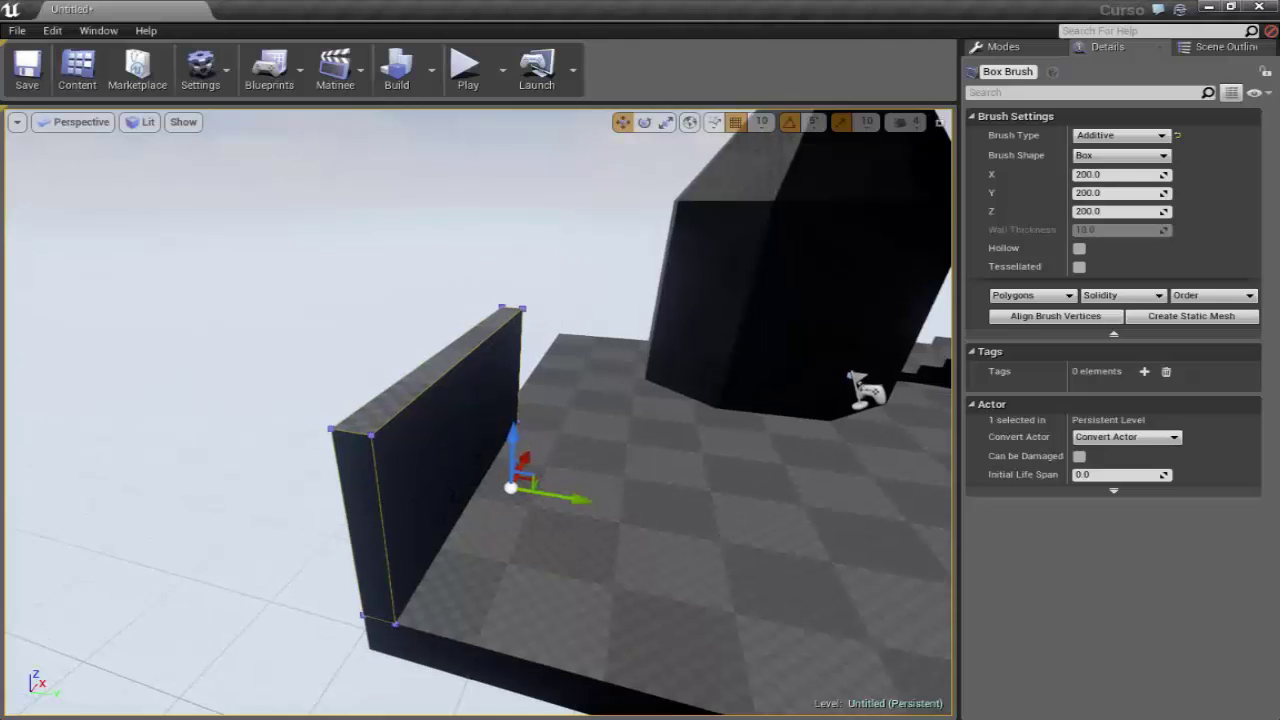
# Snap the viewport to the wall actor using Snap View to Actor
pyautogui.rightClick(422, 416)
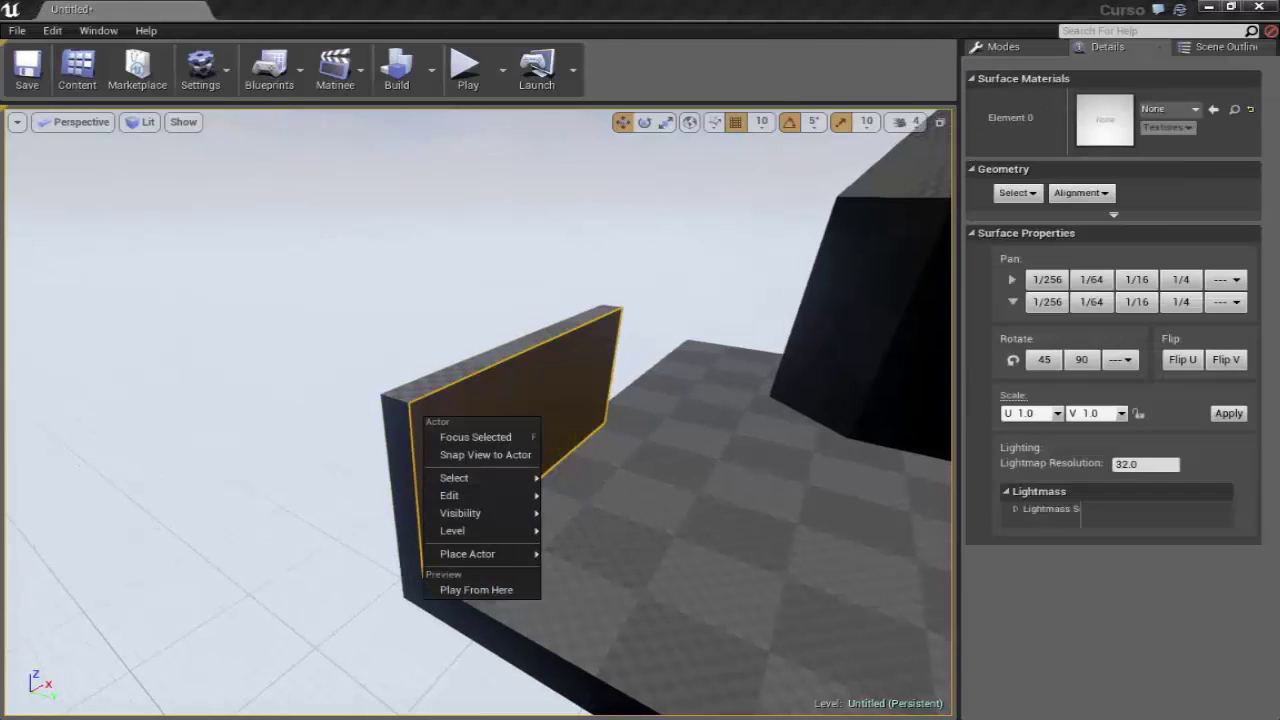
pyautogui.rightClick(494, 401)
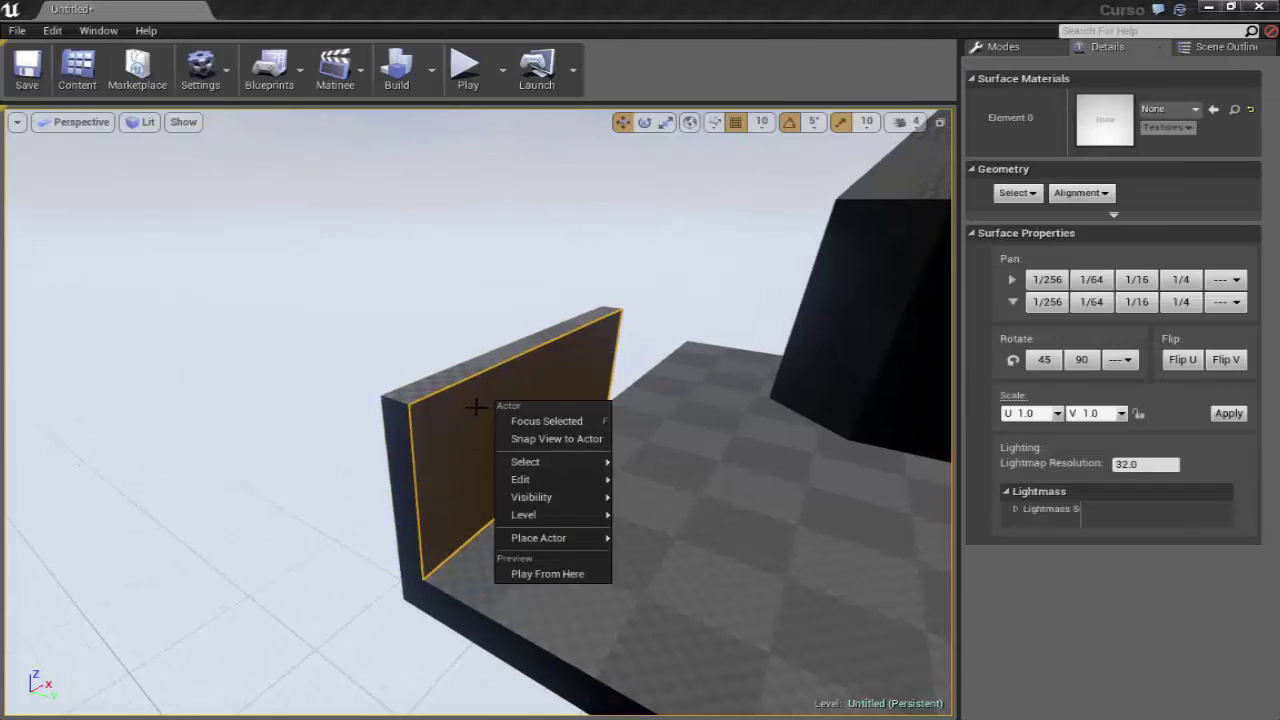
pyautogui.rightClick(476, 408)
pyautogui.rightClick(457, 418)
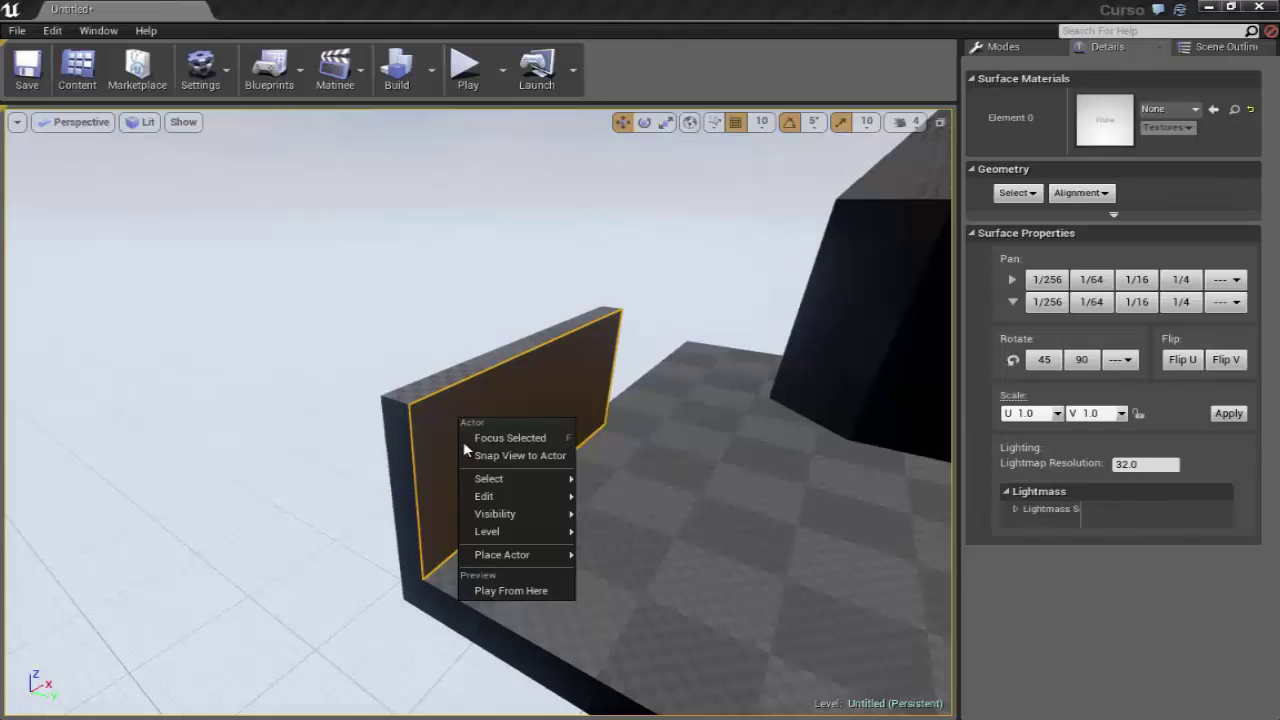
pyautogui.moveTo(489, 478)
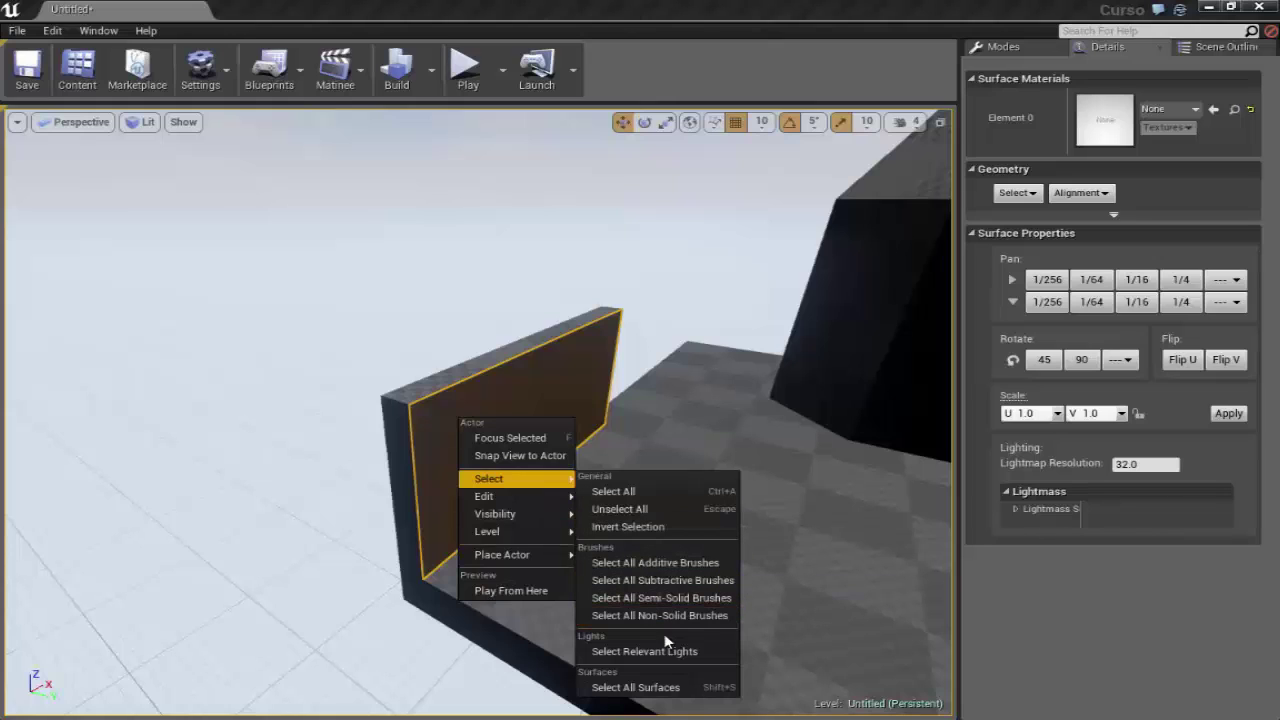
pyautogui.click(505, 455)
pyautogui.moveTo(503, 457); pyautogui.dragTo(855, 378)
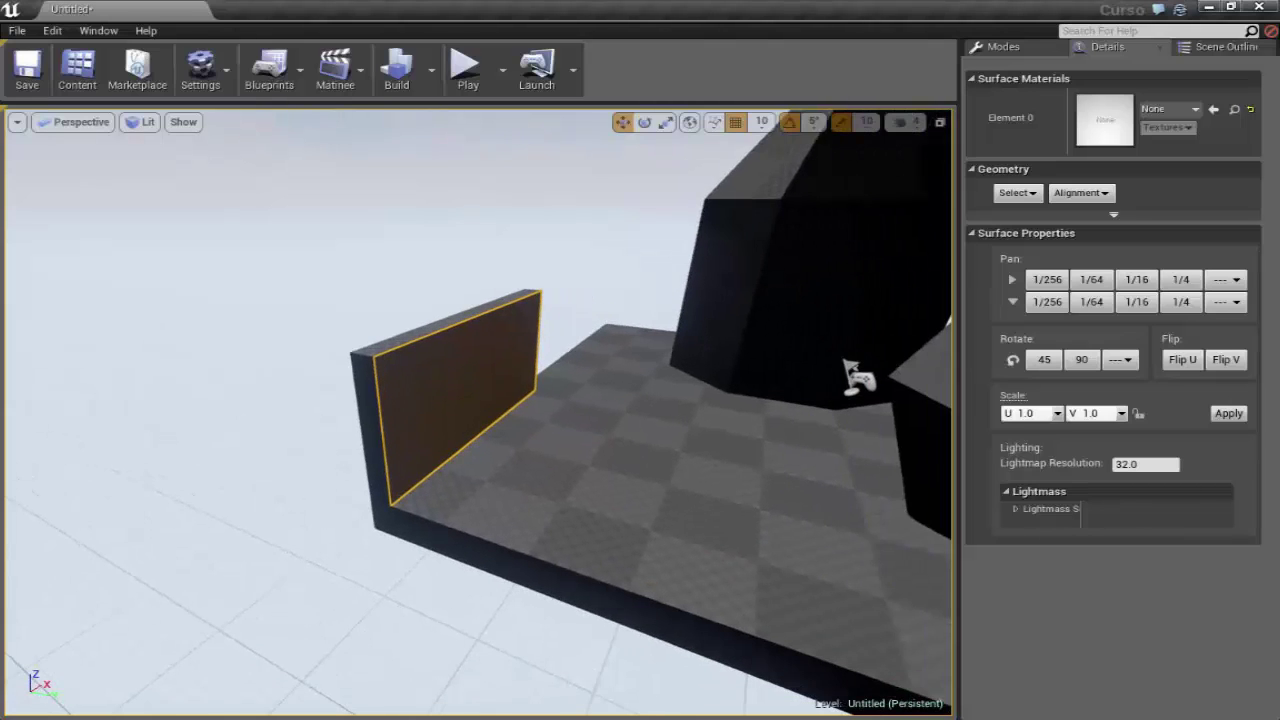
# Select the whole wall brush actor and use Focus Selected to centre the view on it
pyautogui.press('Escape')
pyautogui.click(470, 364)
pyautogui.rightClick(447, 369)
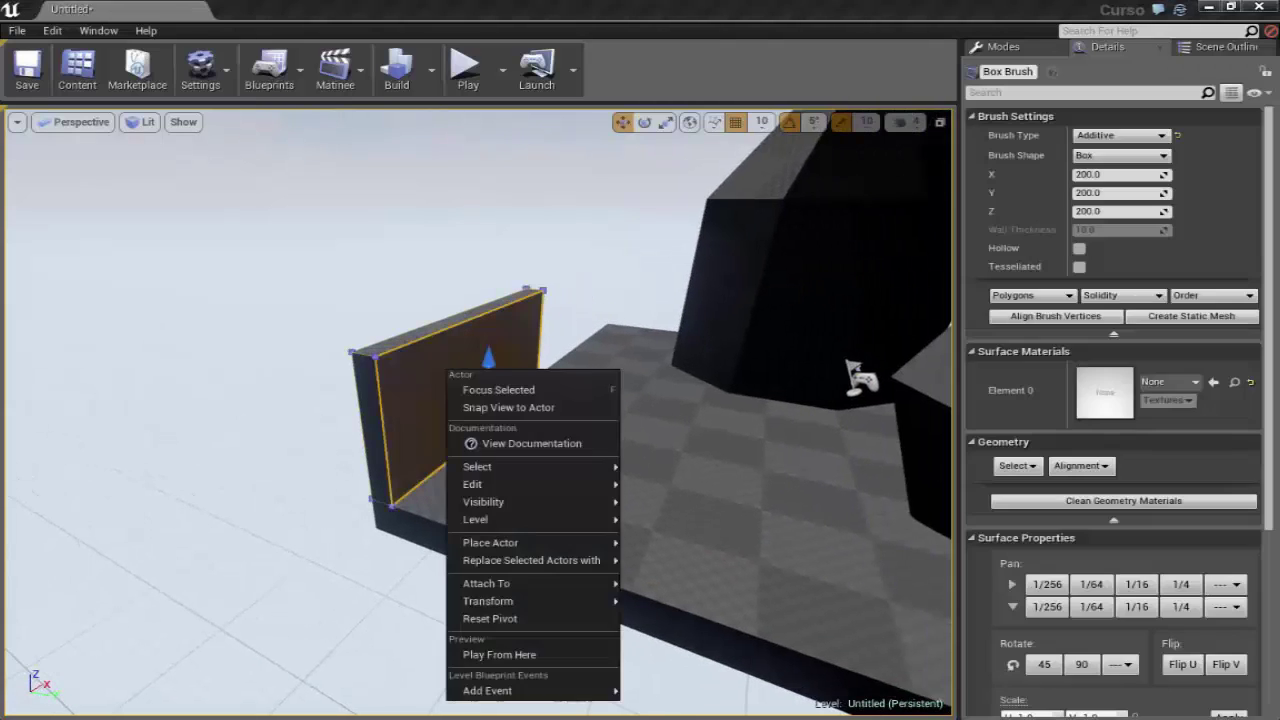
pyautogui.click(498, 389)
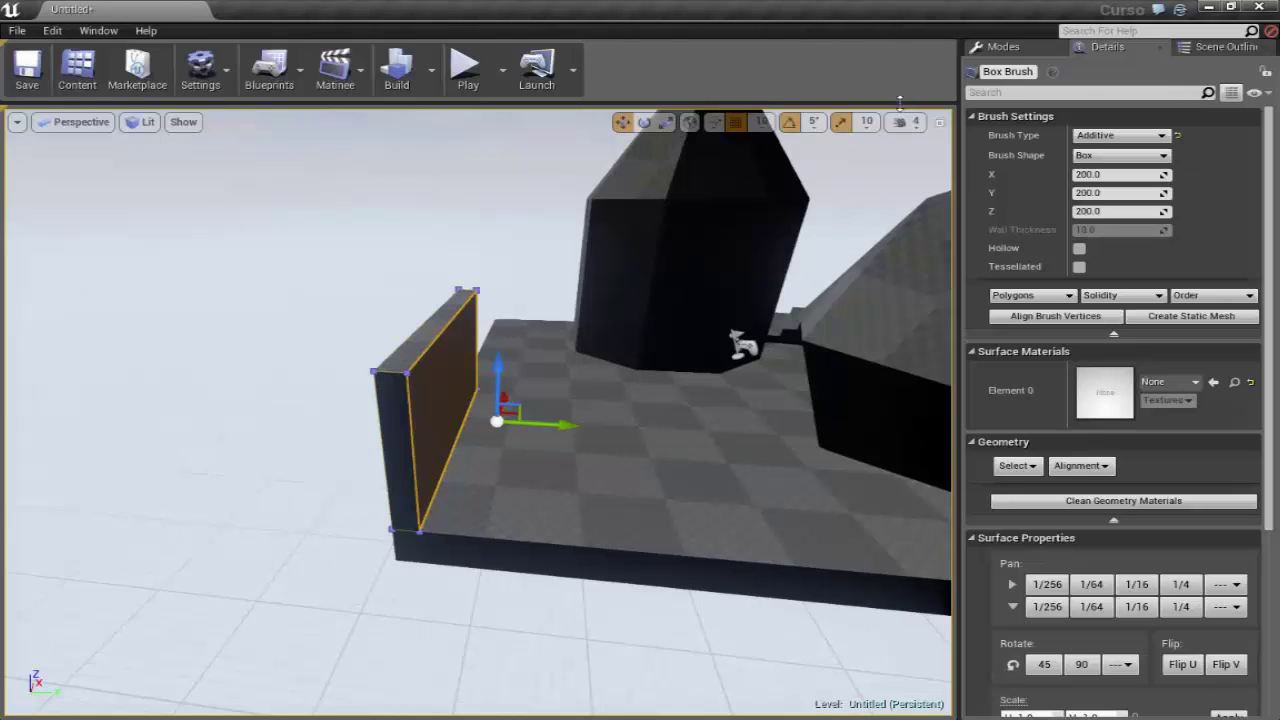
# Switch to the four-pane viewport layout and make the Side view active
pyautogui.click(939, 121)
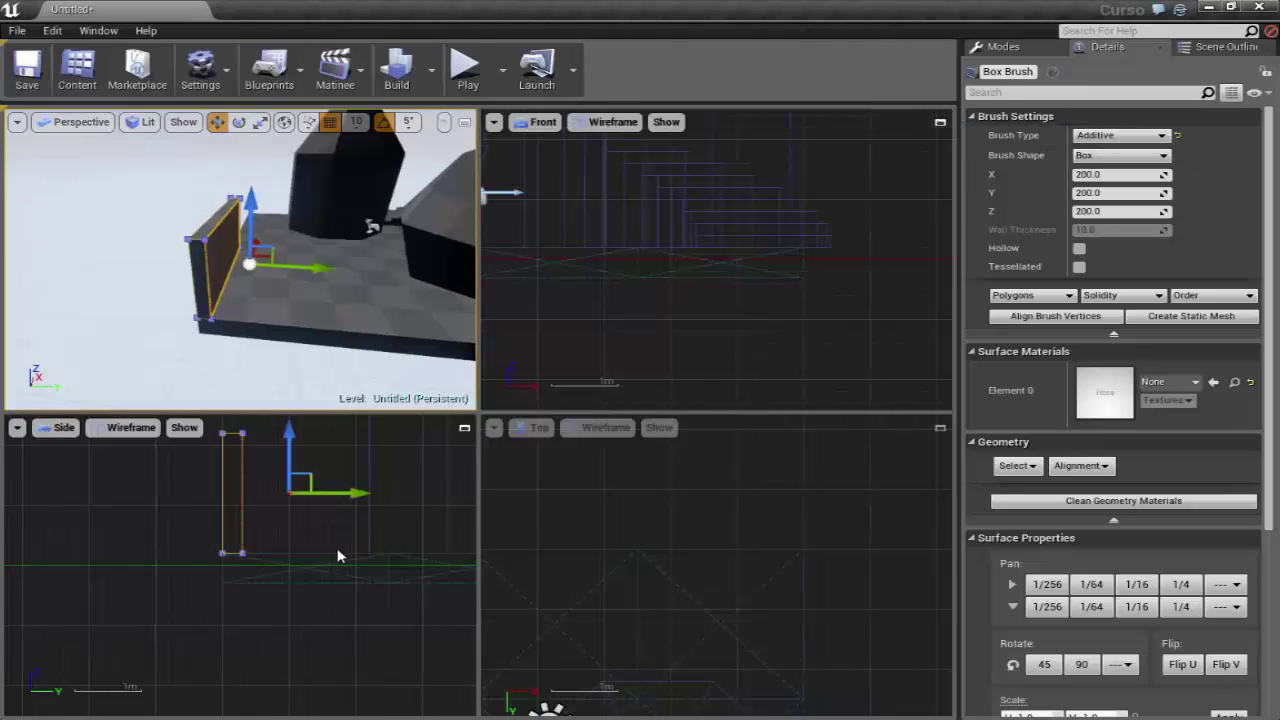
pyautogui.click(338, 556)
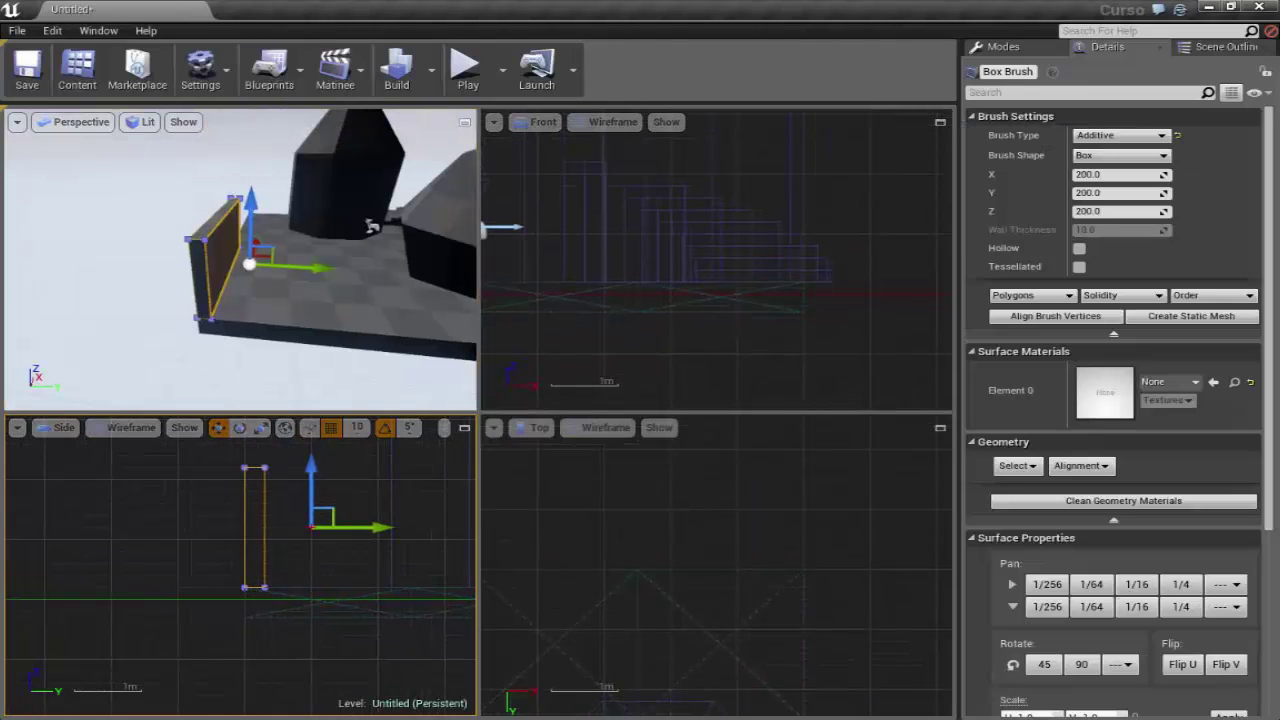
pyautogui.rightClick(257, 537)
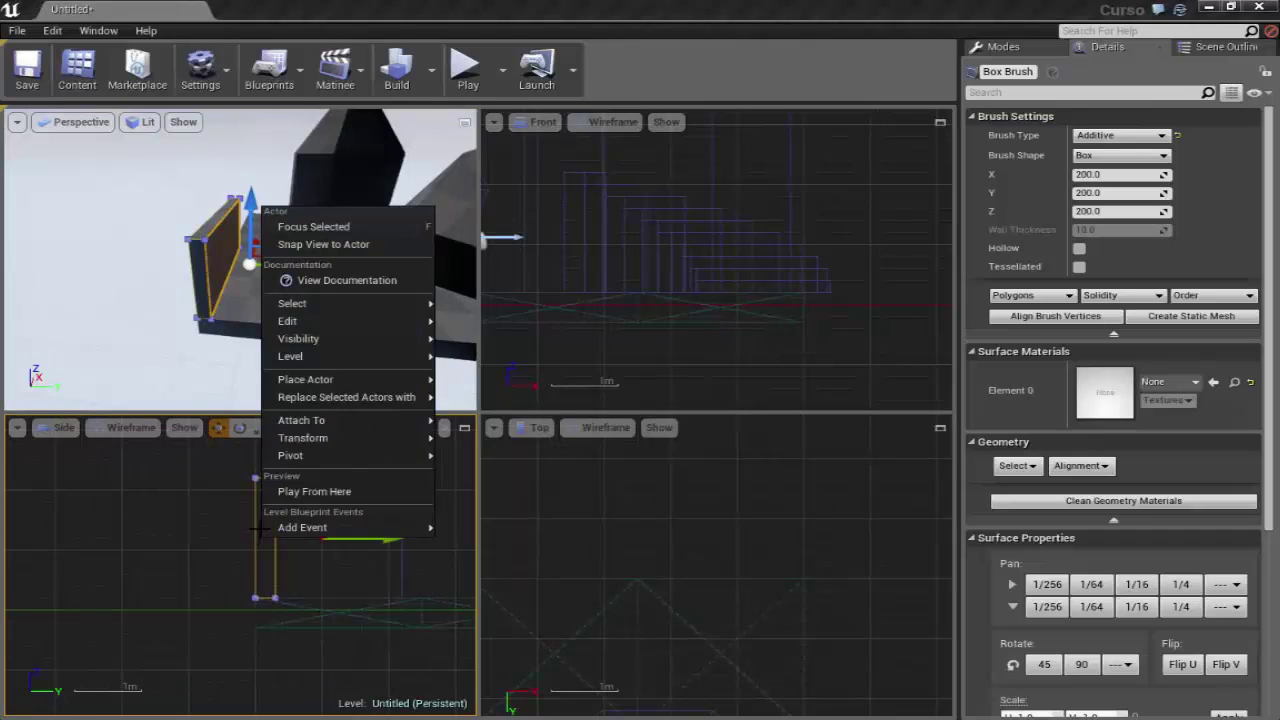
pyautogui.moveTo(326, 456)
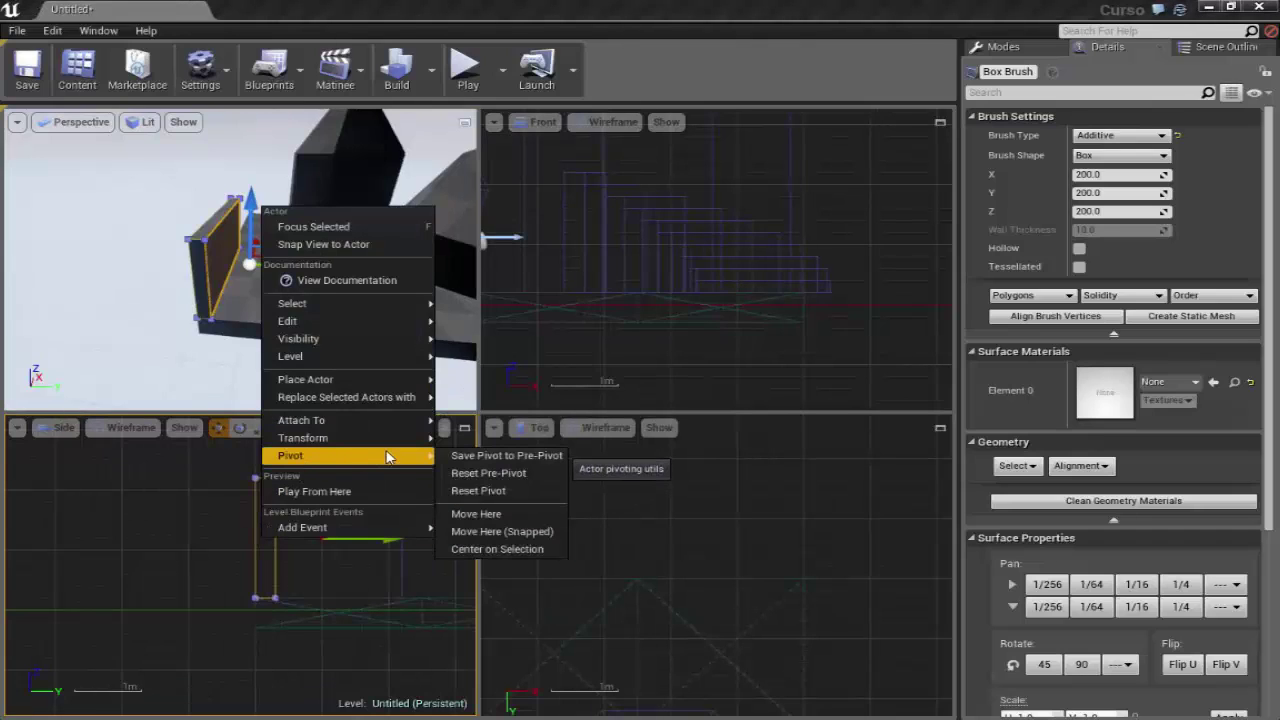
pyautogui.click(707, 492)
# Orbit the Perspective view around the wall until it sits centred in view
pyautogui.moveTo(243, 283); pyautogui.dragTo(327, 352, button='right')
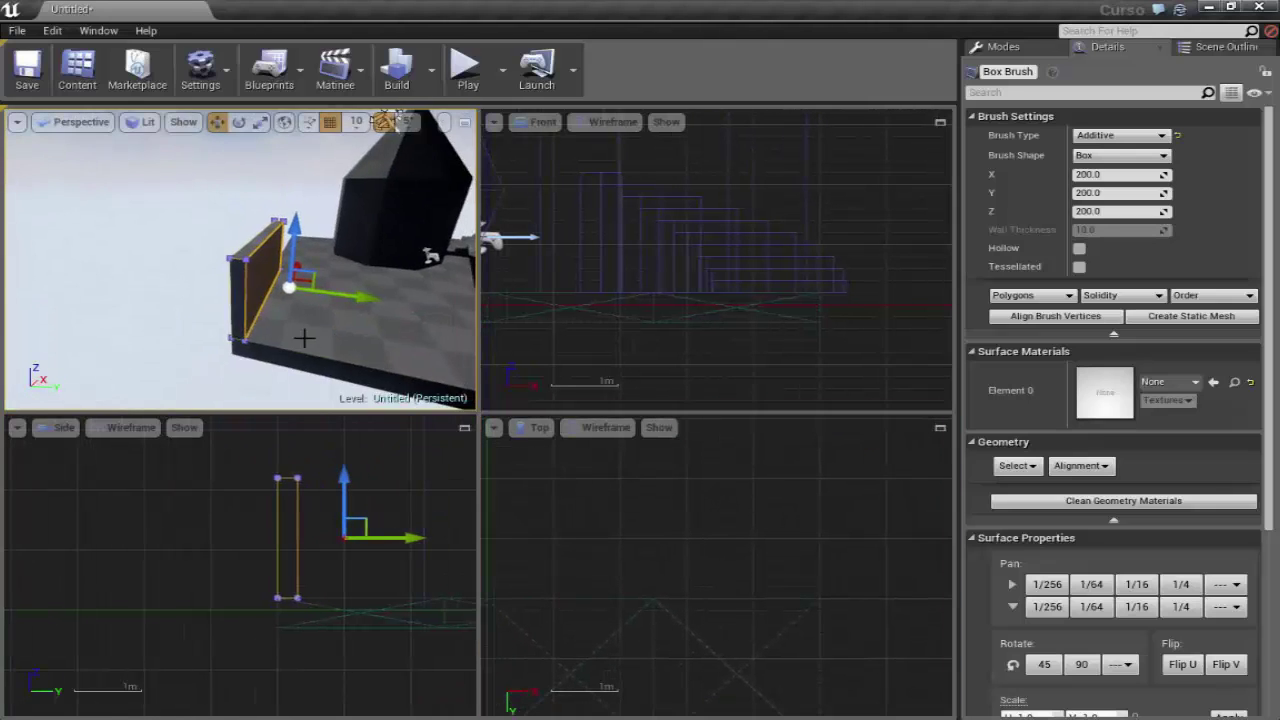
pyautogui.moveTo(440, 255); pyautogui.dragTo(420, 215, button='right')
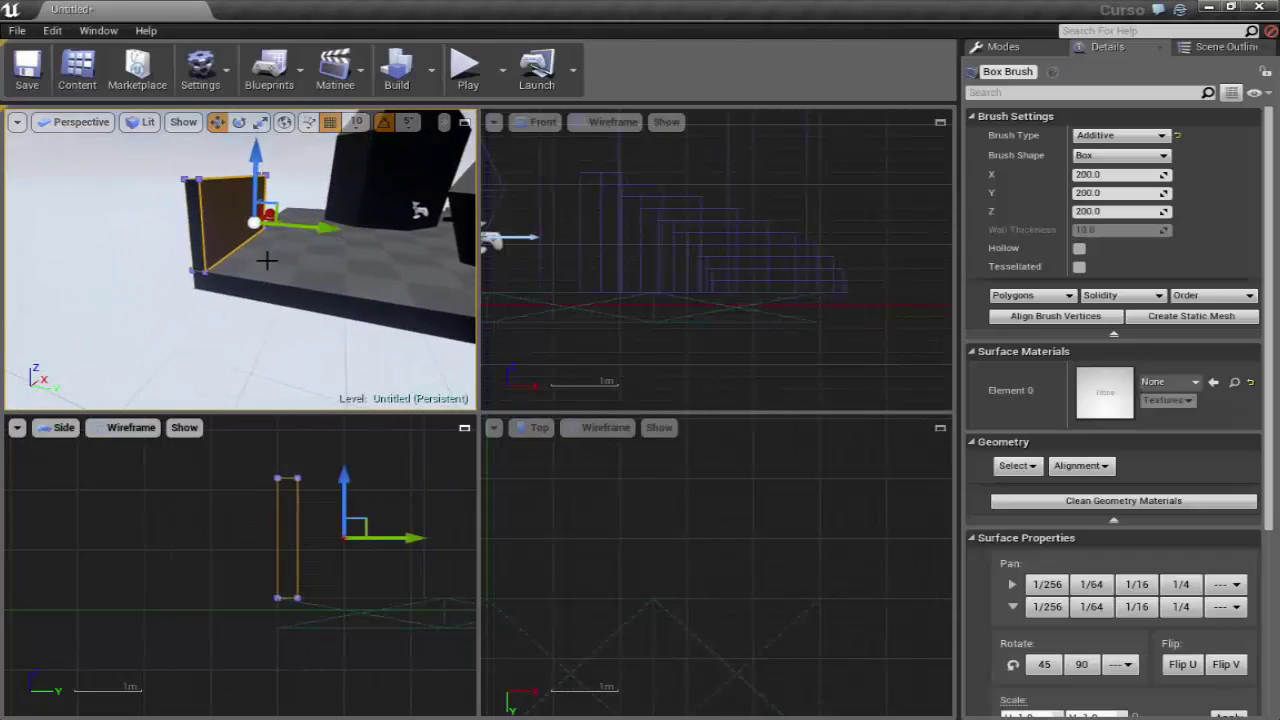
pyautogui.moveTo(291, 280); pyautogui.dragTo(209, 230, button='right')
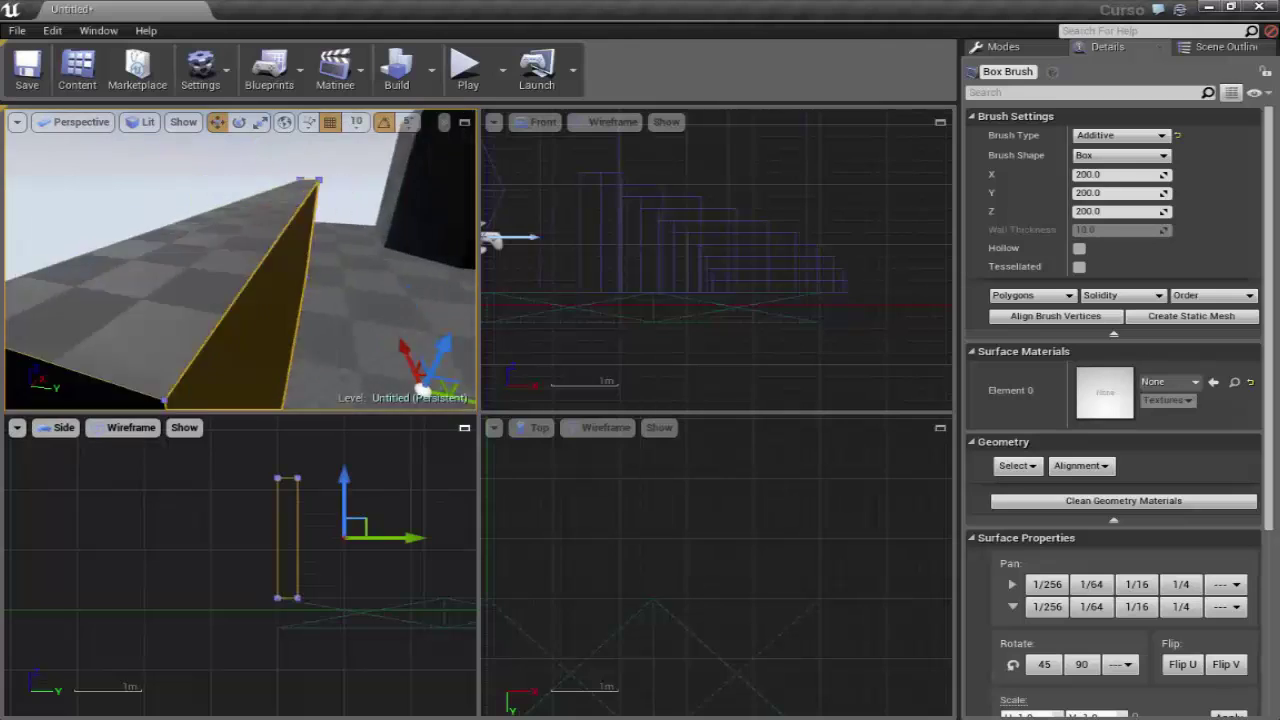
pyautogui.moveTo(260, 307); pyautogui.dragTo(199, 237, button='right')
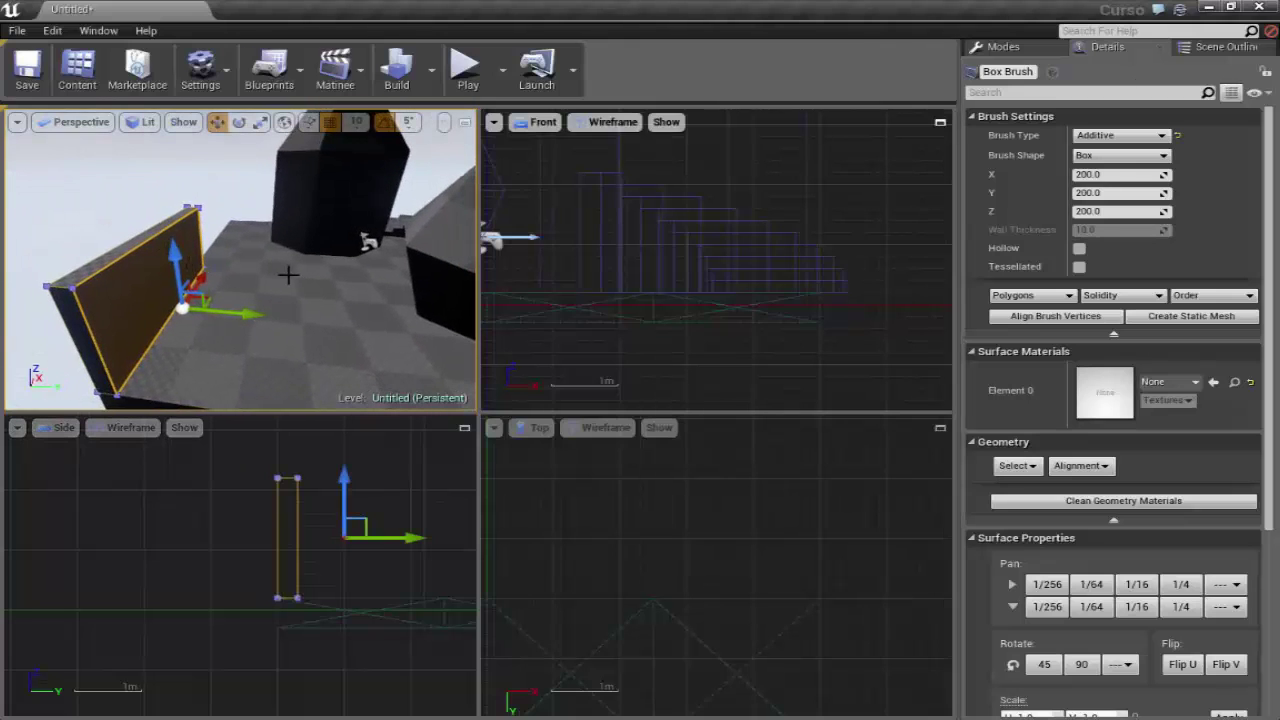
pyautogui.moveTo(245, 272); pyautogui.dragTo(245, 272, button='right')
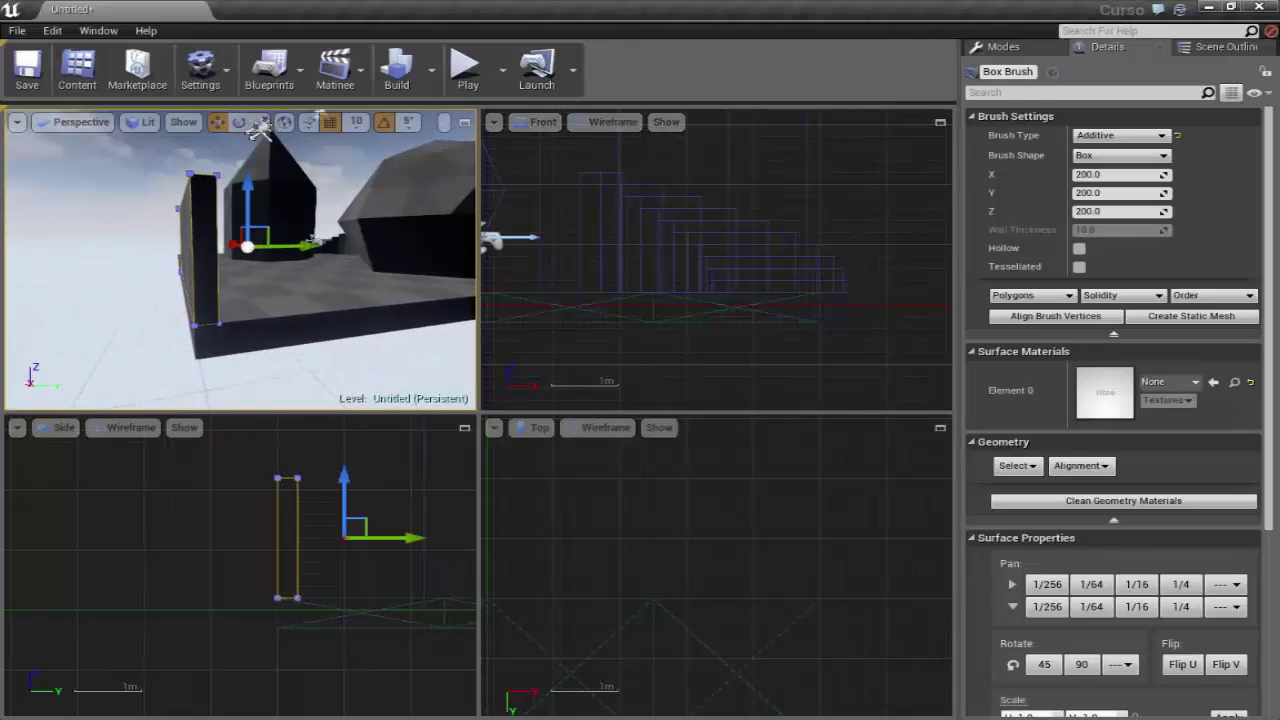
pyautogui.moveTo(393, 246); pyautogui.dragTo(342, 234, button='right')
pyautogui.moveTo(297, 317); pyautogui.dragTo(298, 317, button='right')
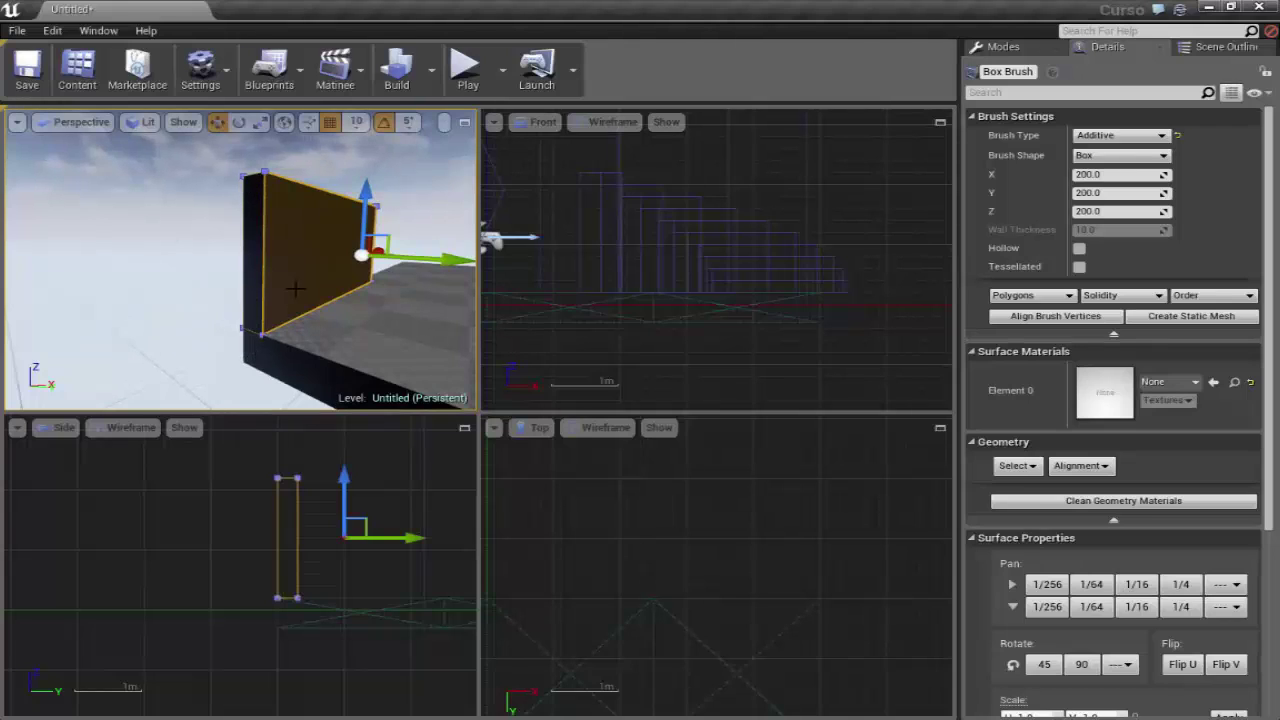
# Middle-click the wall brush's pivot onto a bottom corner in the Side view
pyautogui.click(265, 340)
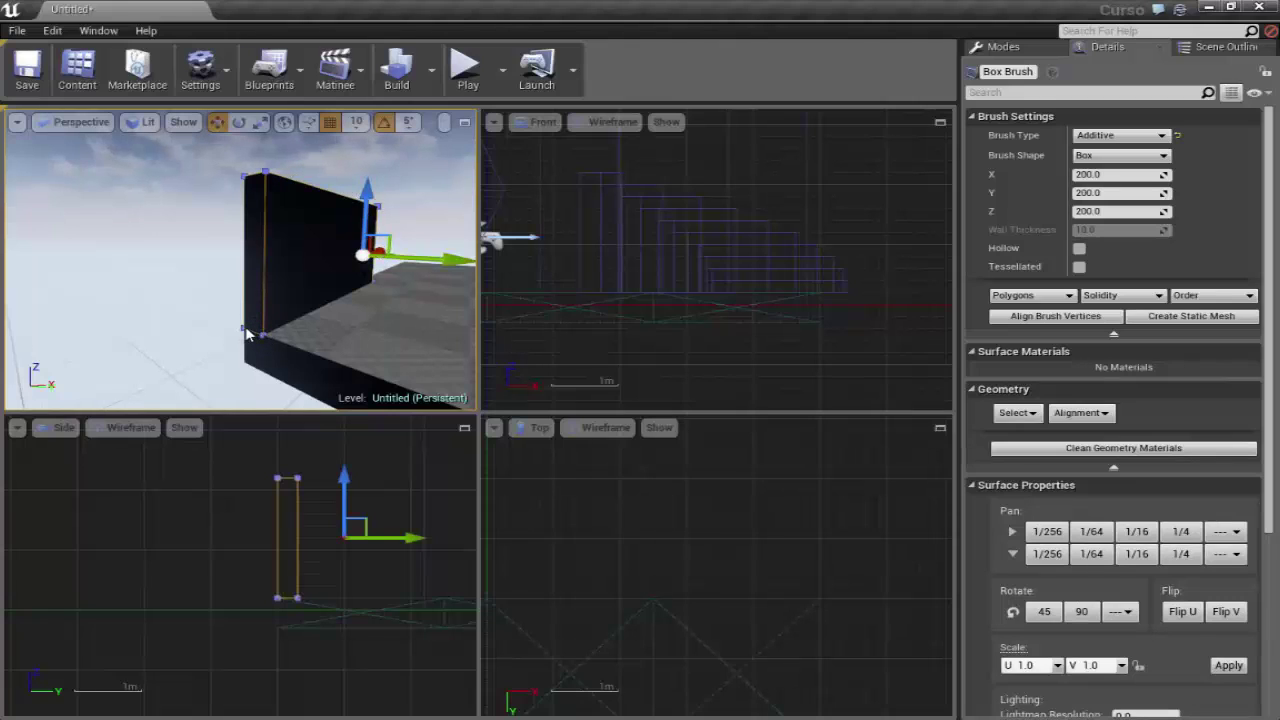
pyautogui.moveTo(247, 335); pyautogui.dragTo(243, 333)
pyautogui.moveTo(200, 505); pyautogui.dragTo(176, 486, button='right')
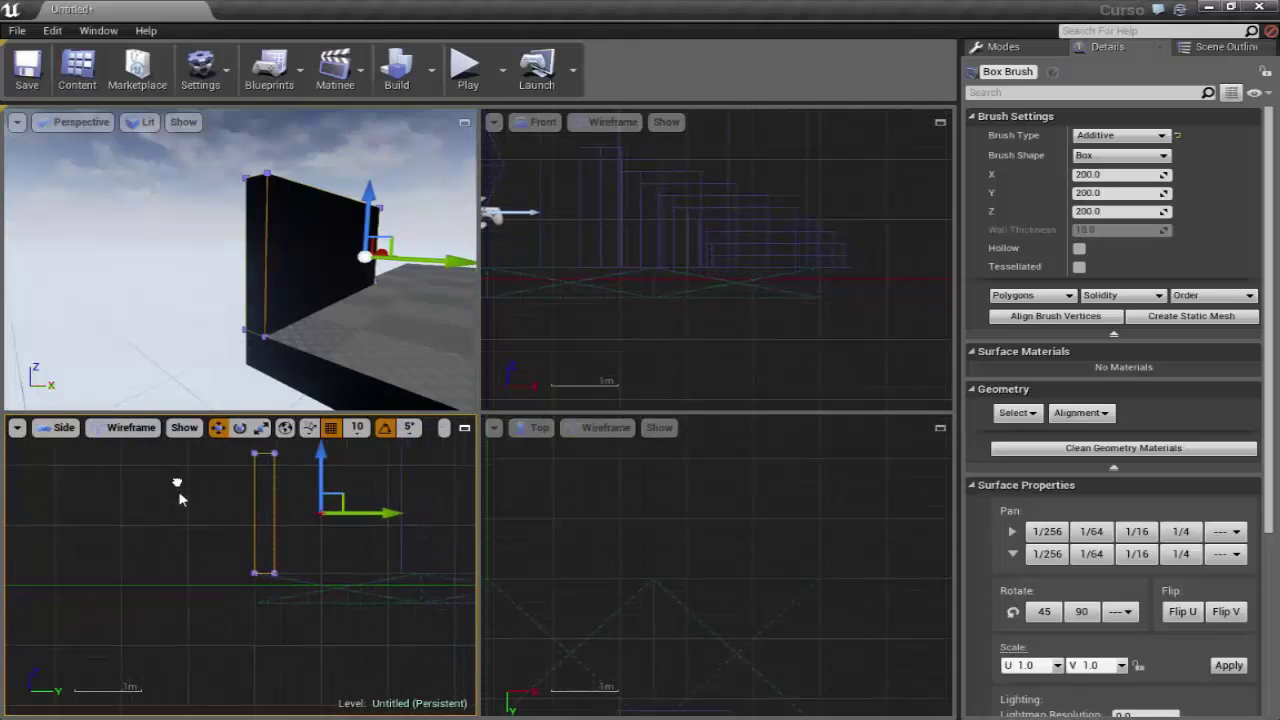
pyautogui.keyDown('alt'); pyautogui.middleClick(272, 583); pyautogui.keyUp('alt')
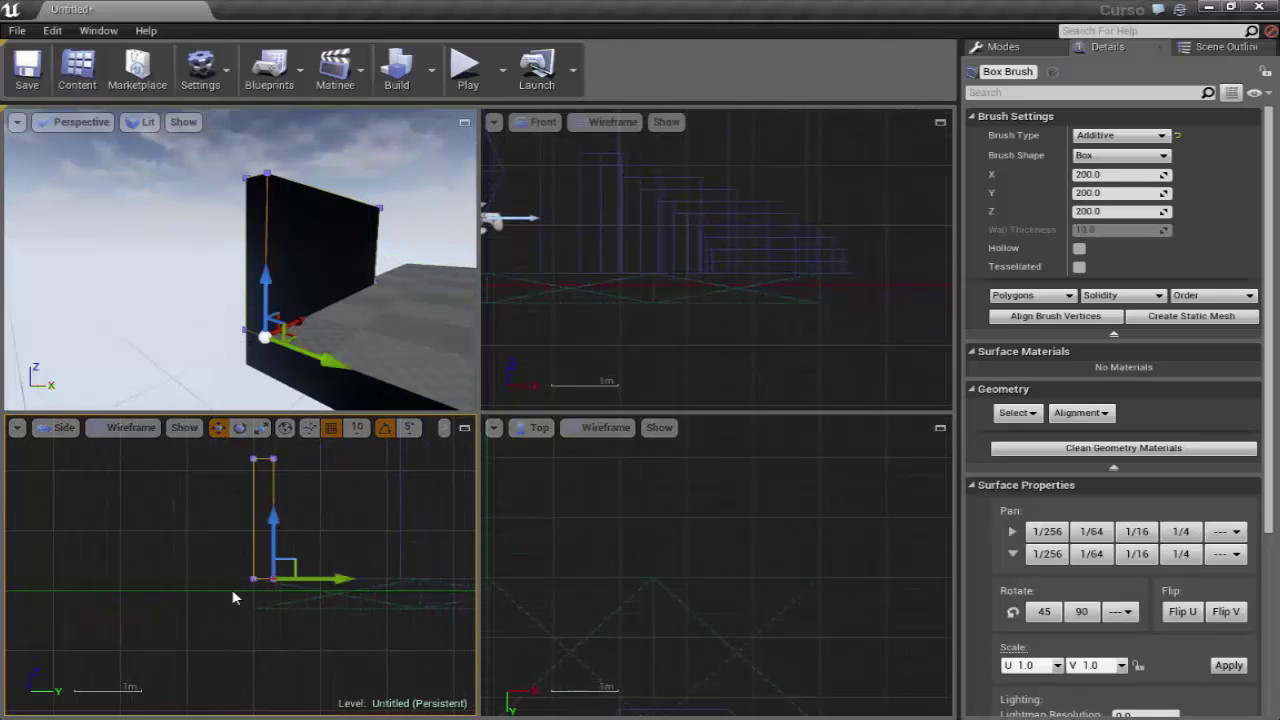
pyautogui.moveTo(234, 594); pyautogui.dragTo(153, 538, button='right')
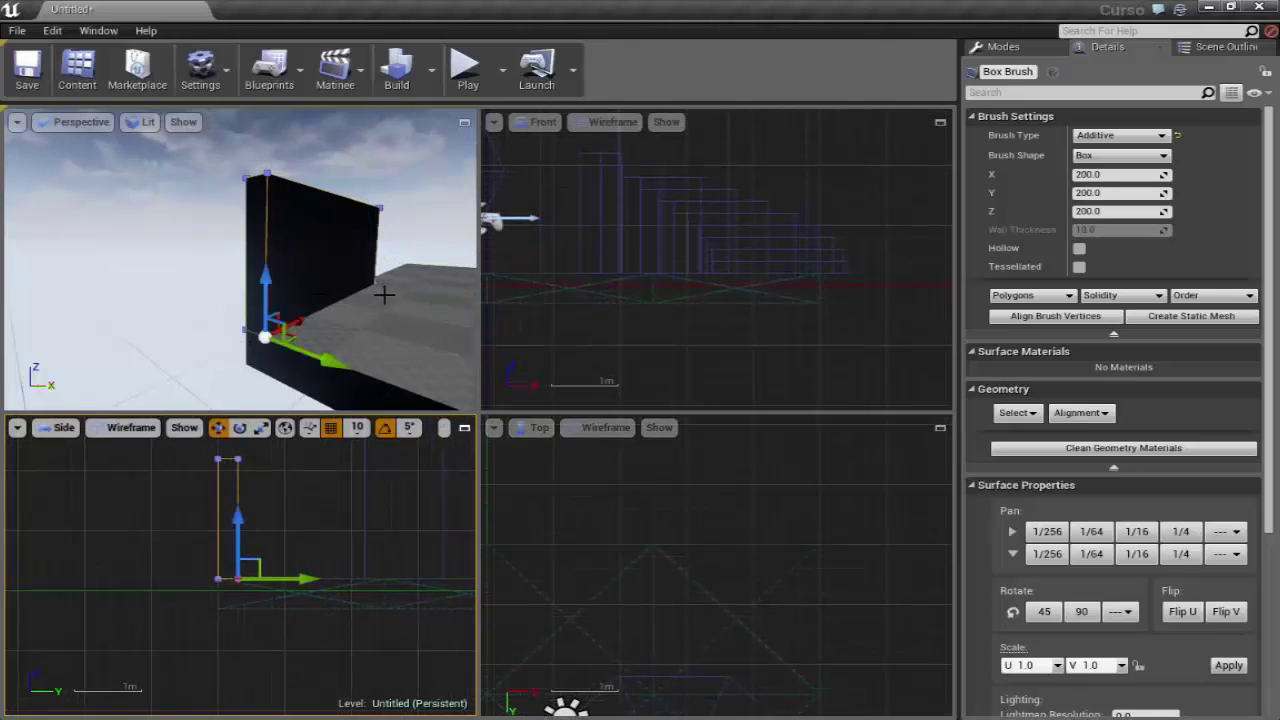
# Drag the pivot exactly onto the brush's bottom-left vertex, checking it in Perspective
pyautogui.keyDown('alt'); pyautogui.moveTo(384, 294); pyautogui.dragTo(350, 257, button='middle'); pyautogui.keyUp('alt')
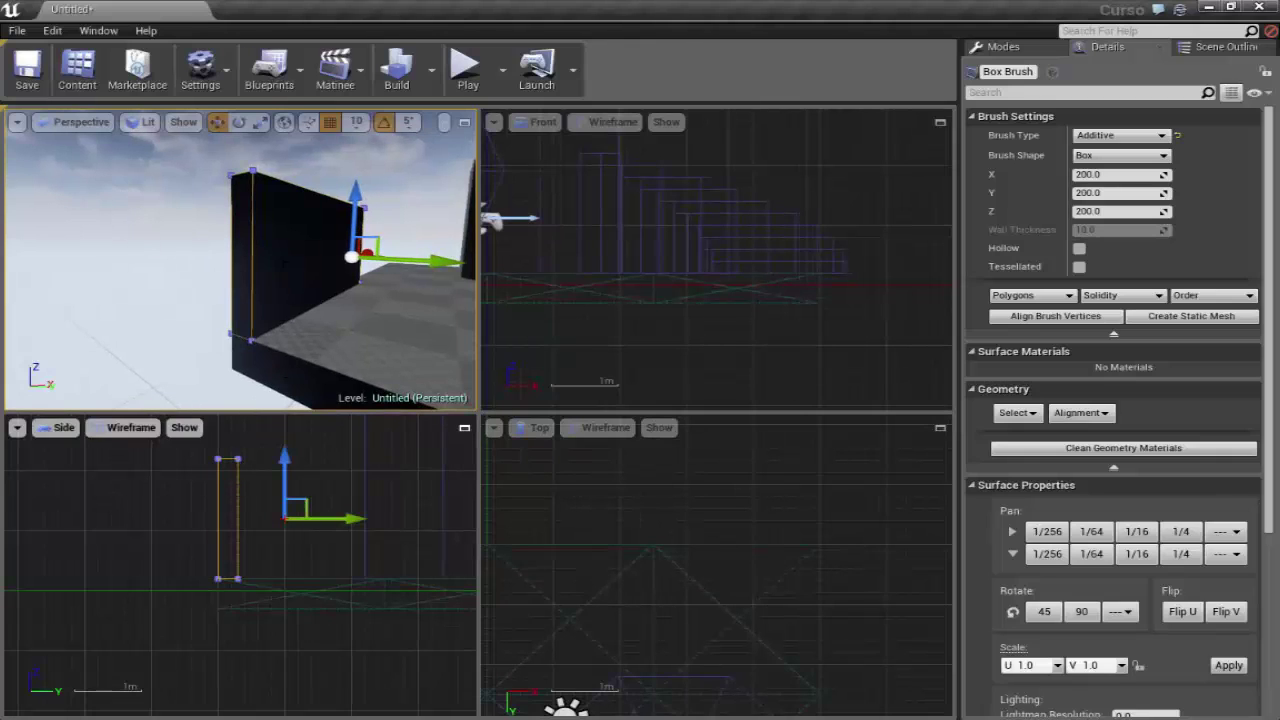
pyautogui.moveTo(261, 196); pyautogui.dragTo(261, 230)
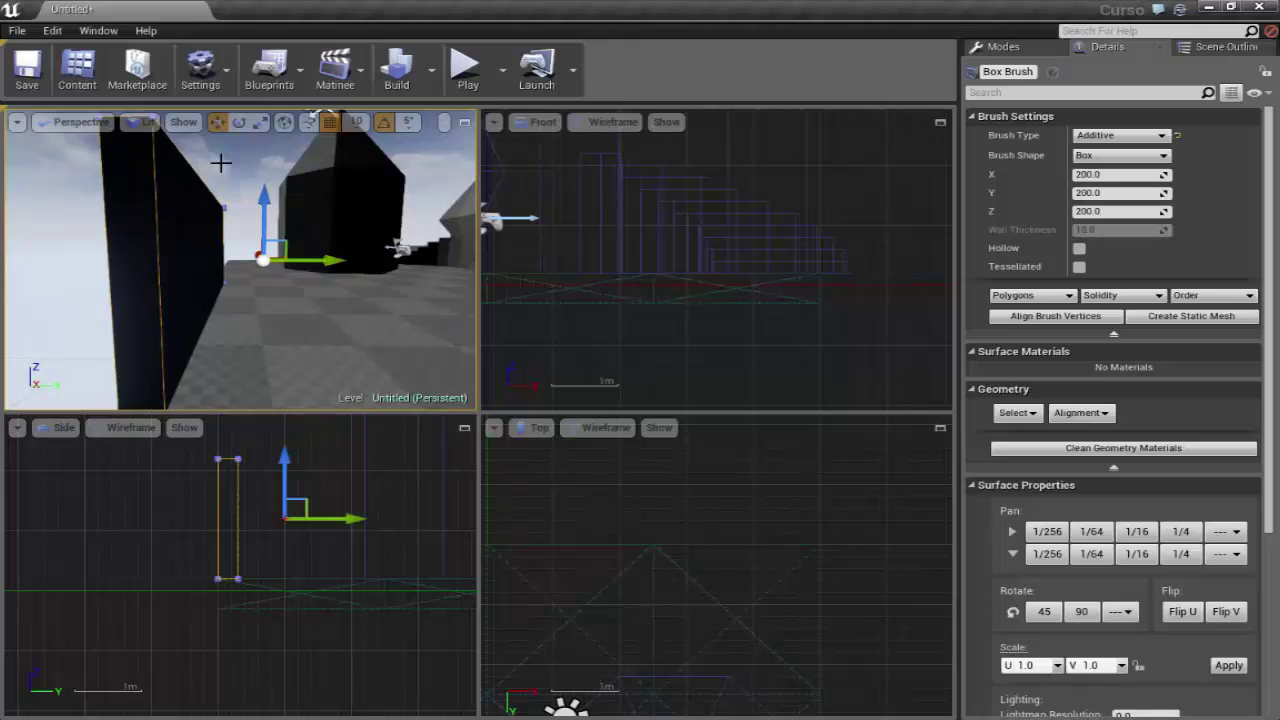
pyautogui.moveTo(319, 318); pyautogui.dragTo(240, 330)
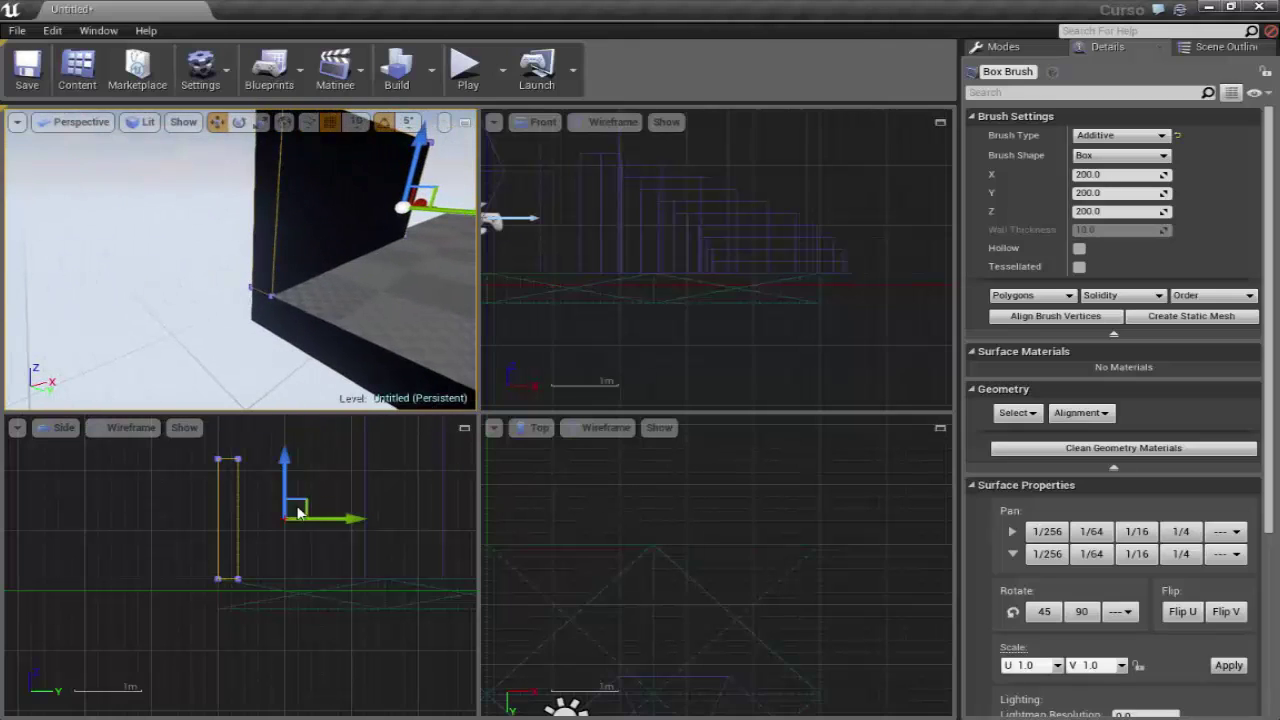
pyautogui.keyDown('alt'); pyautogui.moveTo(226, 578); pyautogui.dragTo(218, 578, button='middle'); pyautogui.keyUp('alt')
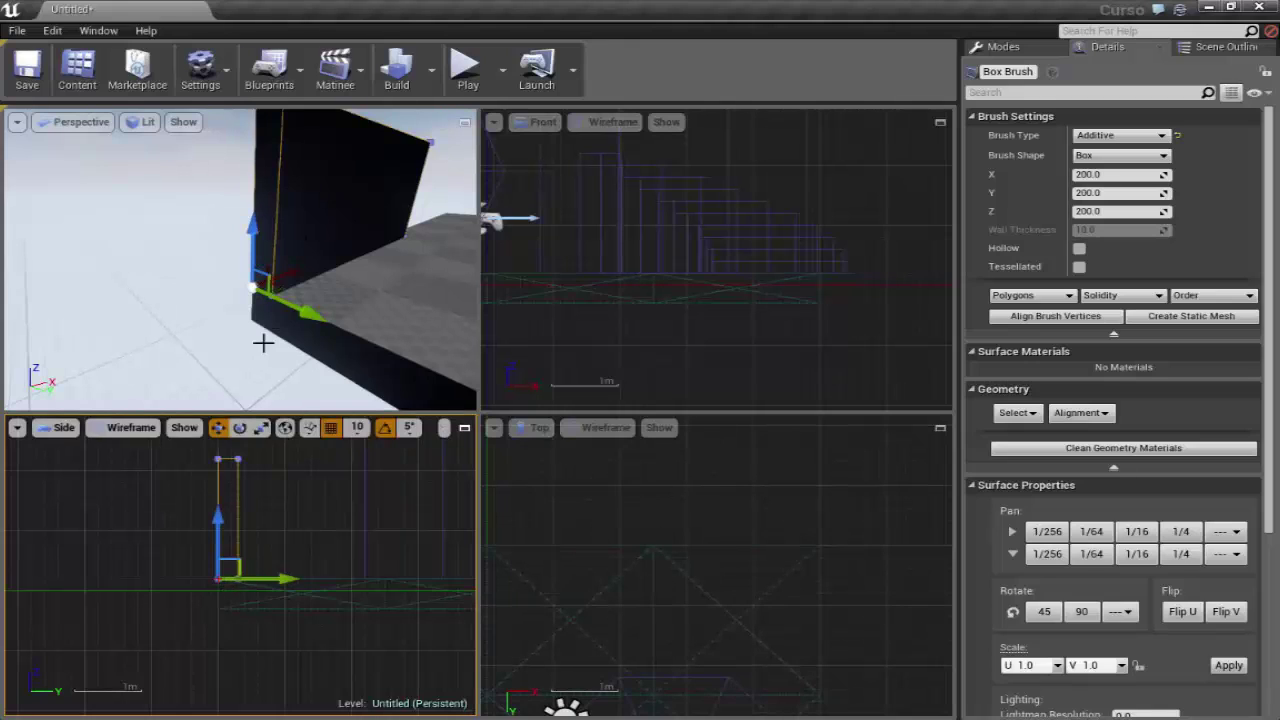
pyautogui.moveTo(241, 563); pyautogui.dragTo(218, 576, button='middle')
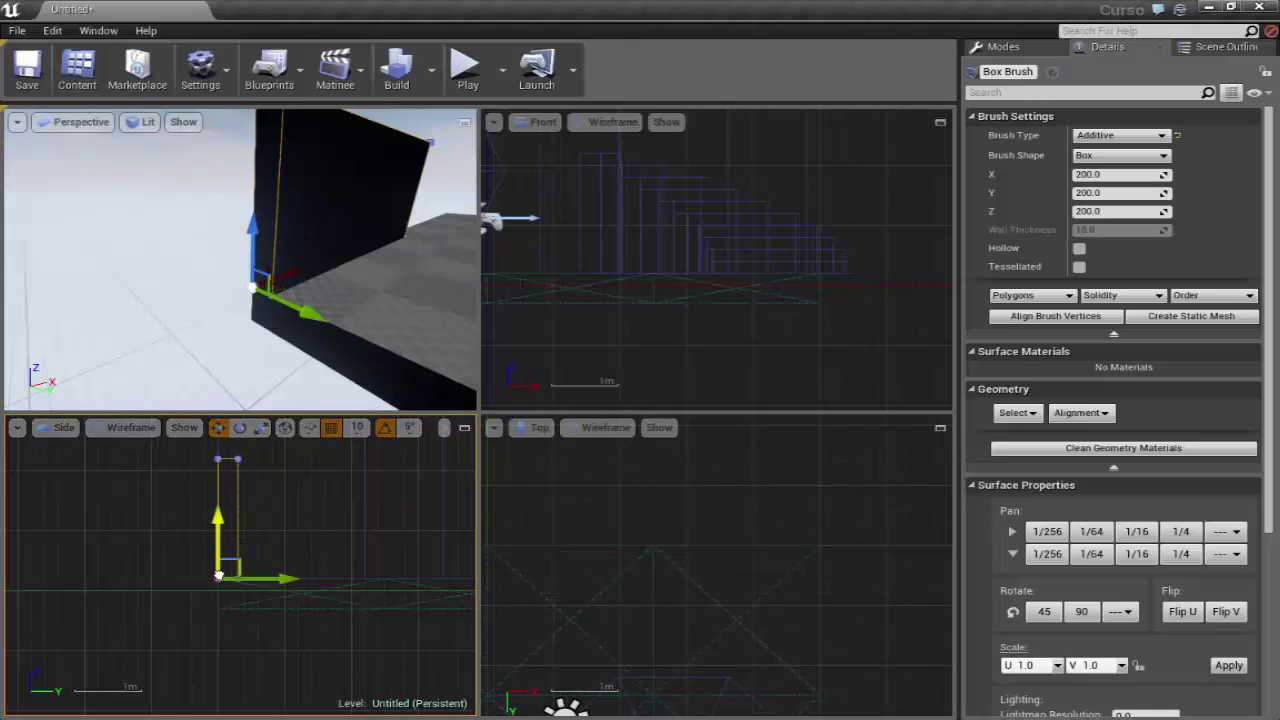
# Use Pivot > Save Pivot to Pre-Pivot on the wall brush
pyautogui.rightClick(218, 566)
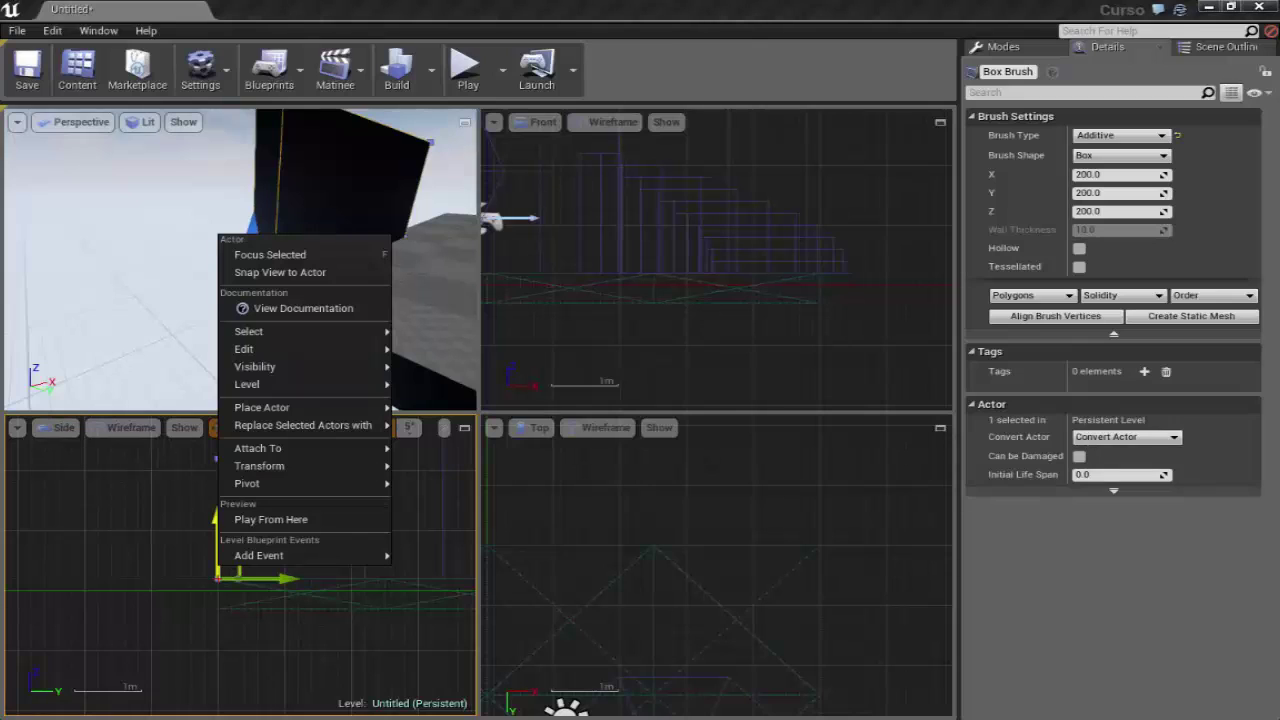
pyautogui.moveTo(277, 487)
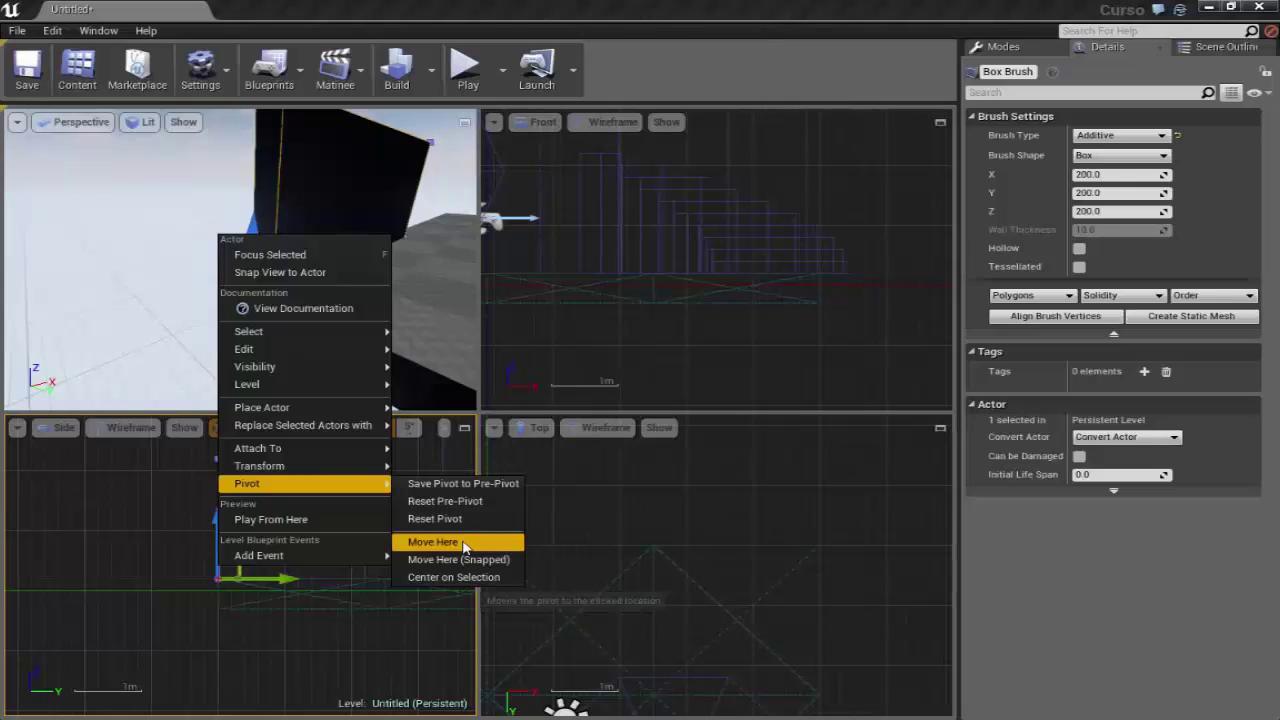
pyautogui.moveTo(363, 568)
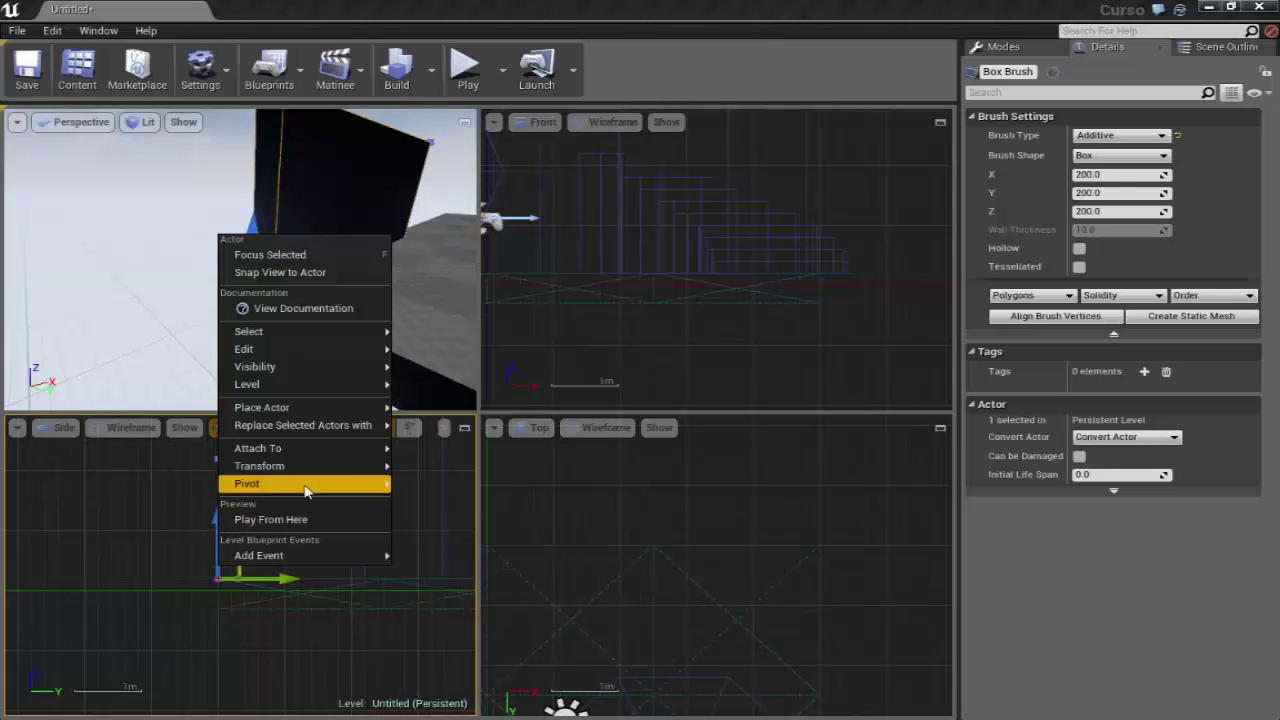
pyautogui.moveTo(352, 484)
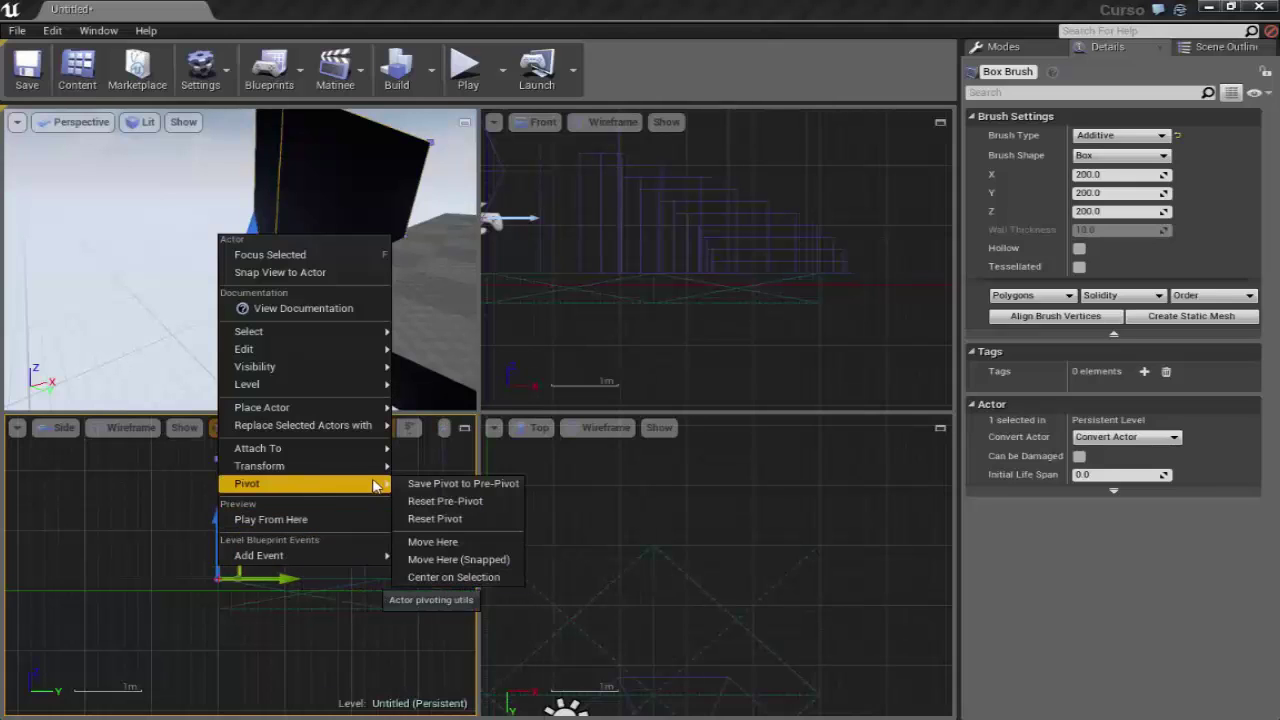
pyautogui.click(436, 488)
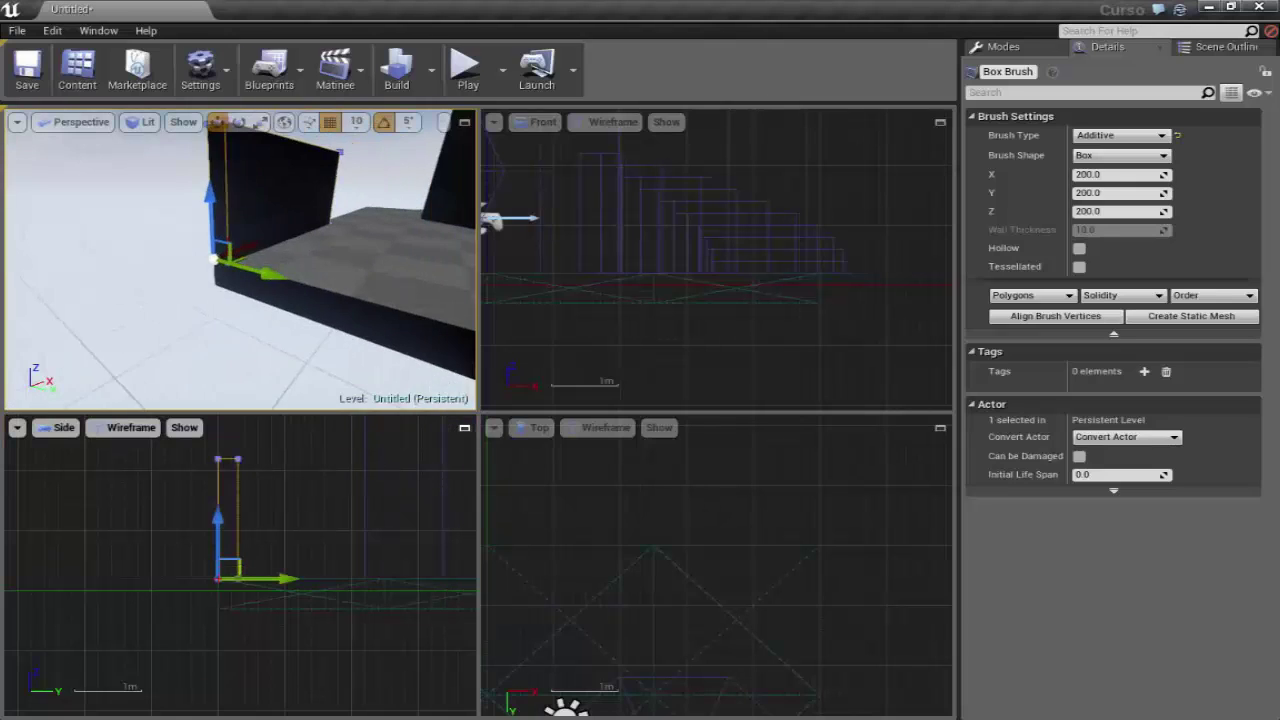
# Reselect the wall brush and orbit the Perspective view around it
pyautogui.click(400, 177)
pyautogui.click(268, 283)
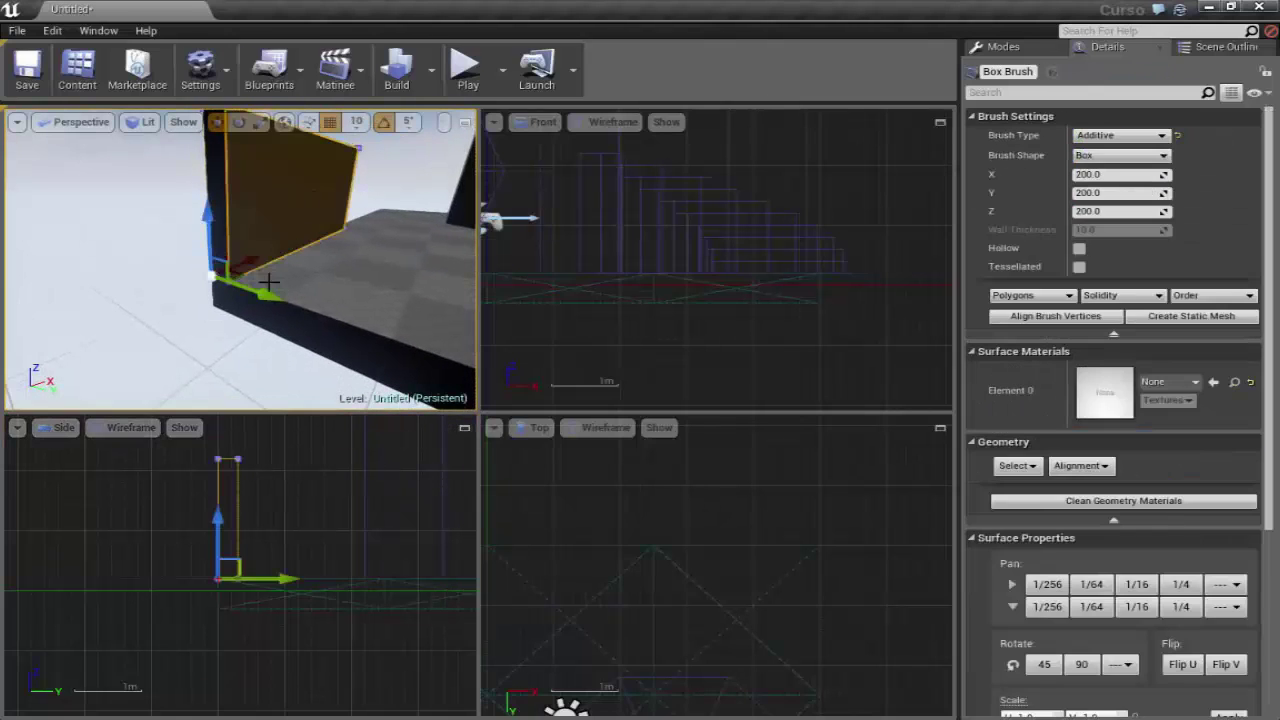
pyautogui.moveTo(165, 308); pyautogui.dragTo(429, 194)
pyautogui.click(211, 283)
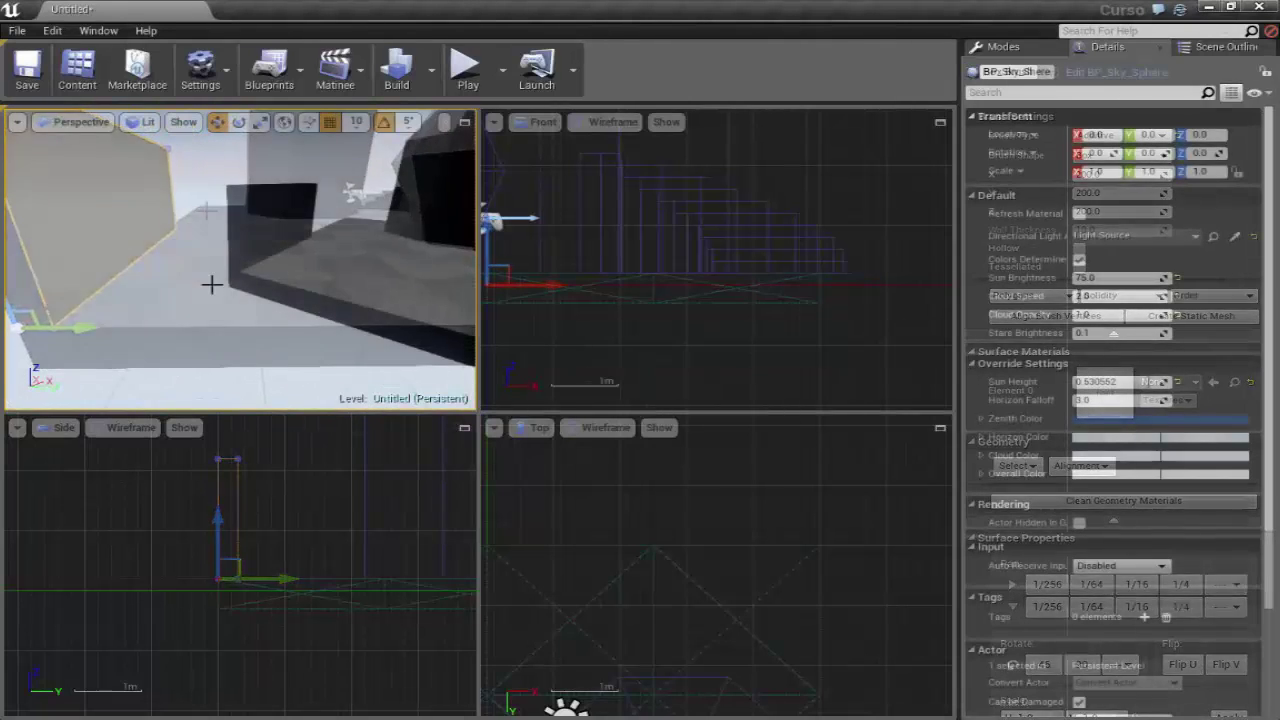
pyautogui.moveTo(211, 283); pyautogui.dragTo(188, 314)
# Reselect the wall brush and pan the Side view toward it
pyautogui.click(229, 341)
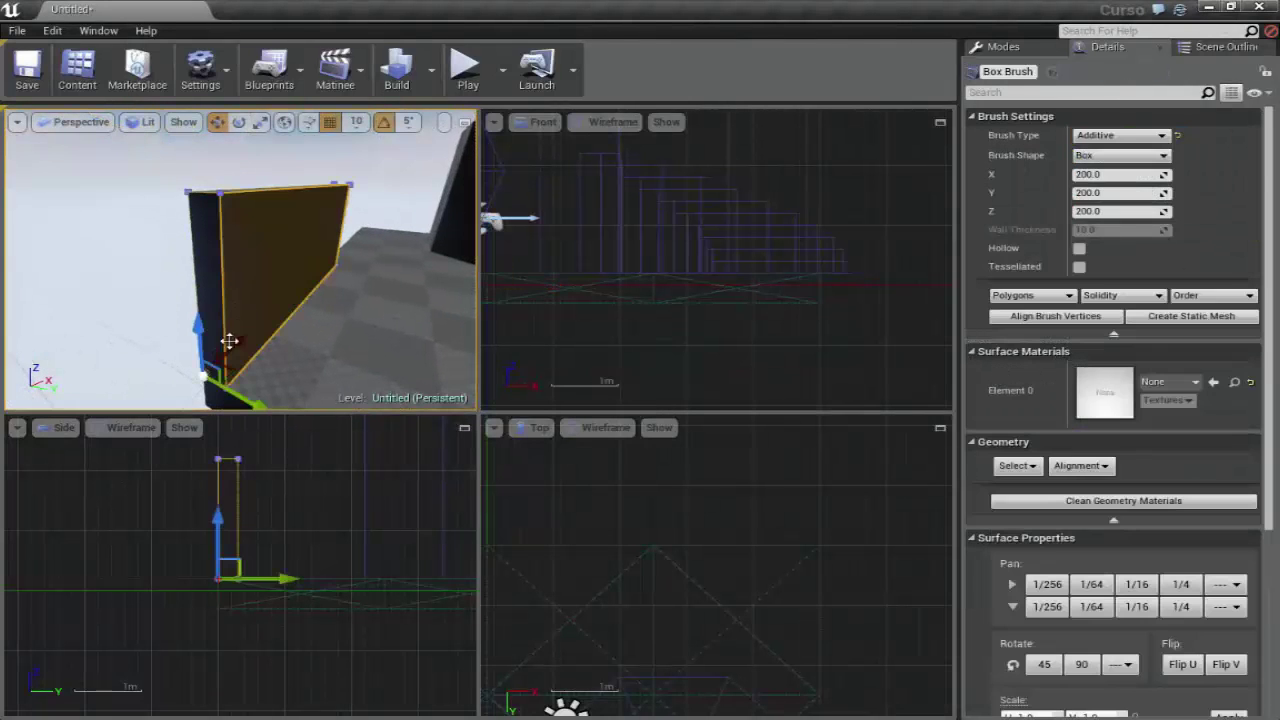
pyautogui.rightClick(260, 276)
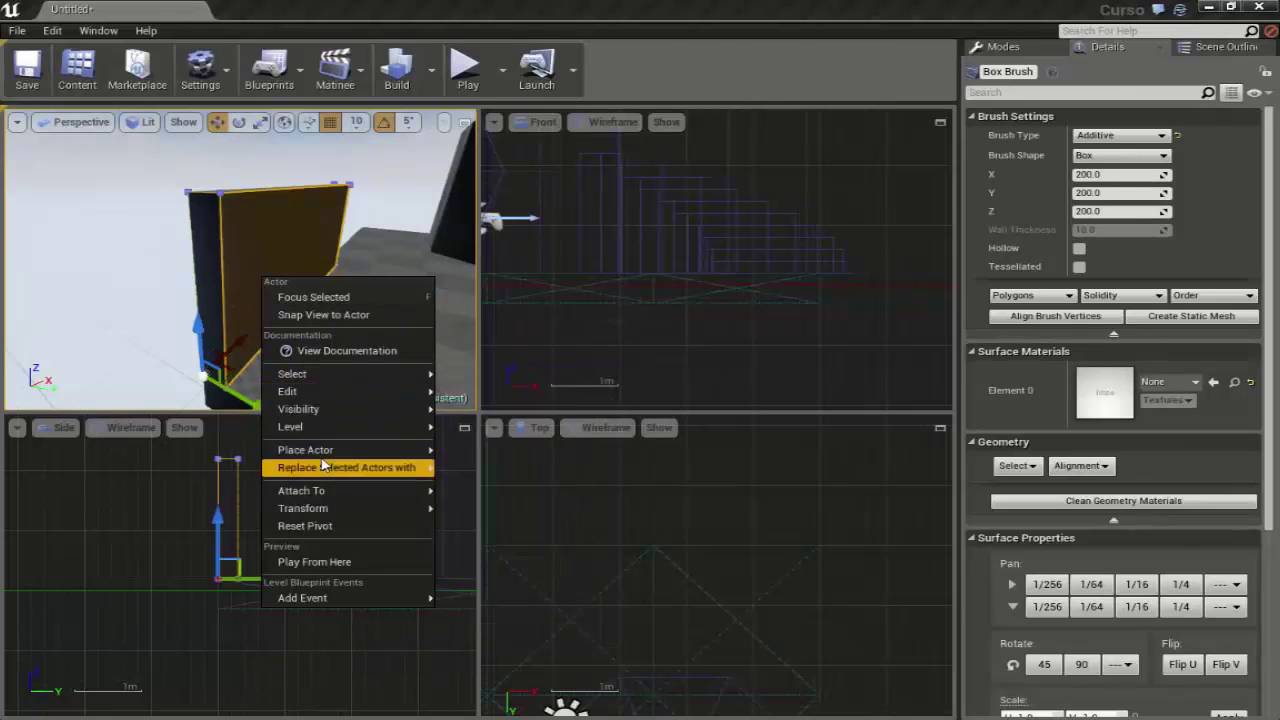
pyautogui.moveTo(183, 247); pyautogui.dragTo(92, 247)
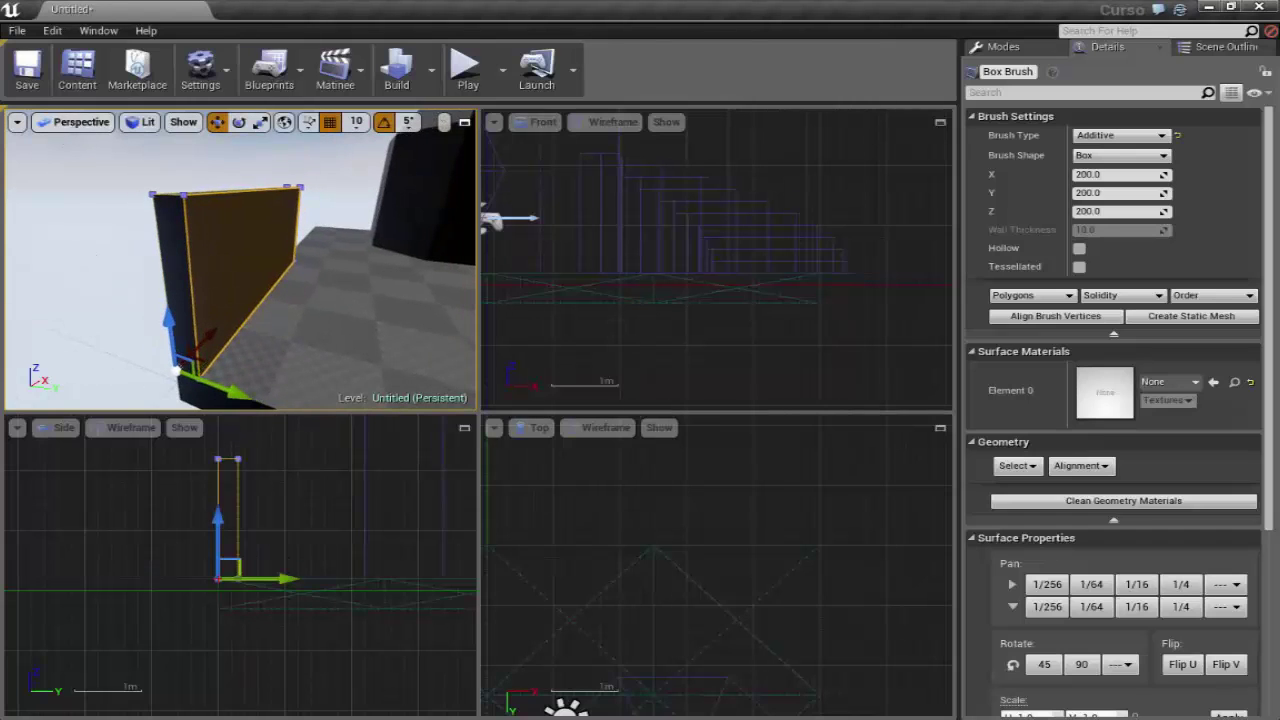
pyautogui.click(309, 559)
pyautogui.moveTo(306, 514); pyautogui.dragTo(277, 530, button='right')
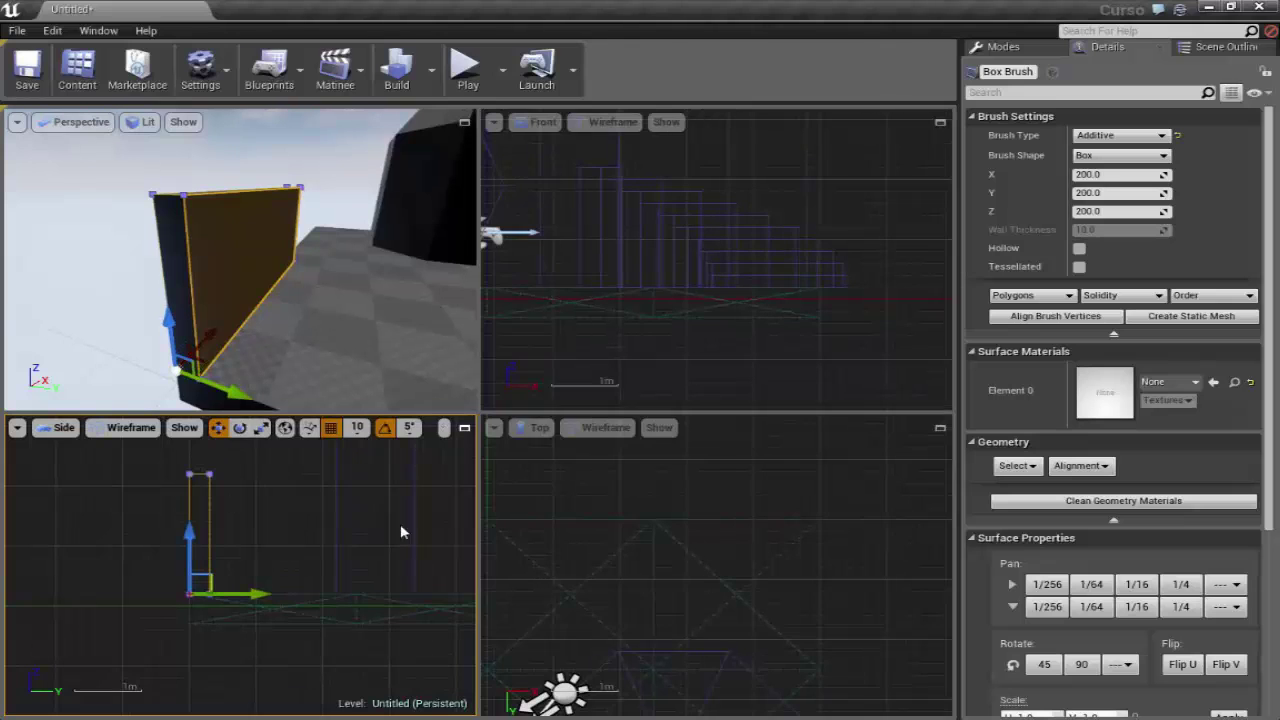
# Focus the orthographic views on the brush with F from Top view, then zoom and pan
pyautogui.click(520, 551)
pyautogui.press('f')
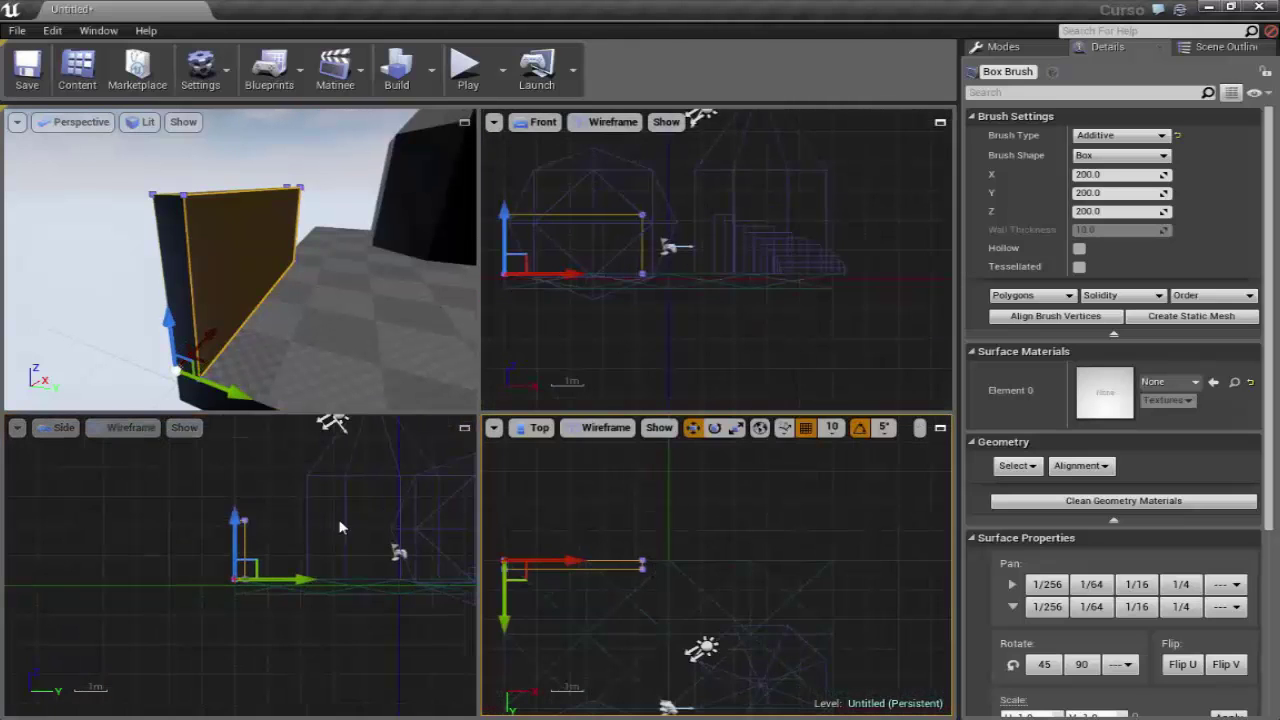
pyautogui.scroll(2, 663, 508)
pyautogui.scroll(2, 662, 488)
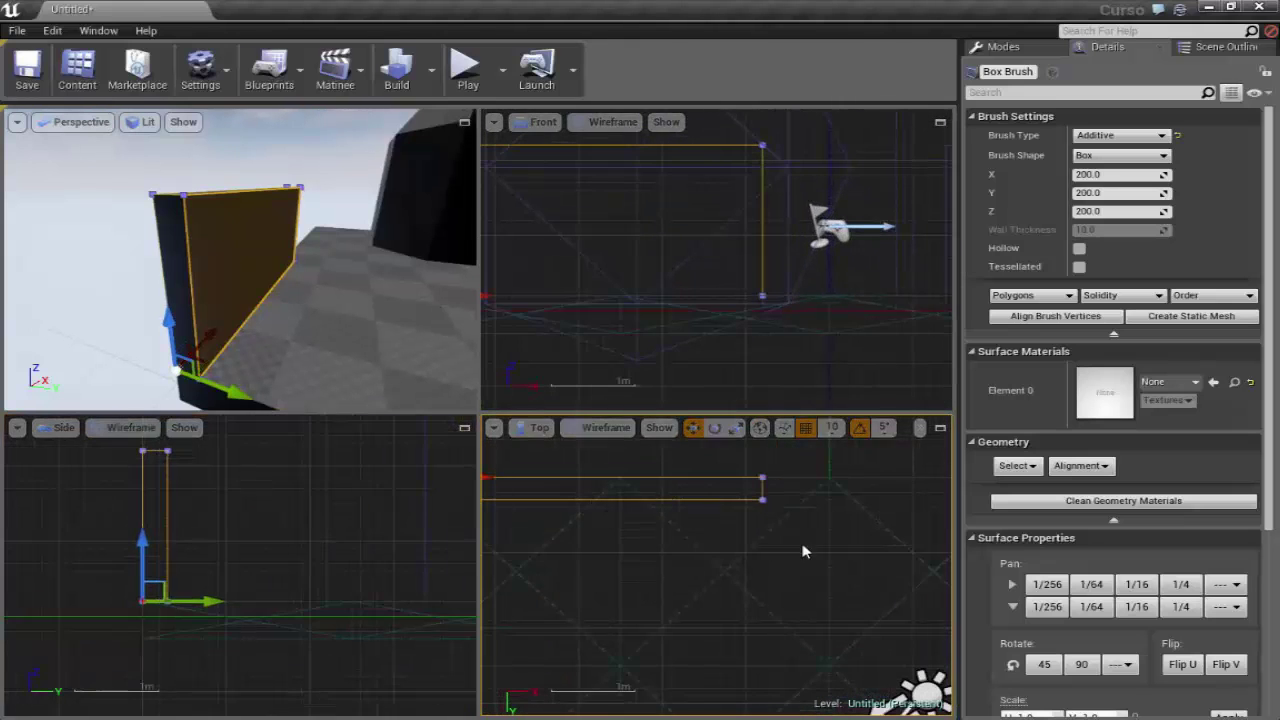
pyautogui.moveTo(802, 551); pyautogui.dragTo(649, 535, button='right')
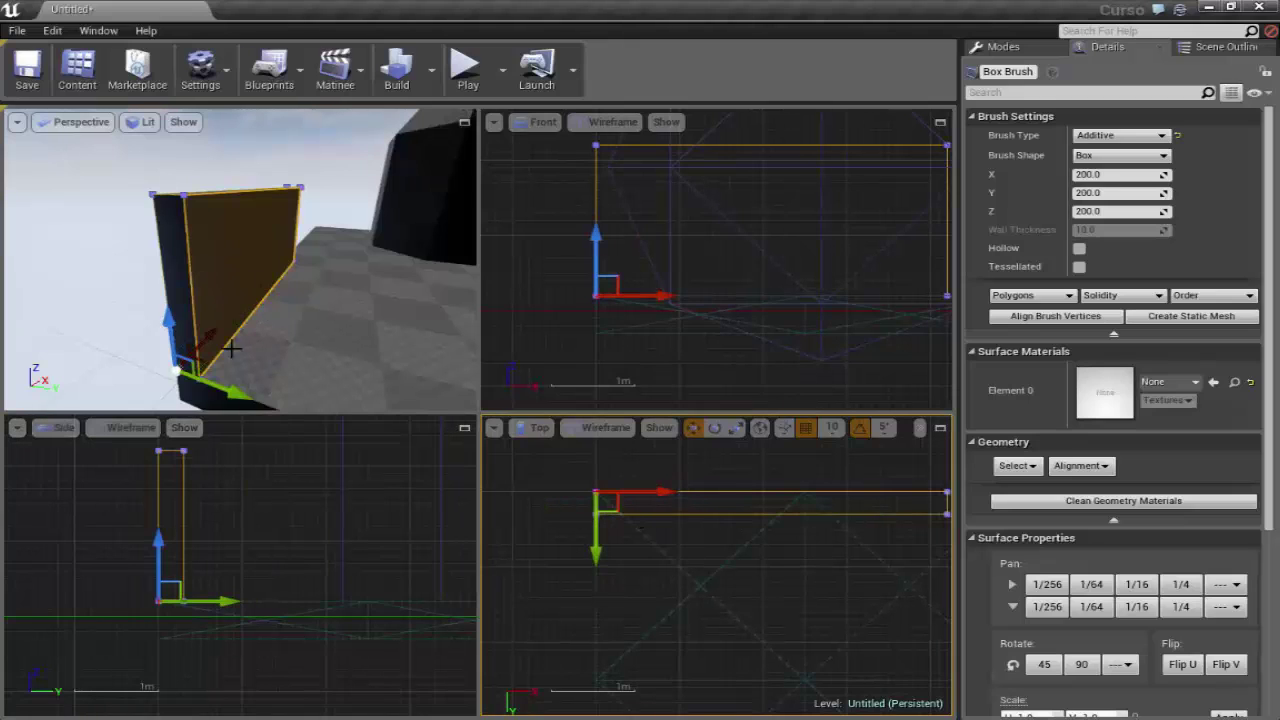
pyautogui.moveTo(231, 347); pyautogui.dragTo(251, 437, button='right')
pyautogui.moveTo(269, 517); pyautogui.dragTo(278, 527, button='right')
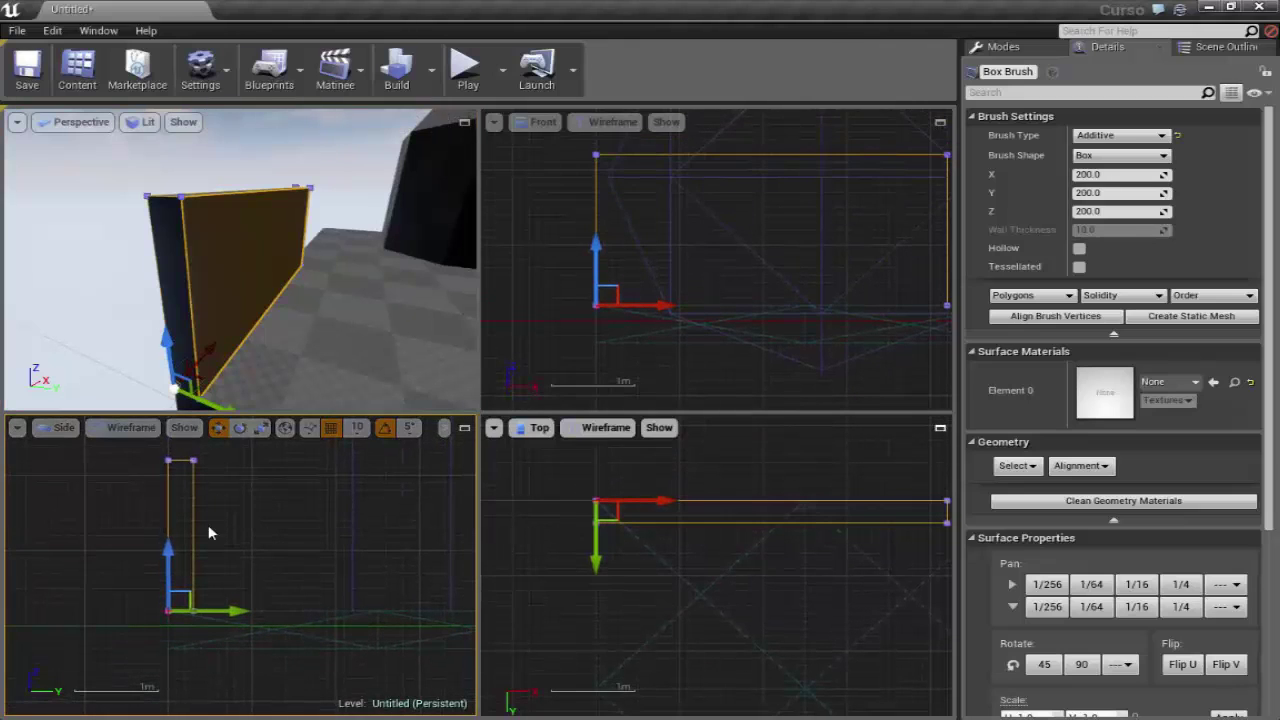
pyautogui.rightClick(195, 185)
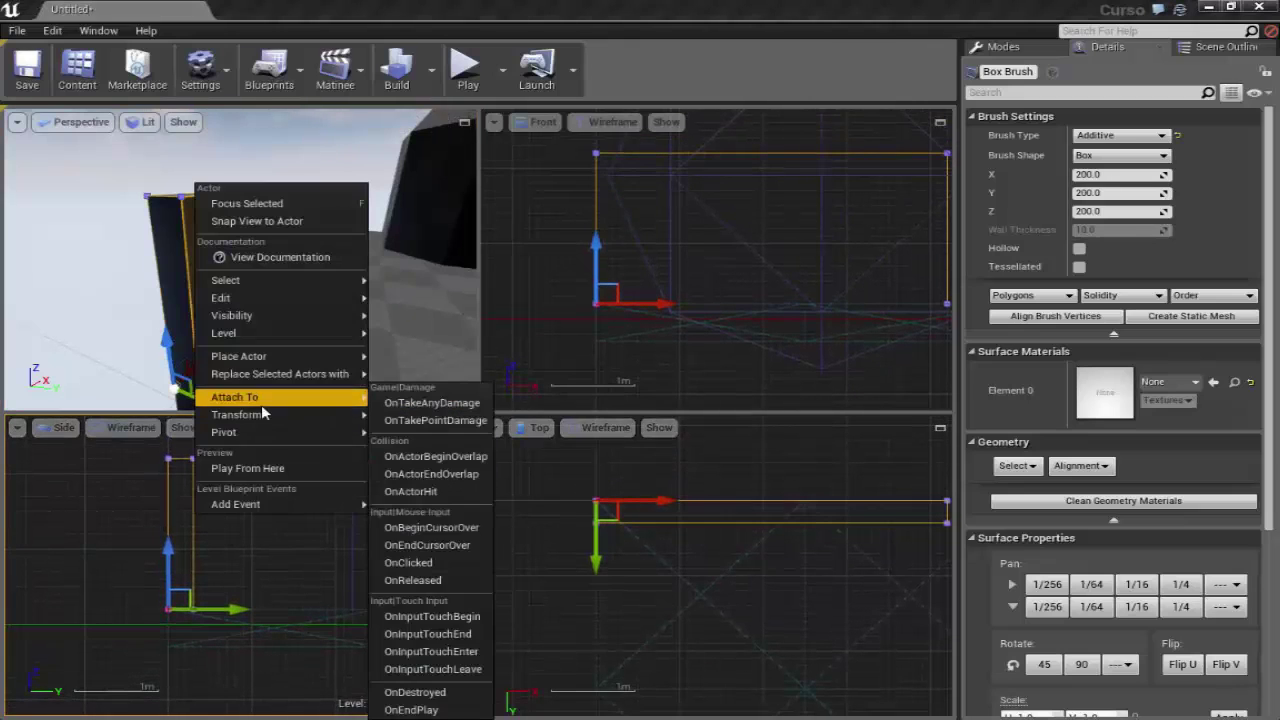
pyautogui.moveTo(250, 414)
pyautogui.moveTo(388, 420)
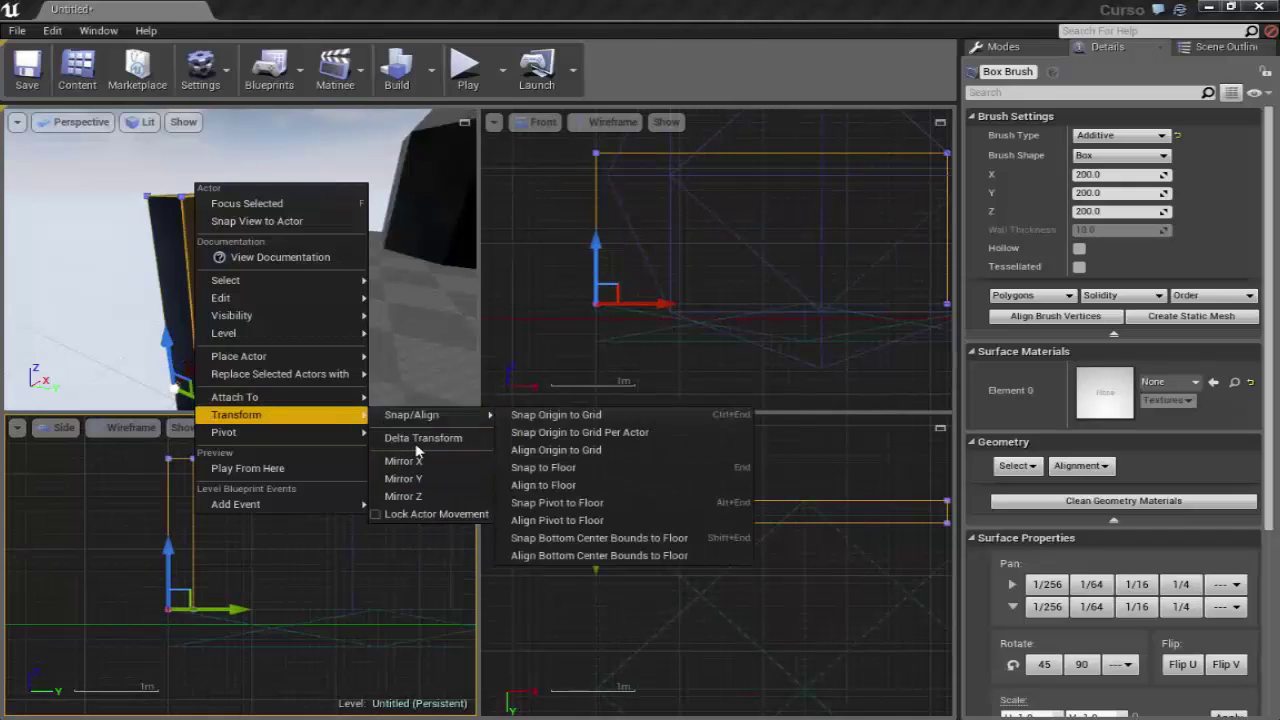
pyautogui.moveTo(240, 504)
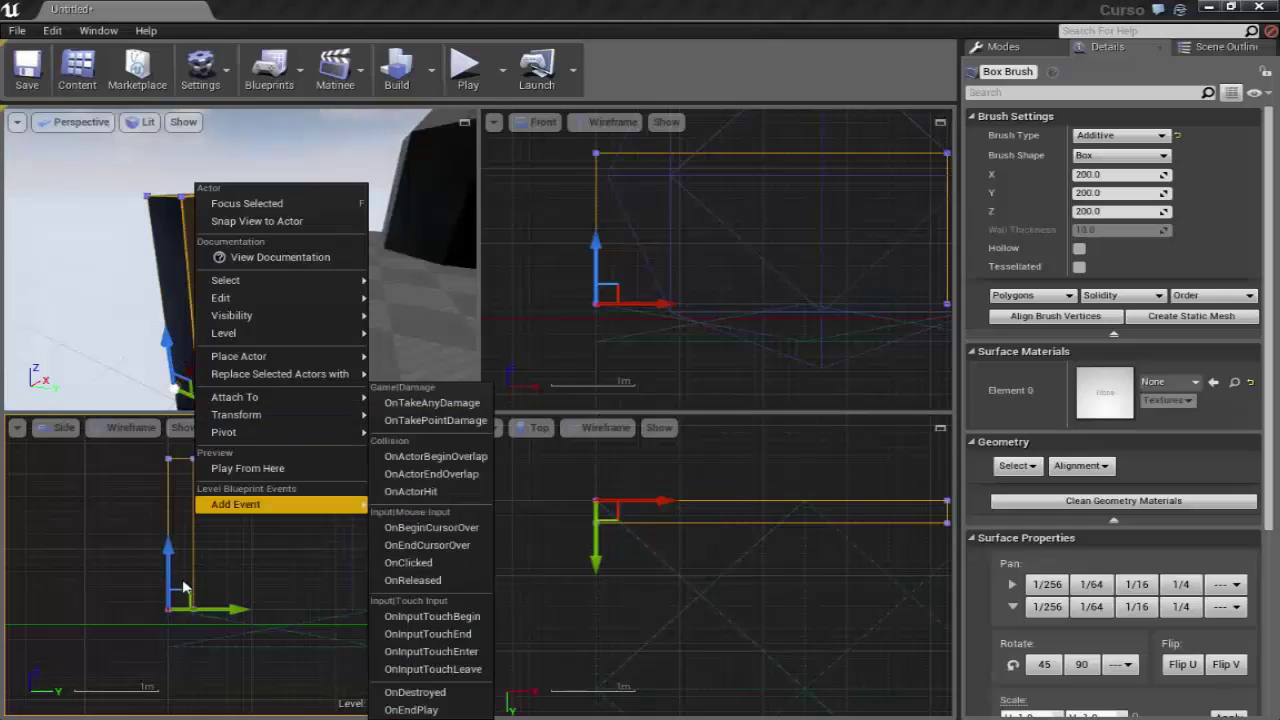
pyautogui.click(184, 588)
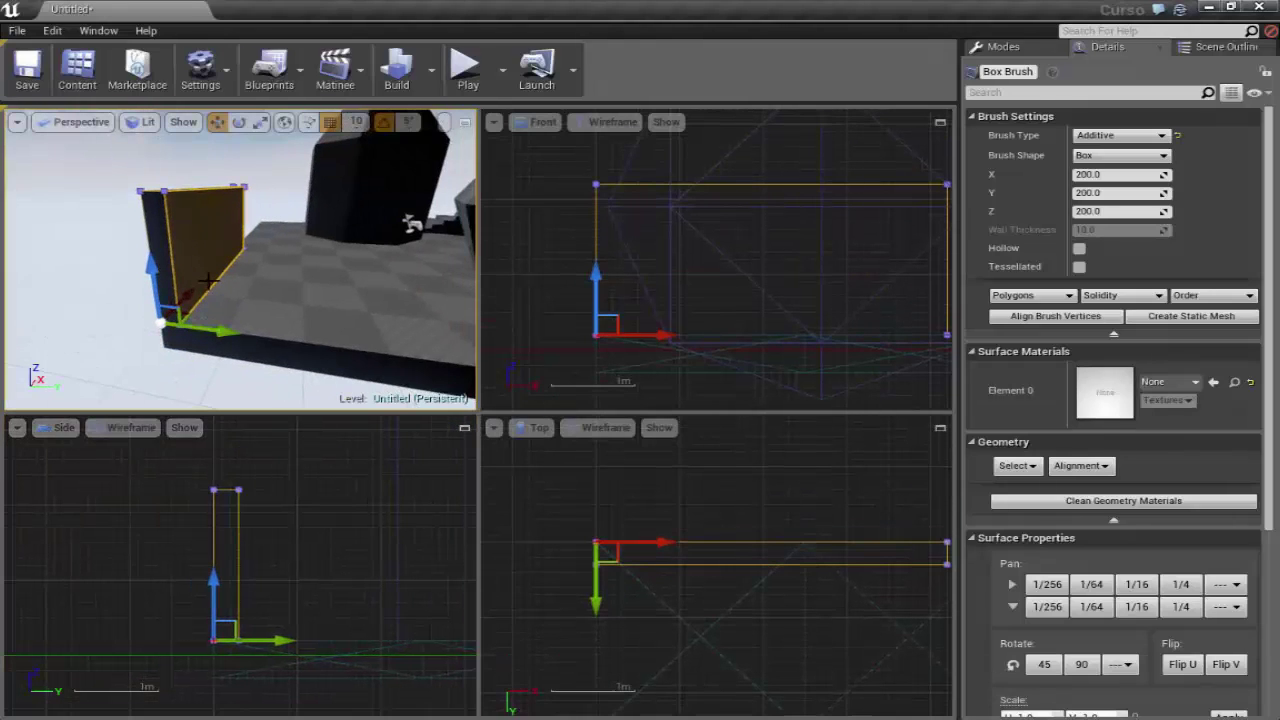
pyautogui.moveTo(216, 287); pyautogui.dragTo(237, 340, button='right')
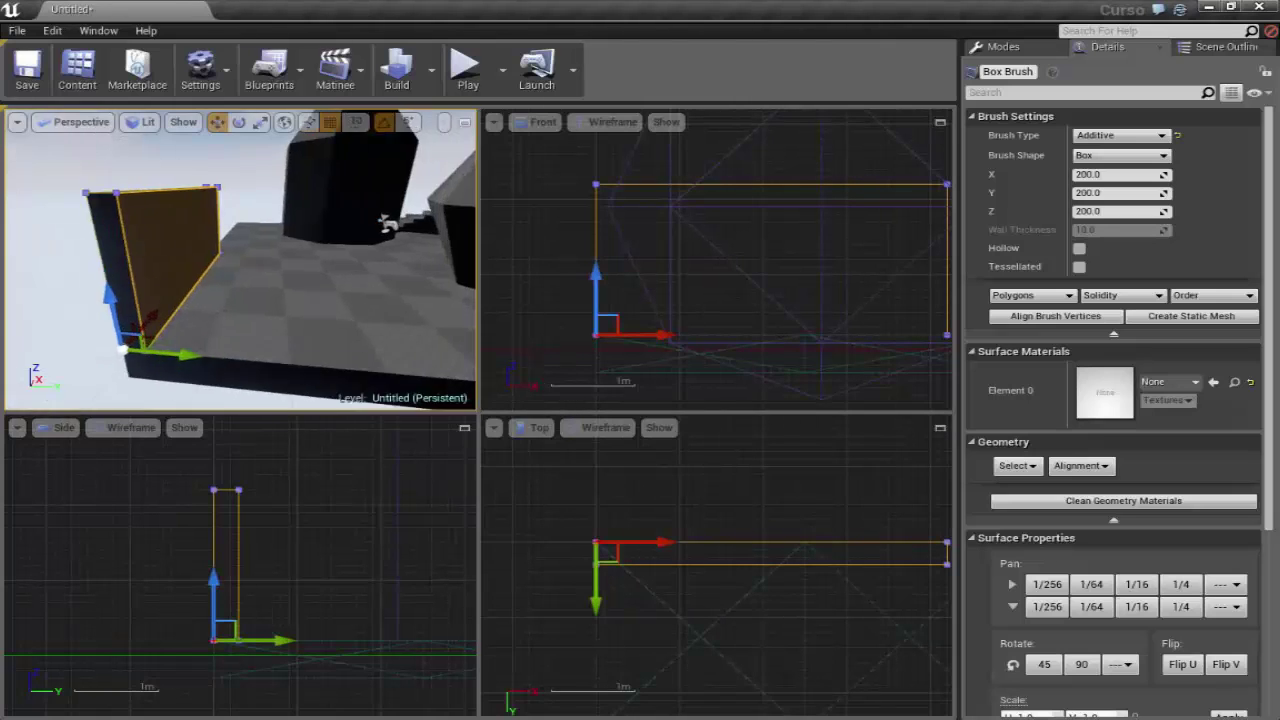
pyautogui.moveTo(354, 363); pyautogui.dragTo(134, 284, button='right')
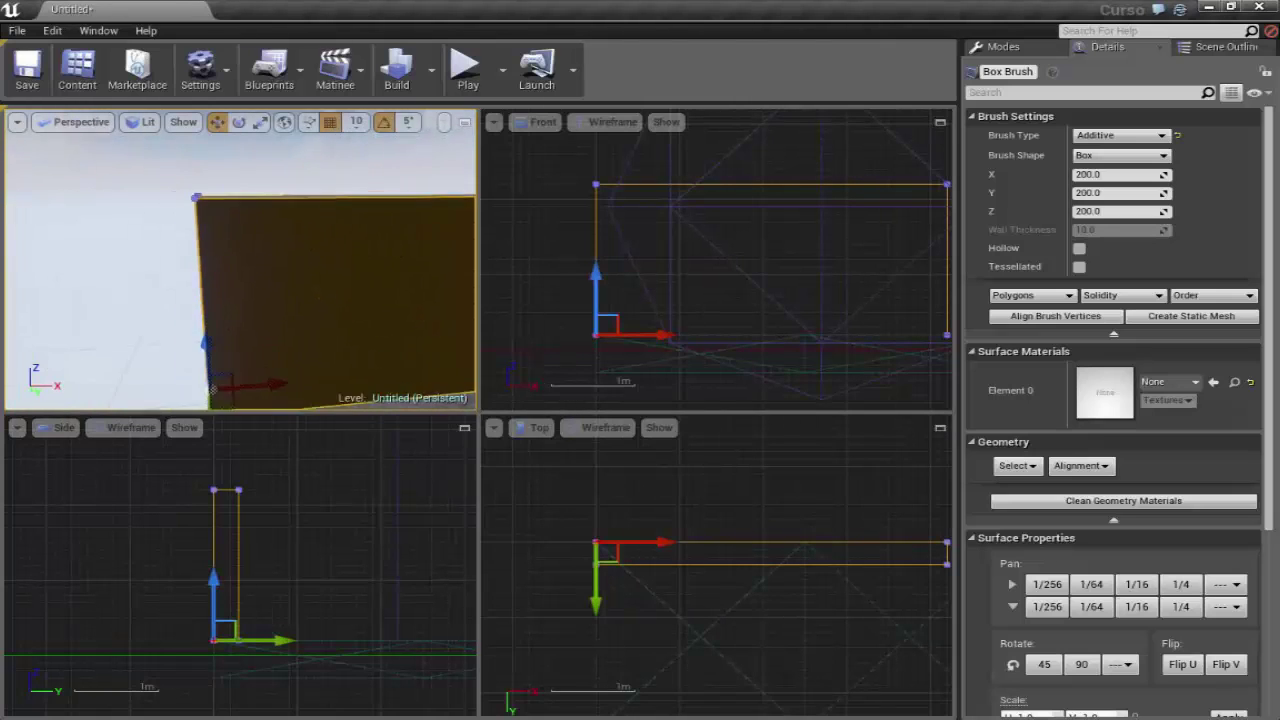
pyautogui.moveTo(375, 386); pyautogui.dragTo(274, 315)
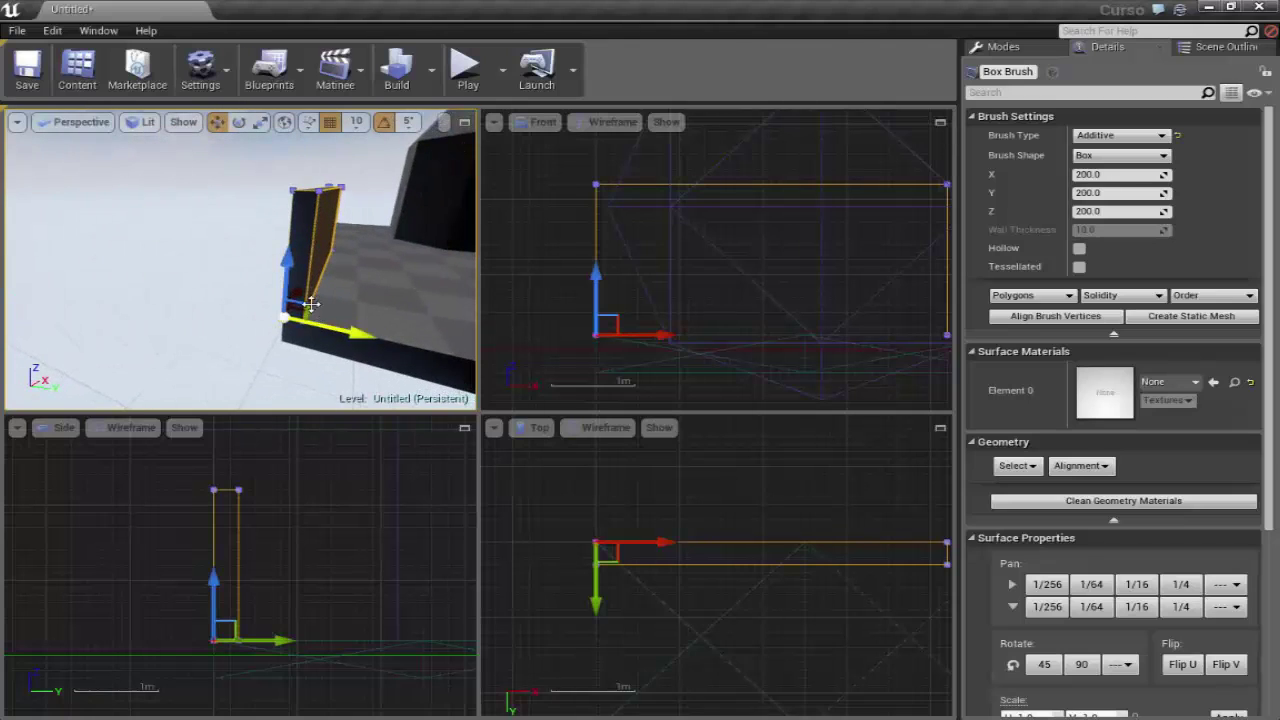
# Select the entire box brush actor, drag it along Y, and pan the ortho views to follow
pyautogui.rightClick(303, 252)
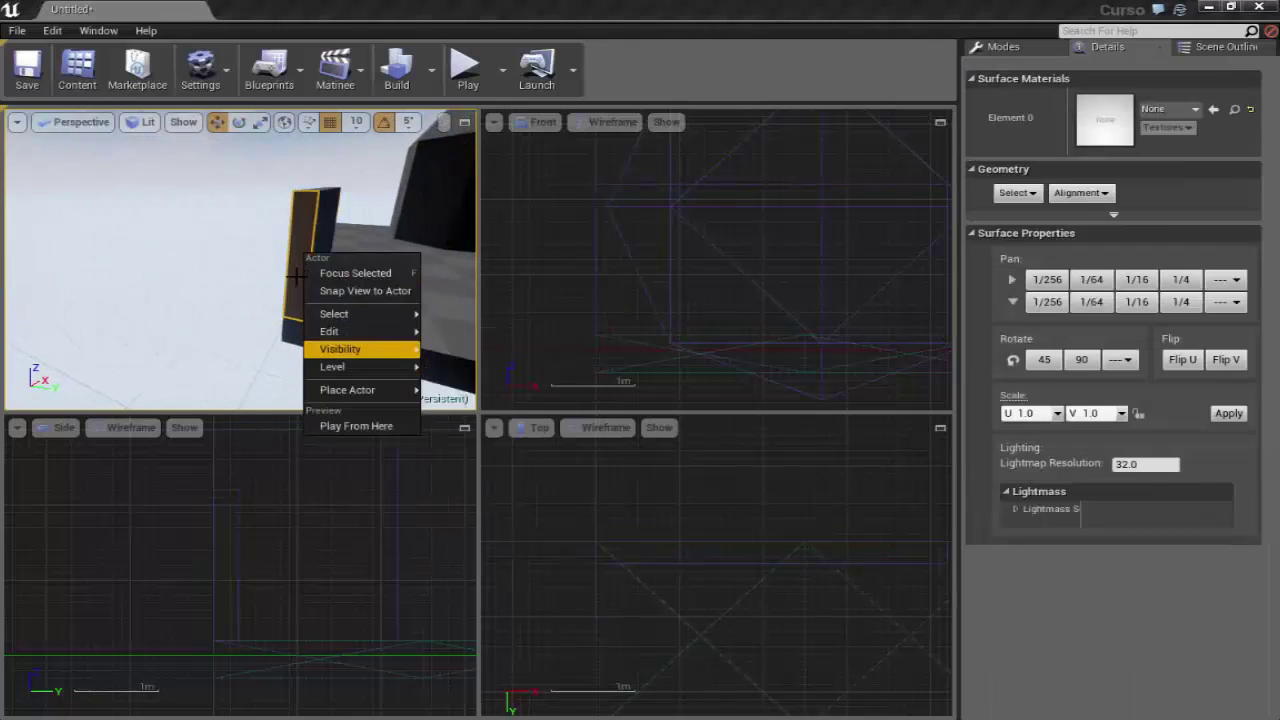
pyautogui.moveTo(334, 313)
pyautogui.moveTo(224, 237)
pyautogui.mouseDown()
pyautogui.moveTo(423, 243)
pyautogui.moveTo(103, 174)
pyautogui.mouseUp()
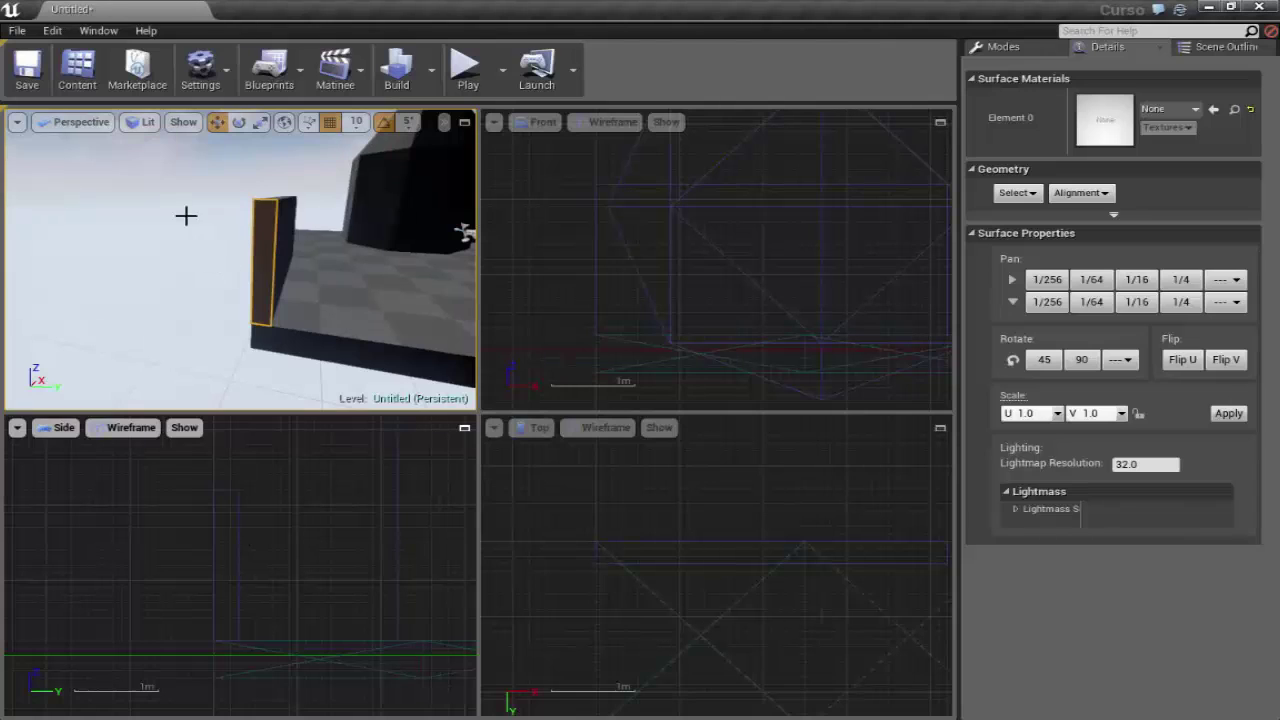
pyautogui.click(259, 230)
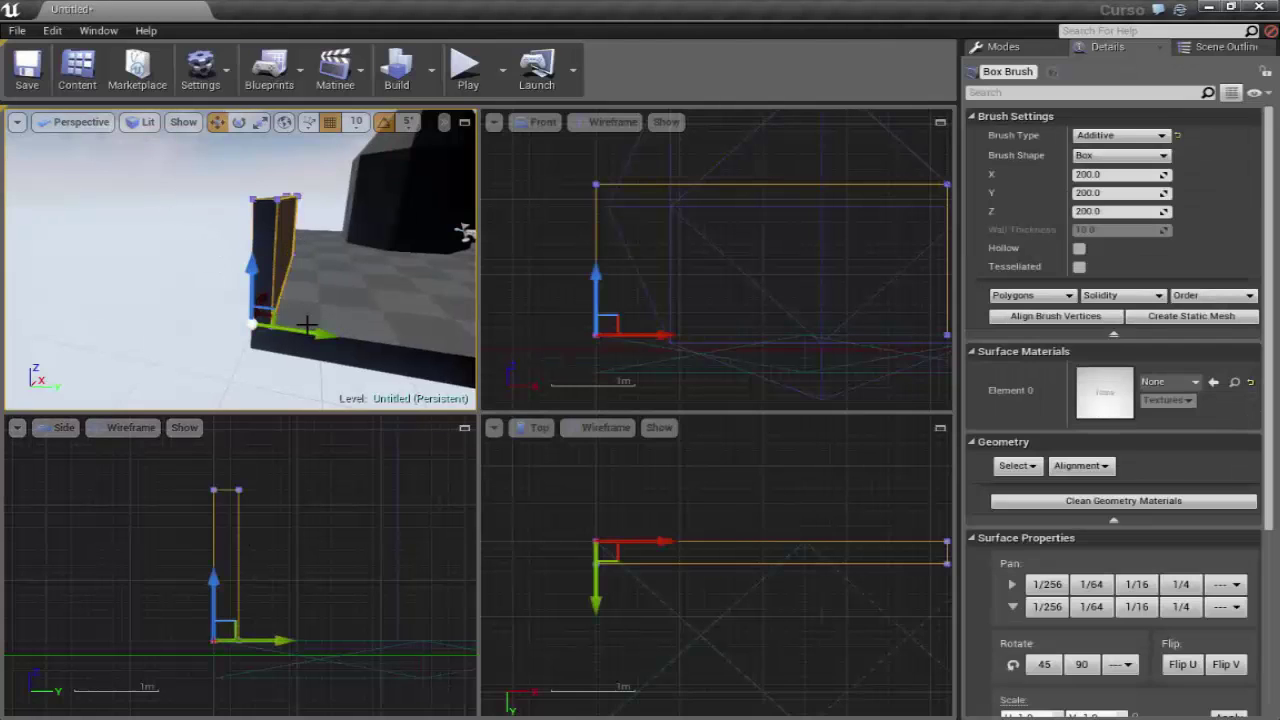
pyautogui.moveTo(297, 328)
pyautogui.keyDown('shift'); pyautogui.mouseDown()
pyautogui.moveTo(244, 324)
pyautogui.moveTo(188, 403)
pyautogui.mouseUp(); pyautogui.keyUp('shift')
pyautogui.moveTo(340, 574); pyautogui.dragTo(147, 568, button='right')
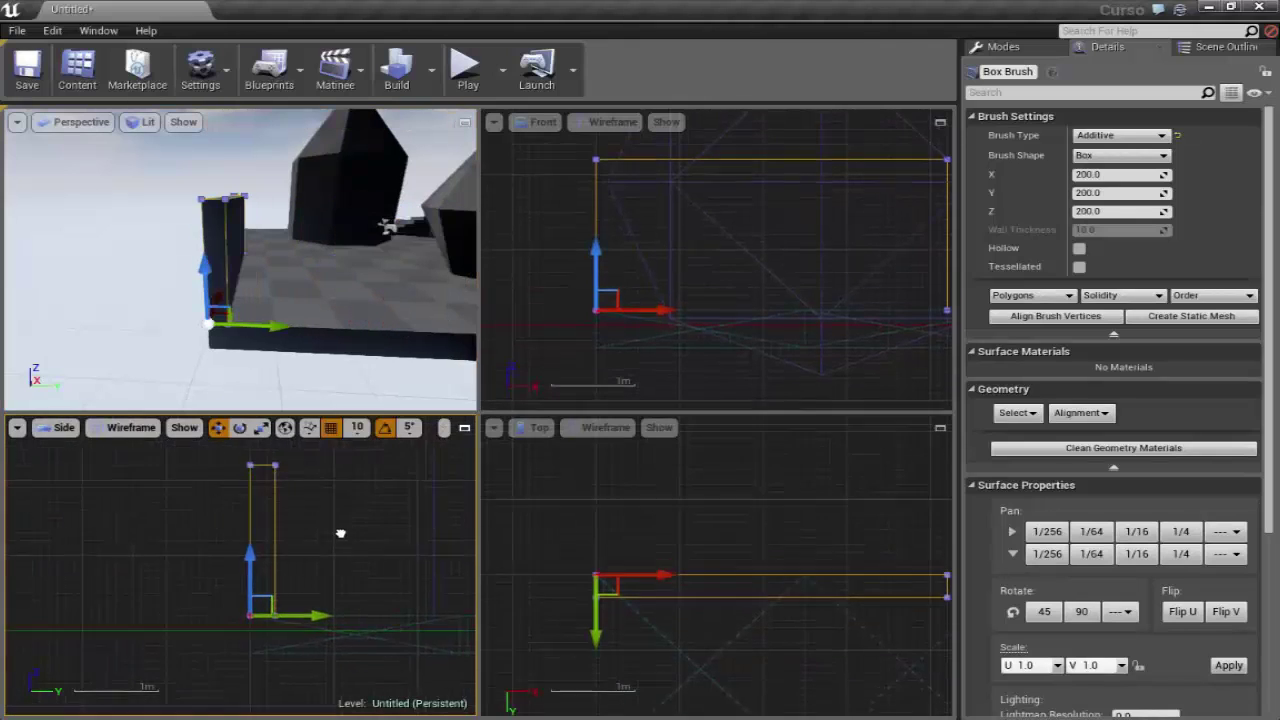
pyautogui.rightClick(268, 577)
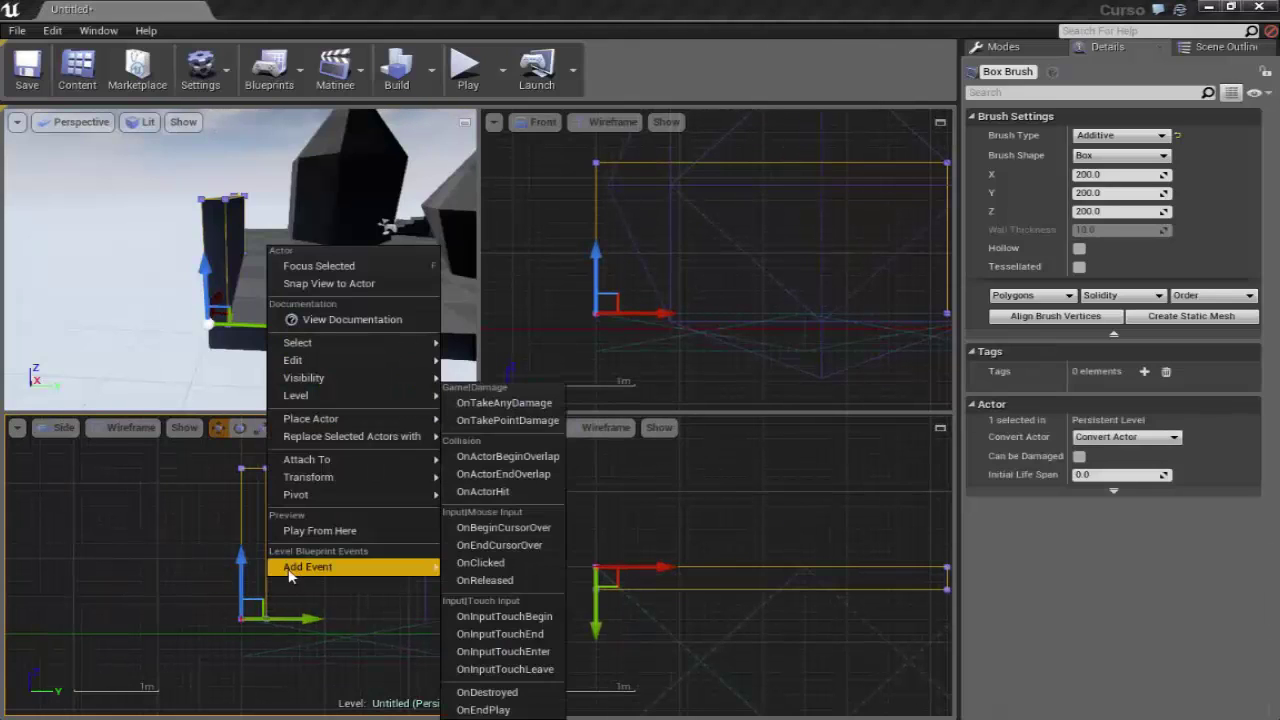
pyautogui.moveTo(320, 480)
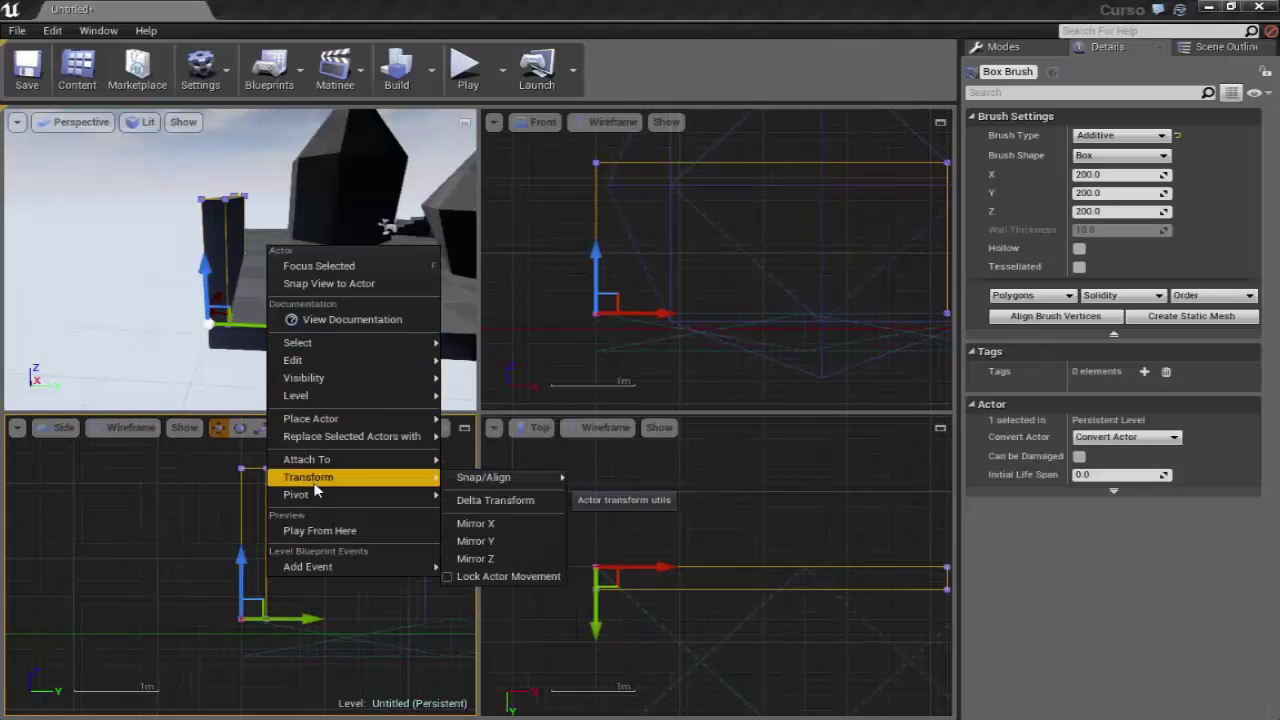
pyautogui.moveTo(430, 492)
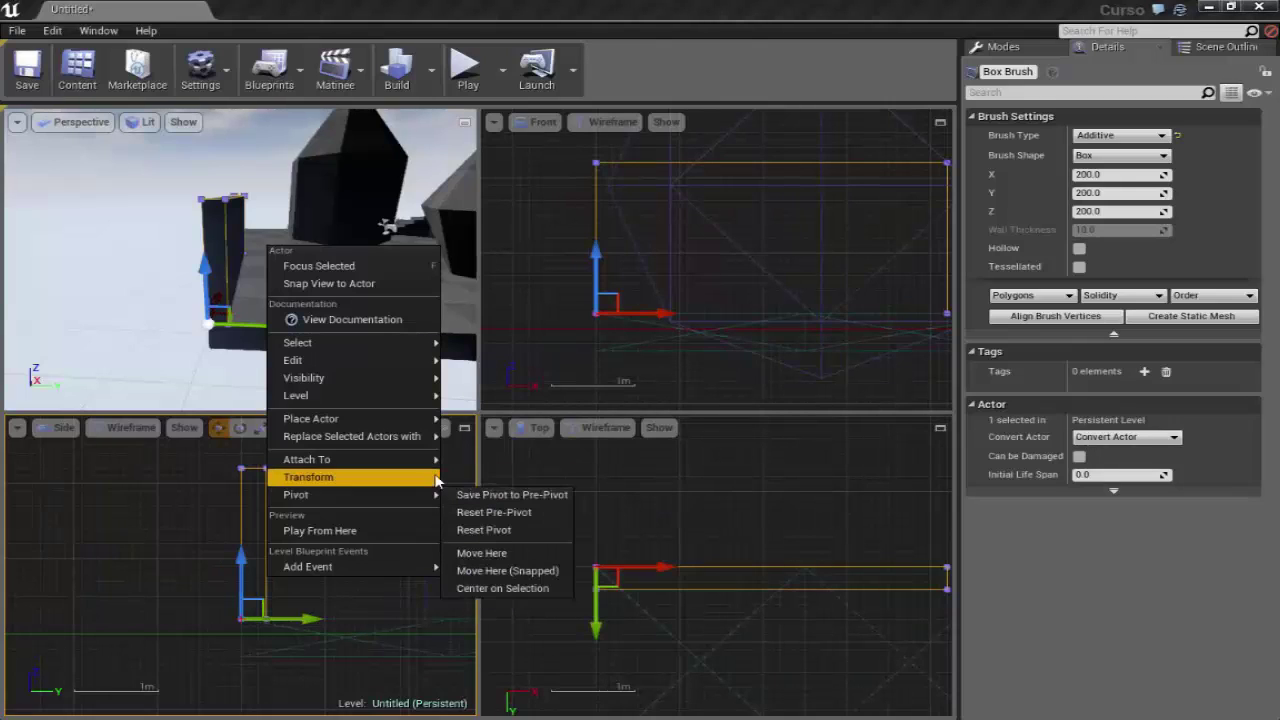
pyautogui.moveTo(420, 459)
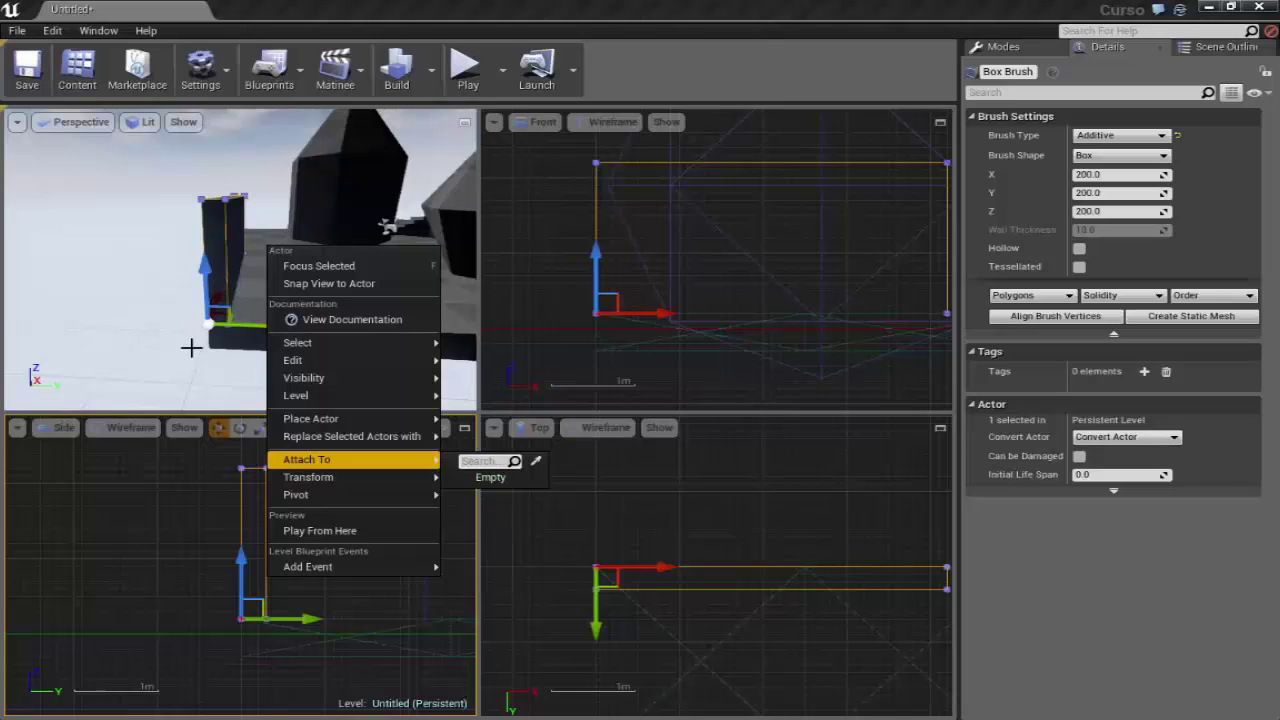
pyautogui.moveTo(182, 363); pyautogui.dragTo(233, 320)
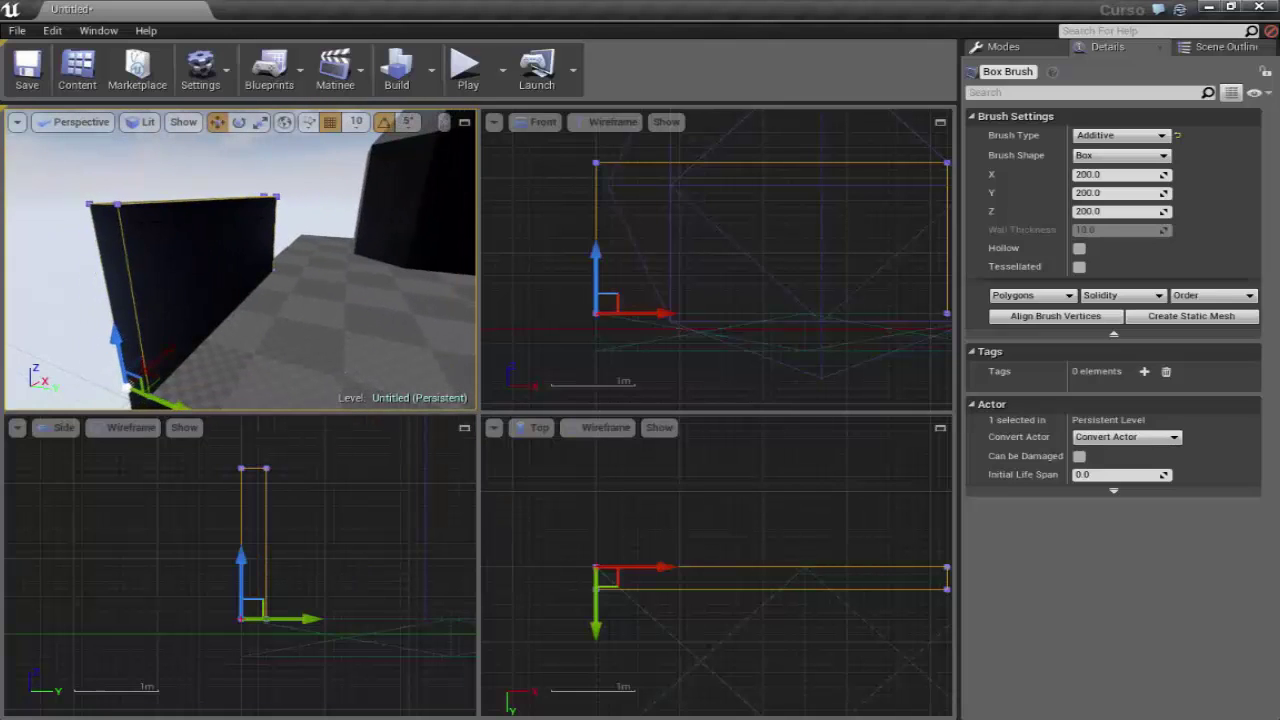
pyautogui.scroll(-2, 282, 287)
pyautogui.scroll(-2, 323, 260)
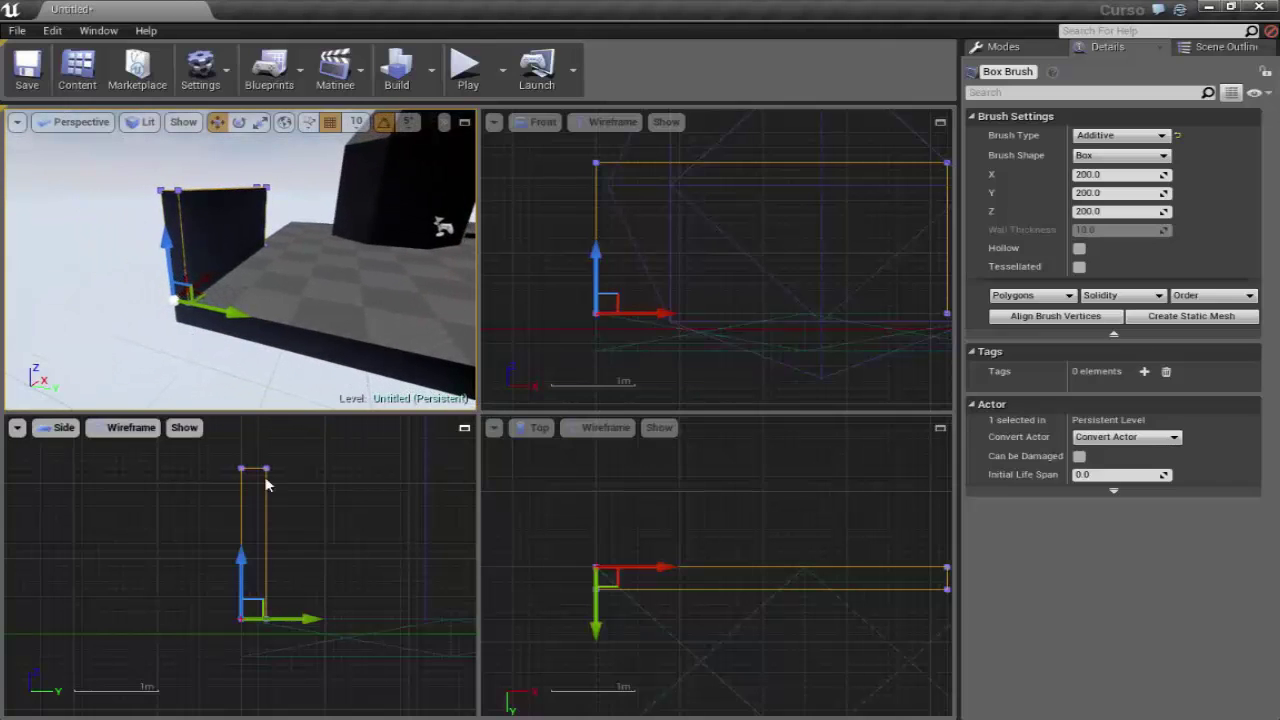
pyautogui.moveTo(252, 561); pyautogui.dragTo(240, 567)
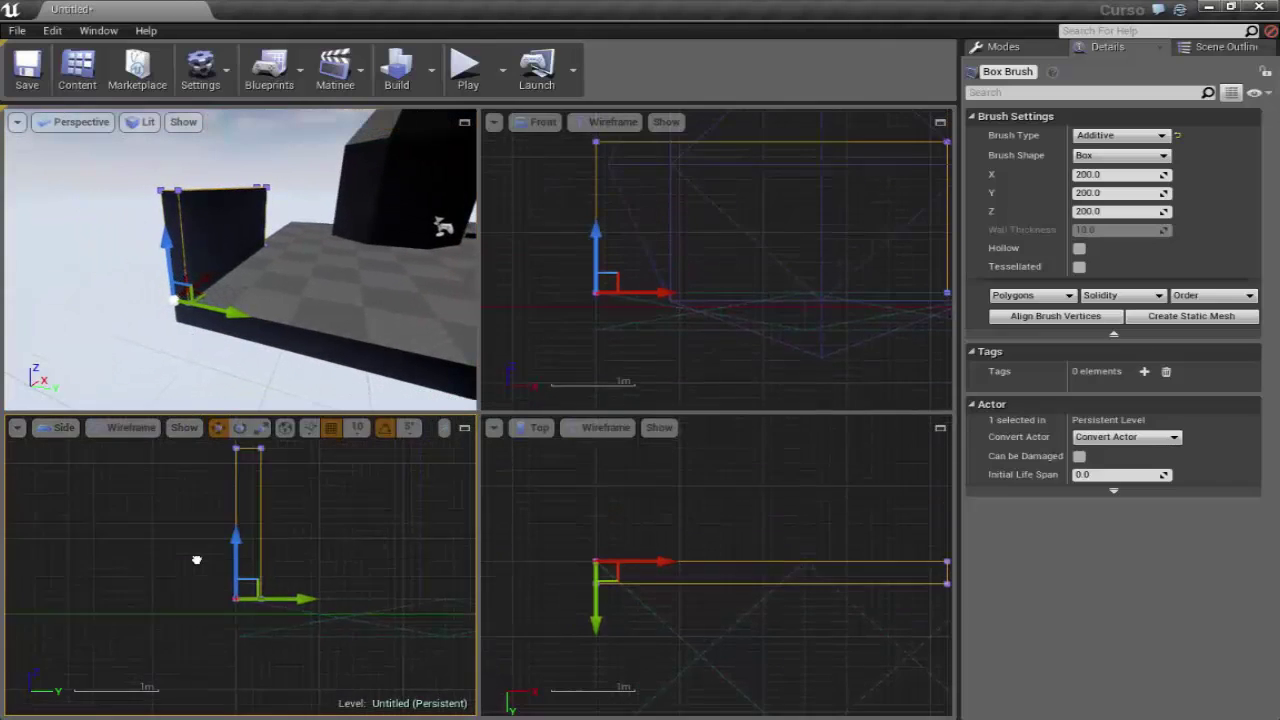
pyautogui.rightClick(276, 508)
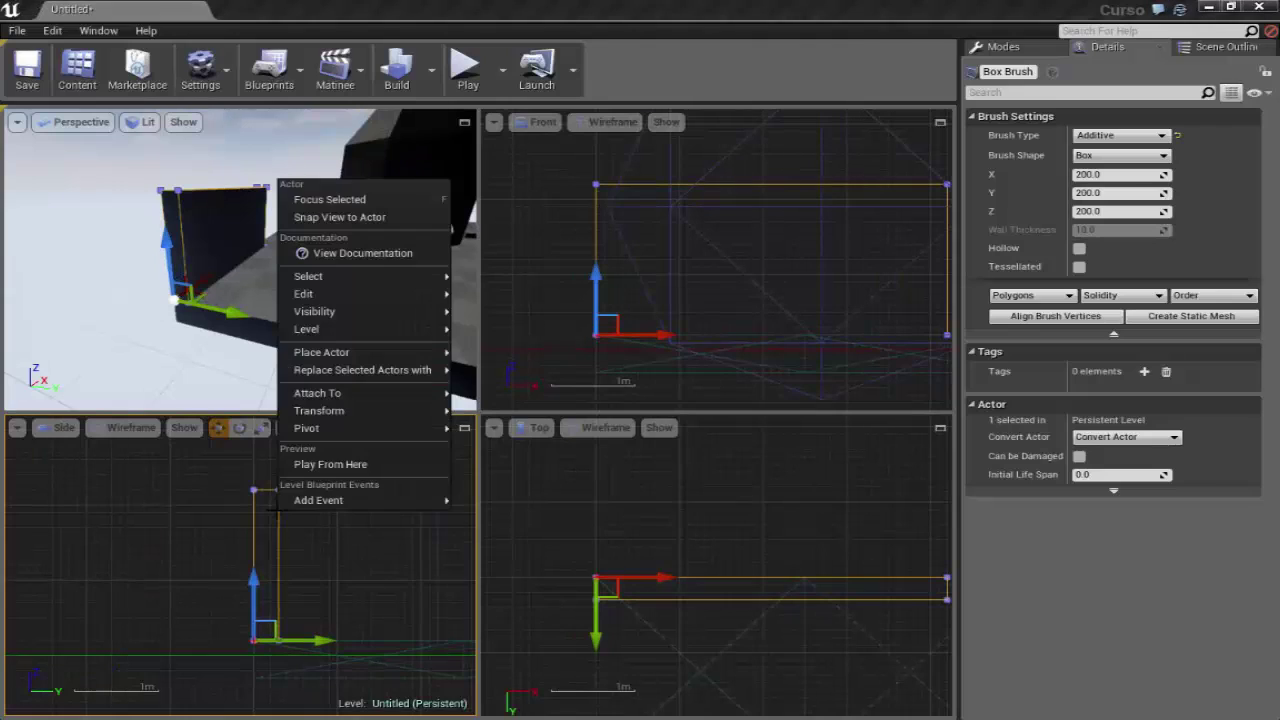
pyautogui.moveTo(320, 316)
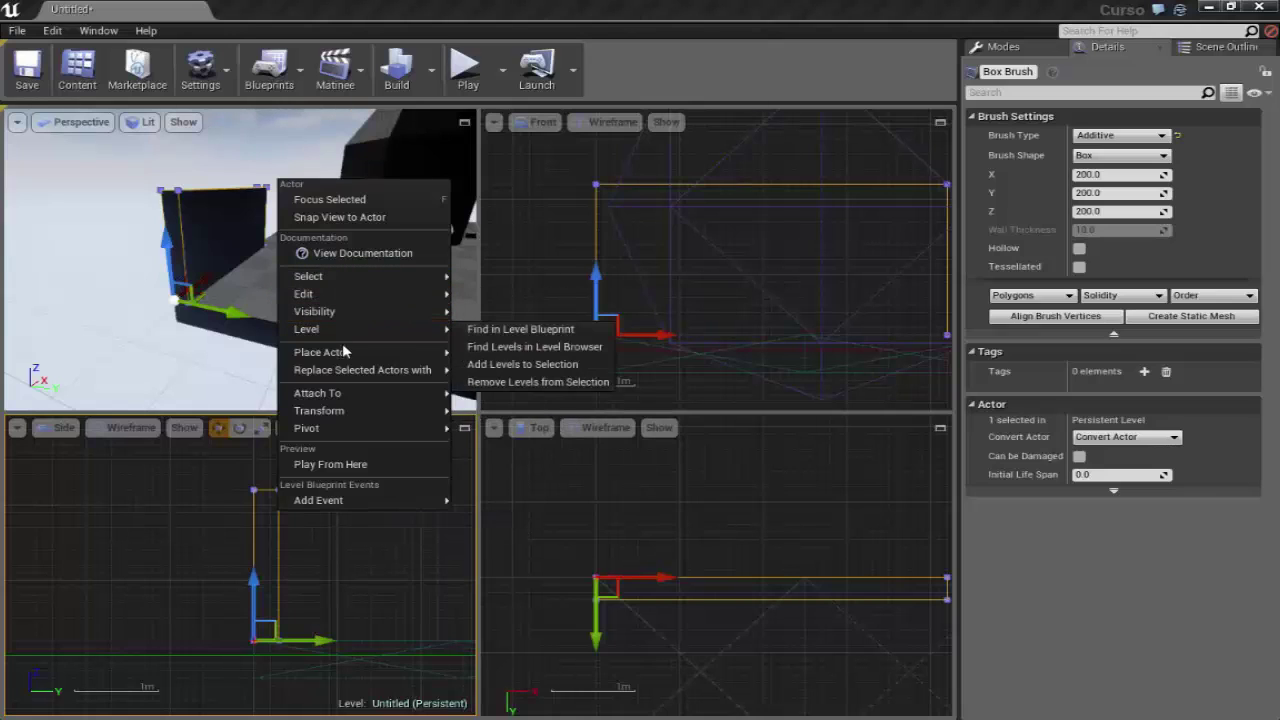
pyautogui.moveTo(355, 357)
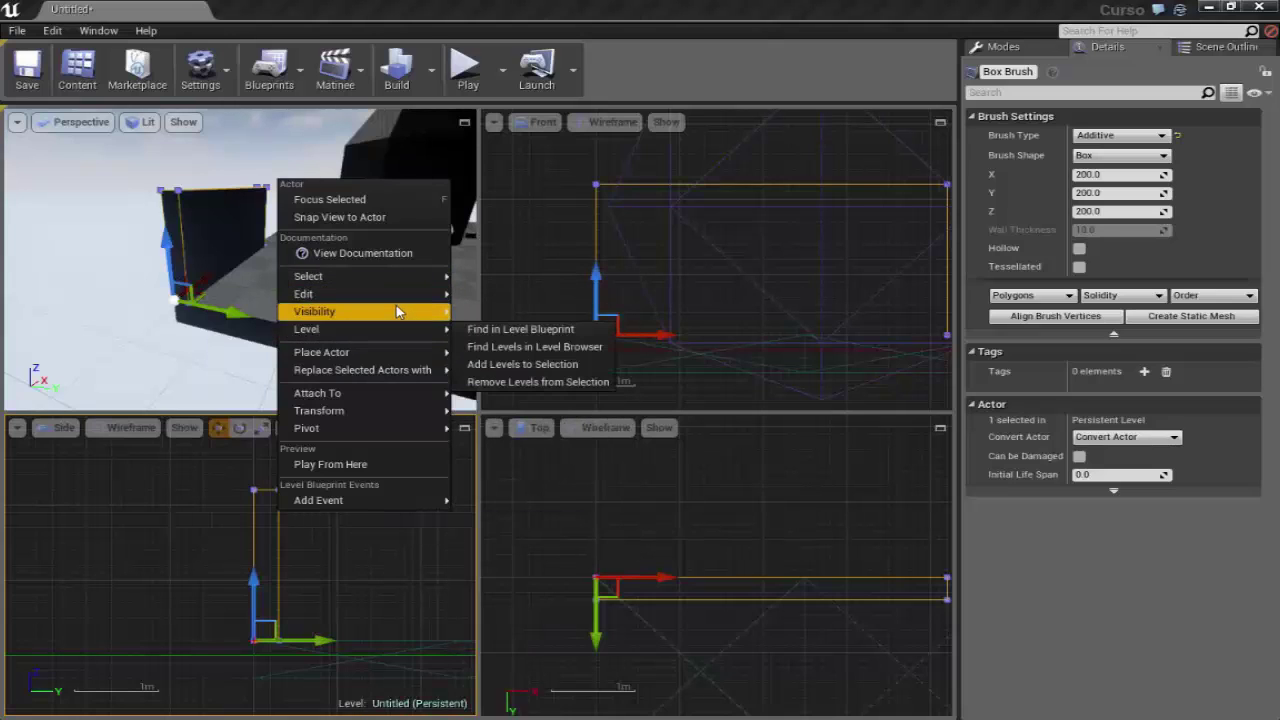
pyautogui.moveTo(310, 294)
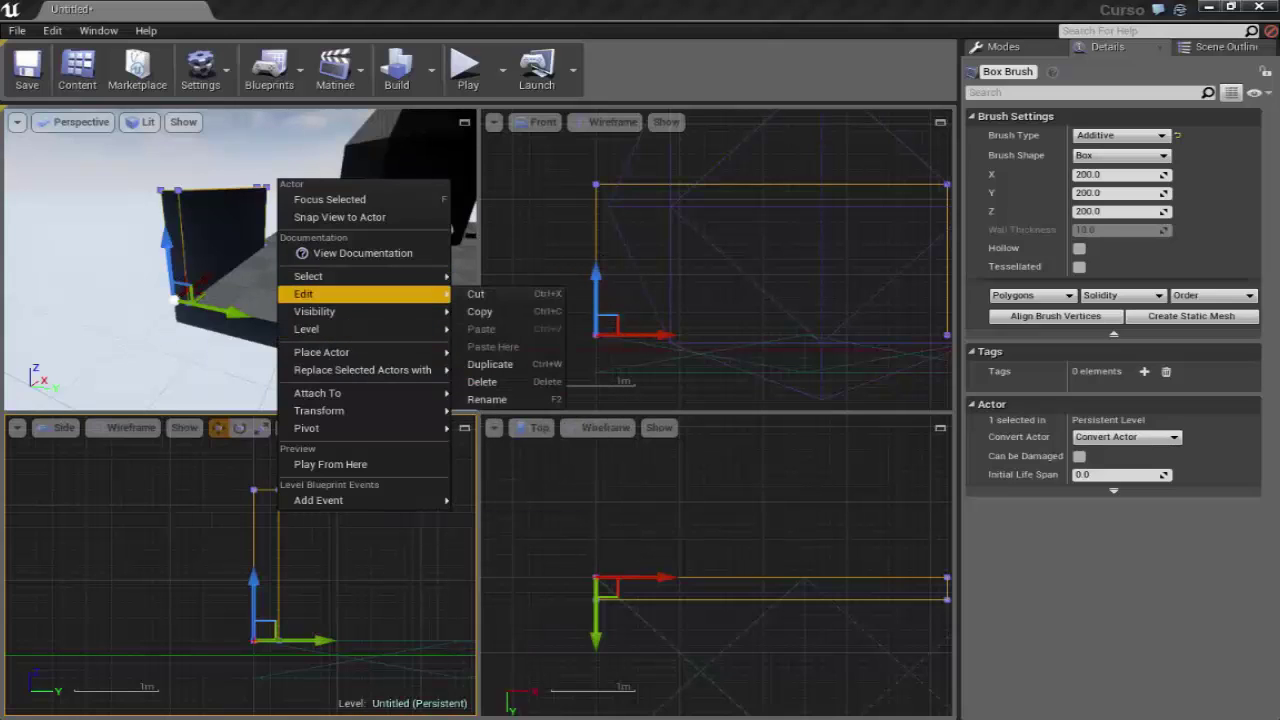
pyautogui.click(310, 672)
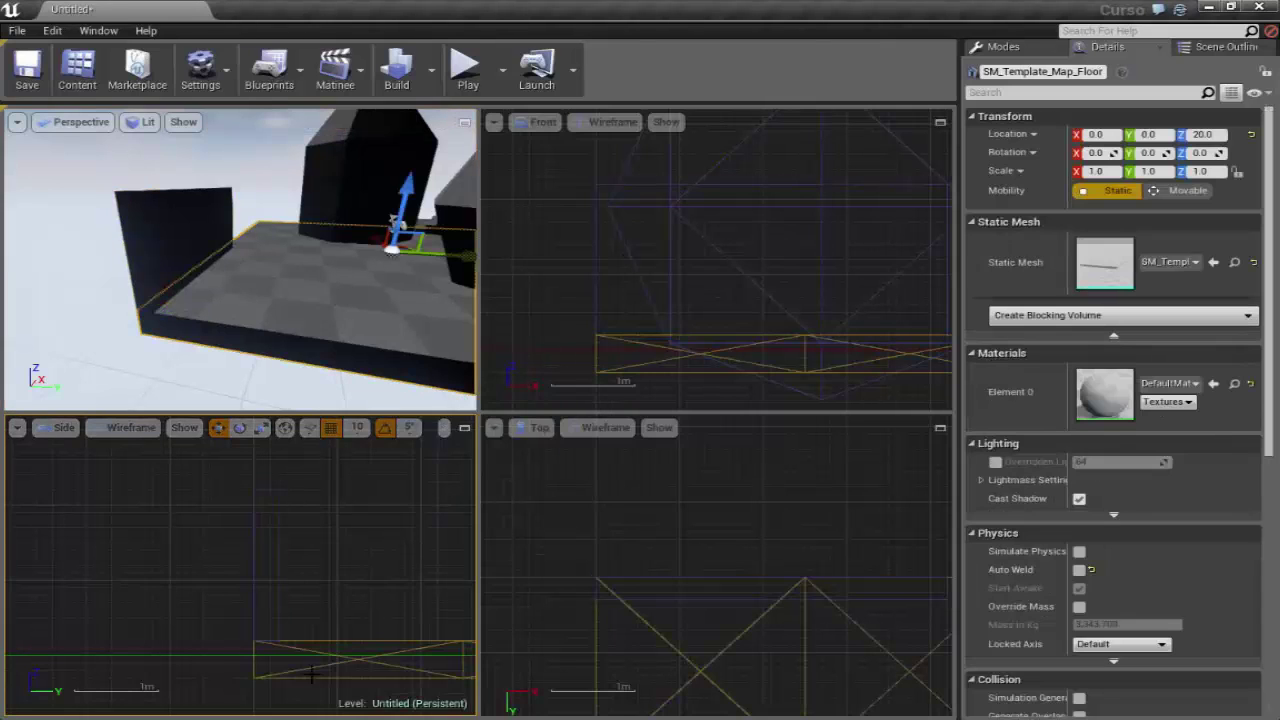
# Open and dismiss the floor's actor options, then tilt the camera up over the scene
pyautogui.rightClick(310, 675)
pyautogui.moveTo(434, 472)
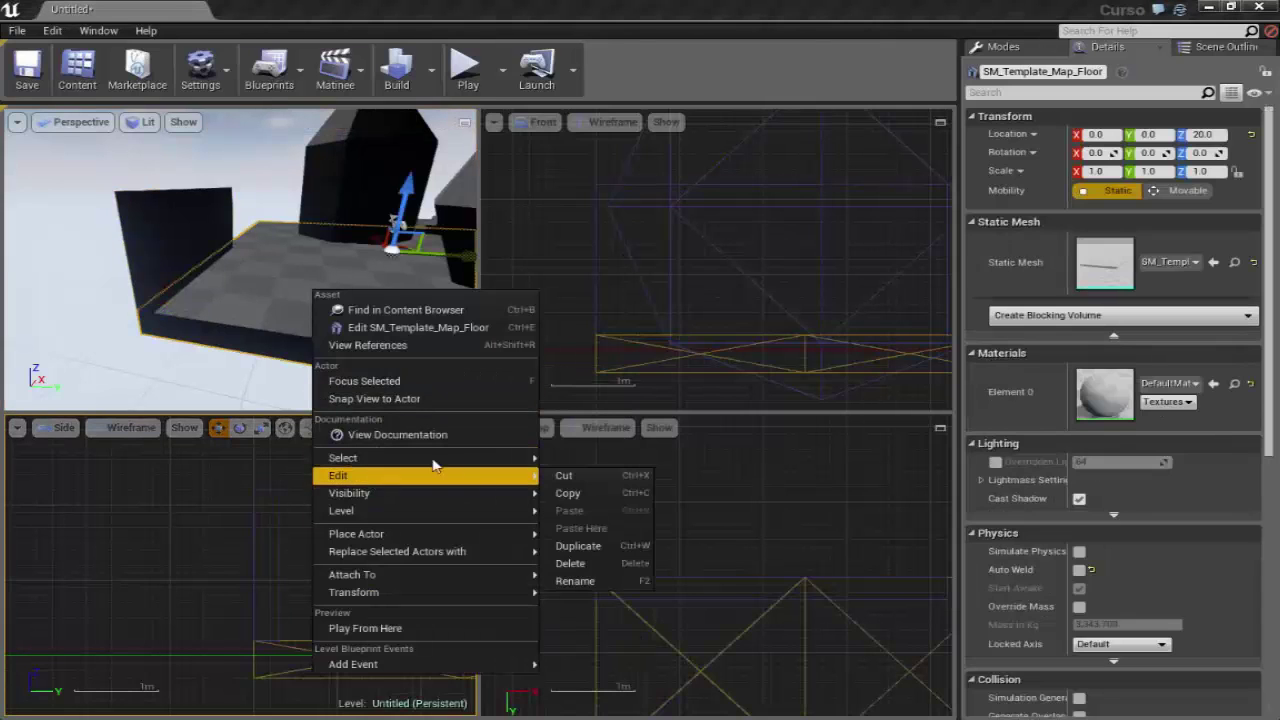
pyautogui.moveTo(350, 534)
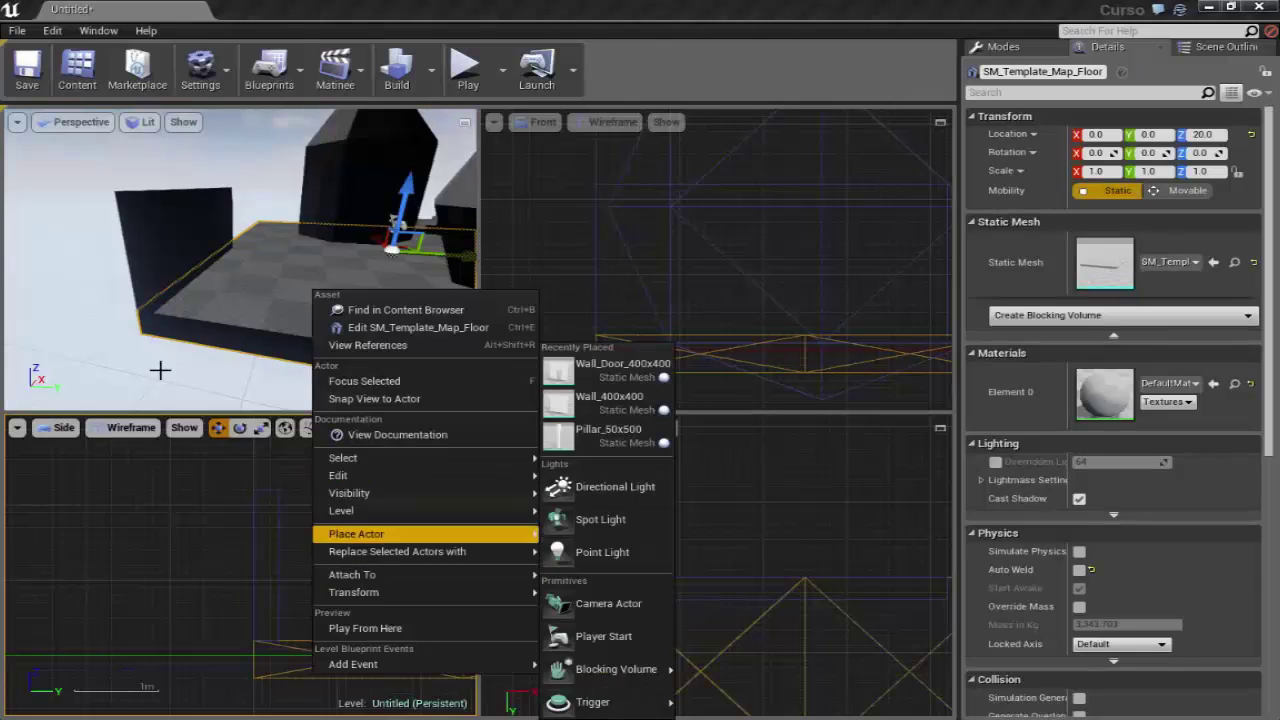
pyautogui.moveTo(160, 370); pyautogui.dragTo(189, 508)
pyautogui.click(239, 395)
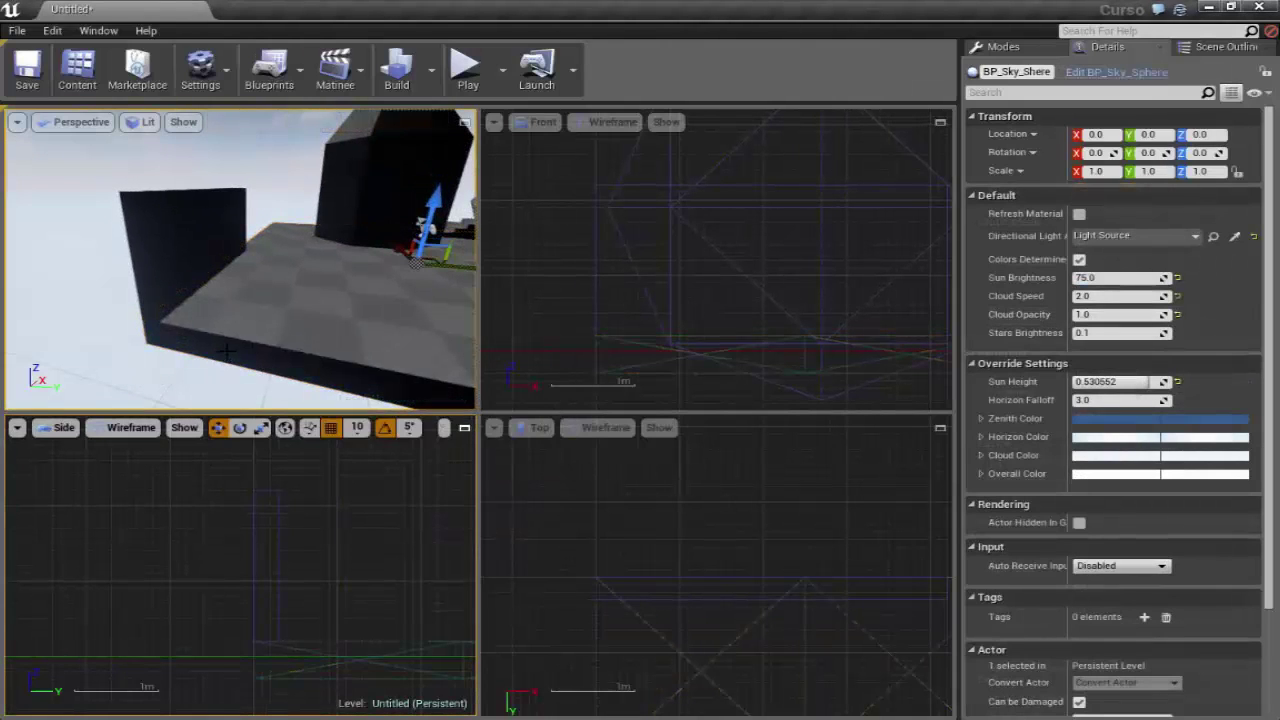
pyautogui.moveTo(226, 348); pyautogui.dragTo(328, 135, button='right')
# Select the box brush wall and switch to Geometry Editing mode from the Modes panel
pyautogui.click(147, 257)
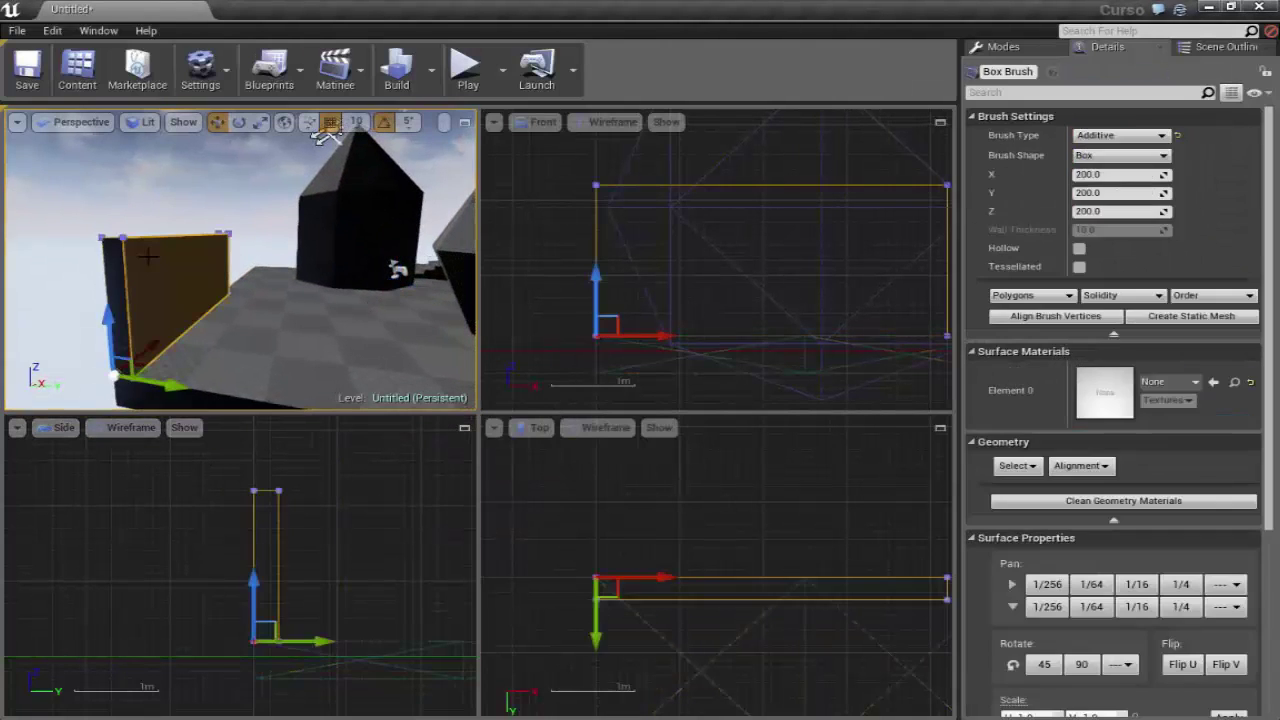
pyautogui.moveTo(230, 283); pyautogui.dragTo(226, 368)
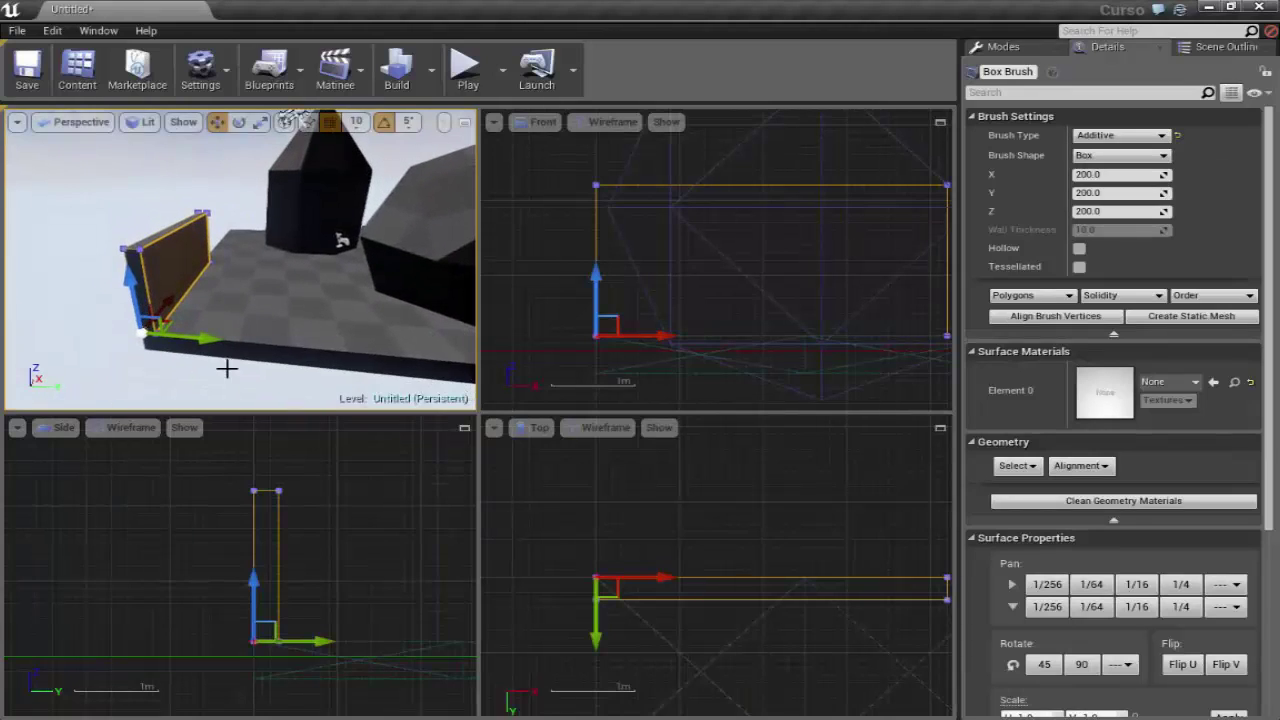
pyautogui.moveTo(216, 283); pyautogui.dragTo(224, 291)
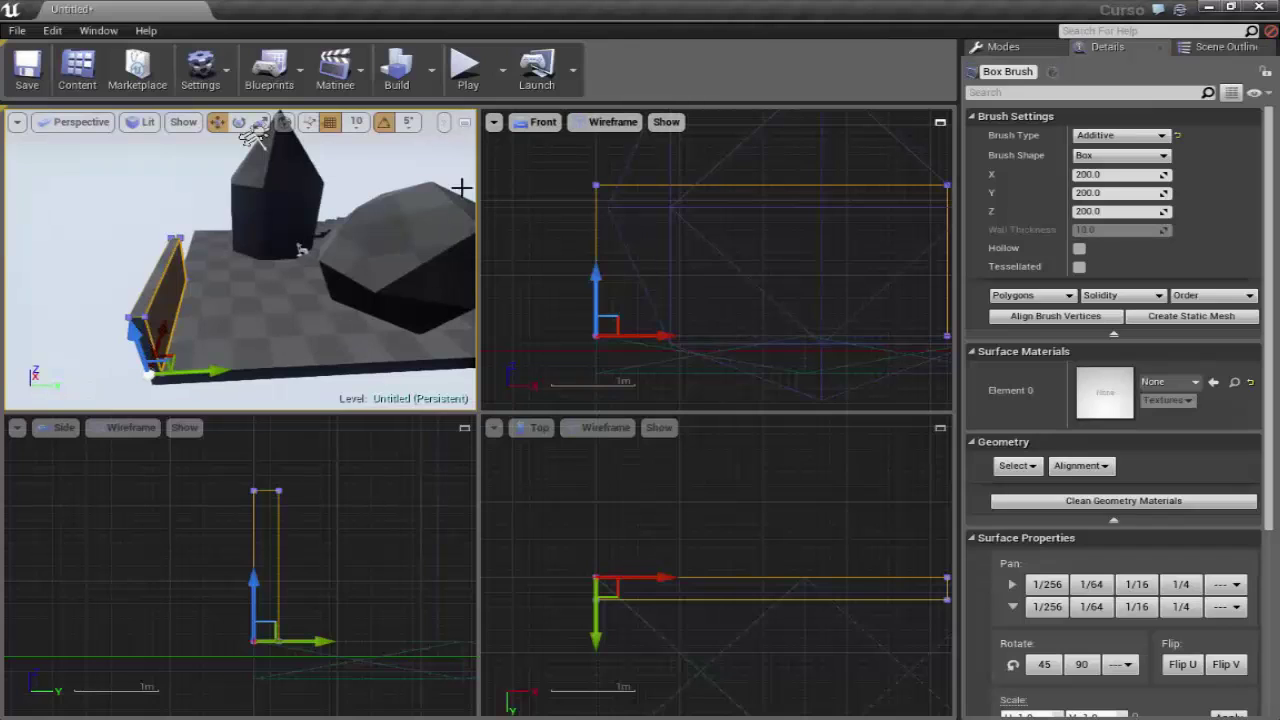
pyautogui.click(1003, 47)
pyautogui.click(1181, 83)
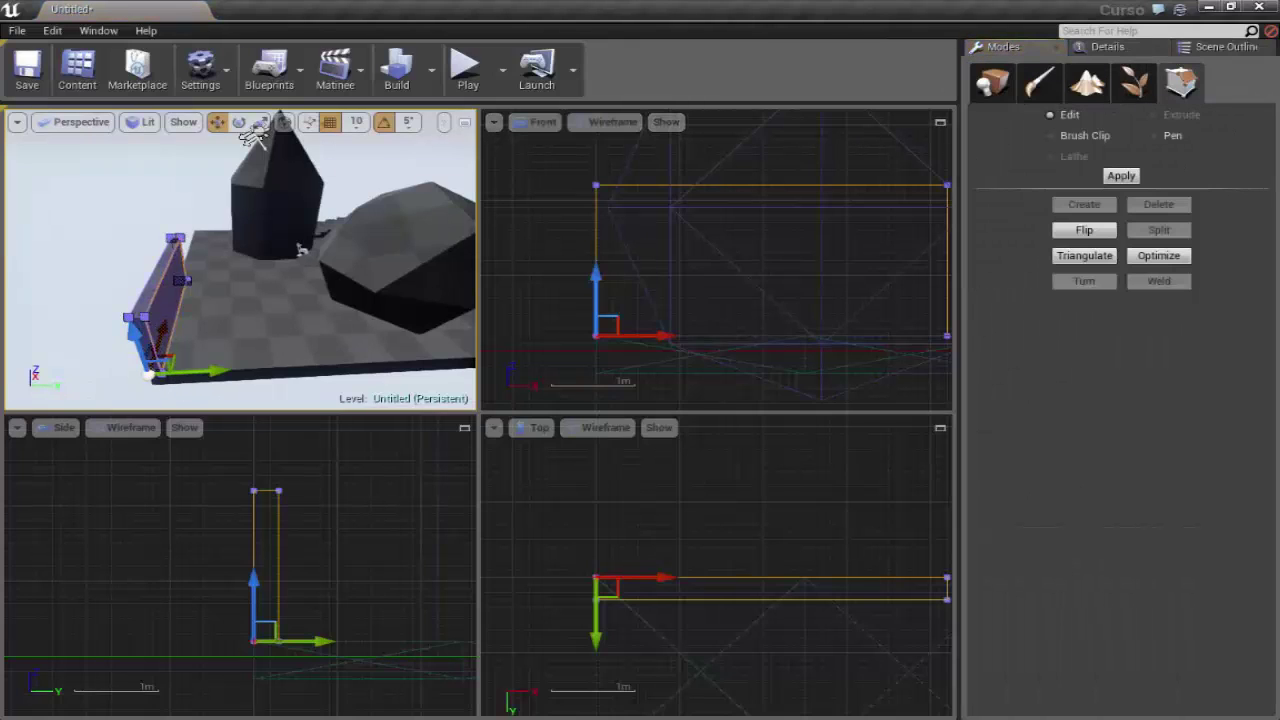
# Drag one brush face along its Y arrow to reshape the box, then return to Place mode
pyautogui.click(155, 300)
pyautogui.moveTo(180, 294)
pyautogui.mouseDown()
pyautogui.moveTo(277, 346)
pyautogui.moveTo(253, 215)
pyautogui.mouseUp()
pyautogui.click(215, 362)
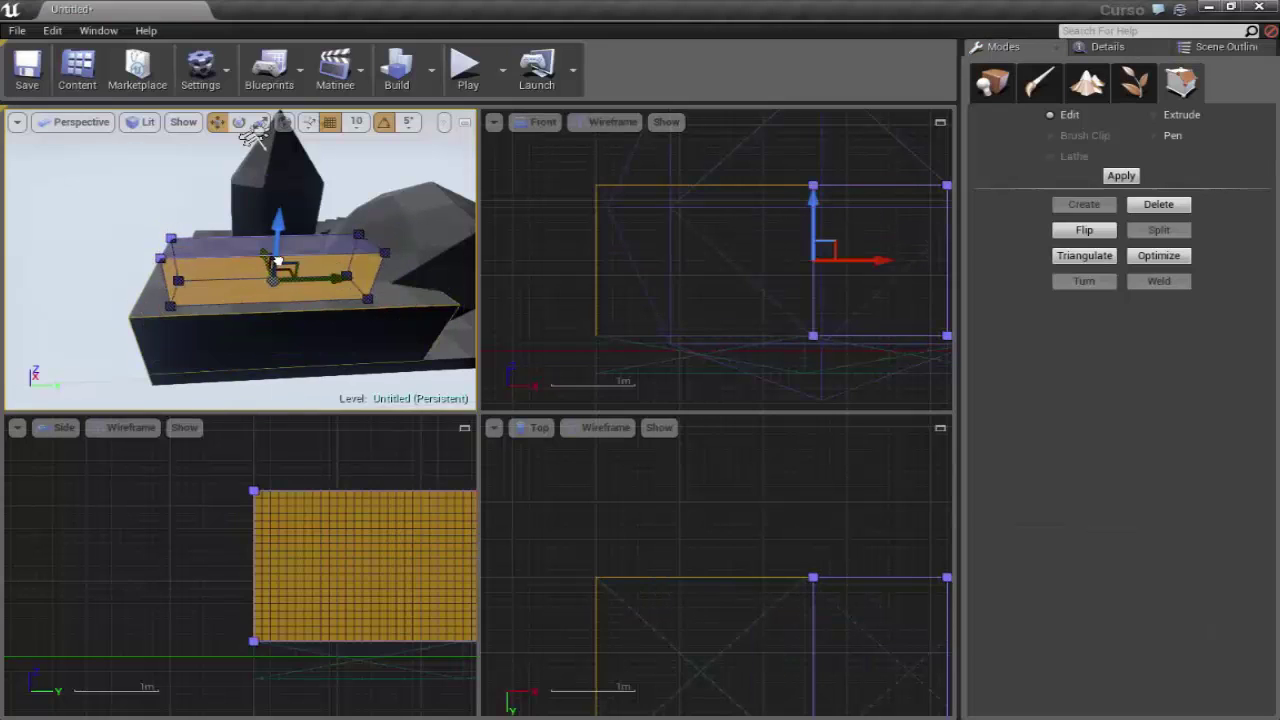
pyautogui.moveTo(225, 132); pyautogui.dragTo(188, 132, button='right')
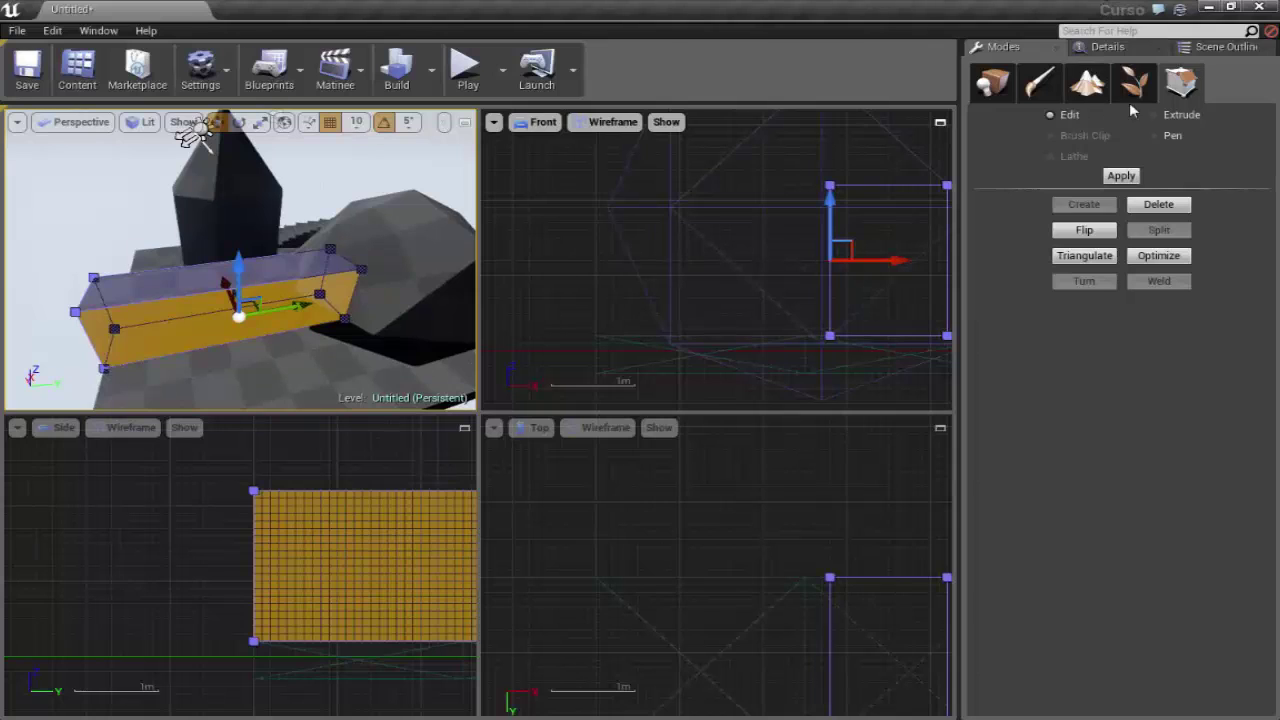
pyautogui.click(992, 82)
pyautogui.moveTo(220, 330)
pyautogui.mouseDown(button='right')
pyautogui.moveTo(260, 330)
pyautogui.moveTo(249, 304)
pyautogui.mouseUp(button='right')
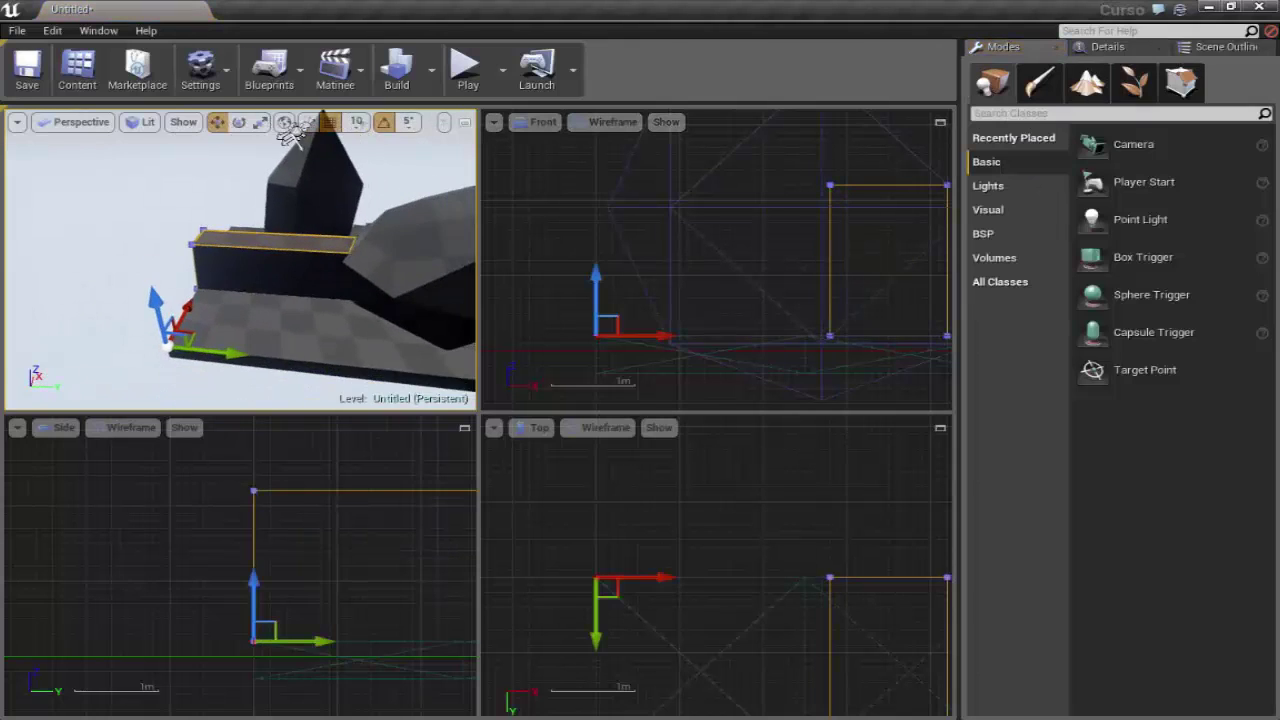
# Move the long brush left along Y, undo a trial rotation, and frame it with F
pyautogui.moveTo(256, 286); pyautogui.dragTo(91, 238)
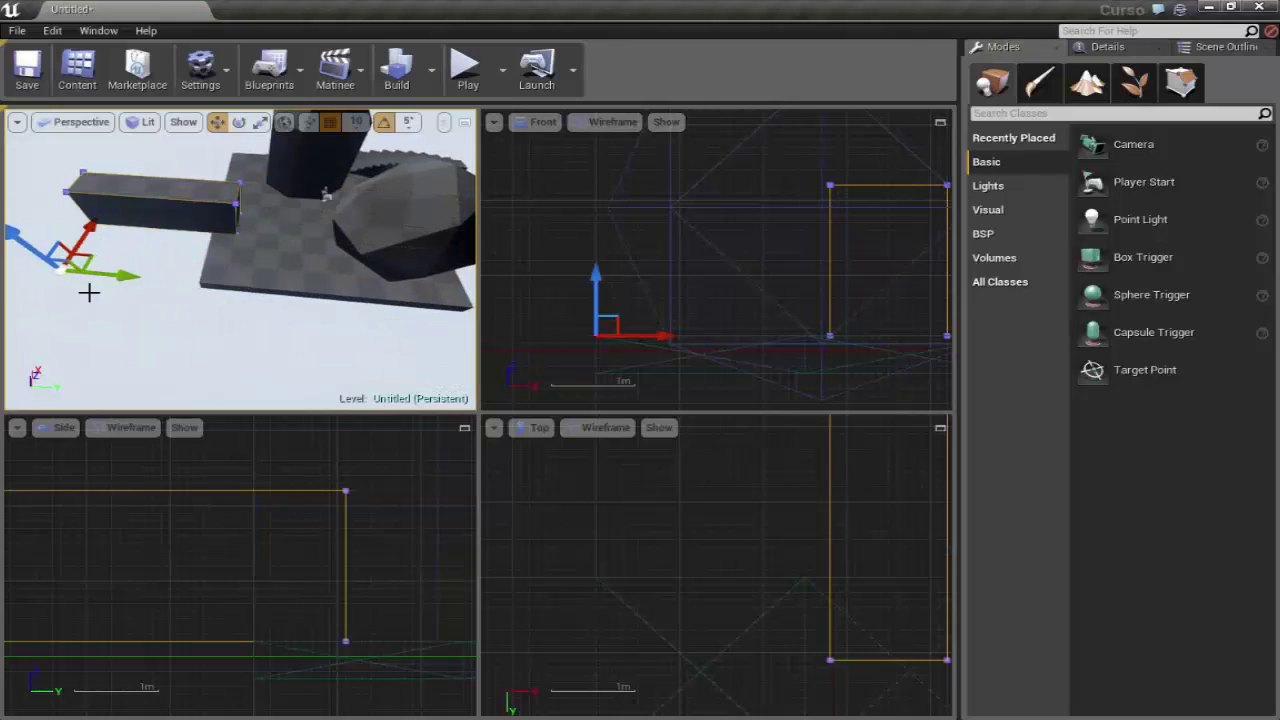
pyautogui.press('e')
pyautogui.moveTo(100, 323)
pyautogui.mouseDown()
pyautogui.moveTo(155, 291)
pyautogui.moveTo(114, 330)
pyautogui.mouseUp()
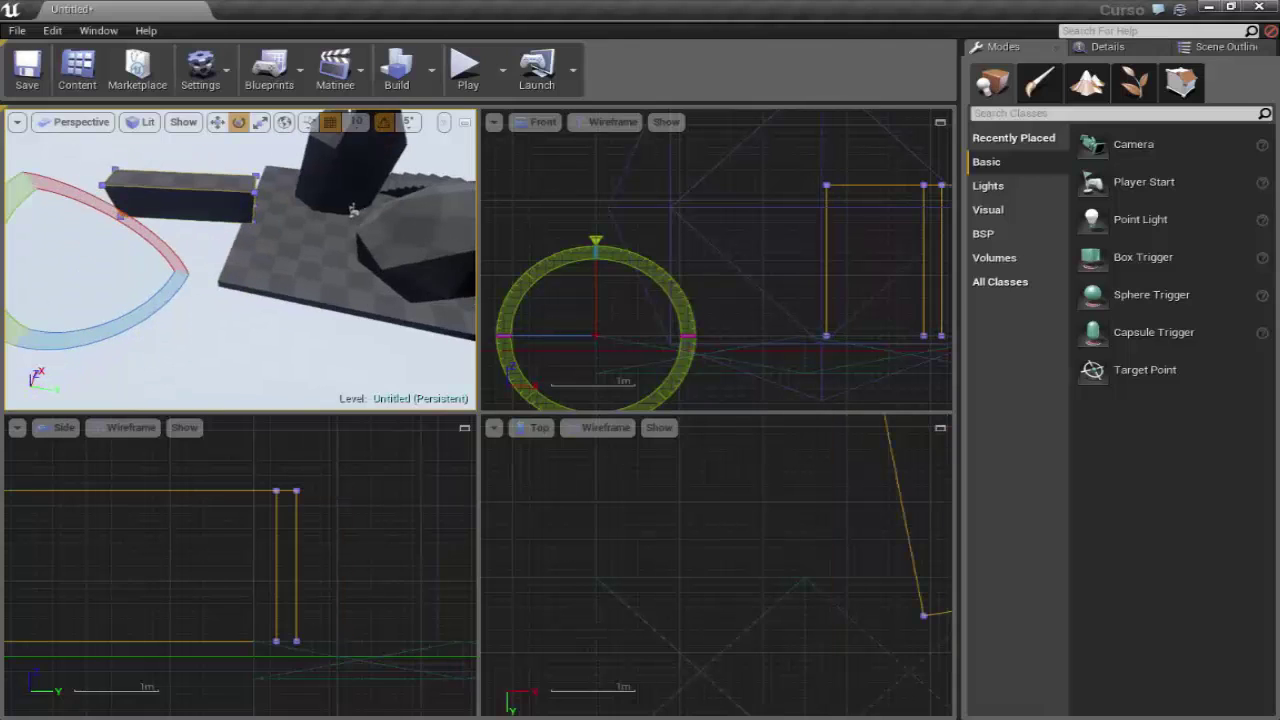
pyautogui.hotkey('ctrl', 'z')
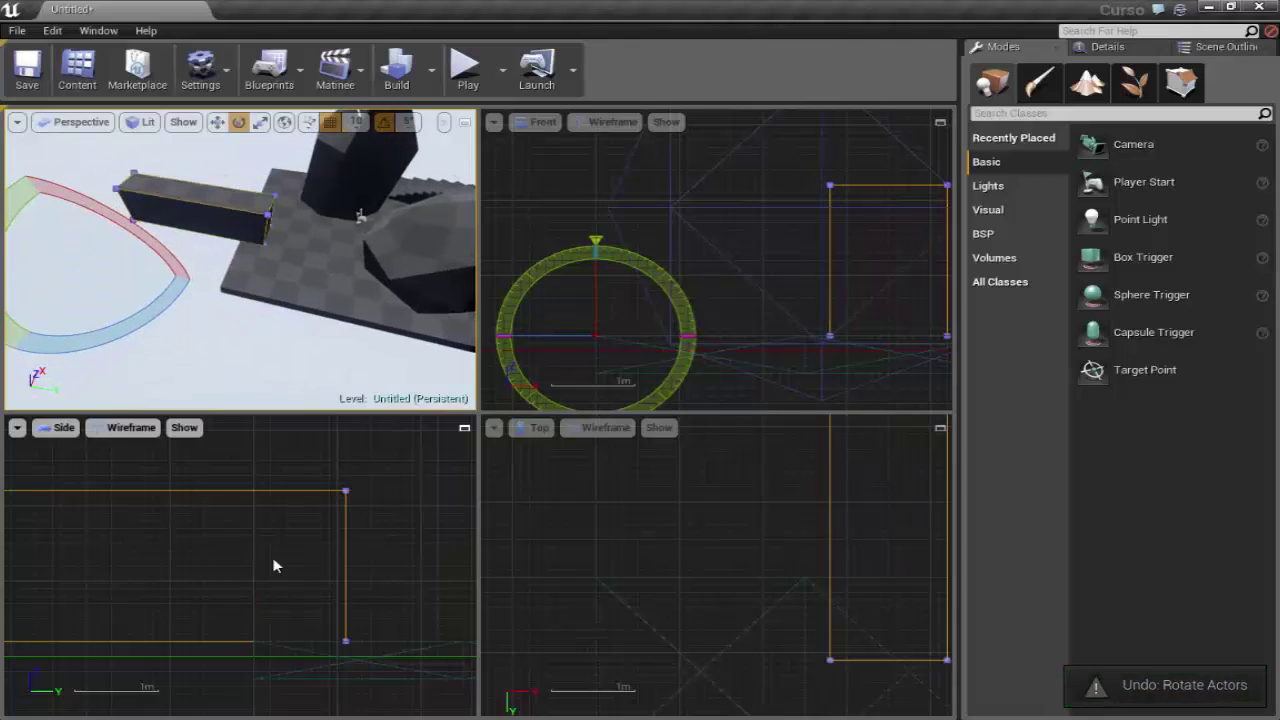
pyautogui.press('f')
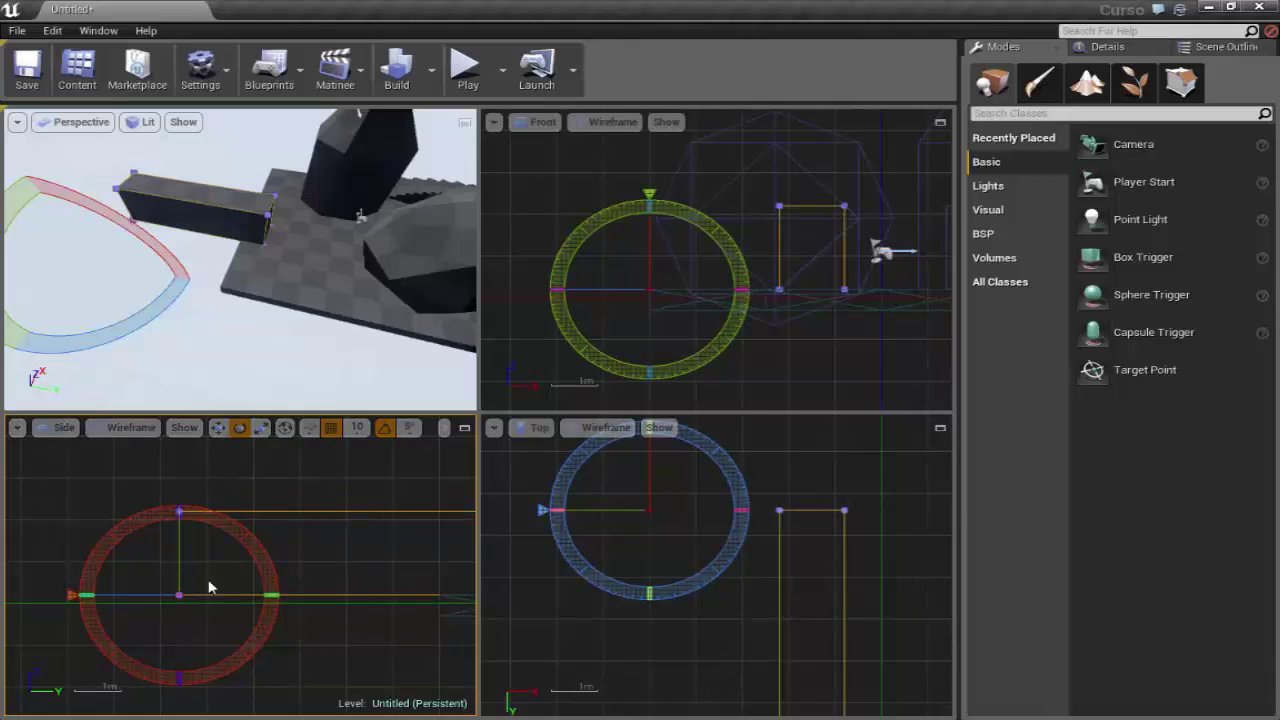
pyautogui.rightClick(282, 511)
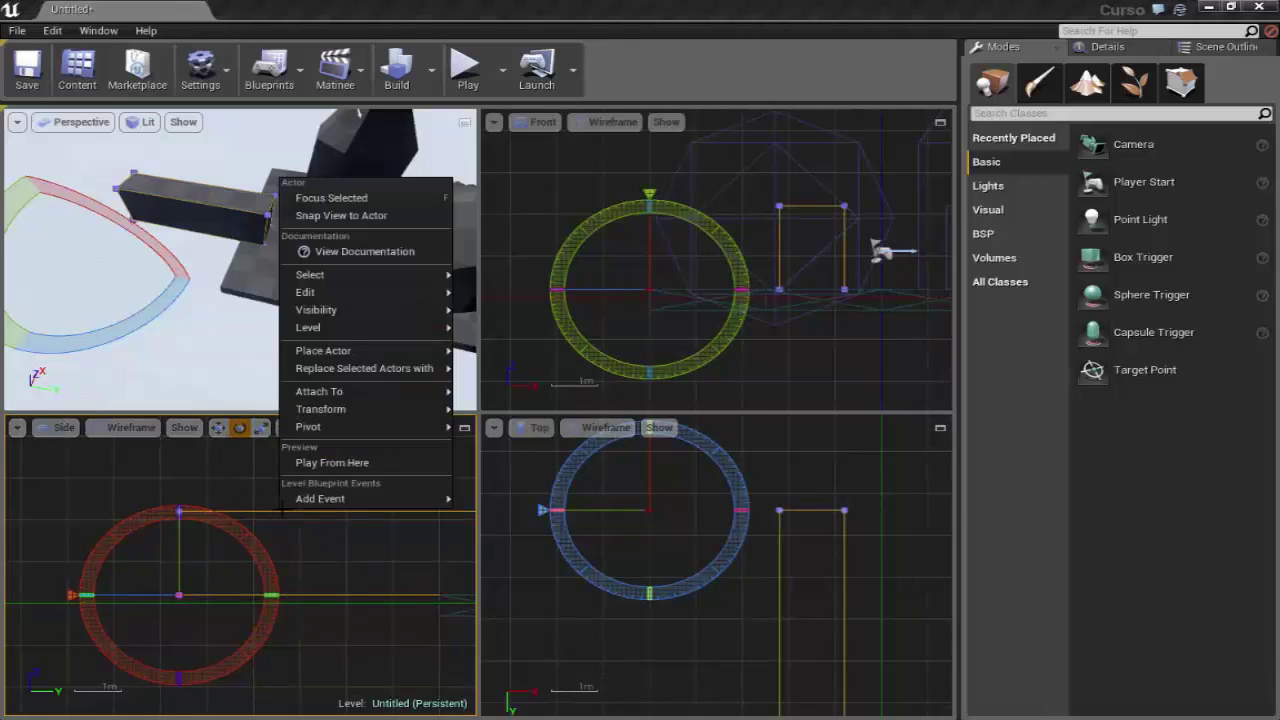
pyautogui.moveTo(323, 437)
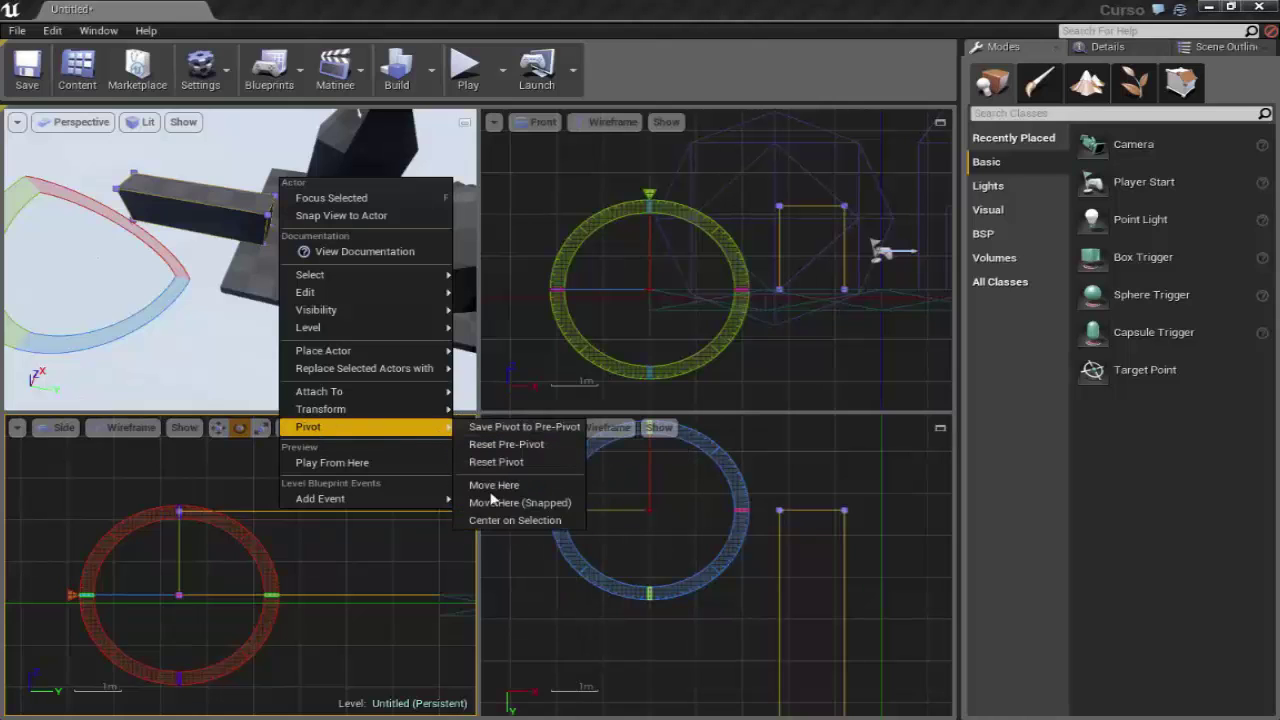
pyautogui.moveTo(370, 559); pyautogui.dragTo(288, 567)
pyautogui.moveTo(296, 567); pyautogui.dragTo(290, 566, button='right')
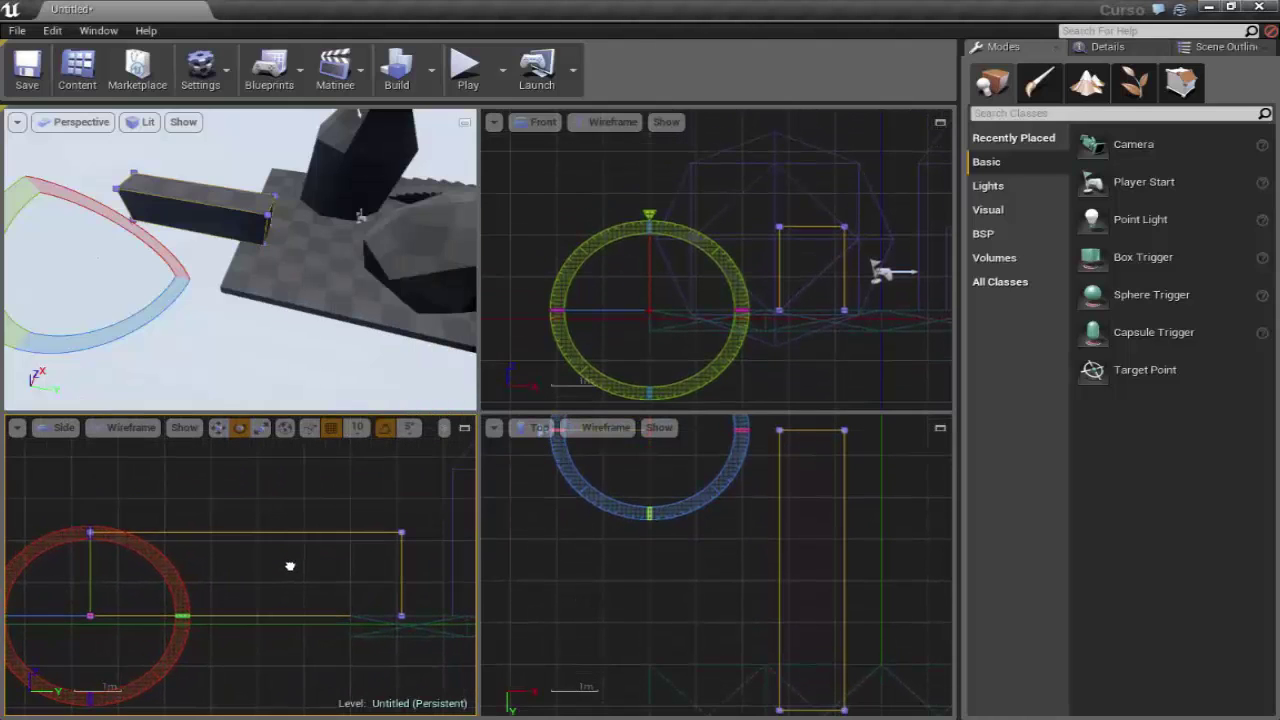
pyautogui.click(291, 570)
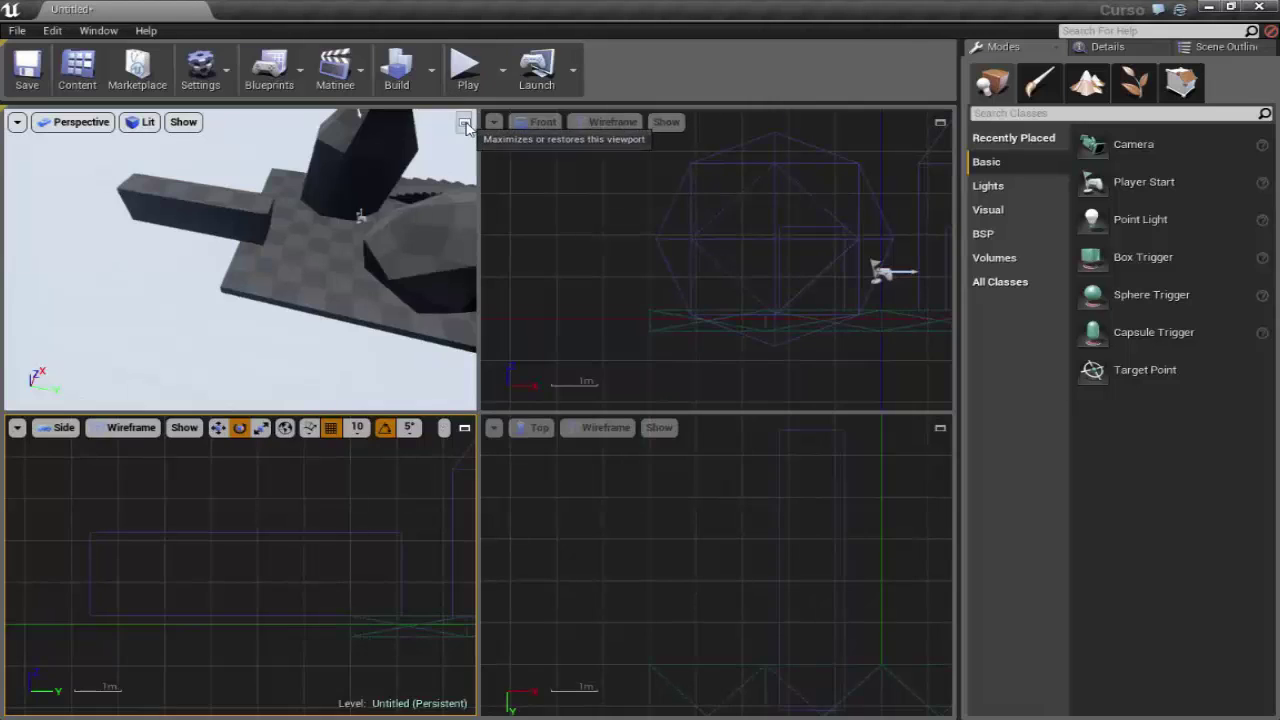
# Maximize the Perspective viewport and frame the floor
pyautogui.click(465, 121)
pyautogui.moveTo(417, 400); pyautogui.dragTo(417, 400, button='right')
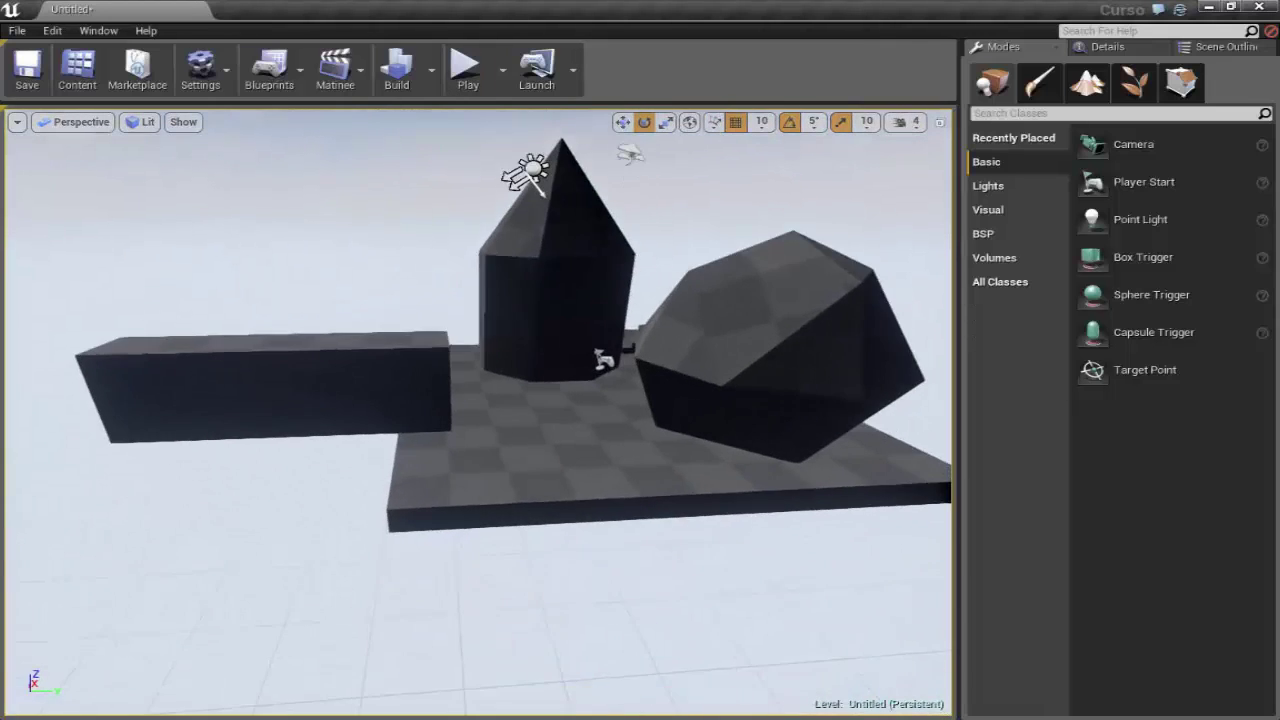
pyautogui.moveTo(274, 369); pyautogui.dragTo(274, 369, button='right')
pyautogui.hotkey('ctrl', 'z')
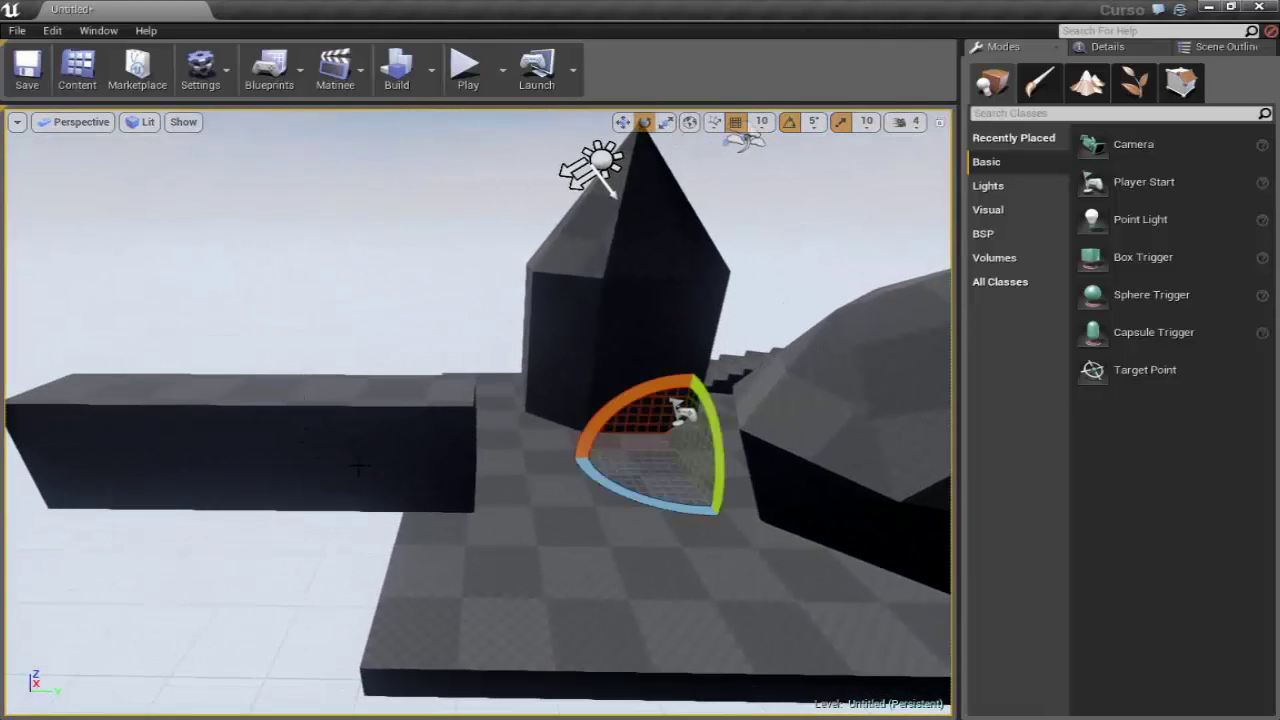
pyautogui.moveTo(415, 474); pyautogui.dragTo(415, 474, button='right')
# Select the long box and delete it from the level
pyautogui.click(389, 498)
pyautogui.press('Delete')
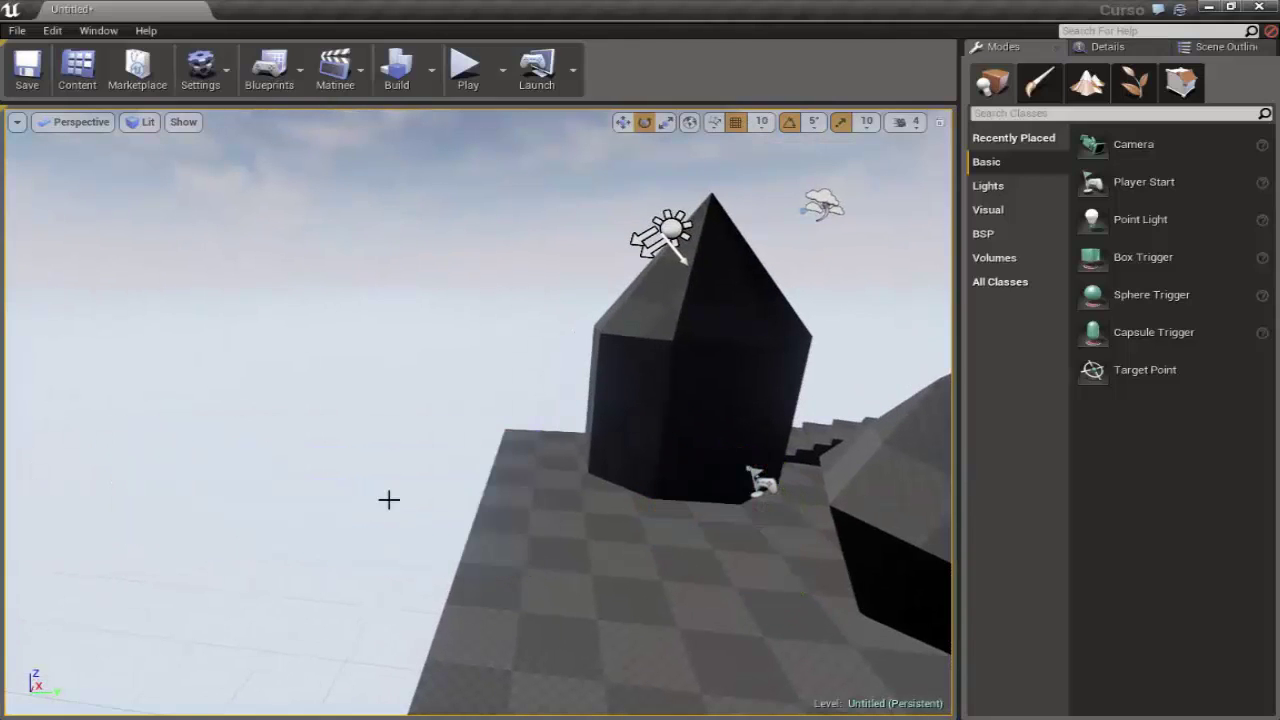
pyautogui.moveTo(512, 569); pyautogui.dragTo(512, 570, button='right')
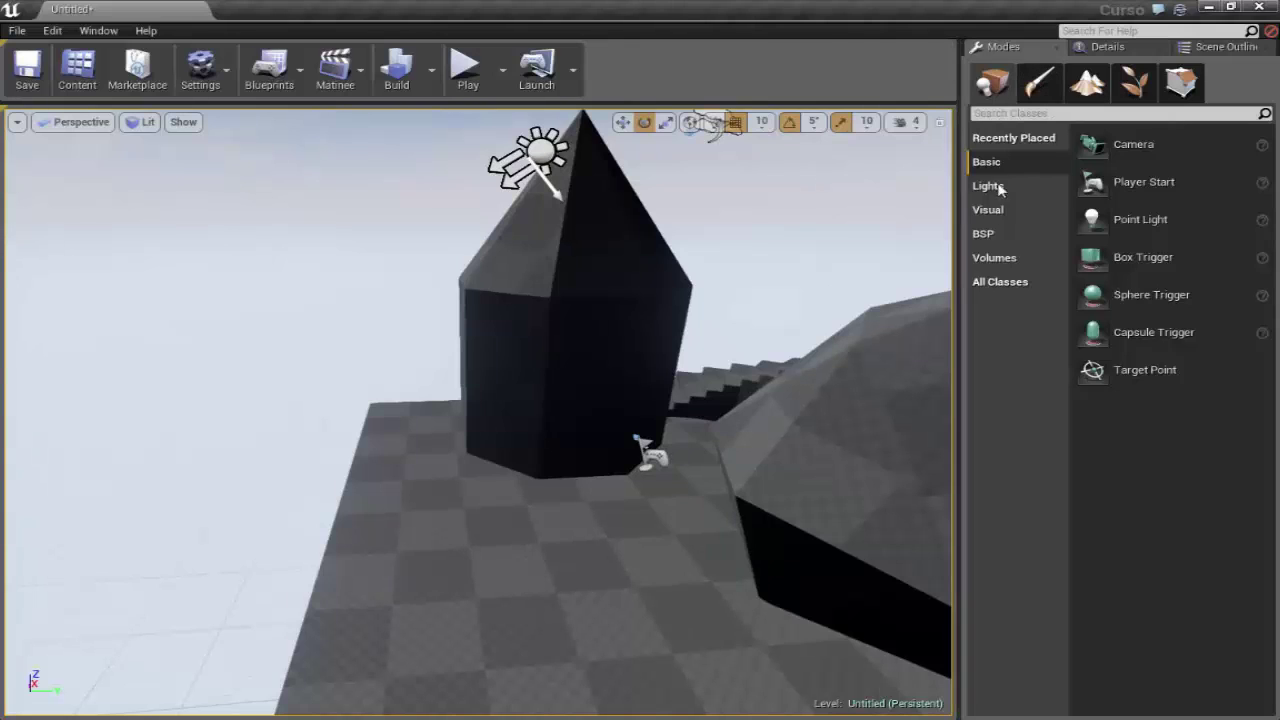
# Place a 200×200×200 Box brush on the floor beside the pillar and raise it along Z
pyautogui.click(985, 235)
pyautogui.moveTo(1099, 144); pyautogui.dragTo(457, 598)
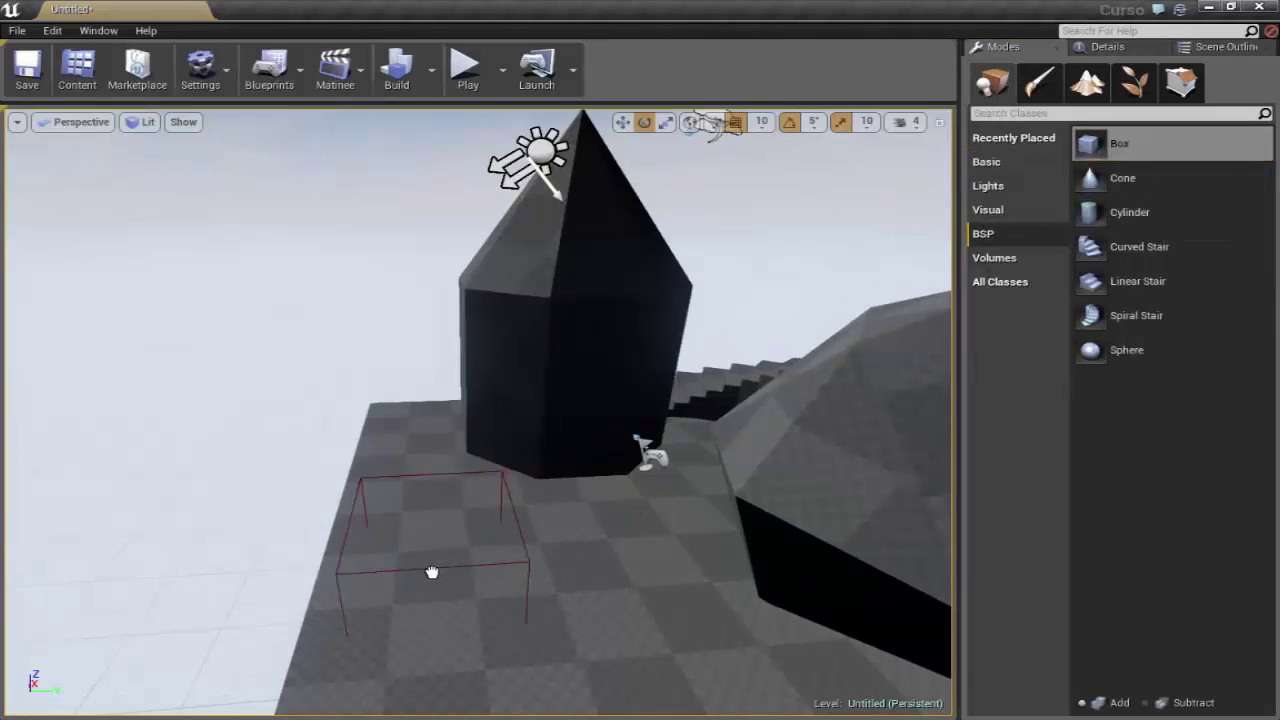
pyautogui.moveTo(300, 408); pyautogui.dragTo(292, 384, button='right')
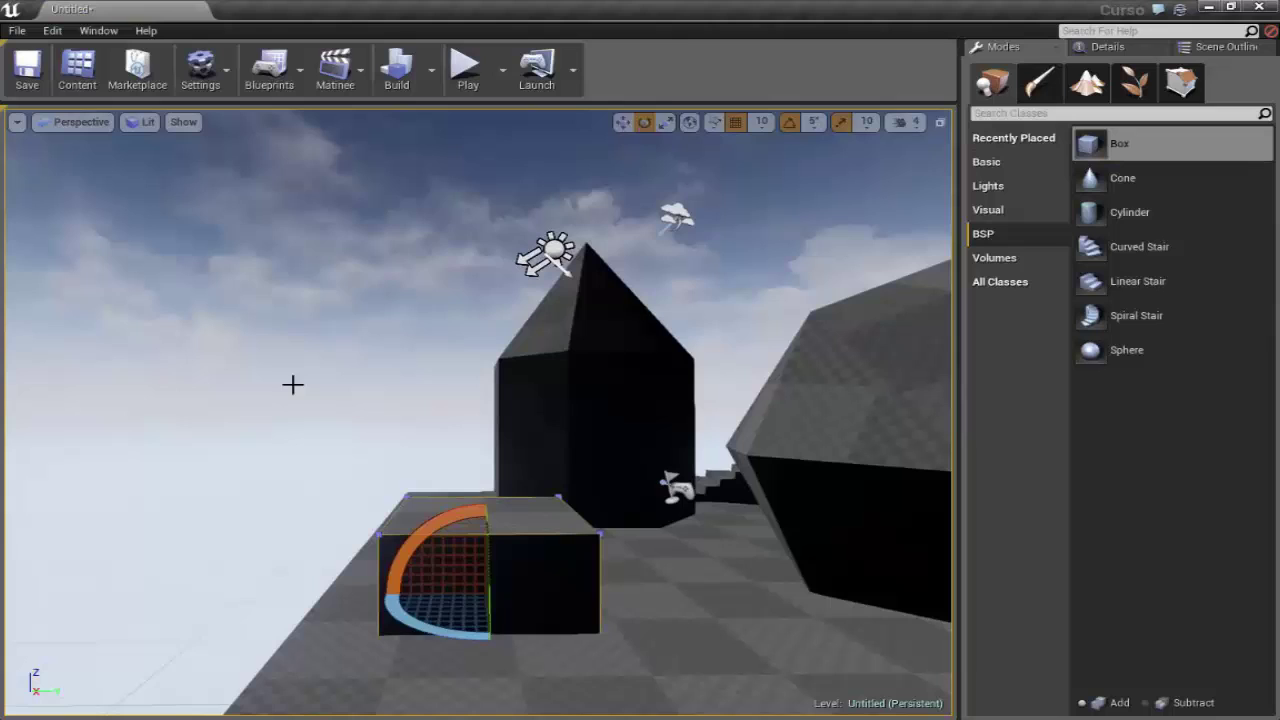
pyautogui.press('w')
pyautogui.moveTo(483, 531); pyautogui.dragTo(483, 450)
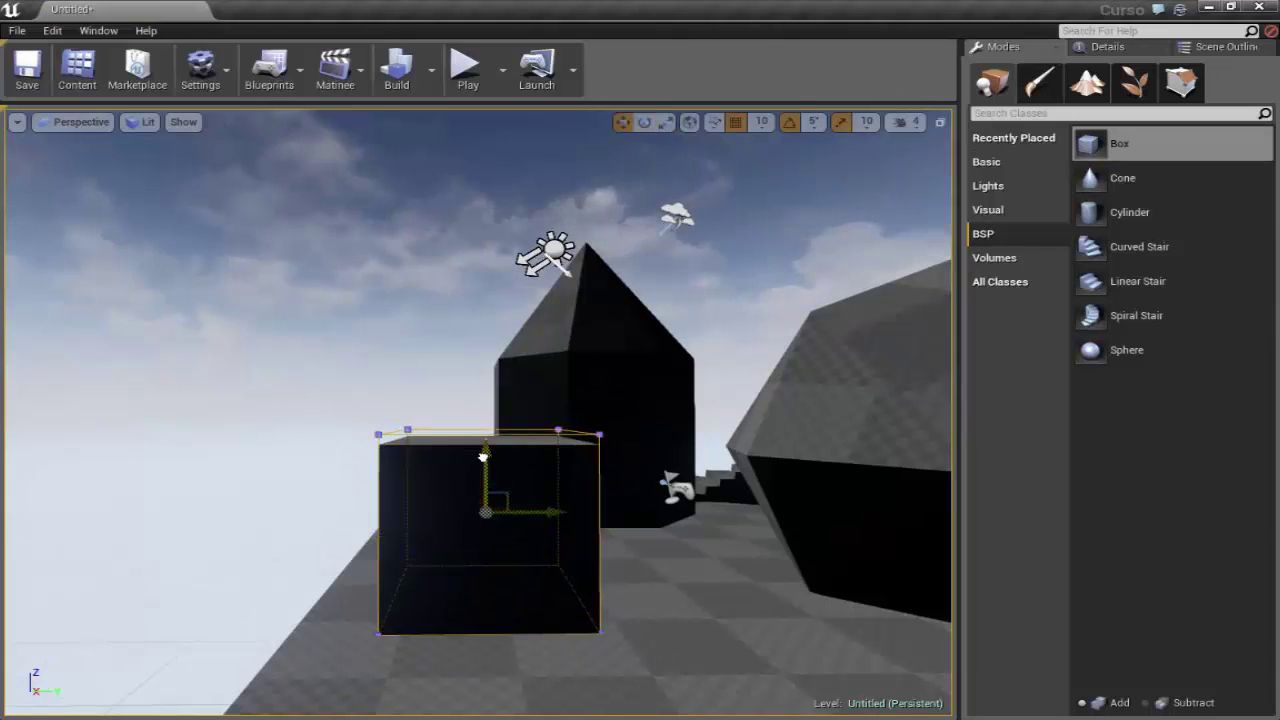
pyautogui.click(1108, 47)
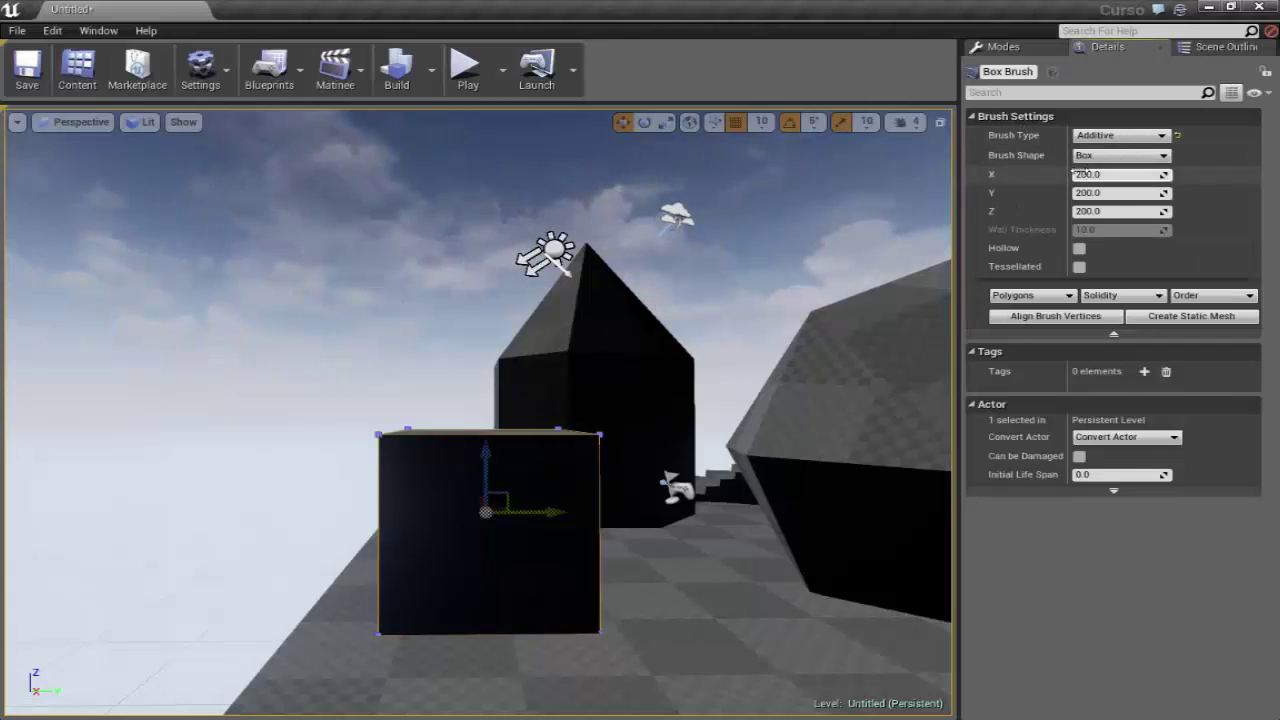
# Set the box brush size to X 500, Y 30, Z 300 in Brush Settings
pyautogui.moveTo(465, 283)
pyautogui.mouseDown(button='right')
pyautogui.moveTo(450, 330)
pyautogui.moveTo(314, 374)
pyautogui.mouseUp(button='right')
pyautogui.moveTo(1108, 172); pyautogui.dragTo(1057, 188)
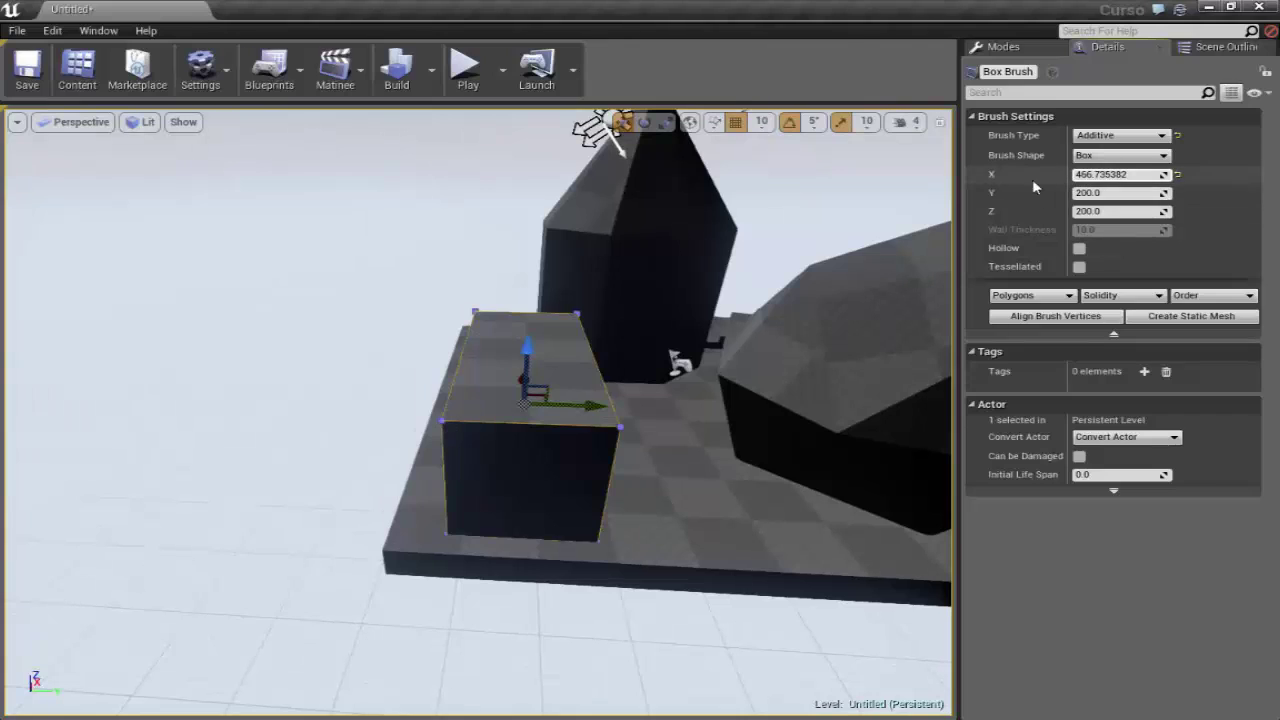
pyautogui.moveTo(1110, 192)
pyautogui.mouseDown()
pyautogui.moveTo(1073, 210)
pyautogui.moveTo(1089, 204)
pyautogui.mouseUp()
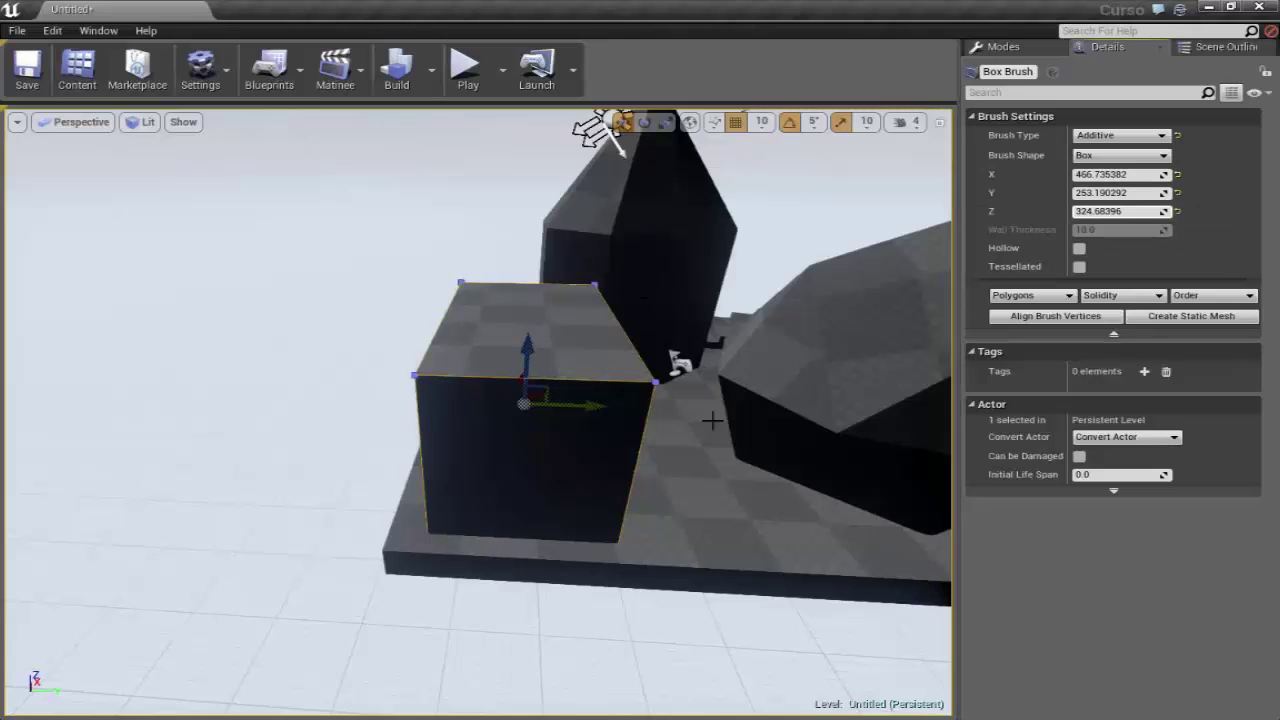
pyautogui.moveTo(711, 421); pyautogui.dragTo(711, 421, button='right')
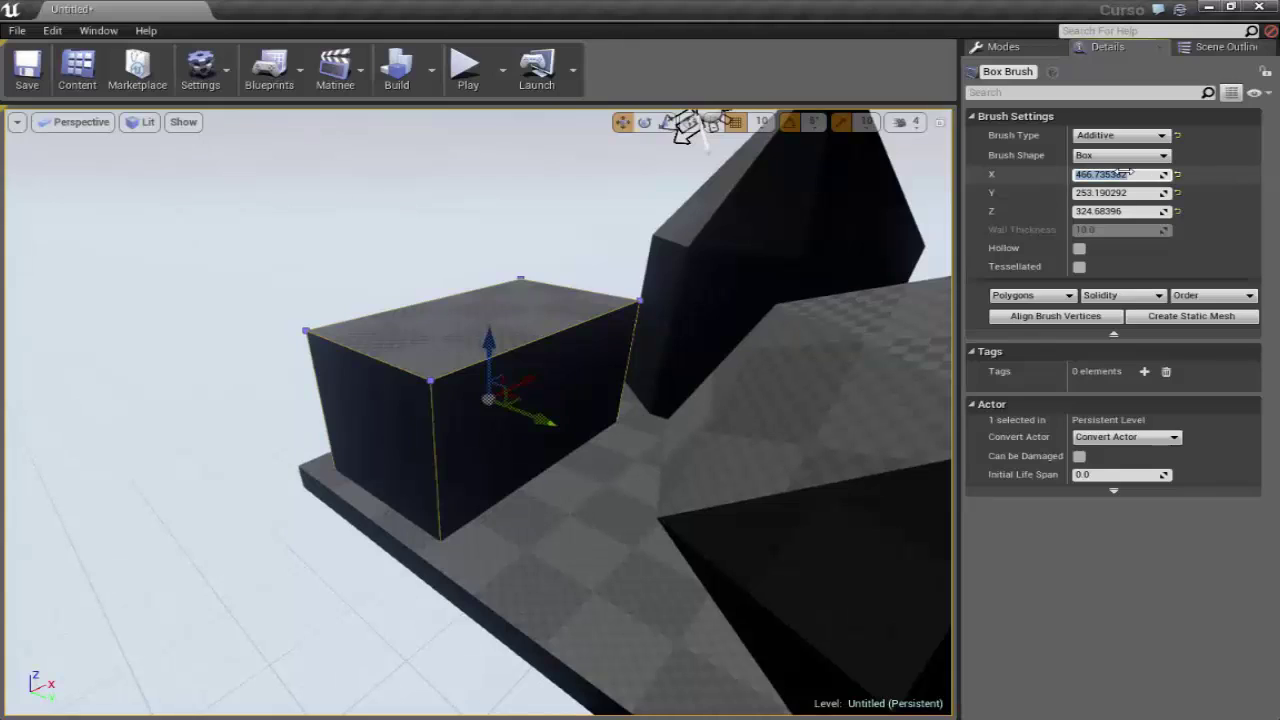
pyautogui.write('500')
pyautogui.press('Return')
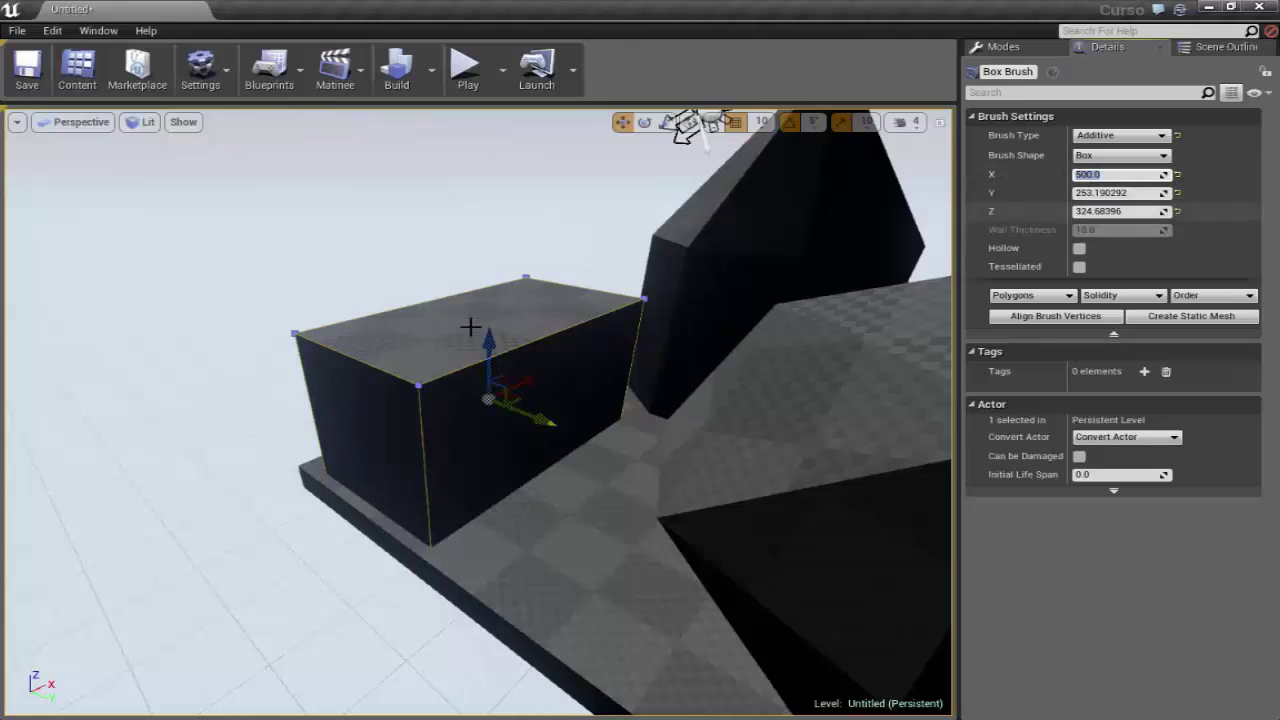
pyautogui.click(1103, 192)
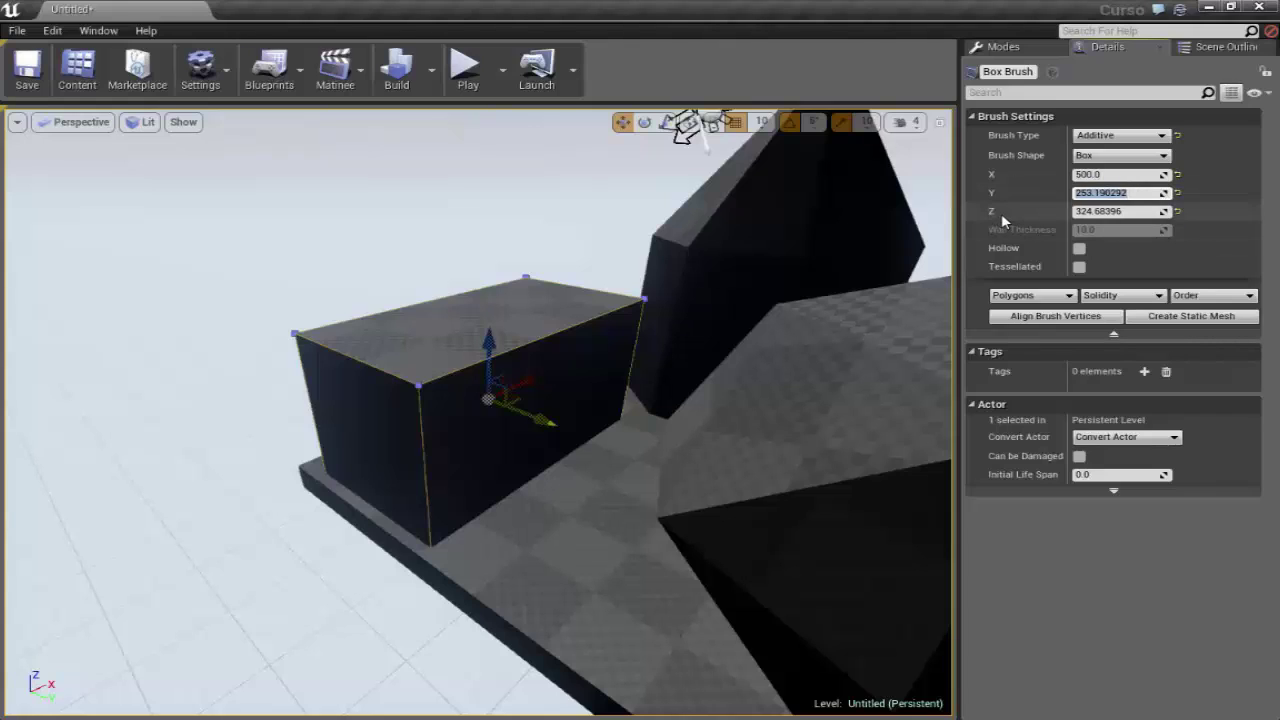
pyautogui.write('10')
pyautogui.press('Return')
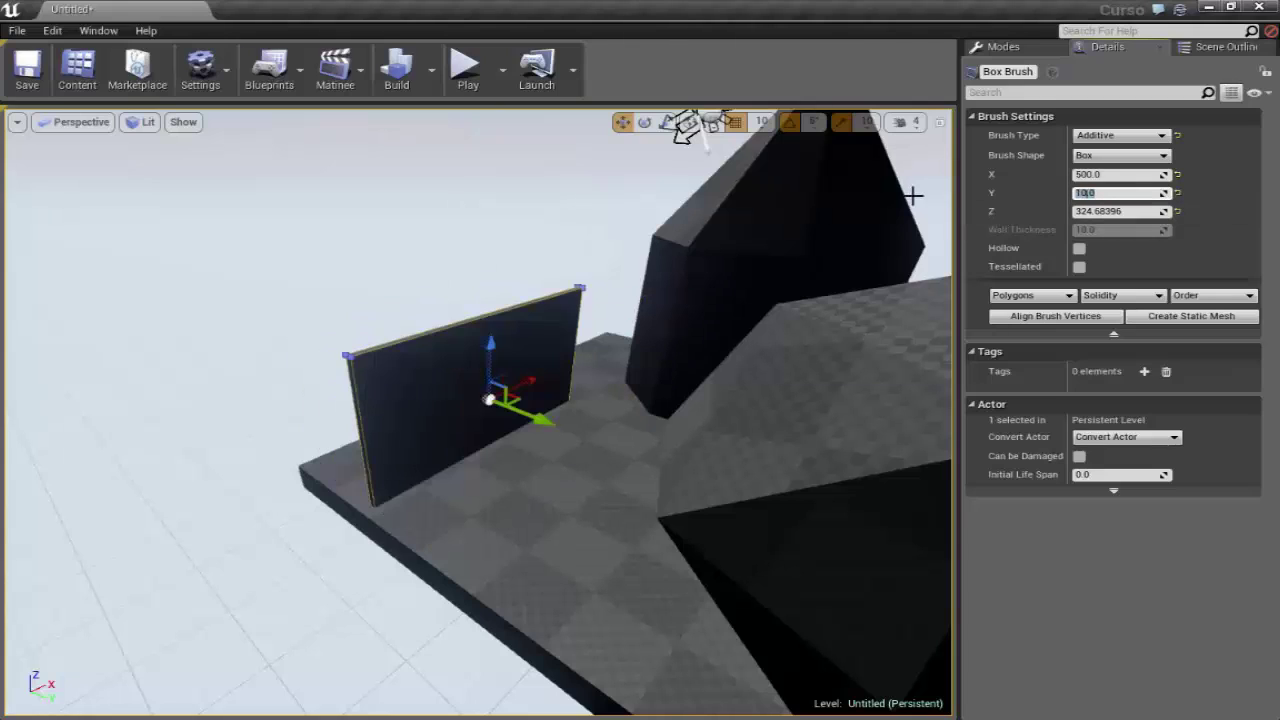
pyautogui.write('30')
pyautogui.press('Return')
pyautogui.click(1096, 211)
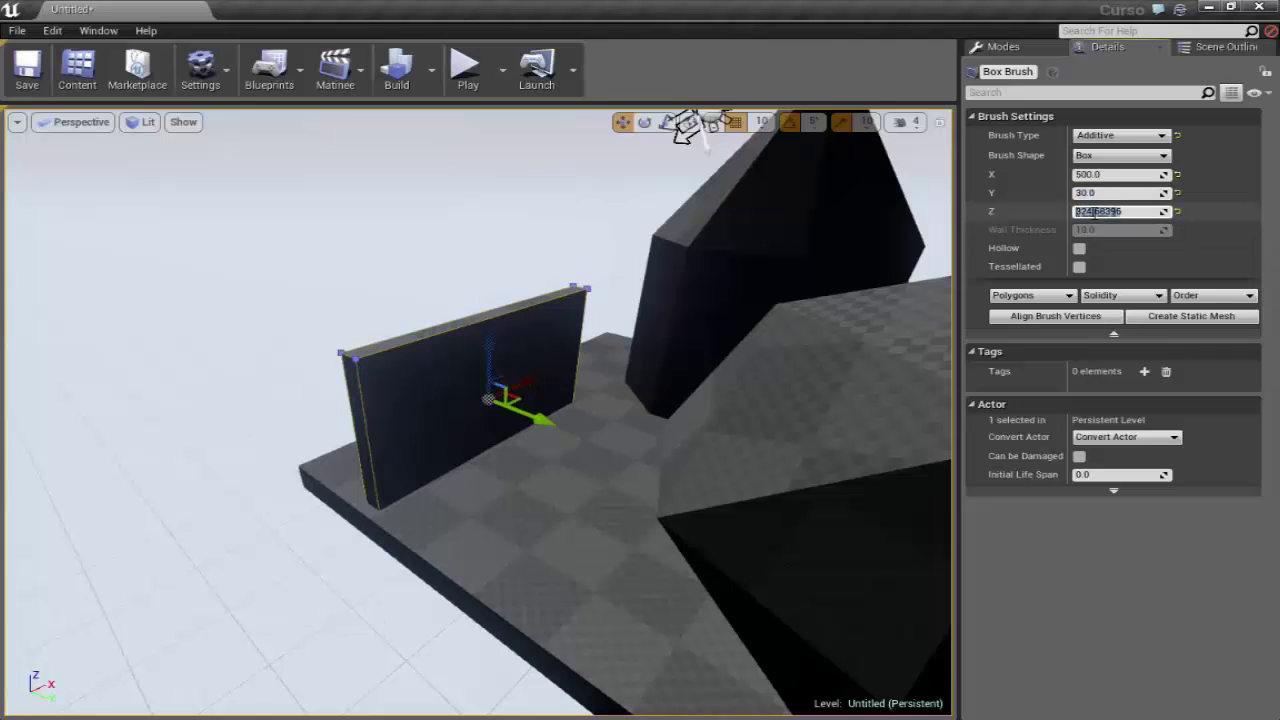
pyautogui.write('300')
pyautogui.press('Return')
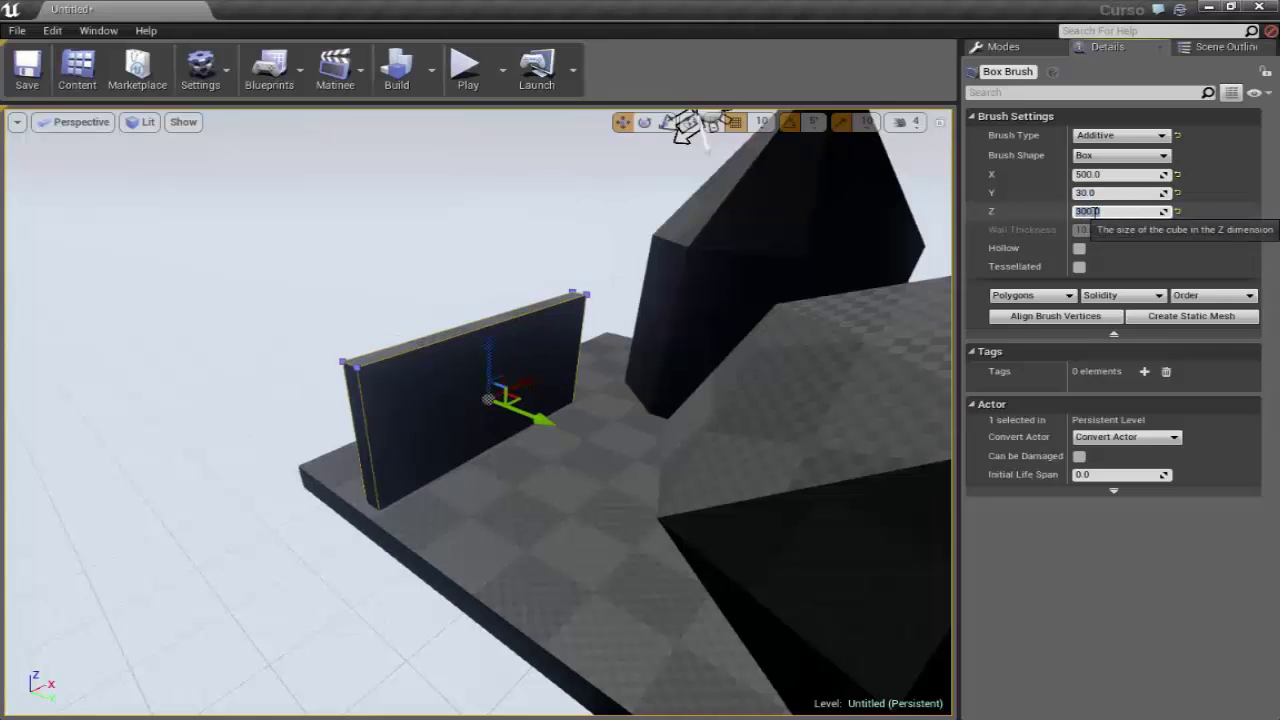
# Lift the wall brush slightly upward along Z
pyautogui.moveTo(529, 623)
pyautogui.mouseDown()
pyautogui.moveTo(868, 342)
pyautogui.moveTo(899, 507)
pyautogui.mouseUp()
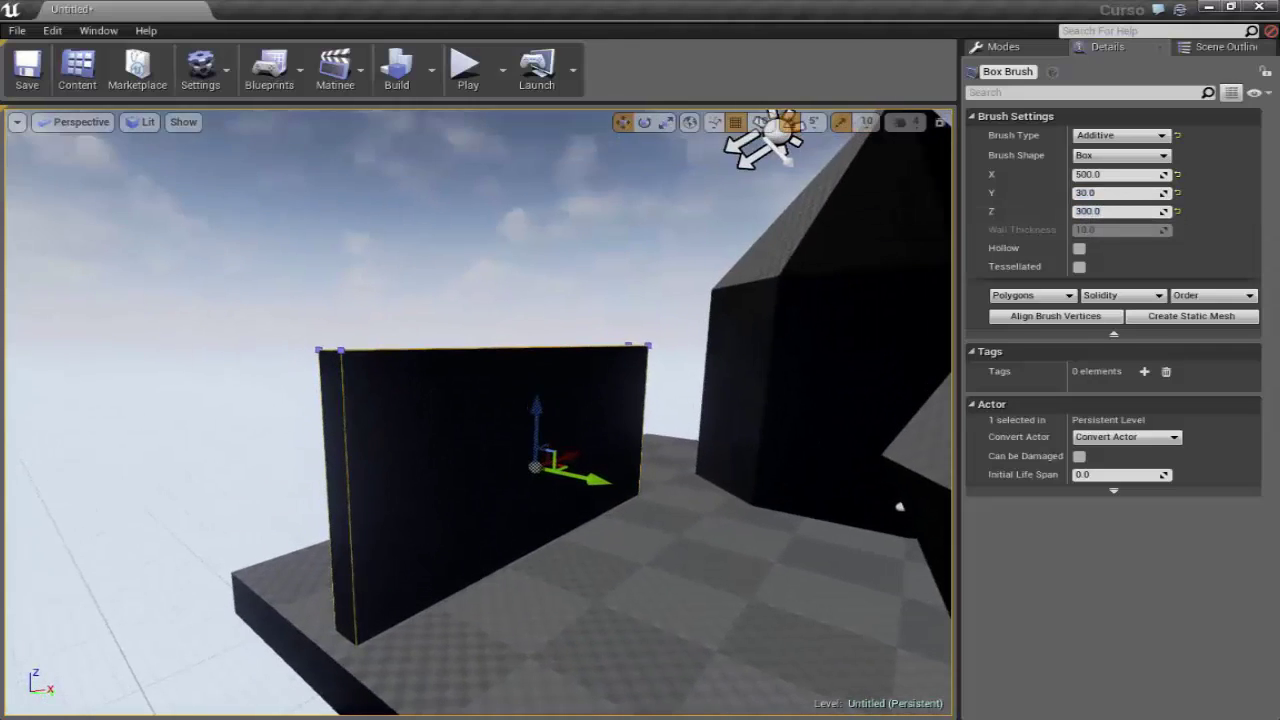
pyautogui.moveTo(532, 419); pyautogui.dragTo(532, 381)
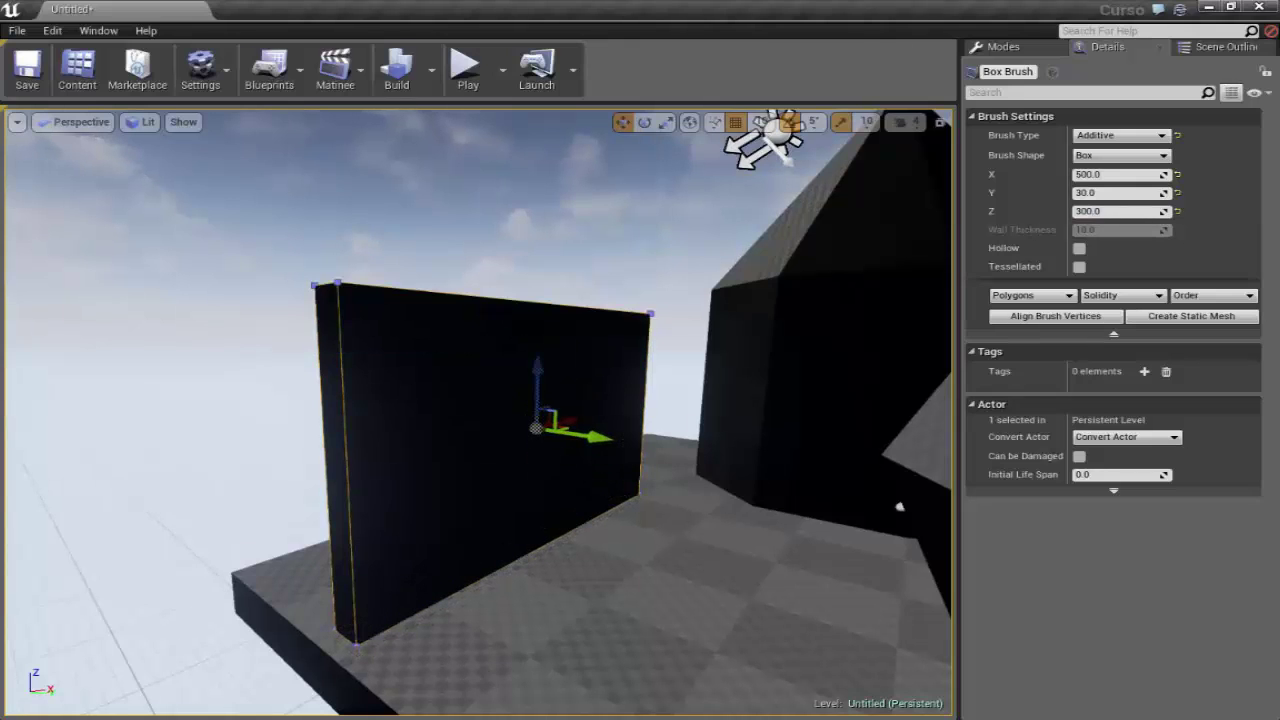
pyautogui.moveTo(577, 559); pyautogui.dragTo(520, 599)
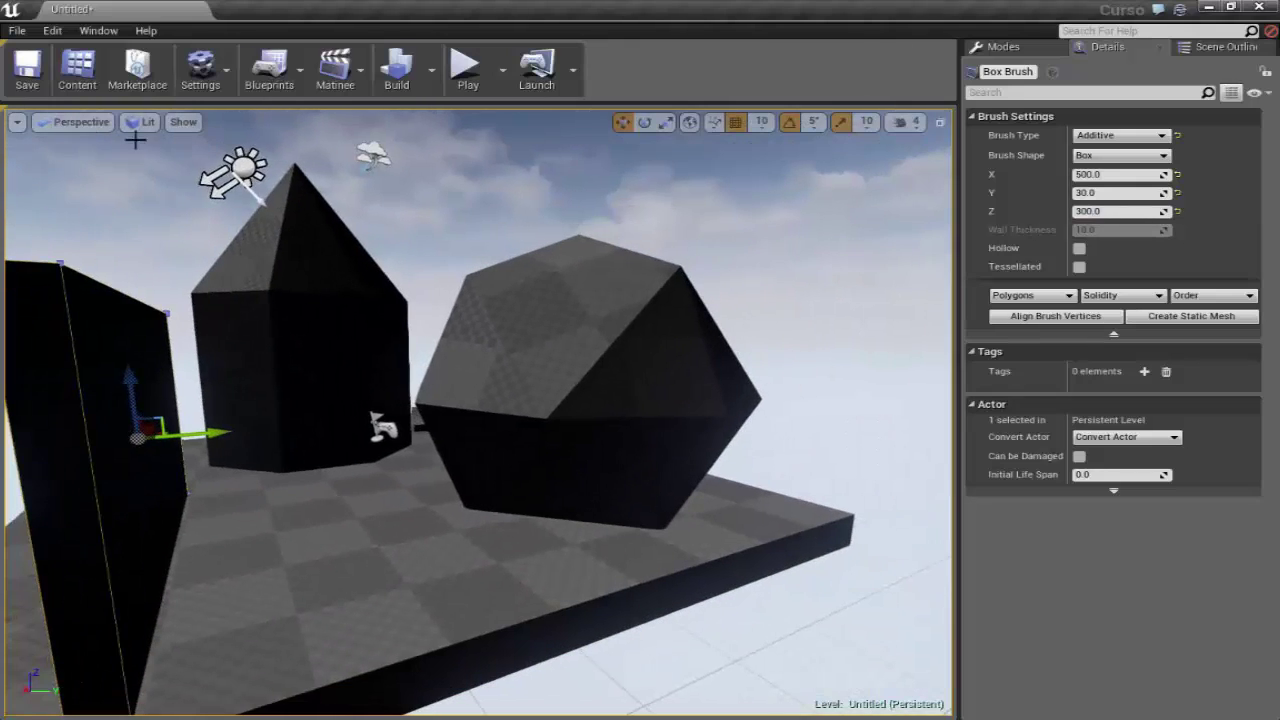
# Switch the viewport to Unlit shading and move in close to the wall
pyautogui.click(141, 121)
pyautogui.click(166, 171)
pyautogui.moveTo(474, 486); pyautogui.dragTo(520, 450)
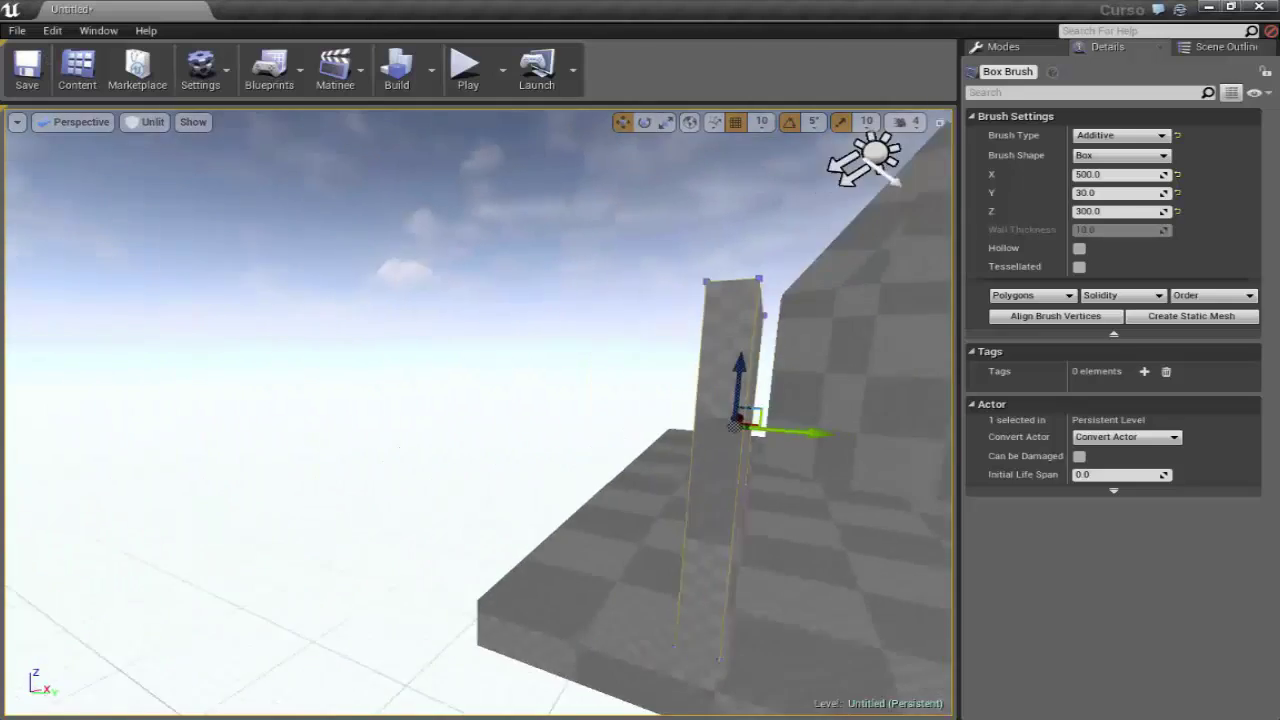
pyautogui.moveTo(447, 380); pyautogui.dragTo(420, 360)
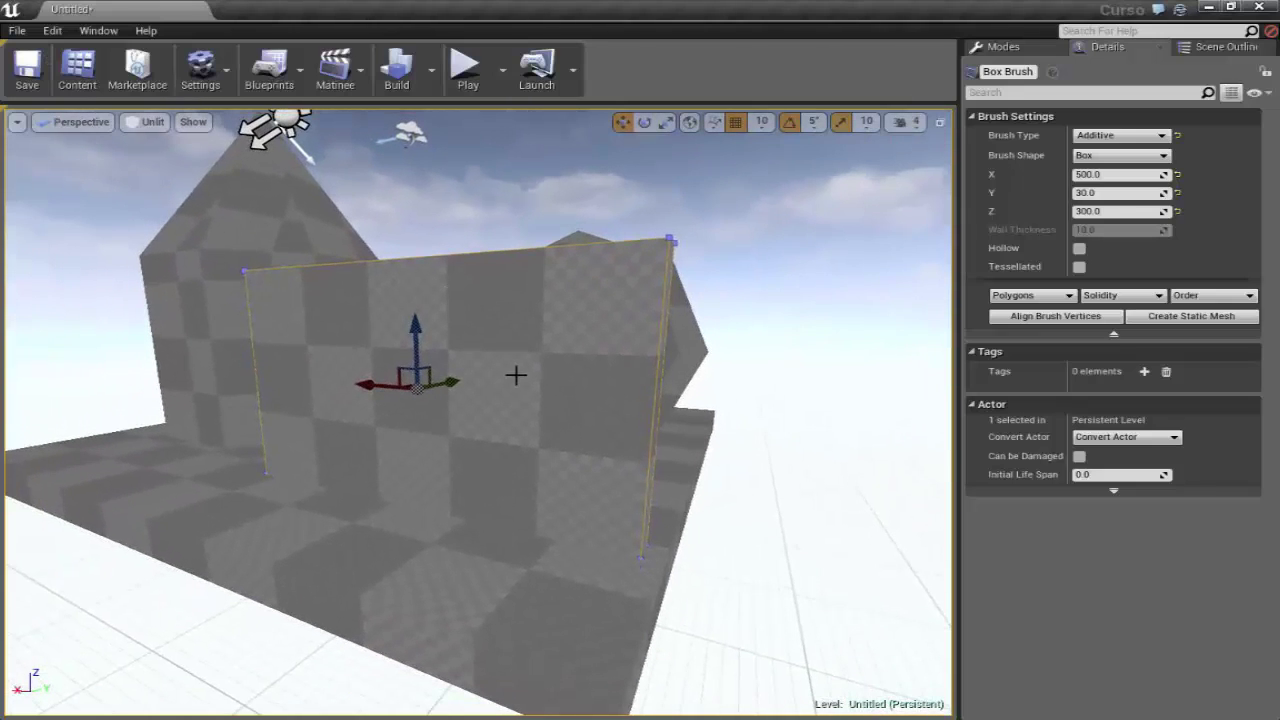
pyautogui.moveTo(415, 400); pyautogui.dragTo(540, 400)
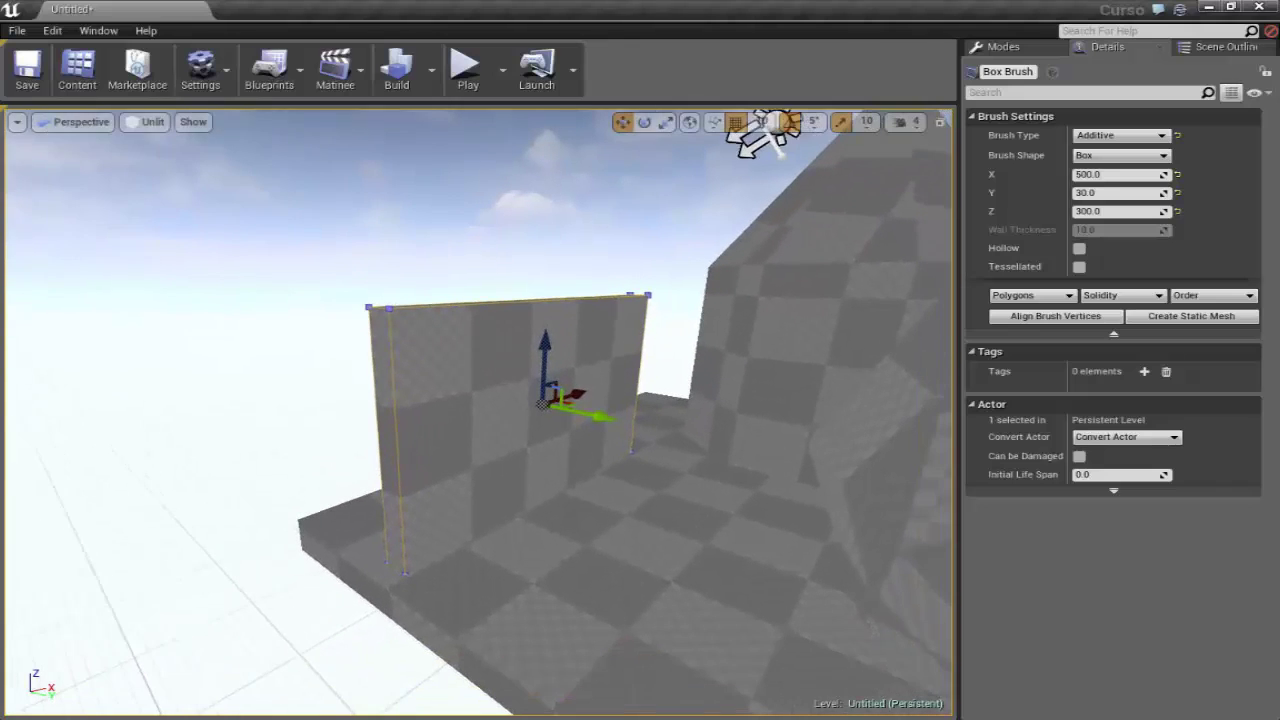
pyautogui.moveTo(634, 537); pyautogui.dragTo(646, 537)
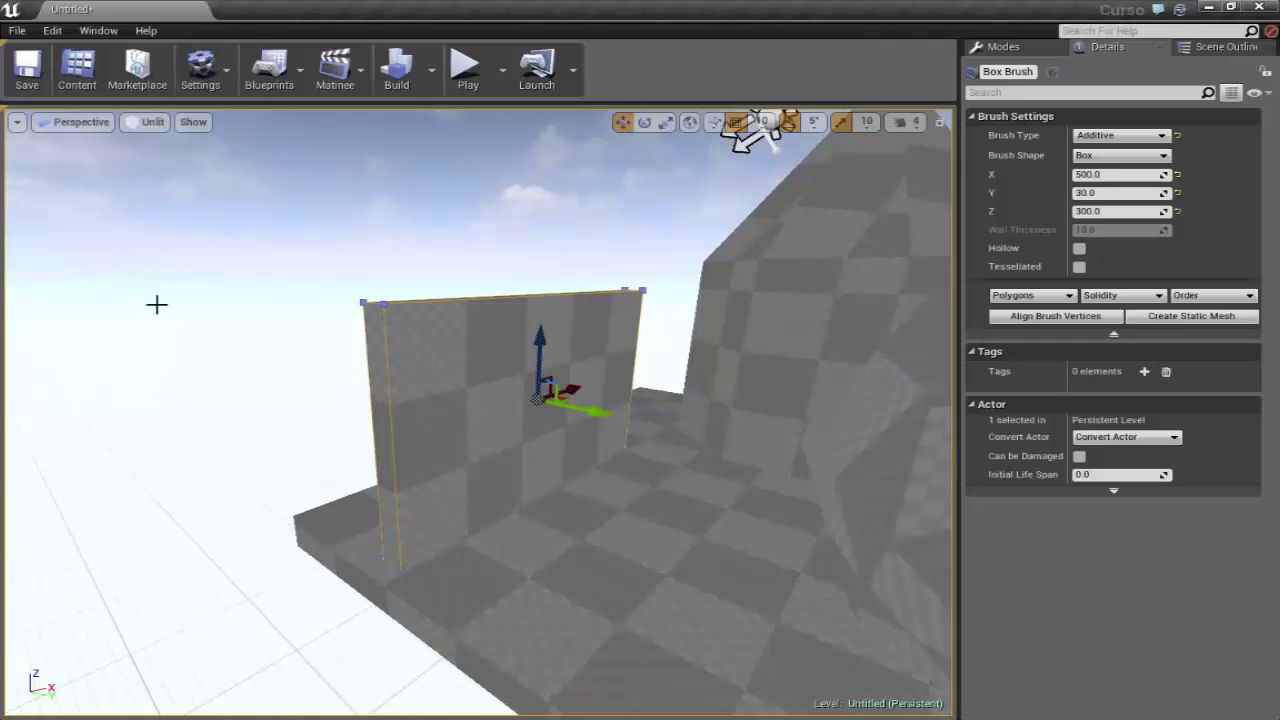
# Slide the wall along its Y axis to the floor slab's left edge
pyautogui.moveTo(156, 304); pyautogui.dragTo(161, 293)
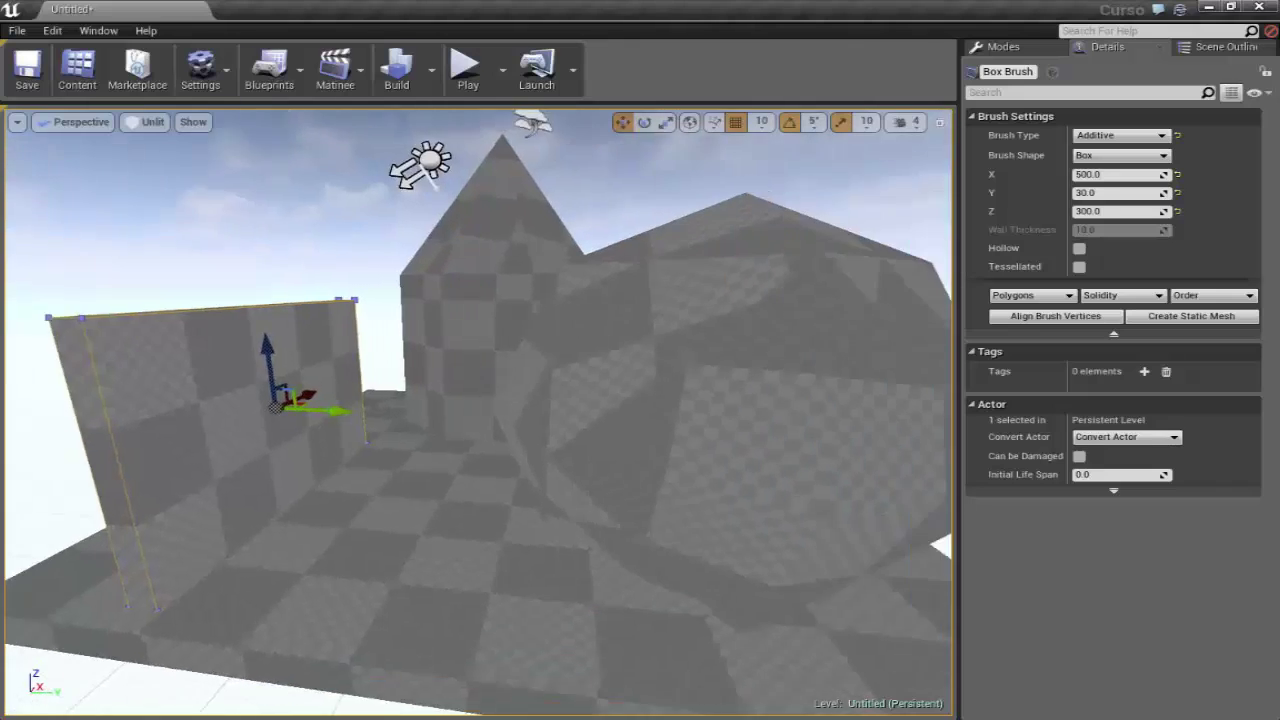
pyautogui.keyDown('alt'); pyautogui.moveTo(447, 447); pyautogui.dragTo(520, 470); pyautogui.keyUp('alt')
pyautogui.keyDown('alt'); pyautogui.moveTo(400, 469); pyautogui.dragTo(389, 433); pyautogui.keyUp('alt')
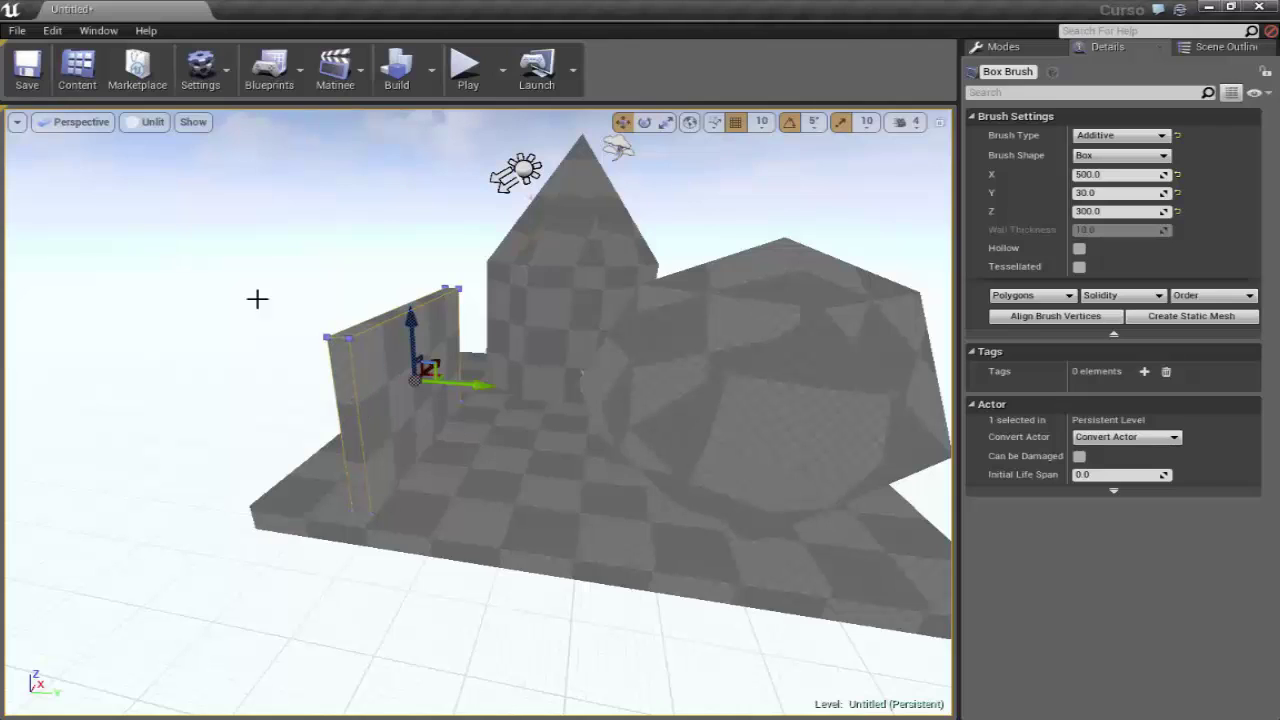
pyautogui.moveTo(458, 380)
pyautogui.mouseDown()
pyautogui.moveTo(635, 421)
pyautogui.moveTo(403, 377)
pyautogui.mouseUp()
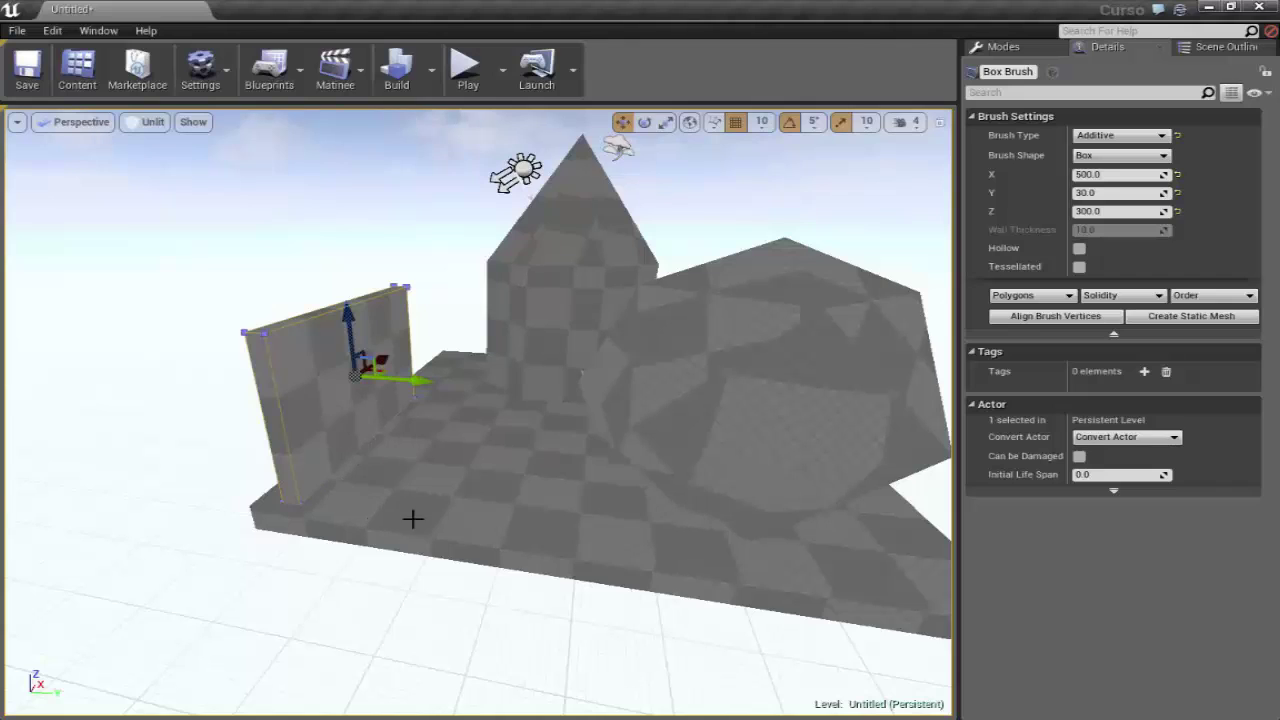
pyautogui.keyDown('alt'); pyautogui.moveTo(413, 517); pyautogui.dragTo(431, 501); pyautogui.keyUp('alt')
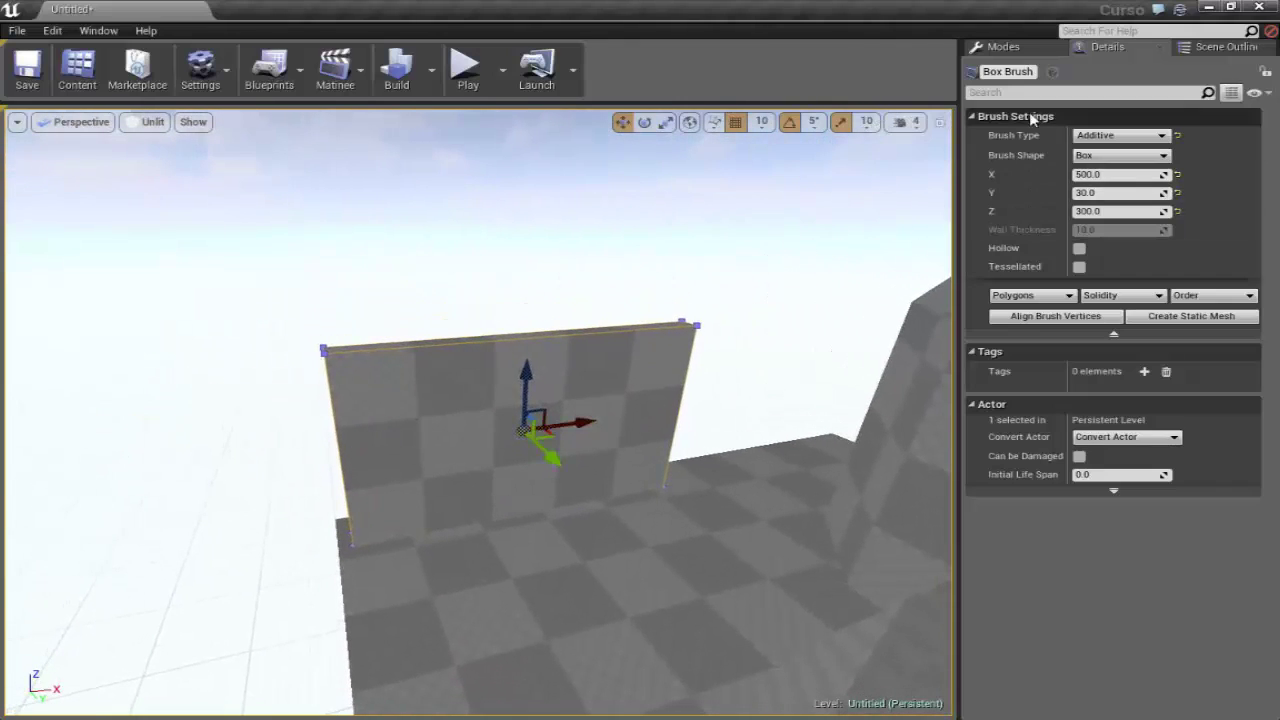
pyautogui.click(1016, 45)
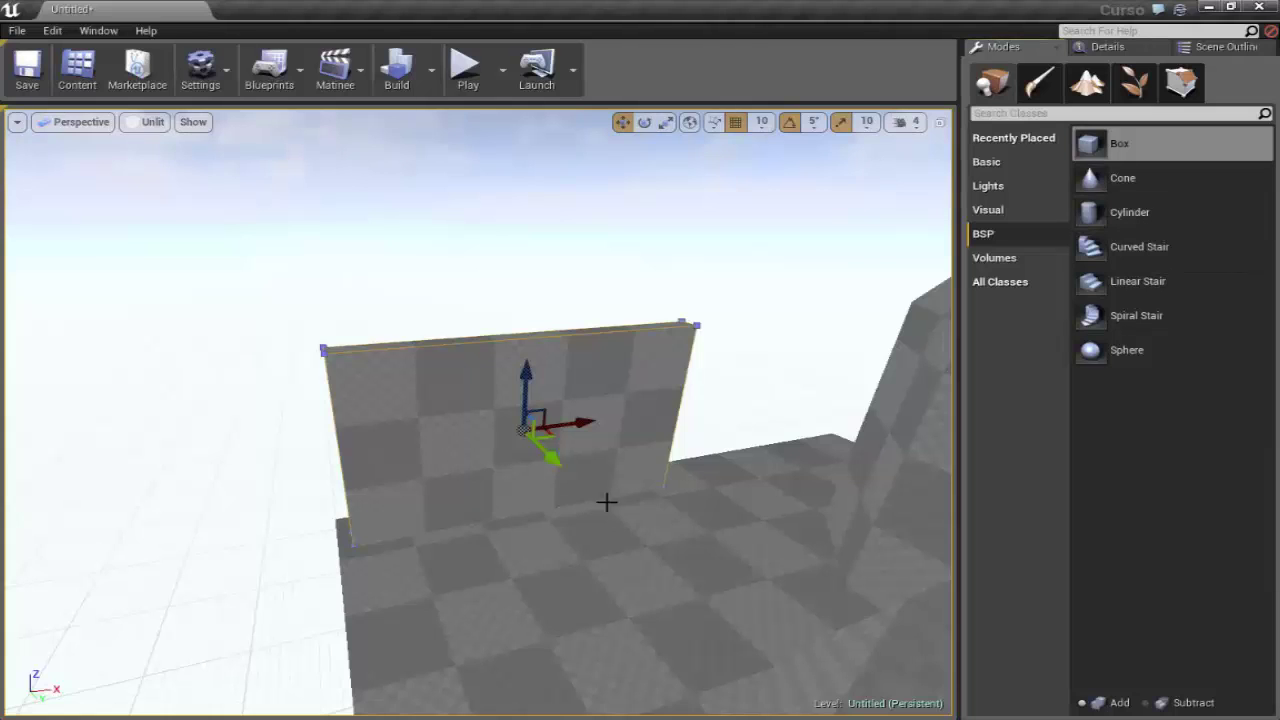
# Slide the wall brush along its Y axis toward the floor edge
pyautogui.moveTo(522, 429)
pyautogui.mouseDown(button='right')
pyautogui.moveTo(266, 221)
pyautogui.moveTo(110, 190)
pyautogui.mouseUp(button='right')
pyautogui.moveTo(213, 277); pyautogui.dragTo(214, 306, button='right')
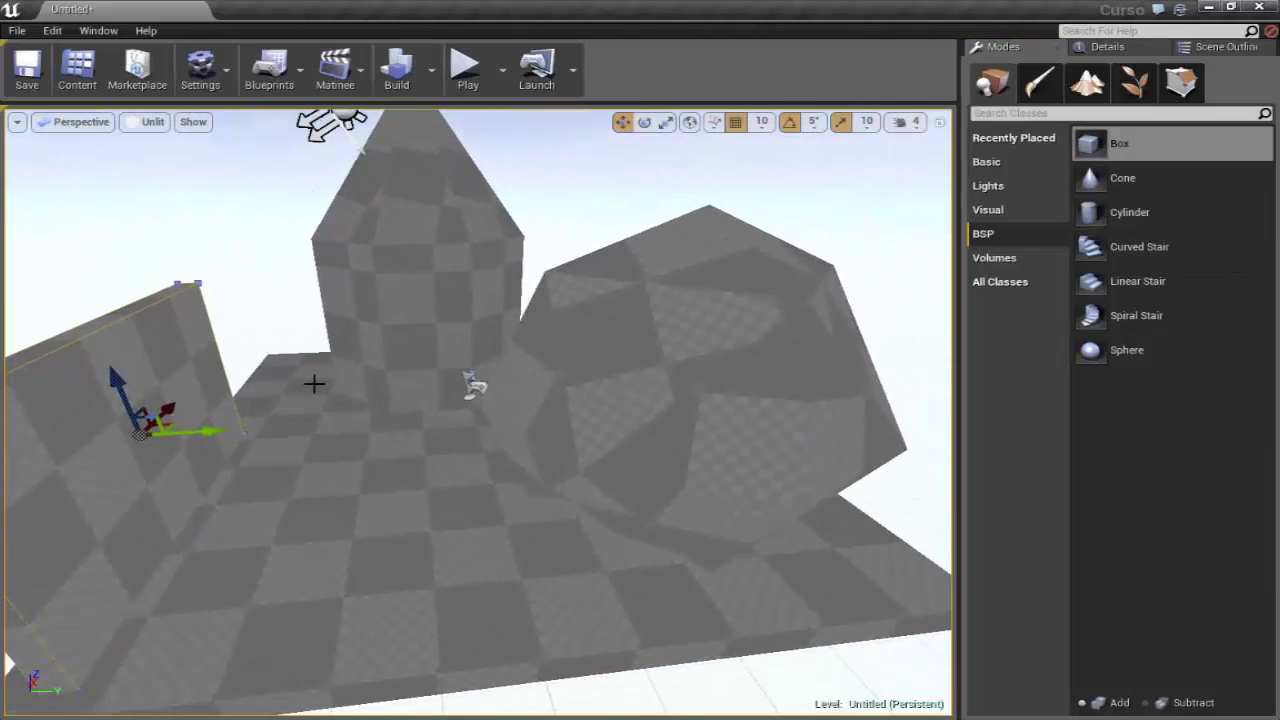
pyautogui.moveTo(314, 380); pyautogui.dragTo(270, 340, button='right')
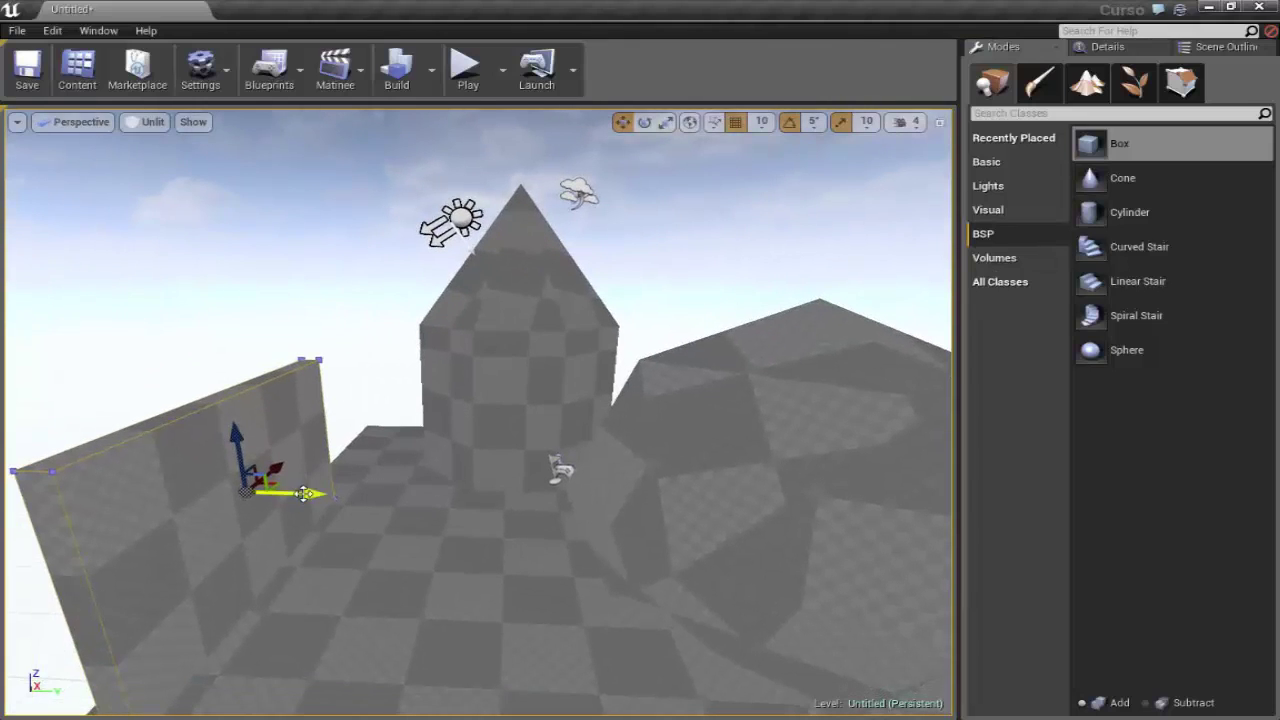
pyautogui.moveTo(308, 492)
pyautogui.mouseDown()
pyautogui.moveTo(465, 505)
pyautogui.moveTo(333, 509)
pyautogui.mouseUp()
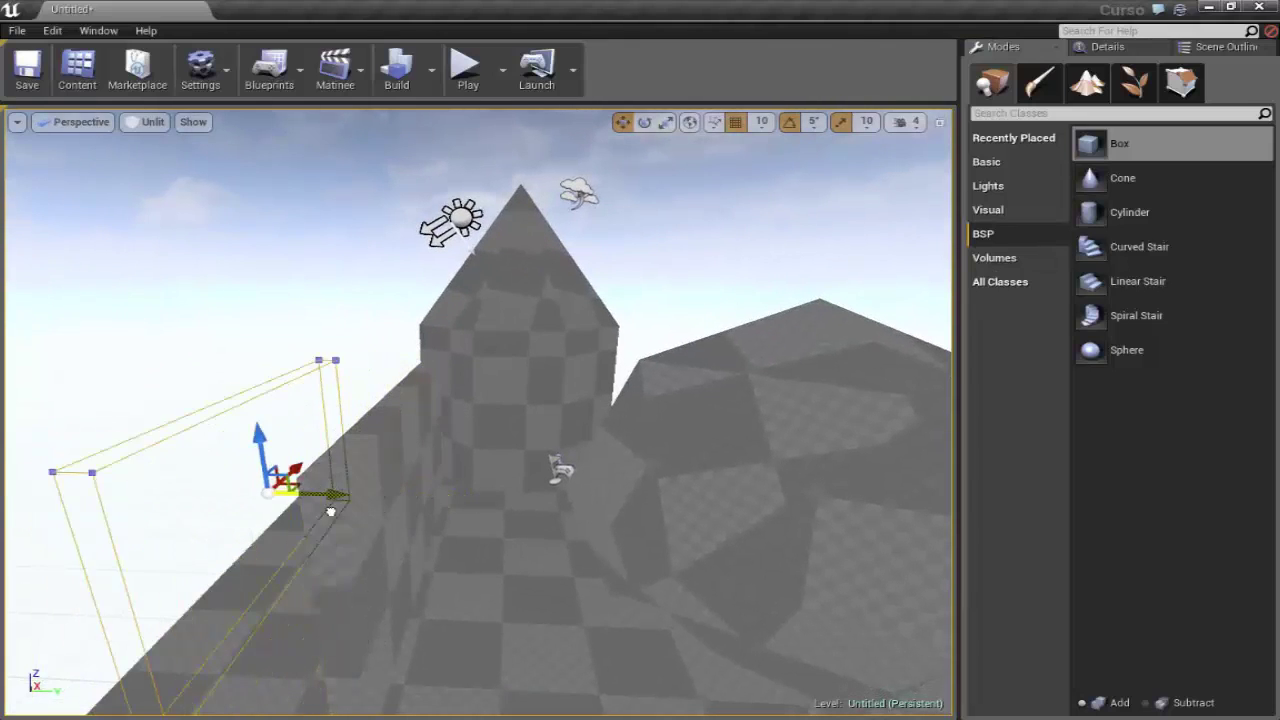
pyautogui.click(342, 511)
pyautogui.scroll(-3, 381, 537)
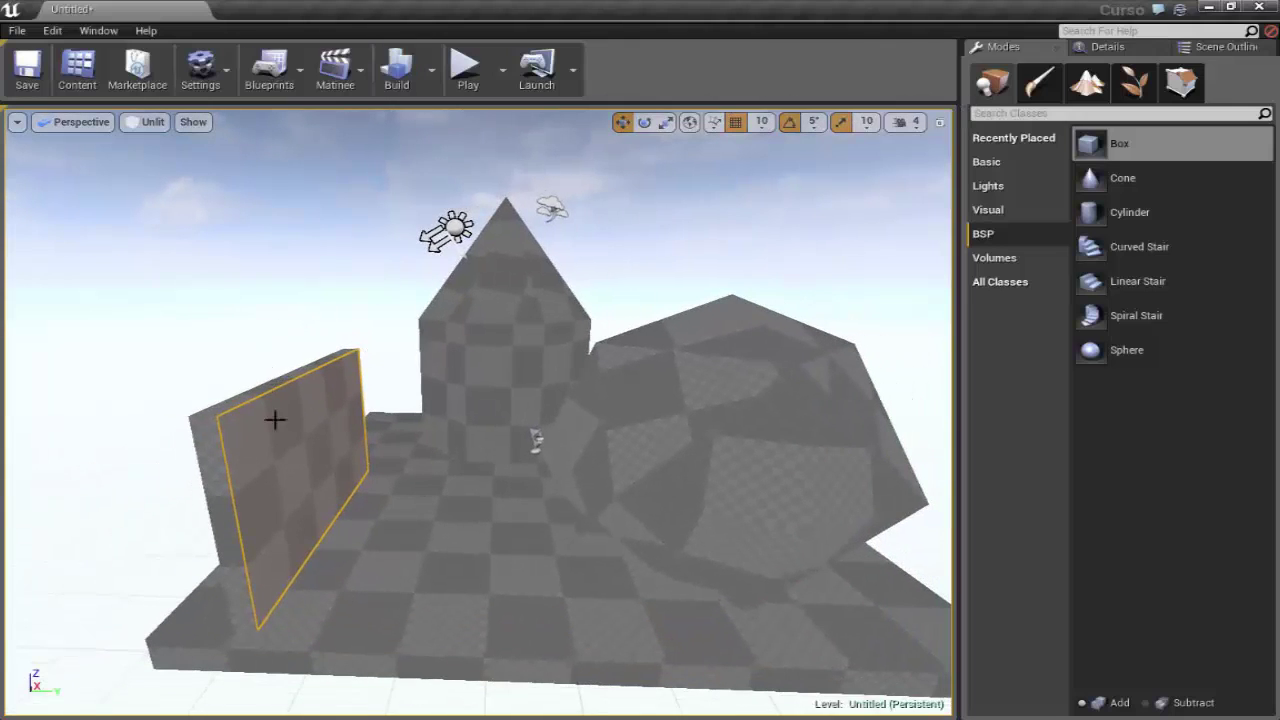
pyautogui.moveTo(374, 464); pyautogui.dragTo(375, 440, button='right')
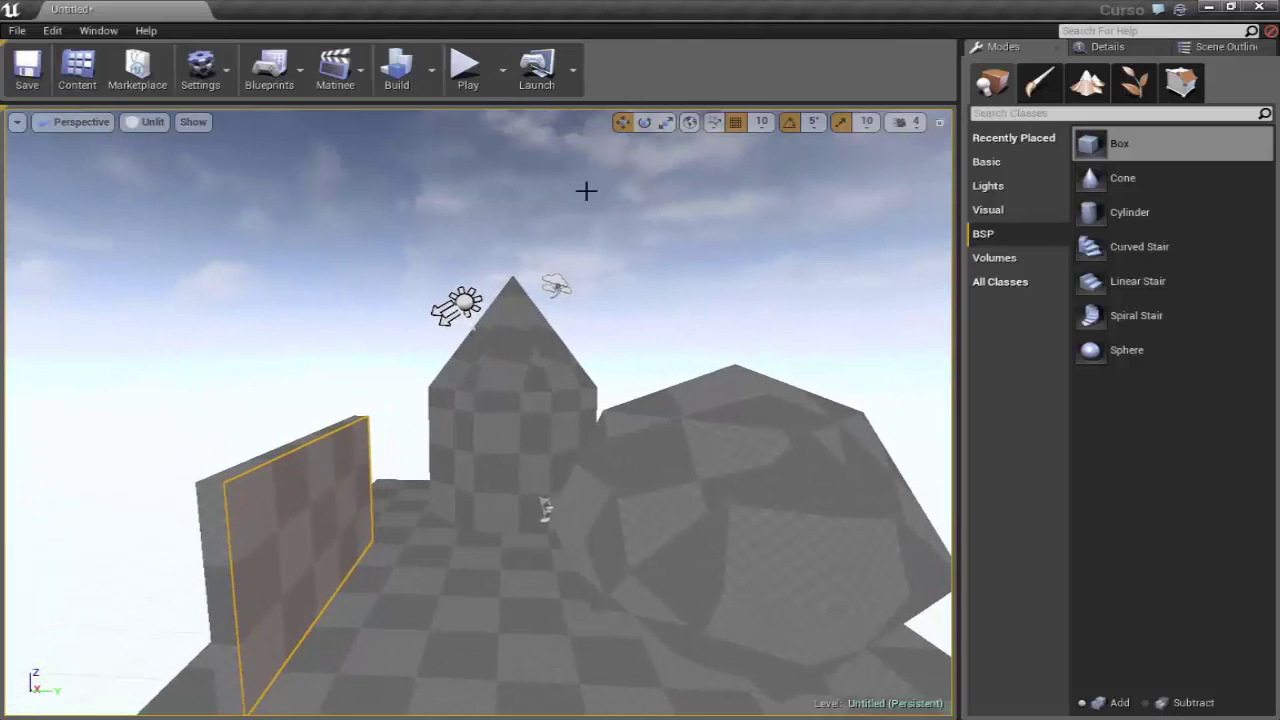
pyautogui.moveTo(372, 379); pyautogui.dragTo(348, 436, button='right')
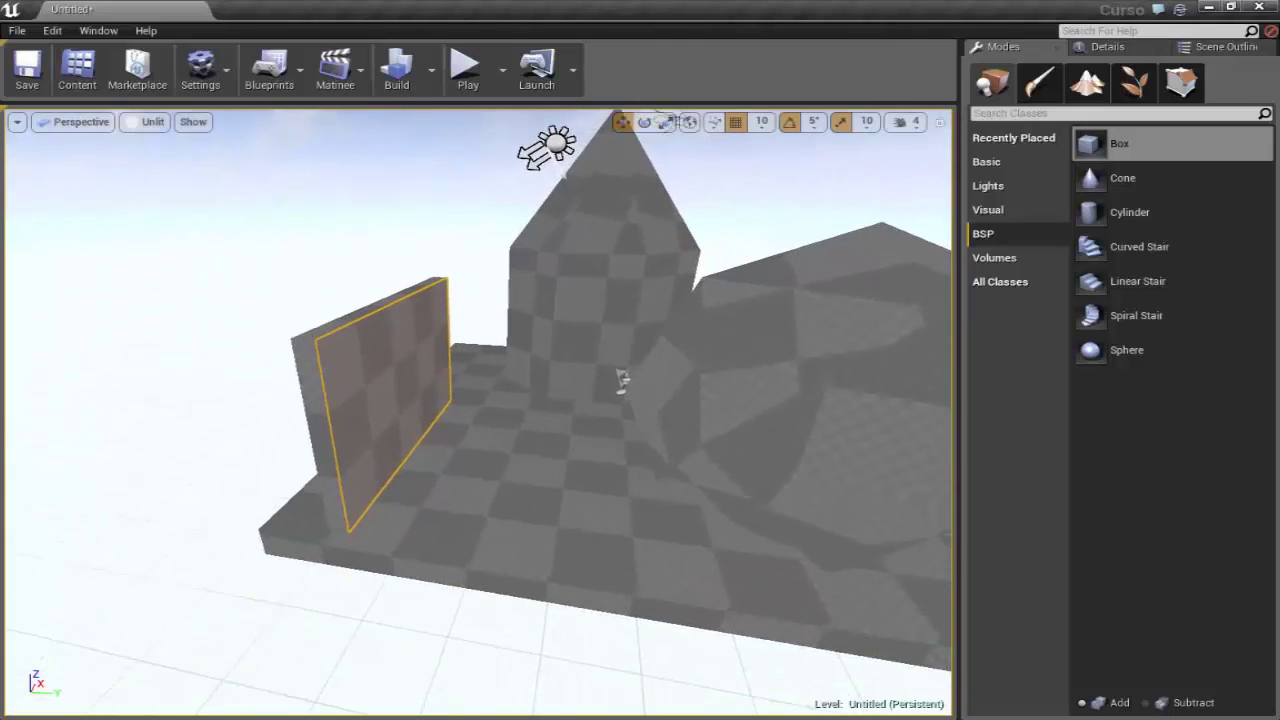
pyautogui.moveTo(436, 482); pyautogui.dragTo(380, 413, button='right')
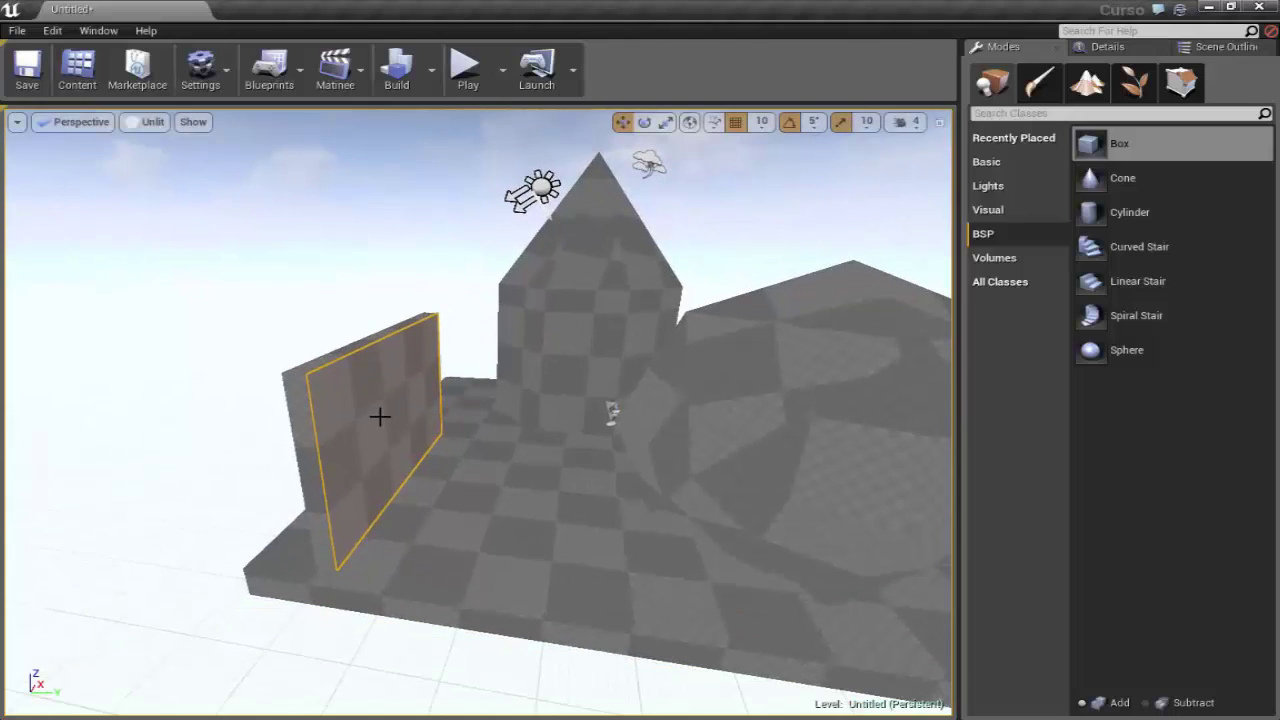
# Select the whole wall brush and adjust its position along X
pyautogui.click(380, 413)
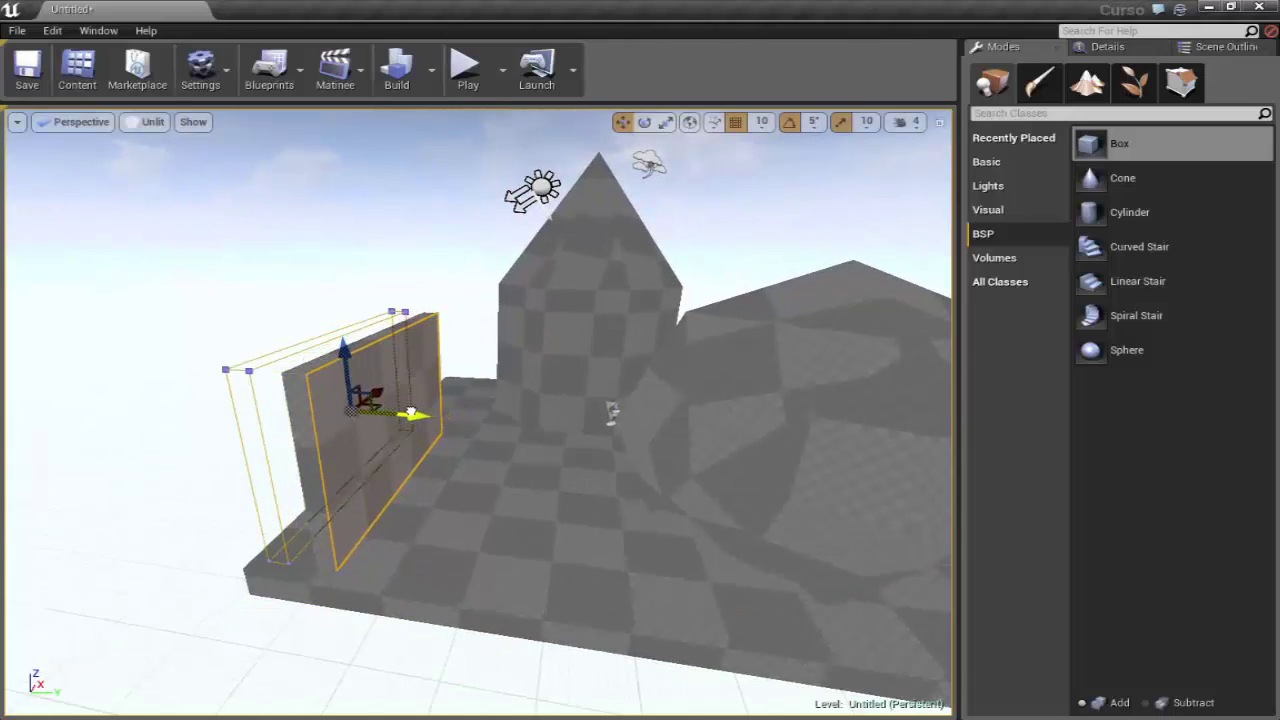
pyautogui.moveTo(453, 418); pyautogui.dragTo(408, 418)
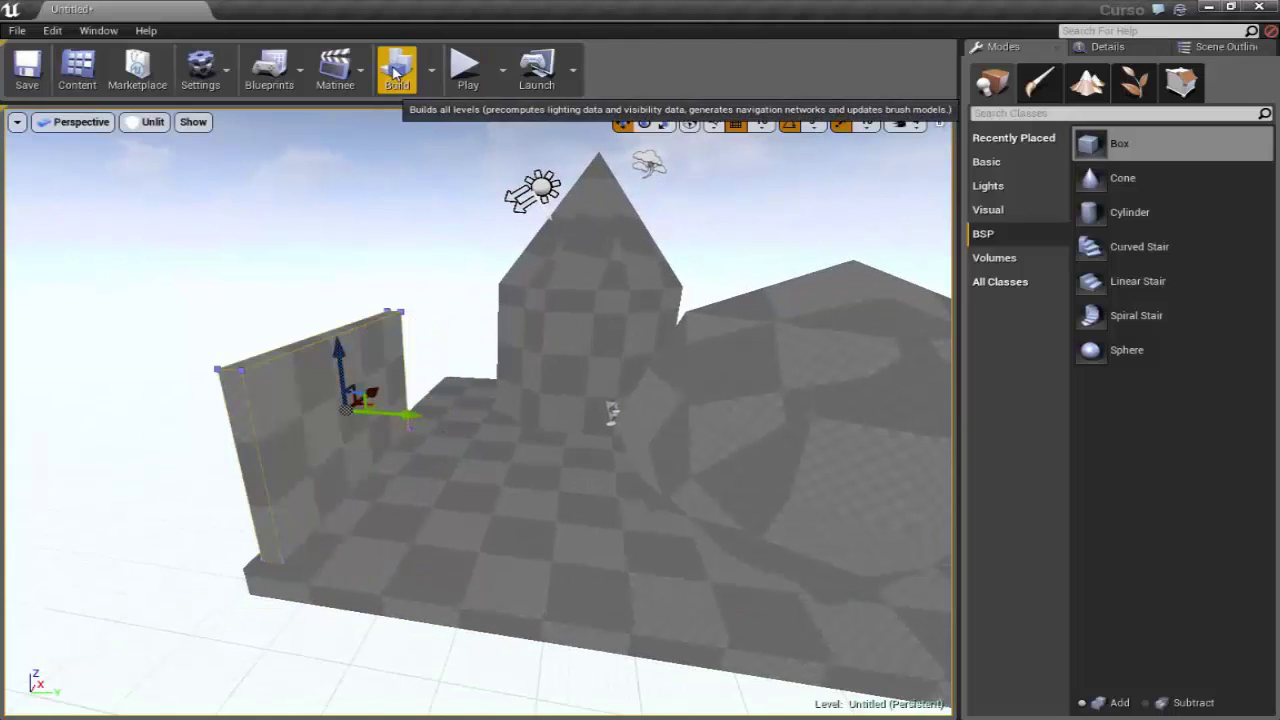
pyautogui.moveTo(428, 352); pyautogui.dragTo(427, 339, button='right')
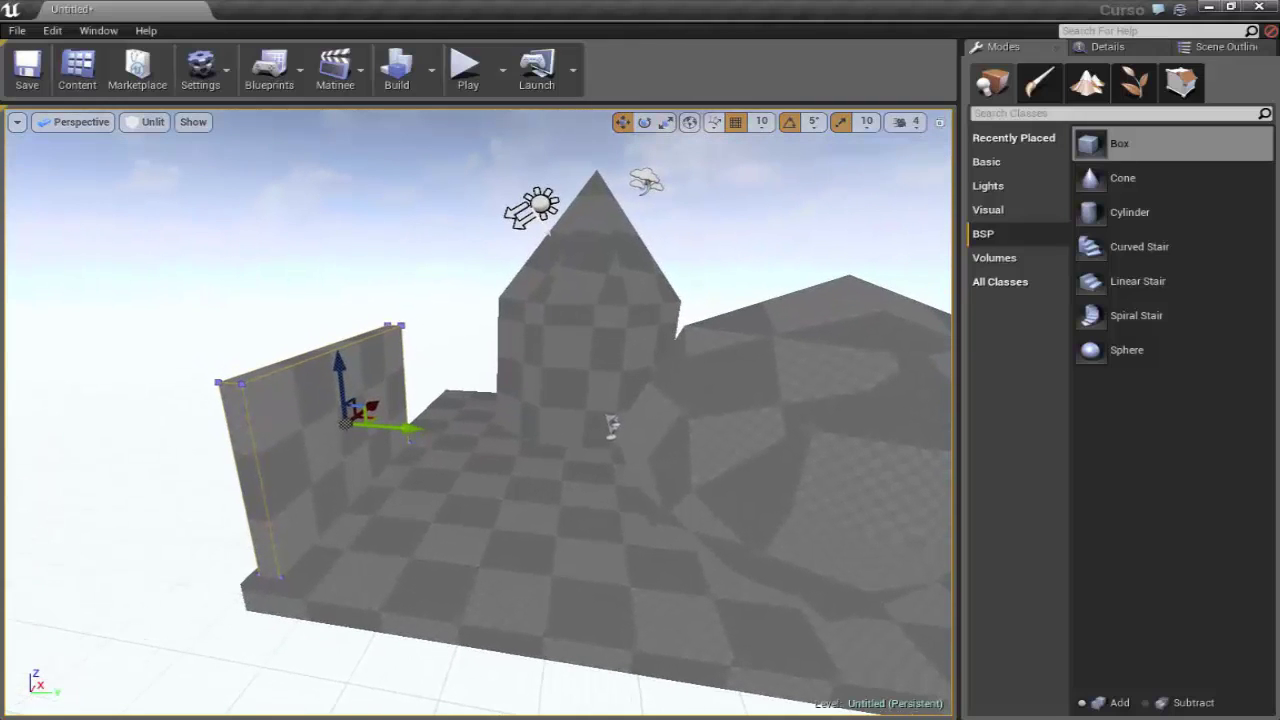
pyautogui.moveTo(382, 421); pyautogui.dragTo(457, 437)
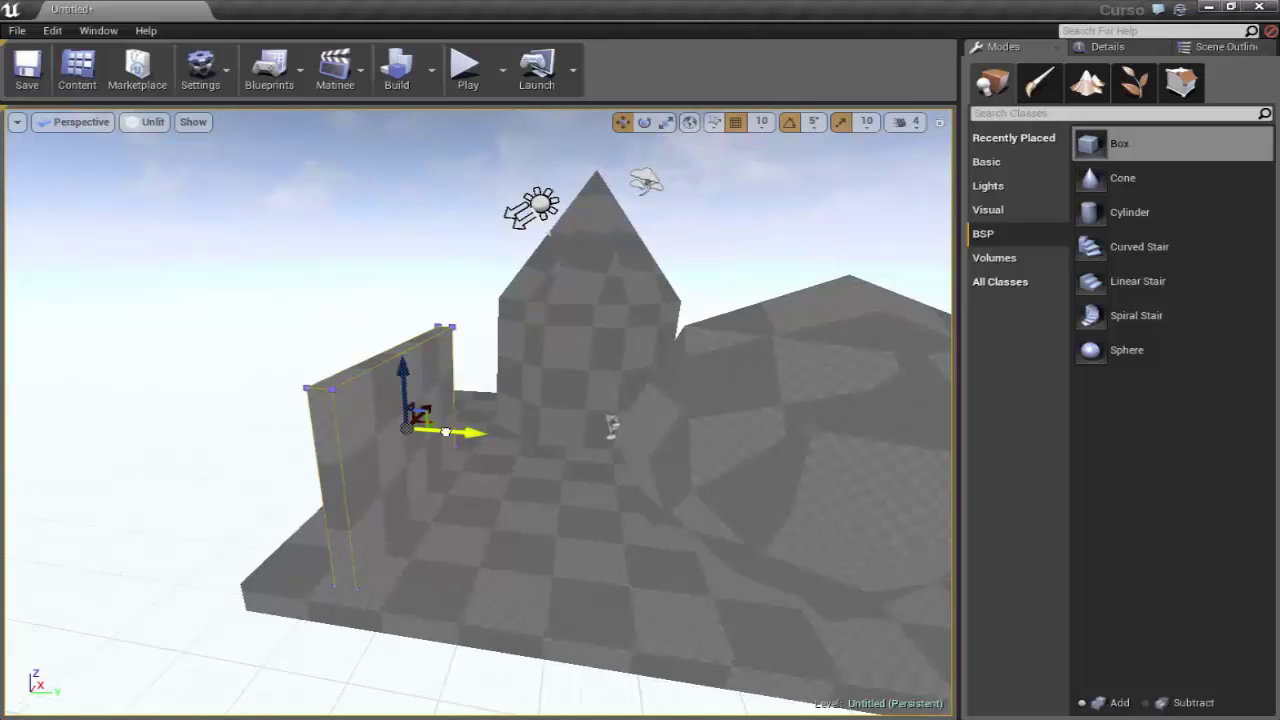
pyautogui.moveTo(444, 431)
pyautogui.mouseDown()
pyautogui.moveTo(383, 460)
pyautogui.moveTo(597, 456)
pyautogui.moveTo(490, 438)
pyautogui.mouseUp()
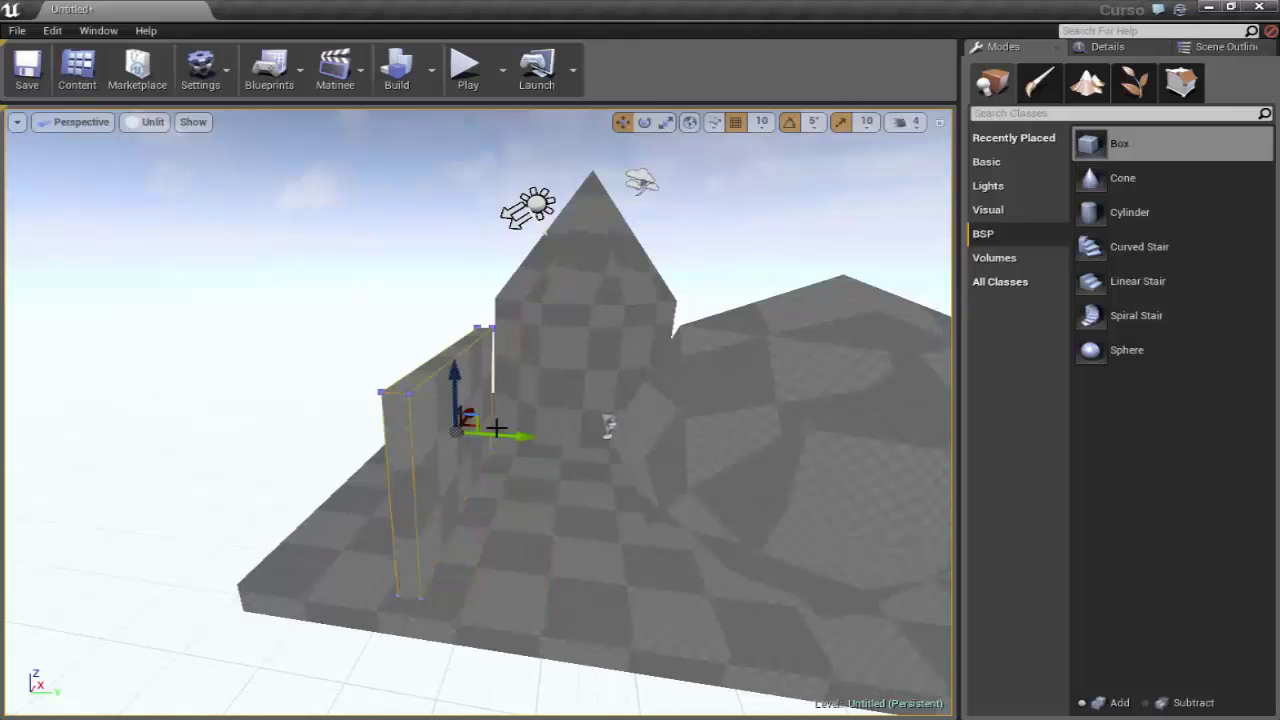
# Reselect the left wall brush and shift it further left along X to the floor edge
pyautogui.click(498, 435)
pyautogui.click(470, 393)
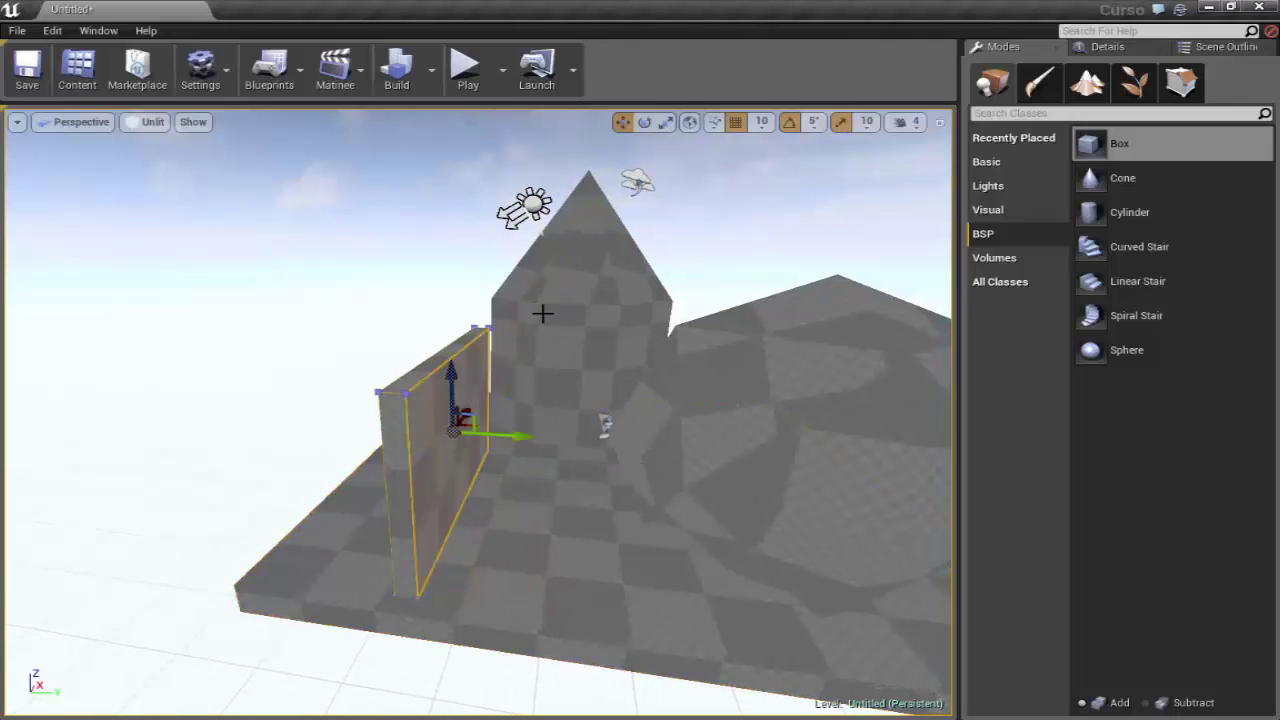
pyautogui.click(609, 380)
pyautogui.click(480, 372)
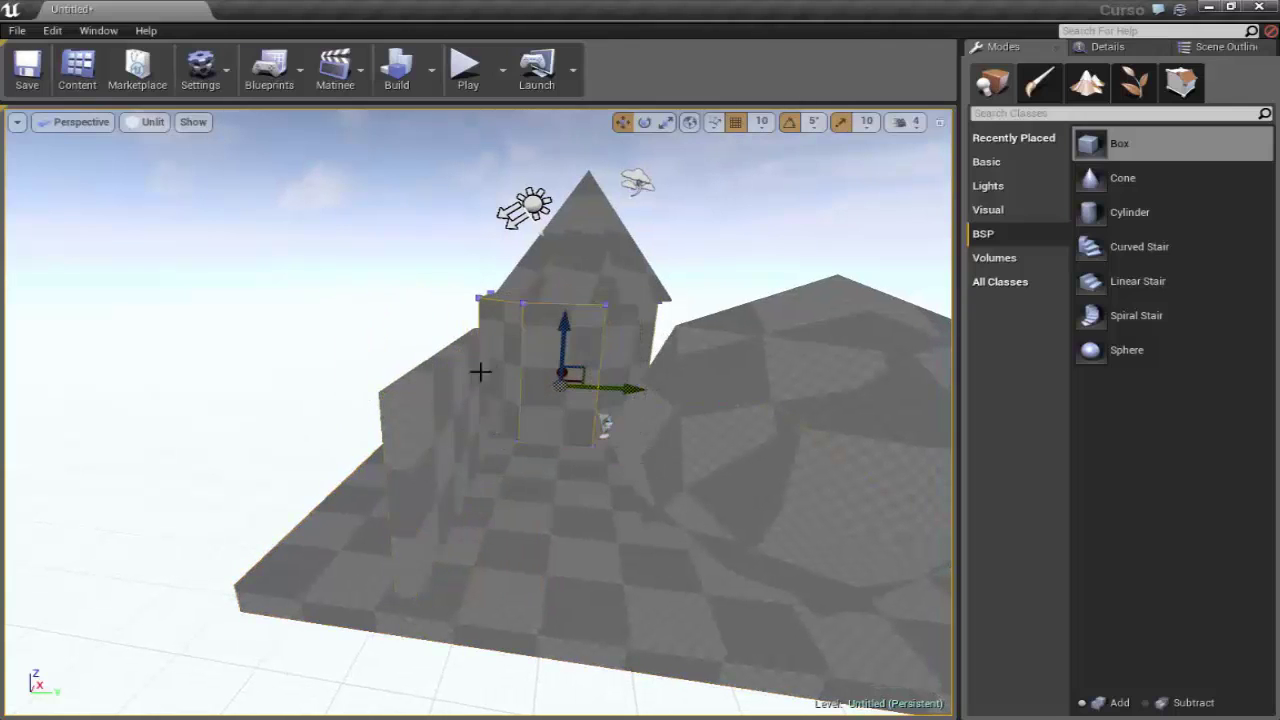
pyautogui.click(421, 378)
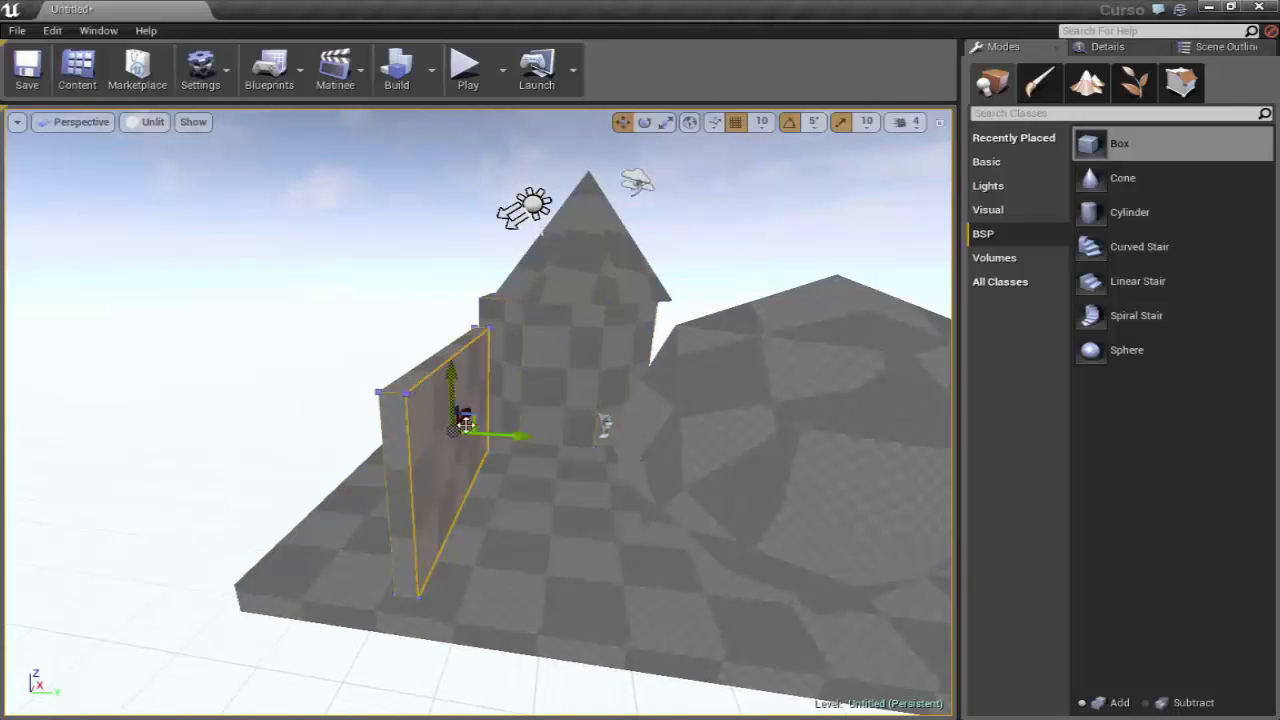
pyautogui.moveTo(507, 431); pyautogui.dragTo(389, 415)
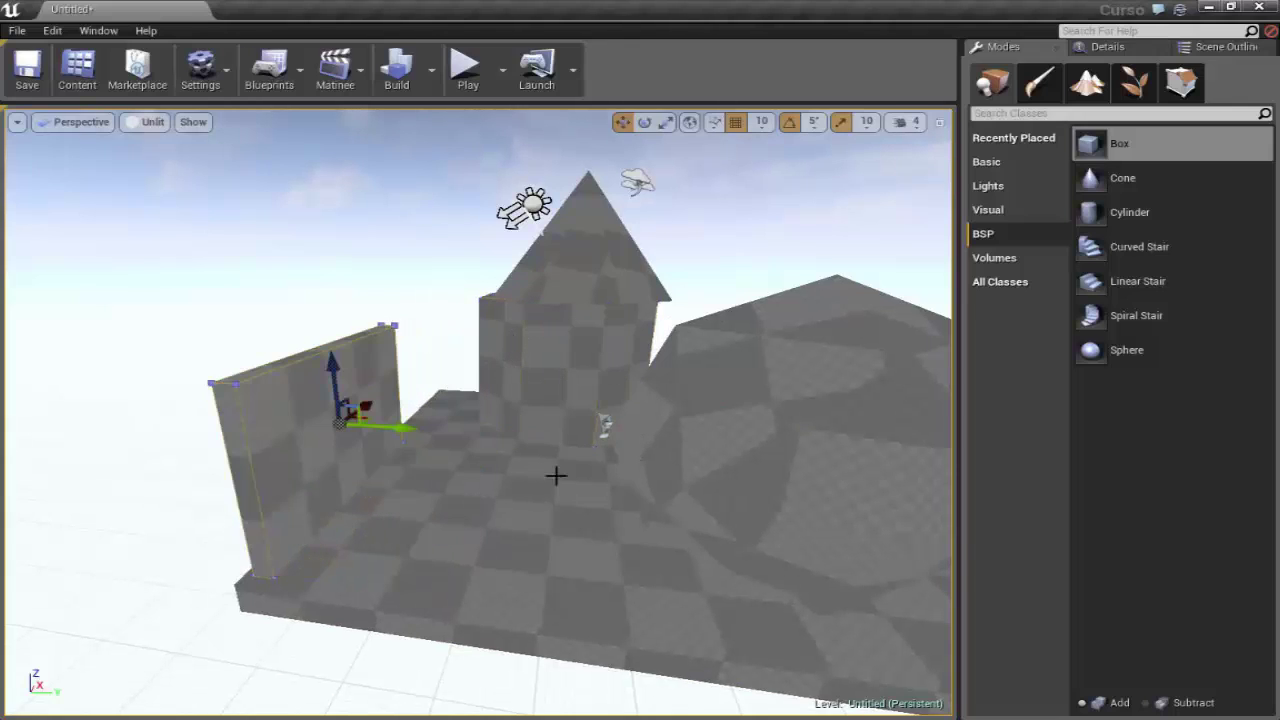
pyautogui.moveTo(400, 426); pyautogui.dragTo(378, 425)
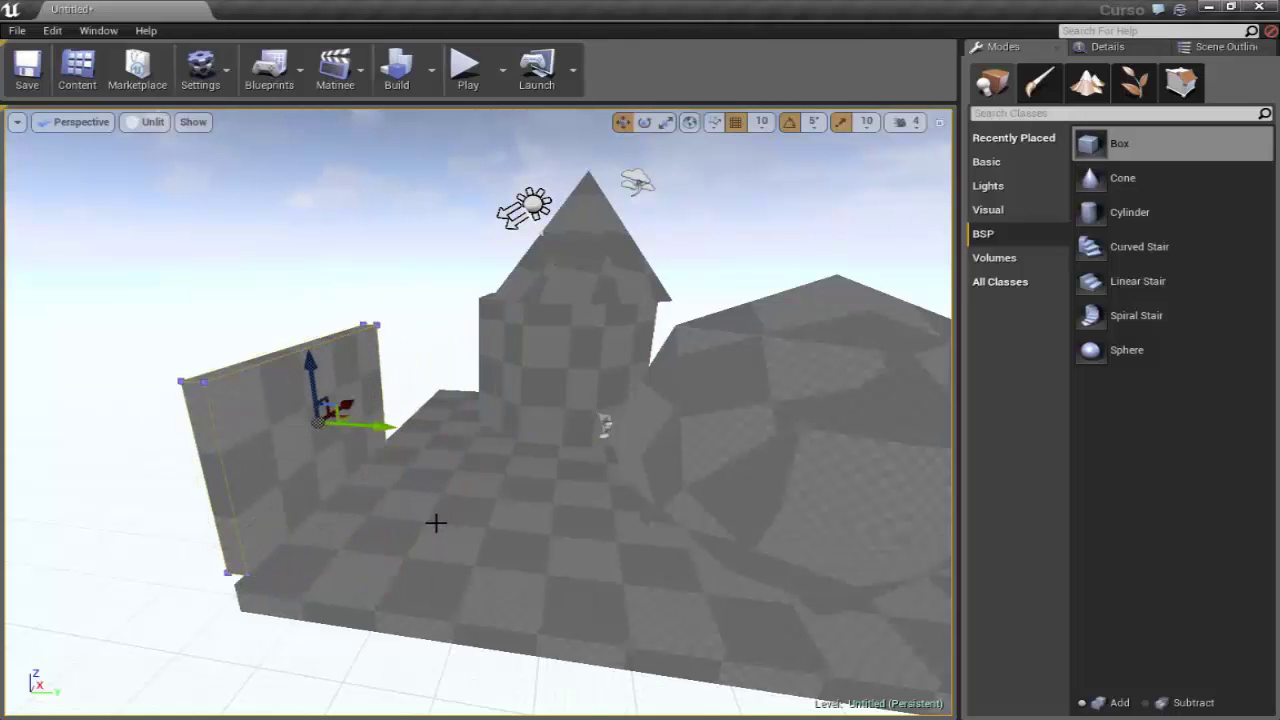
pyautogui.moveTo(436, 520); pyautogui.dragTo(520, 500, button='right')
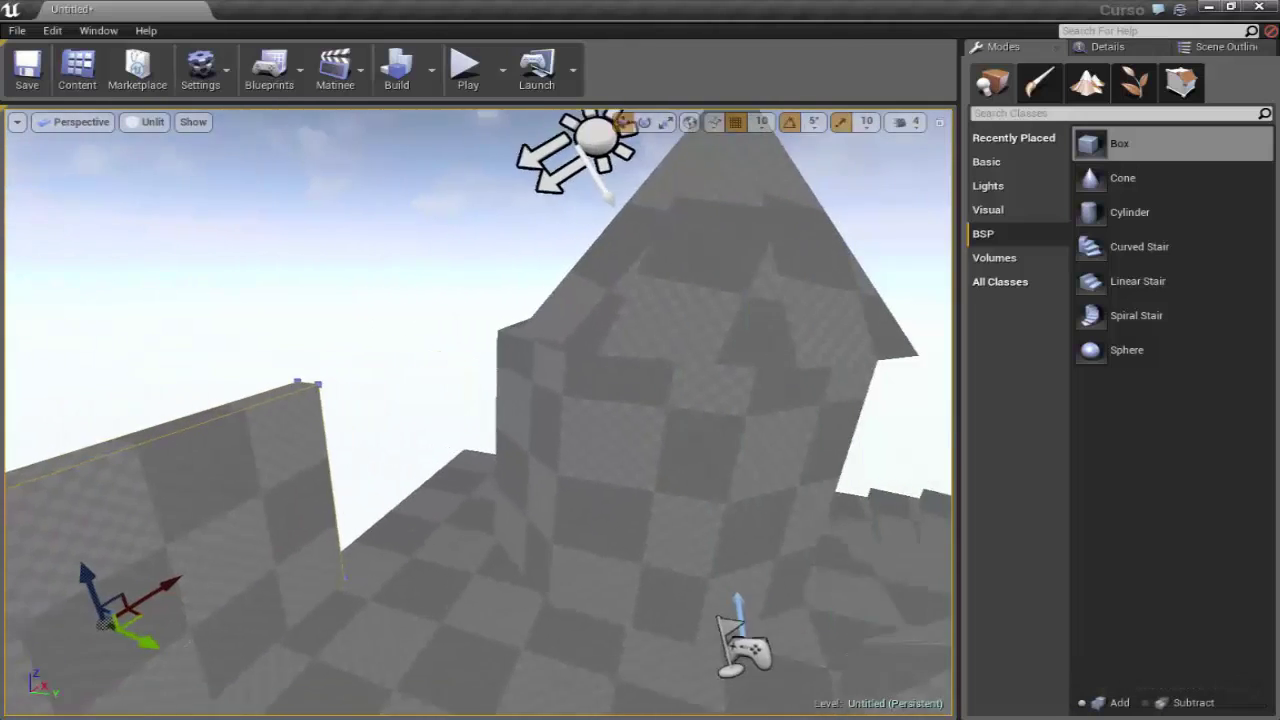
pyautogui.moveTo(520, 500); pyautogui.dragTo(397, 355, button='right')
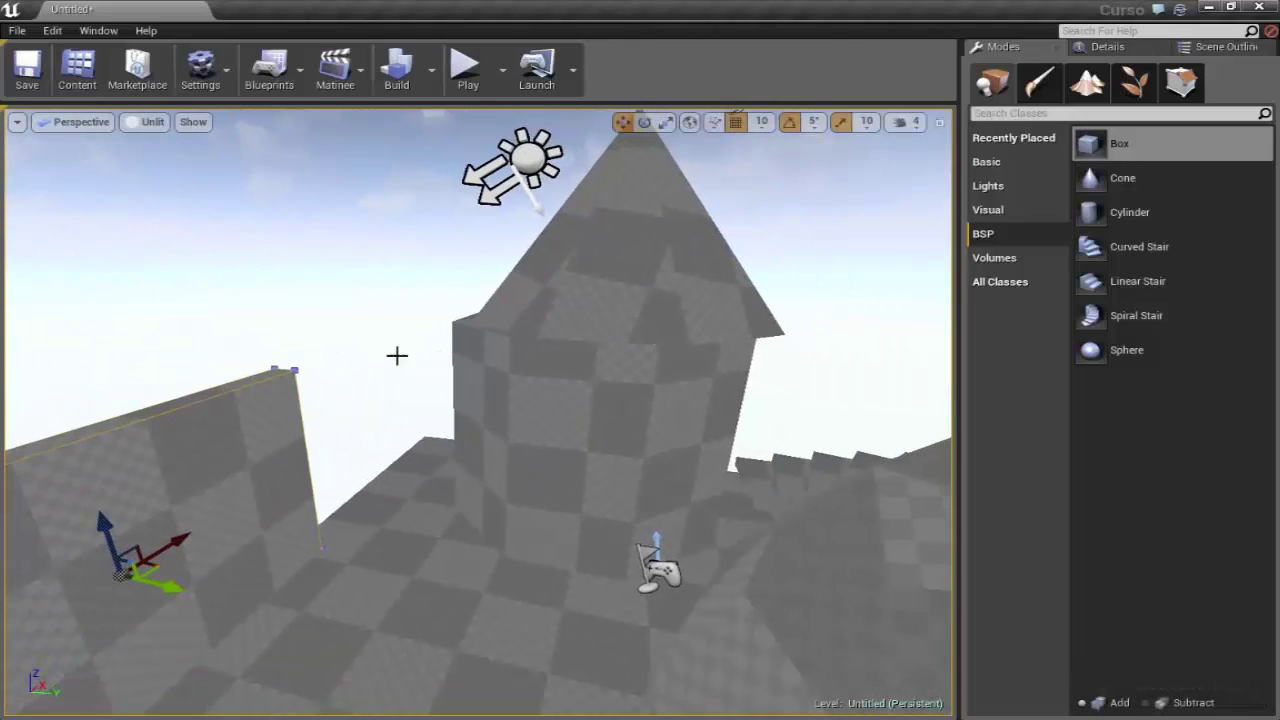
pyautogui.click(500, 389)
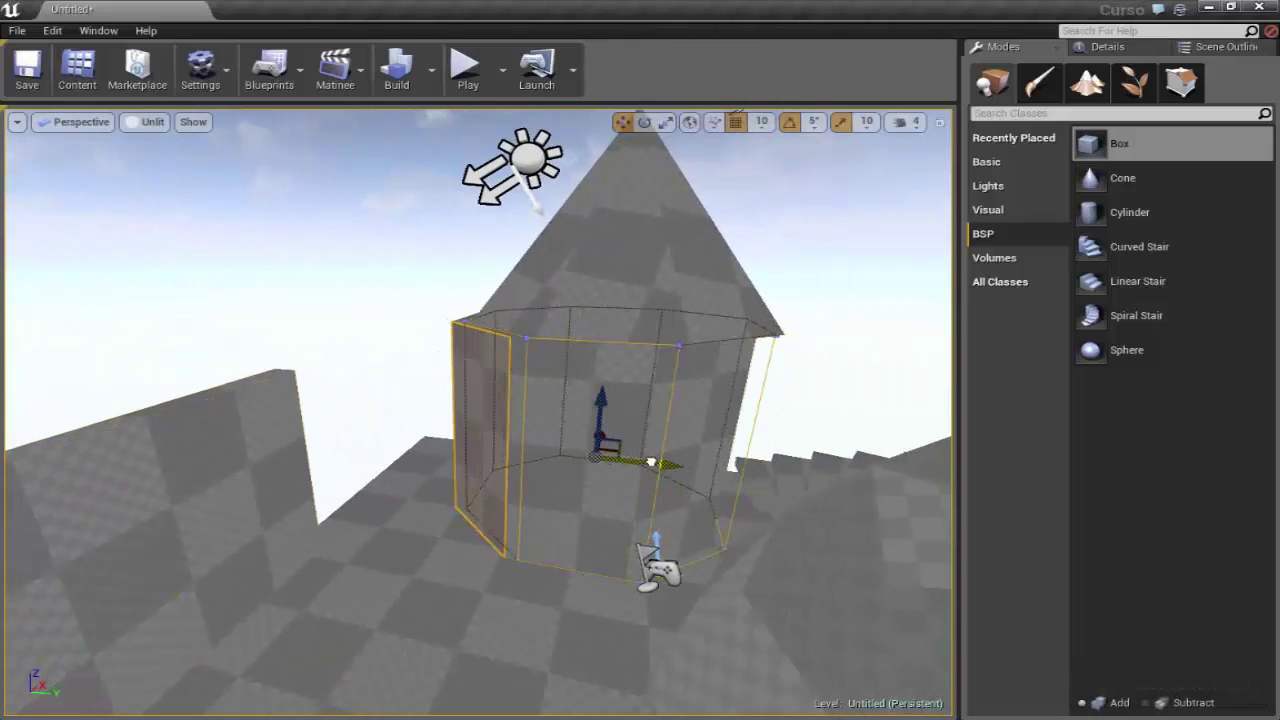
pyautogui.moveTo(500, 502)
pyautogui.mouseDown(button='right')
pyautogui.moveTo(400, 490)
pyautogui.moveTo(414, 357)
pyautogui.mouseUp(button='right')
pyautogui.click(427, 384)
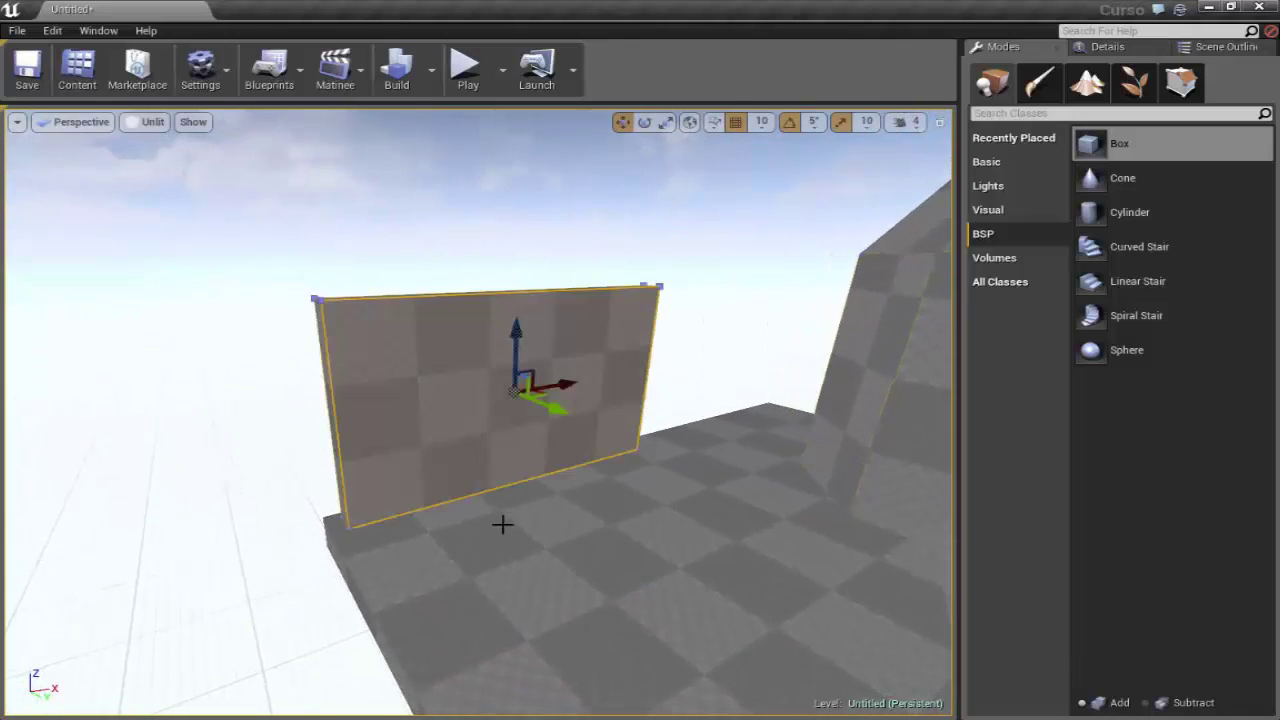
# Frame the selected wall brush with F and orbit closely around it
pyautogui.moveTo(501, 524); pyautogui.dragTo(792, 623, button='right')
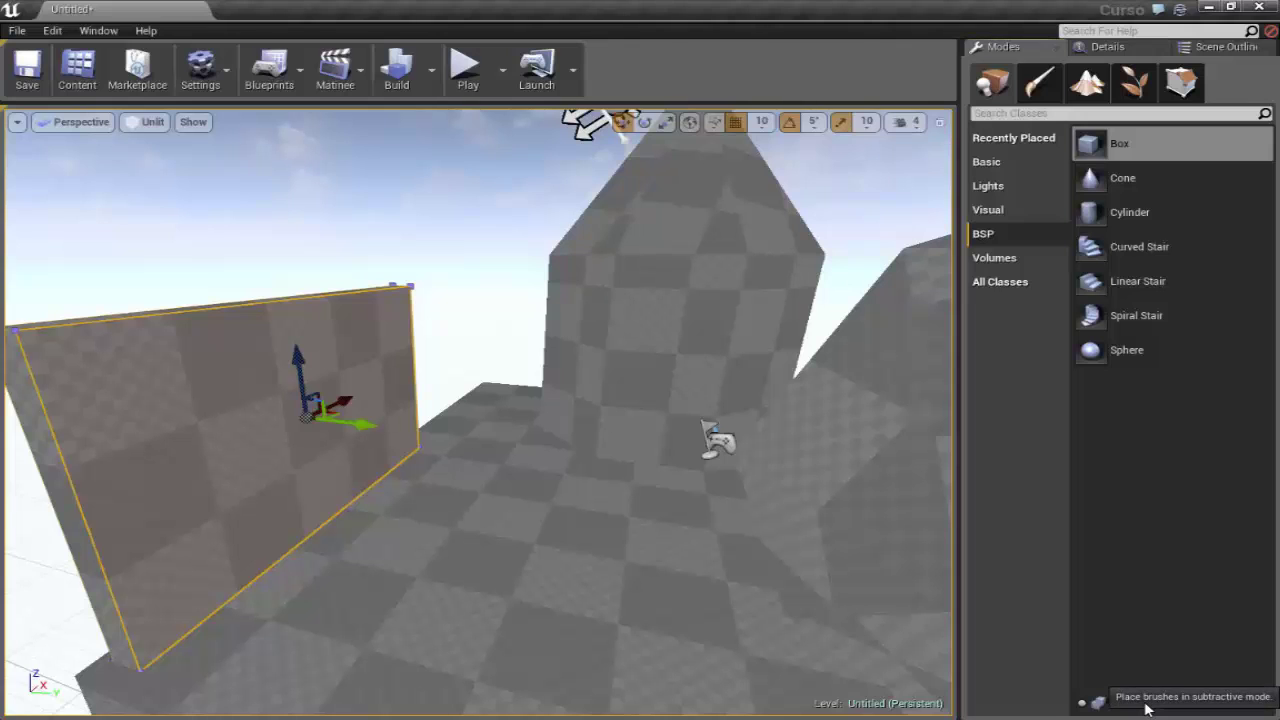
pyautogui.moveTo(540, 537)
pyautogui.mouseDown()
pyautogui.moveTo(519, 565)
pyautogui.moveTo(529, 517)
pyautogui.mouseUp()
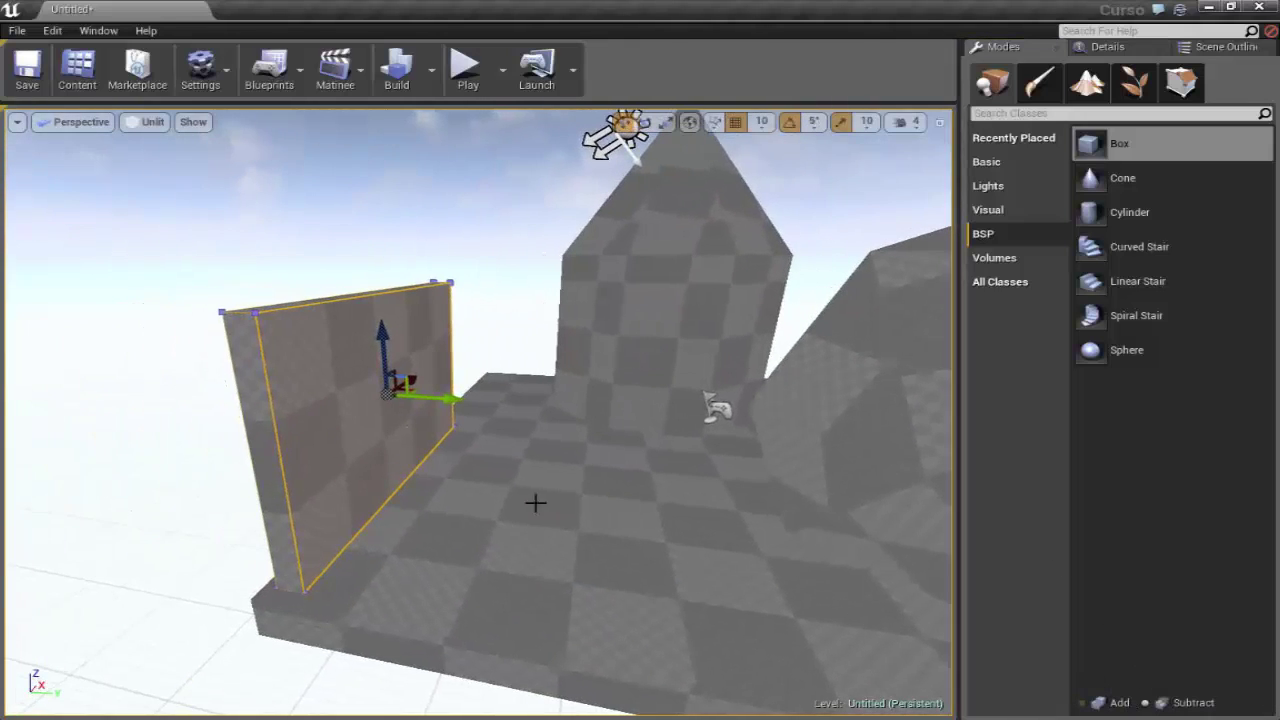
pyautogui.press('f')
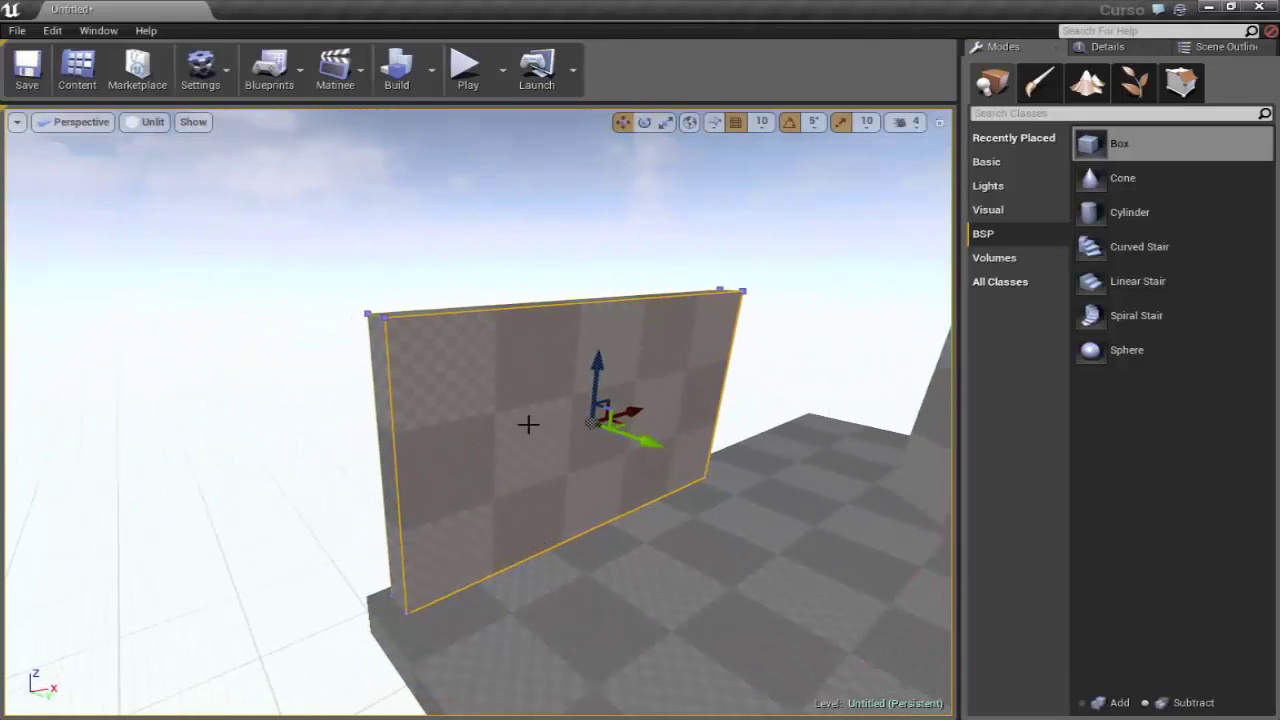
pyautogui.moveTo(723, 337)
pyautogui.mouseDown()
pyautogui.moveTo(699, 340)
pyautogui.moveTo(759, 330)
pyautogui.mouseUp()
pyautogui.scroll(-2, 388, 420)
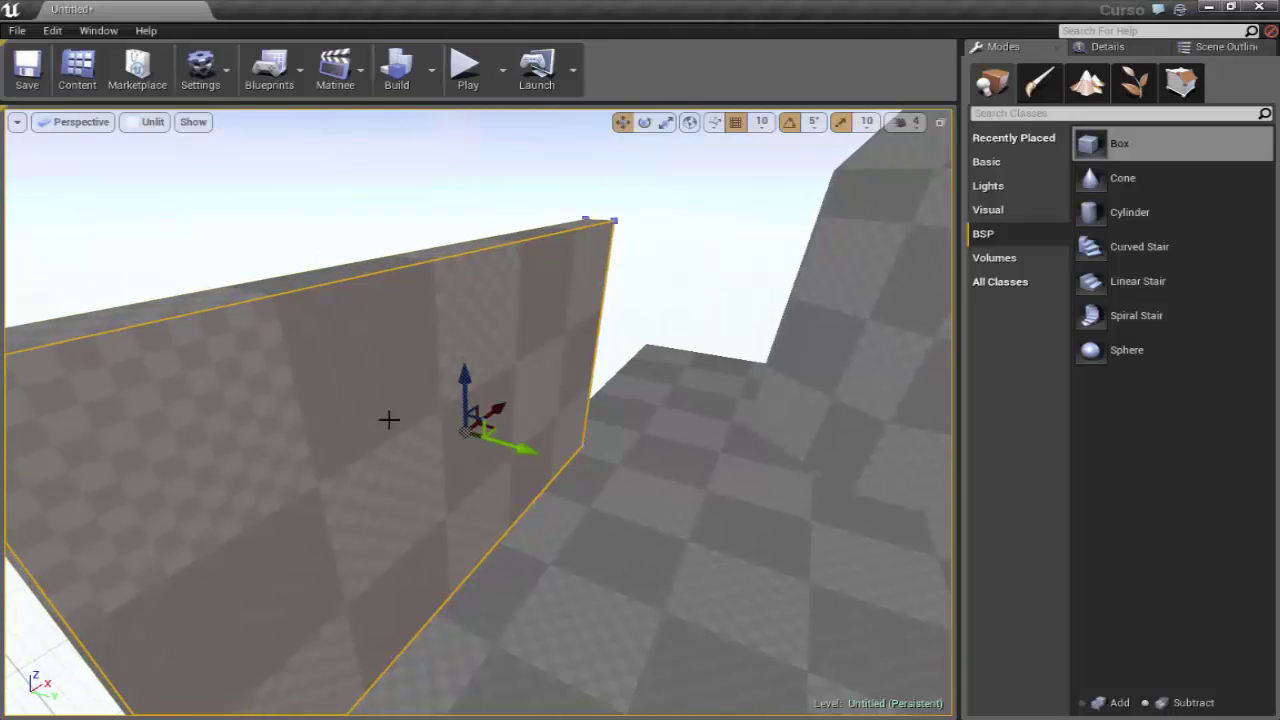
pyautogui.scroll(-3, 881, 602)
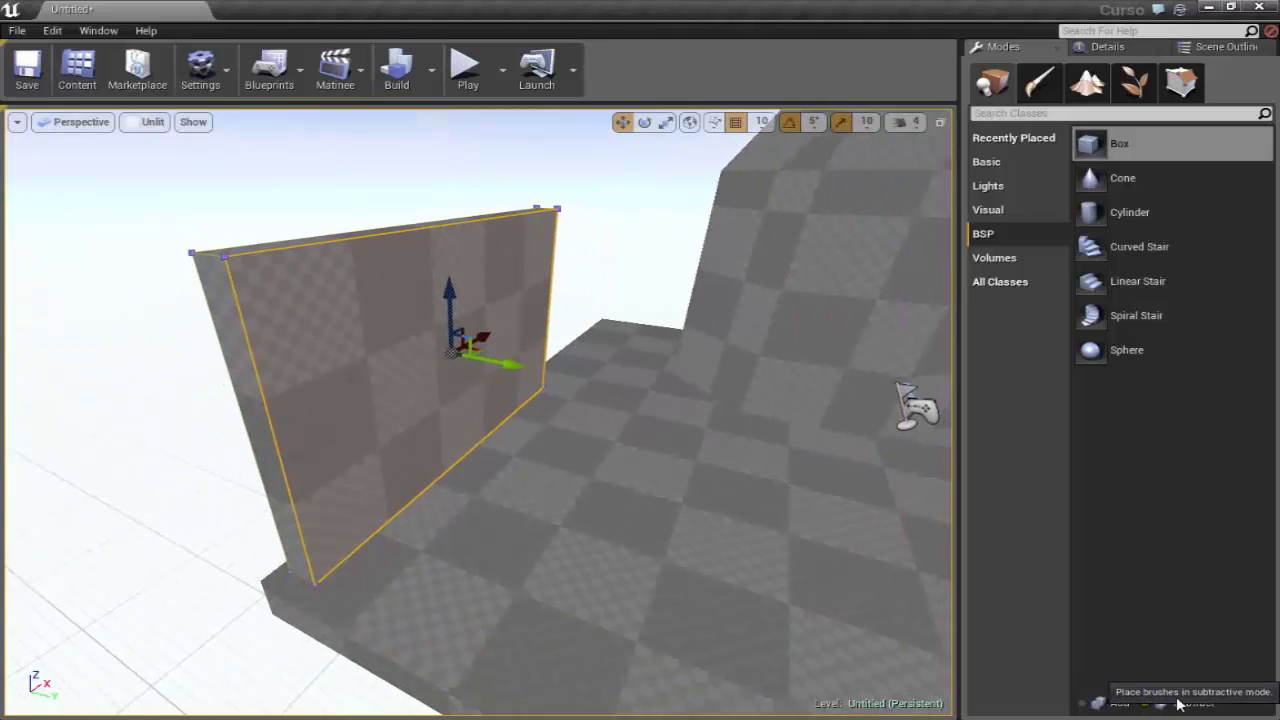
pyautogui.moveTo(587, 490); pyautogui.dragTo(585, 465, button='right')
pyautogui.moveTo(679, 478); pyautogui.dragTo(679, 463, button='right')
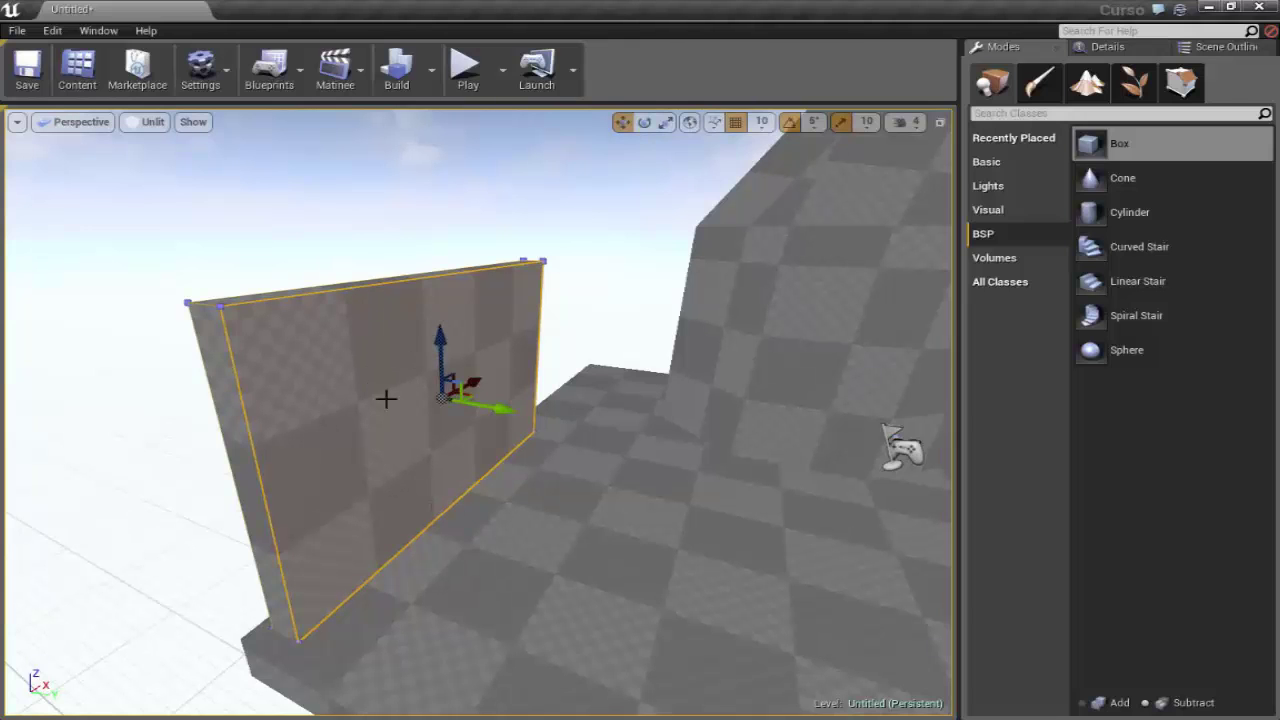
# Reselect the wall brush and restore the four-view Perspective, Front, Side and Top layout
pyautogui.moveTo(524, 559)
pyautogui.mouseDown(button='right')
pyautogui.moveTo(520, 540)
pyautogui.moveTo(532, 543)
pyautogui.mouseUp(button='right')
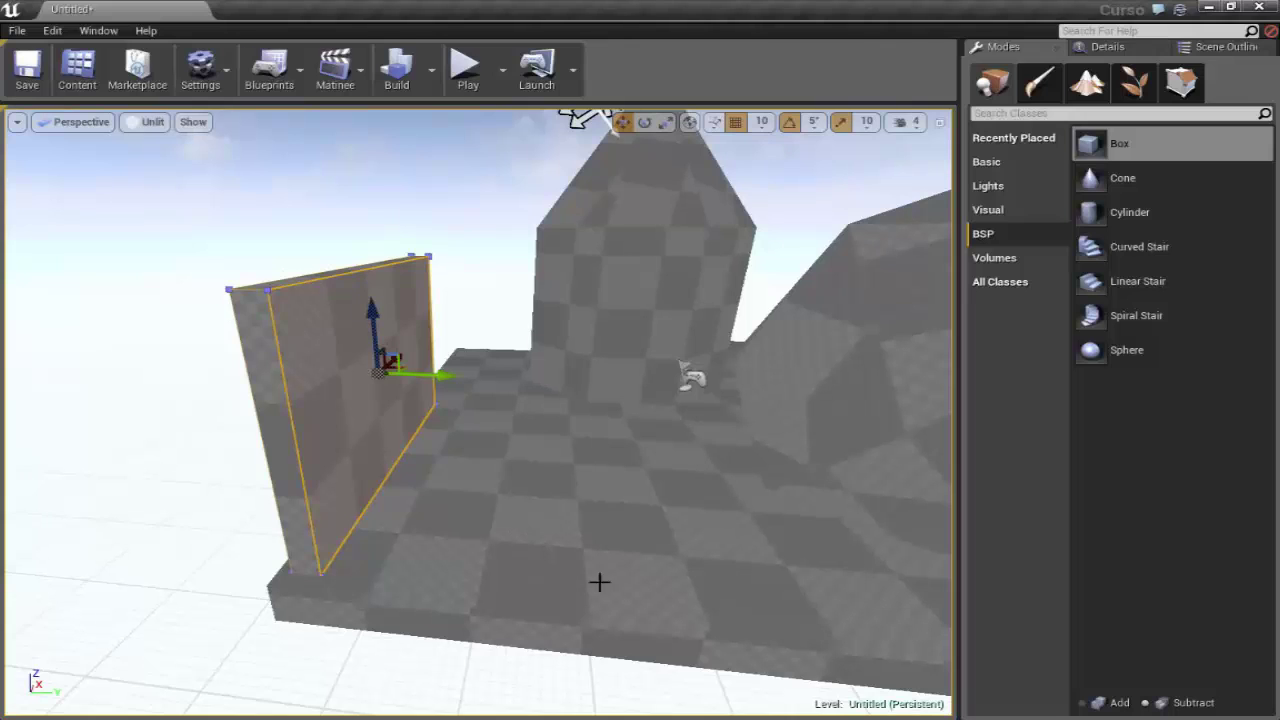
pyautogui.moveTo(722, 553); pyautogui.dragTo(653, 523, button='right')
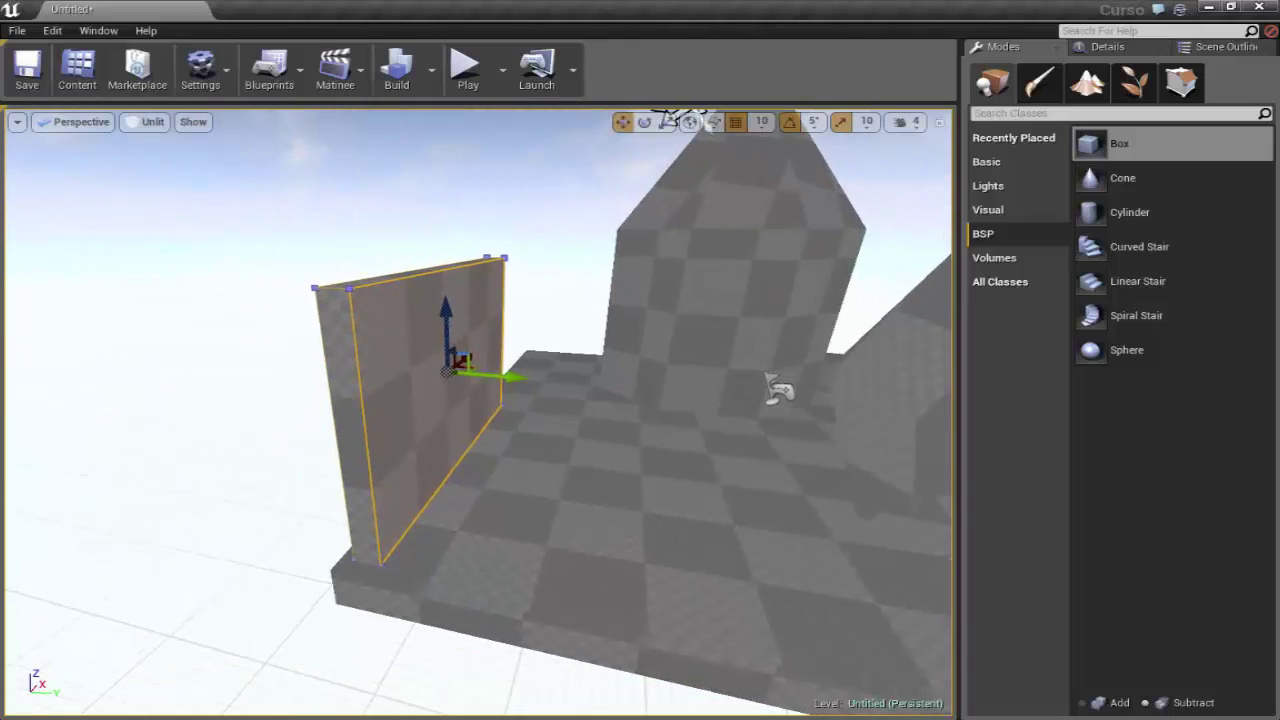
pyautogui.click(653, 523)
pyautogui.click(372, 354)
pyautogui.moveTo(705, 523); pyautogui.dragTo(705, 523, button='right')
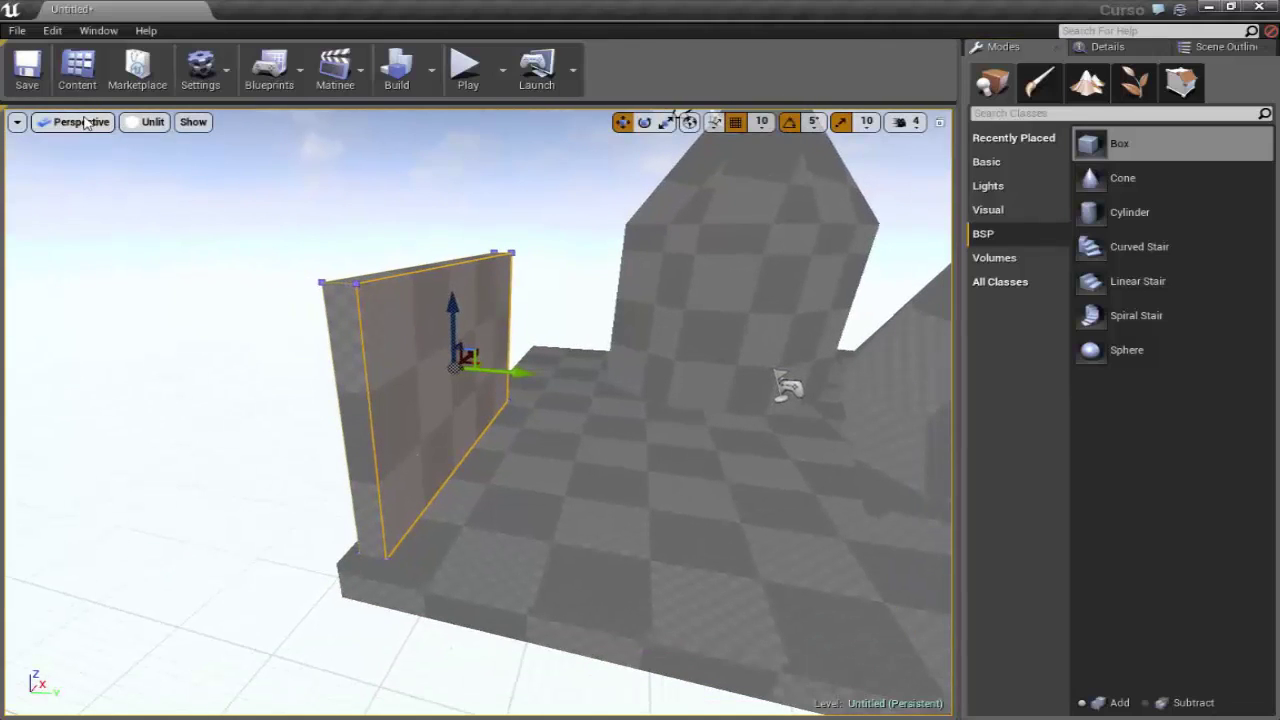
pyautogui.click(86, 121)
pyautogui.click(92, 148)
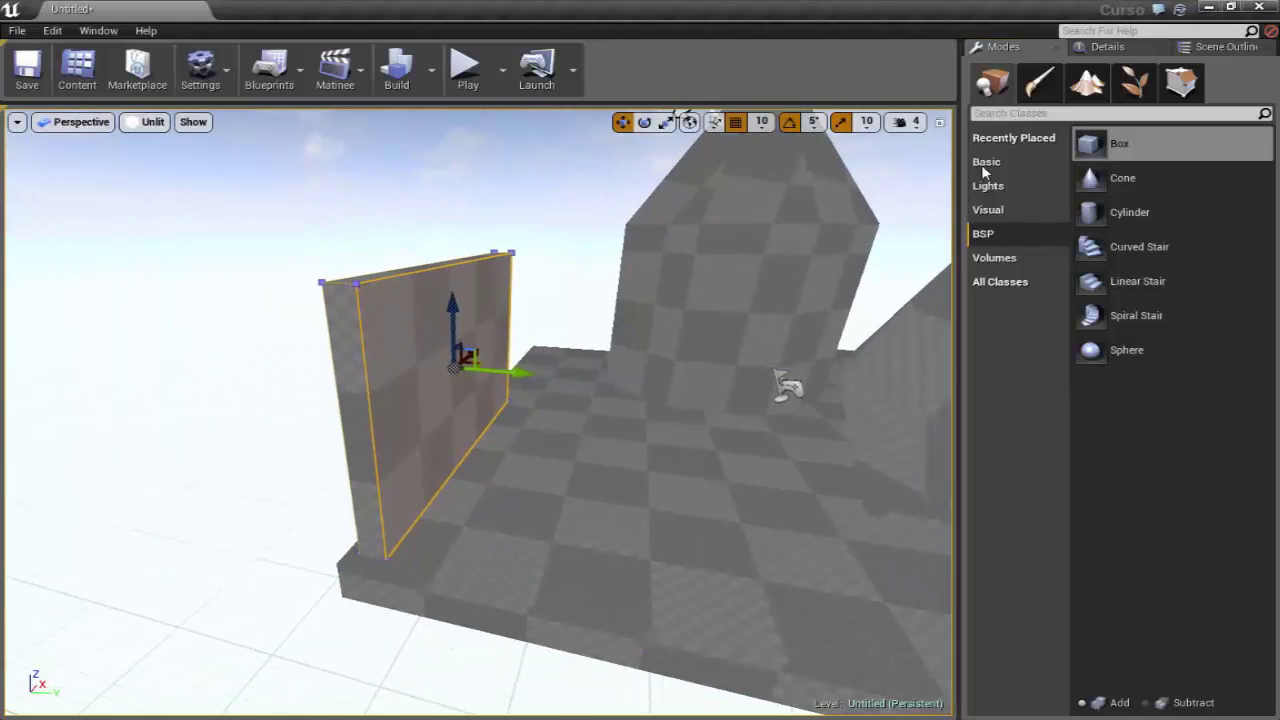
pyautogui.click(939, 121)
# Select the wall brush in the Top view
pyautogui.moveTo(322, 275); pyautogui.dragTo(322, 275, button='right')
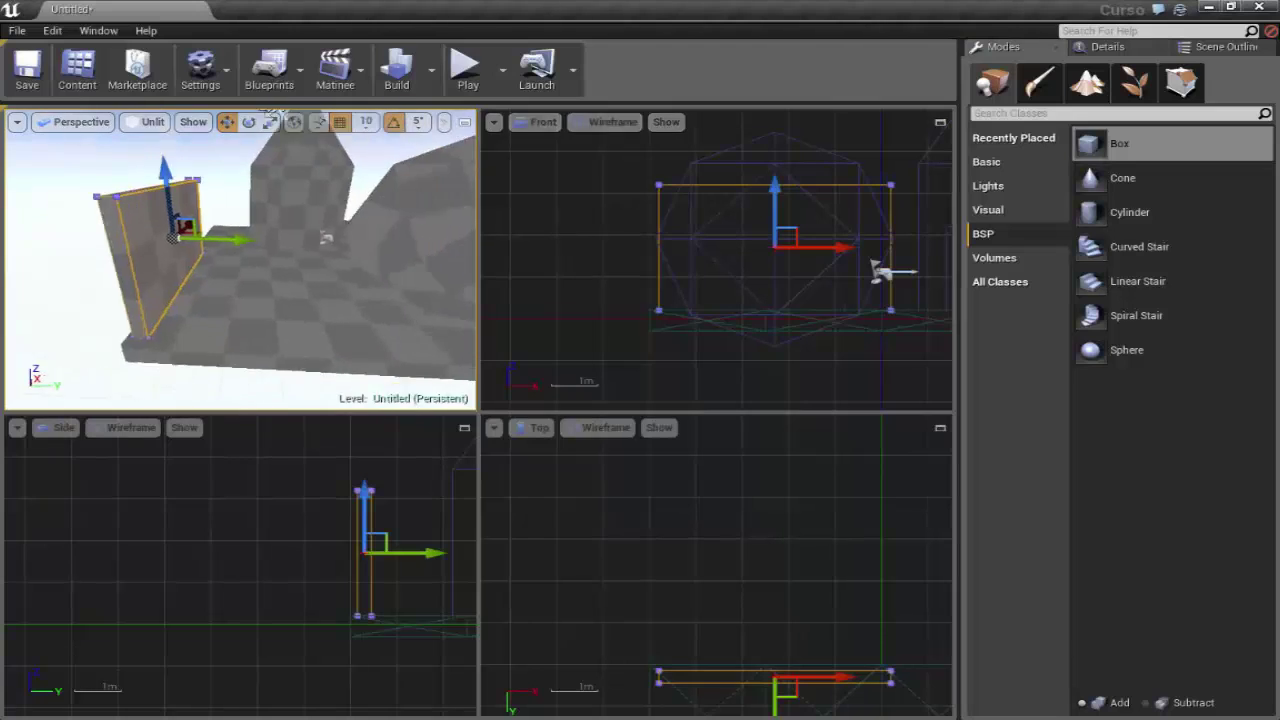
pyautogui.moveTo(223, 294); pyautogui.dragTo(223, 294, button='right')
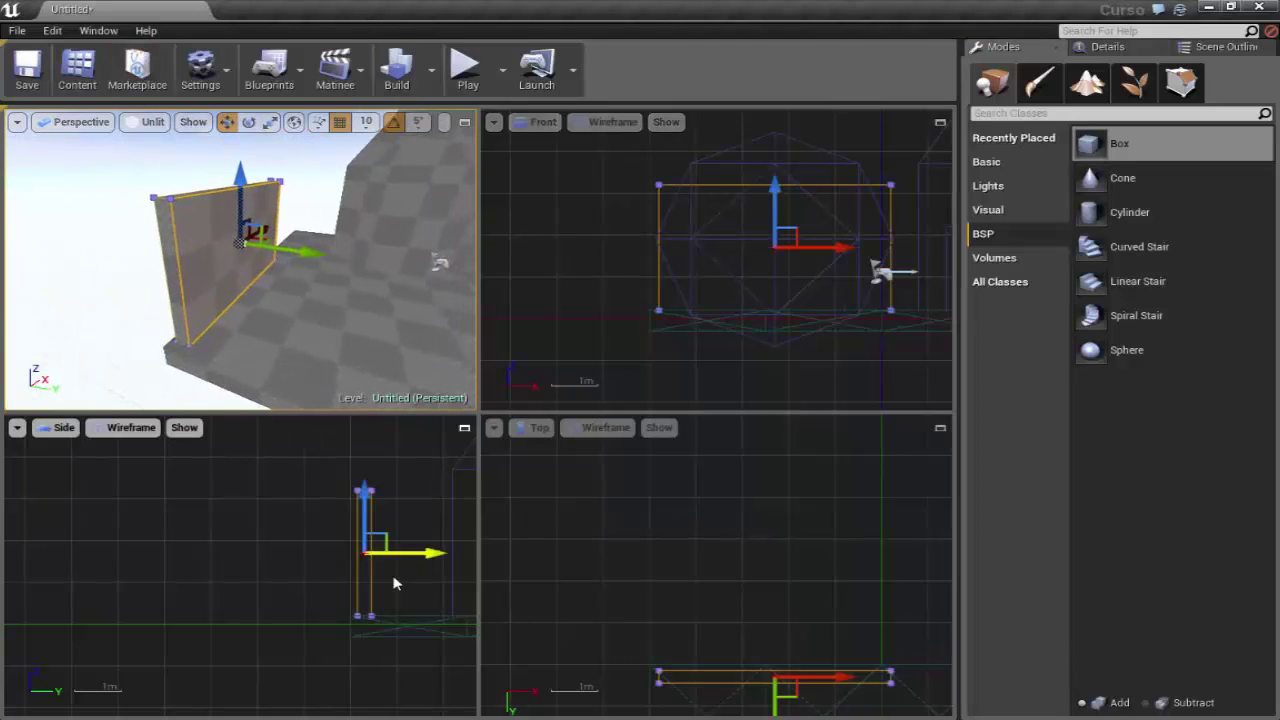
pyautogui.moveTo(391, 579)
pyautogui.mouseDown(button='right')
pyautogui.moveTo(208, 534)
pyautogui.moveTo(600, 523)
pyautogui.mouseUp(button='right')
pyautogui.click(666, 582)
pyautogui.click(652, 568)
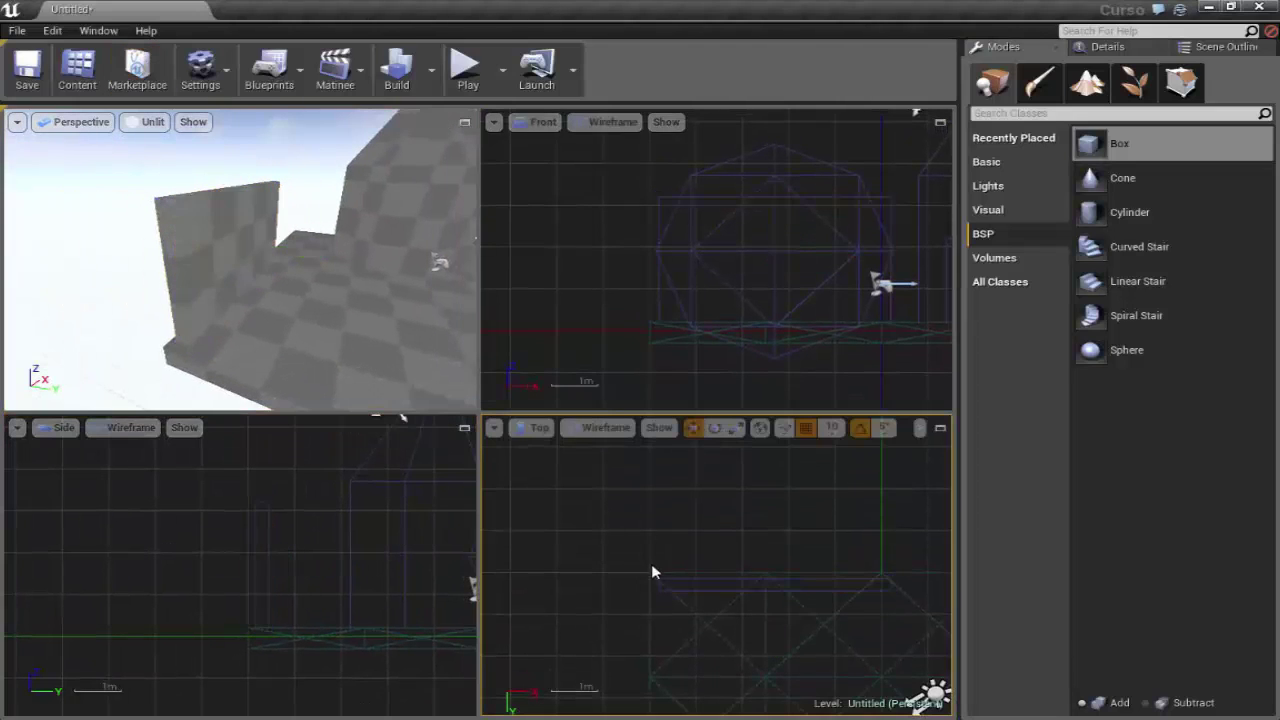
pyautogui.click(689, 589)
pyautogui.click(645, 552)
pyautogui.click(706, 594)
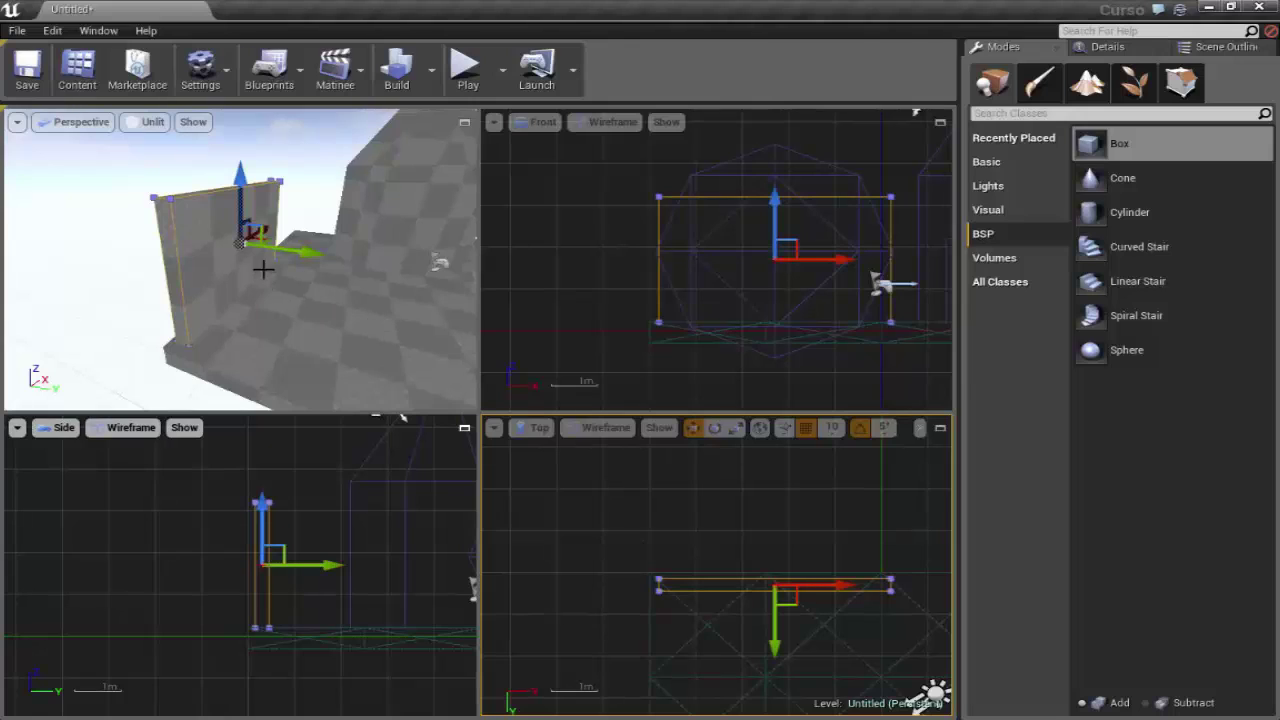
# Alt-drag the green Y arrow to duplicate the wall and offset the copy along Y
pyautogui.moveTo(286, 250); pyautogui.dragTo(335, 267)
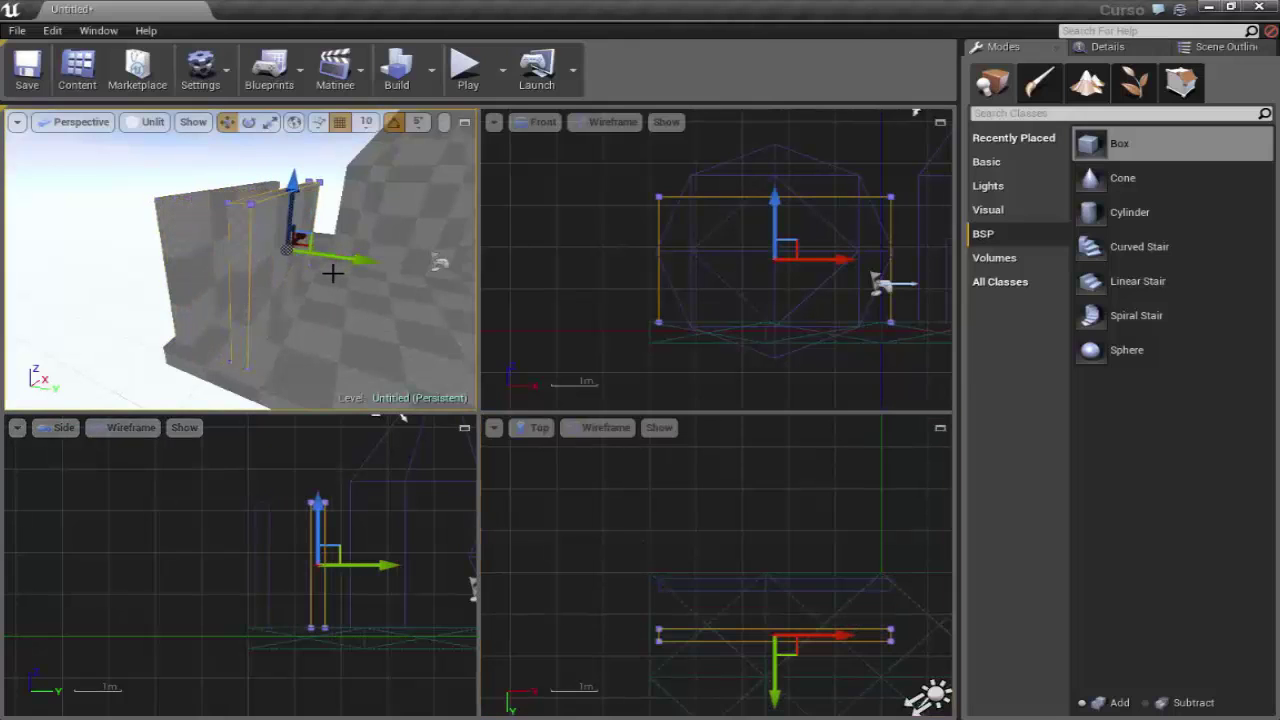
pyautogui.moveTo(335, 256); pyautogui.dragTo(369, 283)
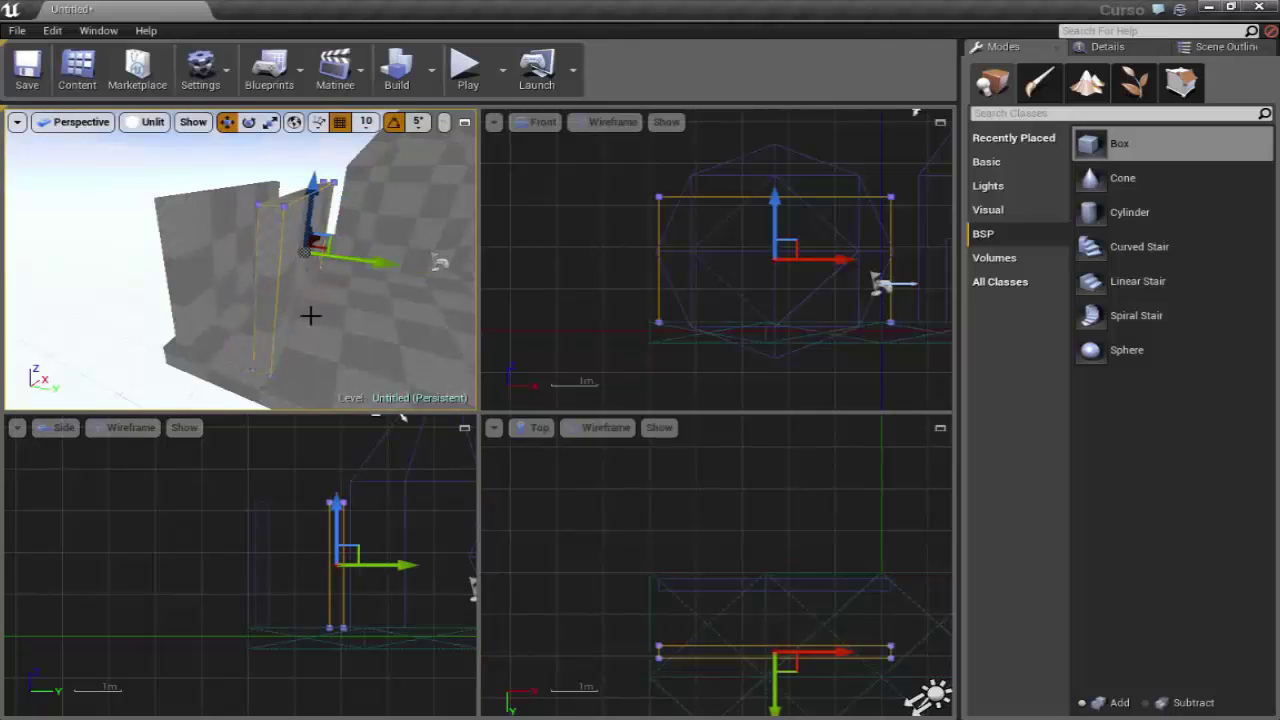
pyautogui.moveTo(309, 314); pyautogui.dragTo(288, 265, button='right')
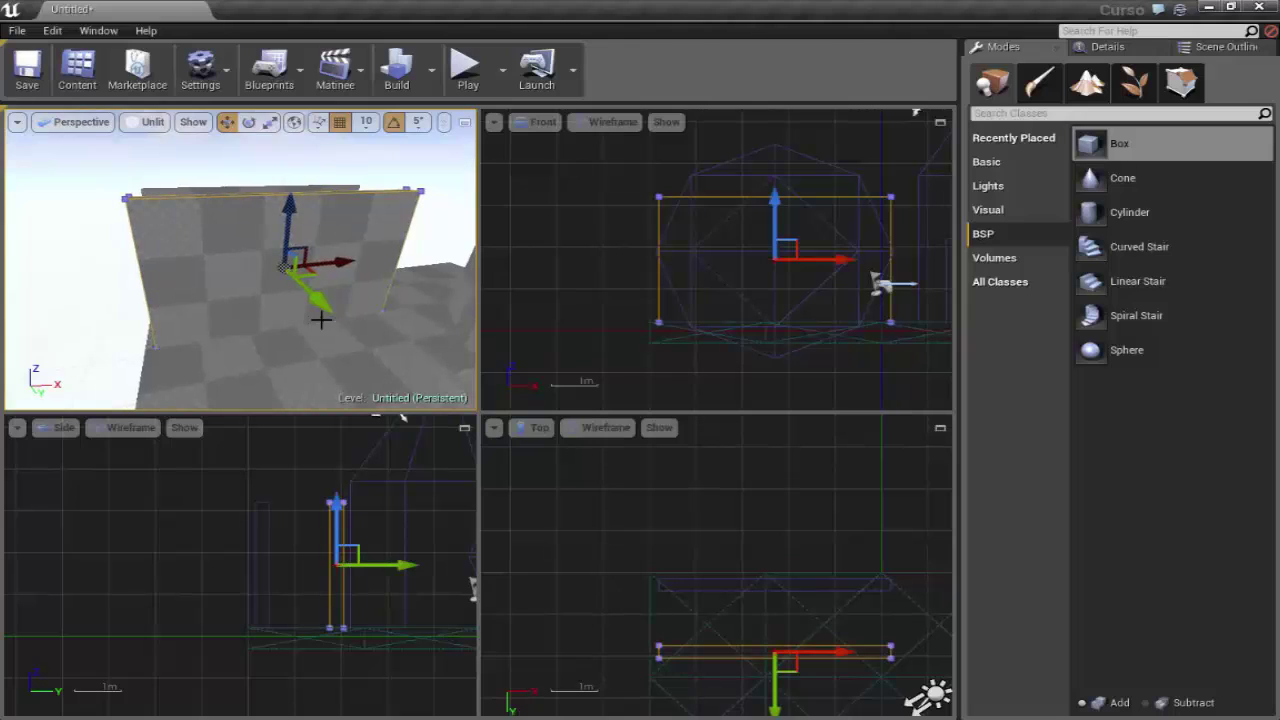
# Scale the copied brush down into a small box
pyautogui.press('r')
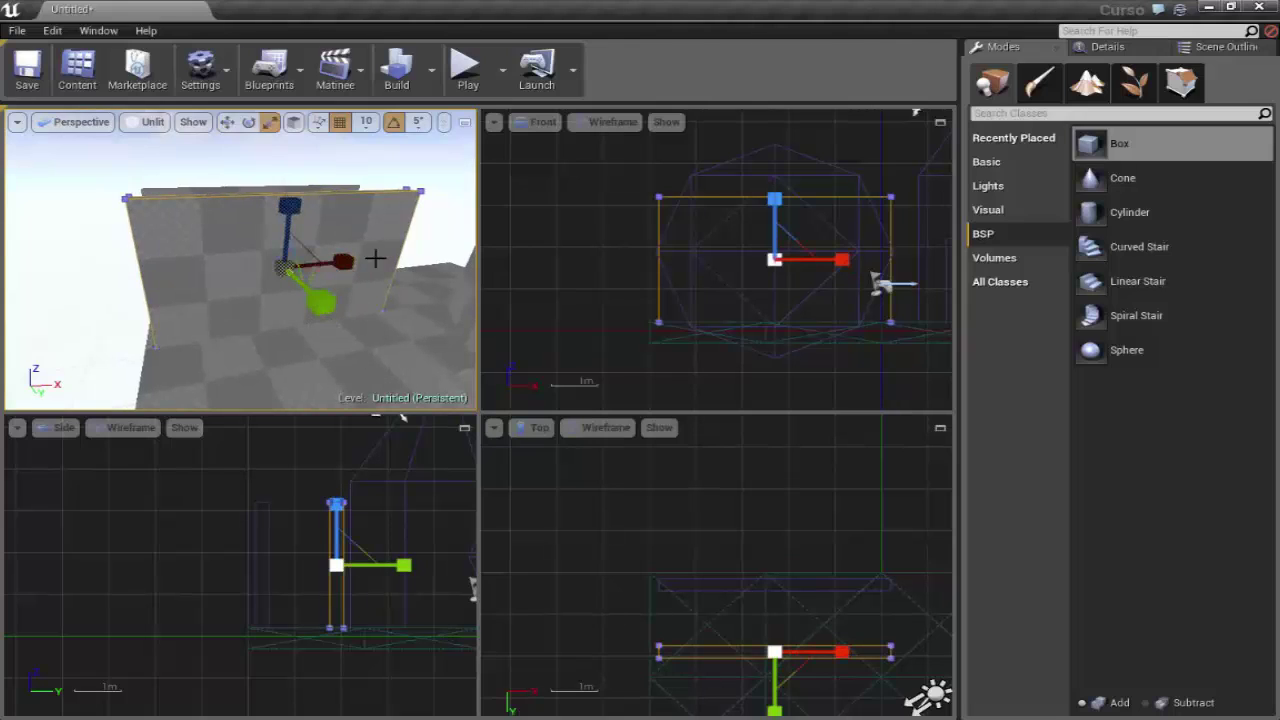
pyautogui.click(444, 122)
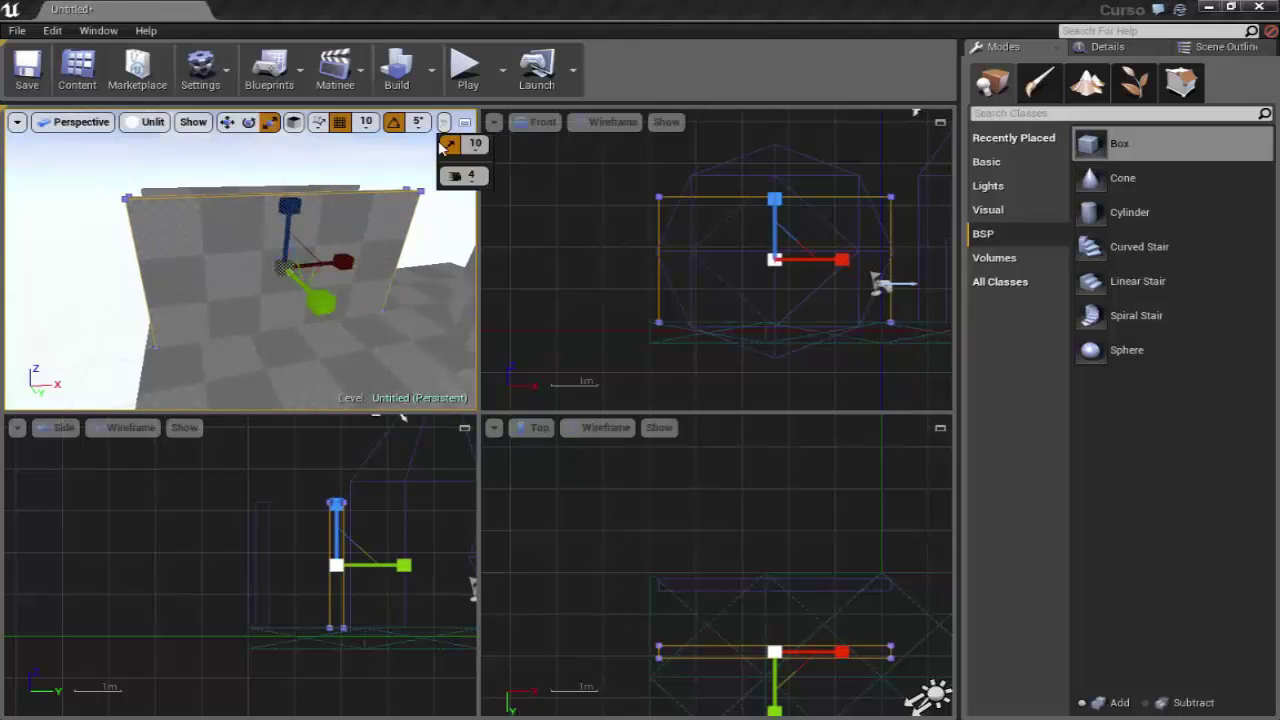
pyautogui.moveTo(450, 232); pyautogui.dragTo(406, 263, button='right')
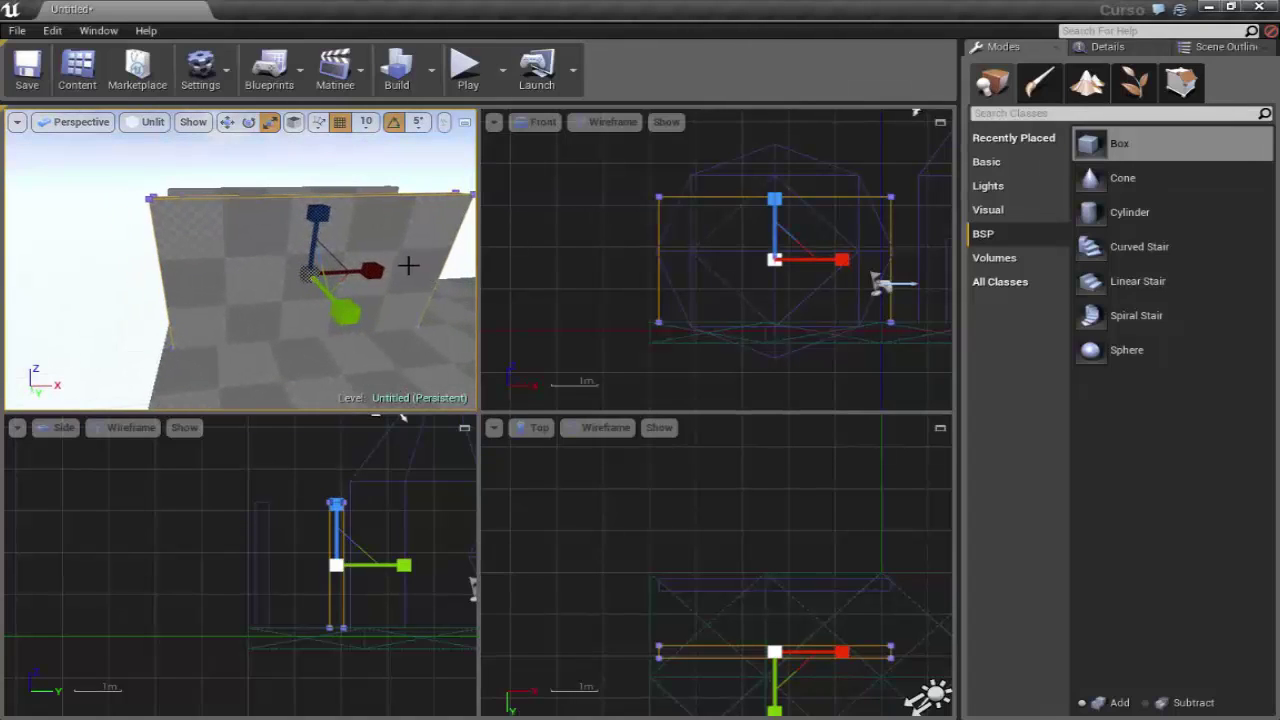
pyautogui.moveTo(310, 270); pyautogui.dragTo(214, 282)
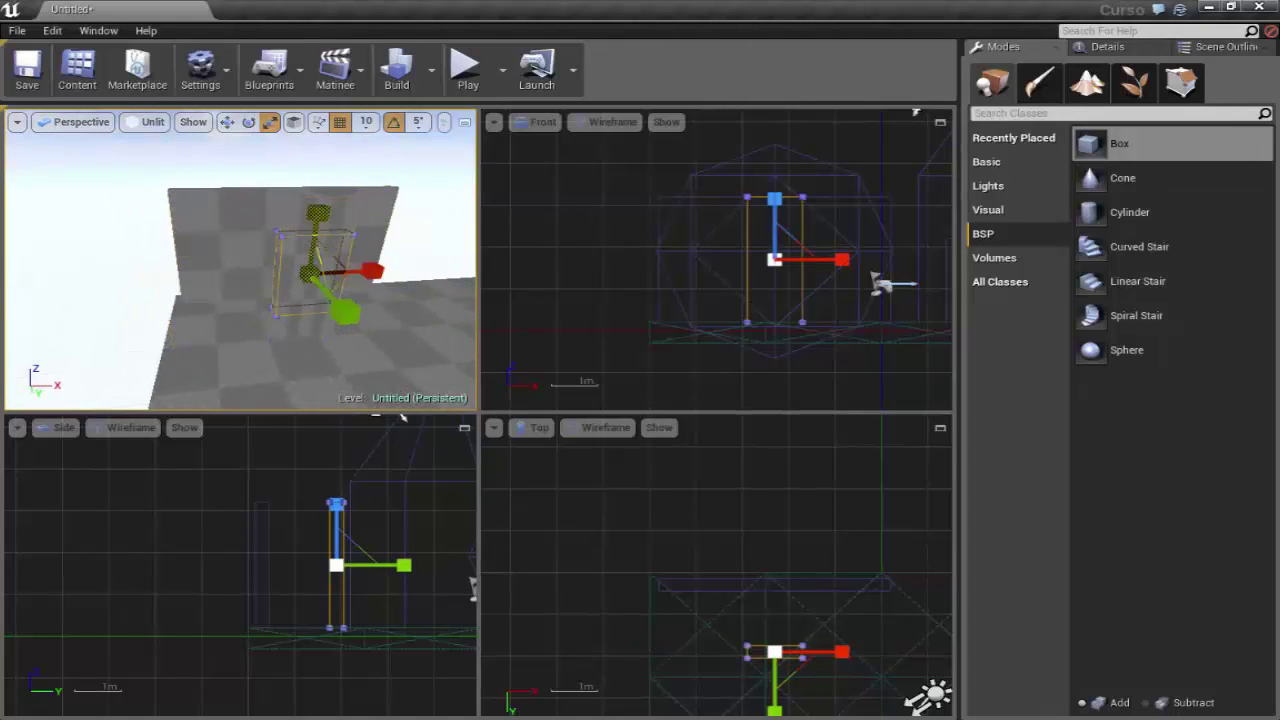
pyautogui.moveTo(214, 282); pyautogui.dragTo(184, 301, button='right')
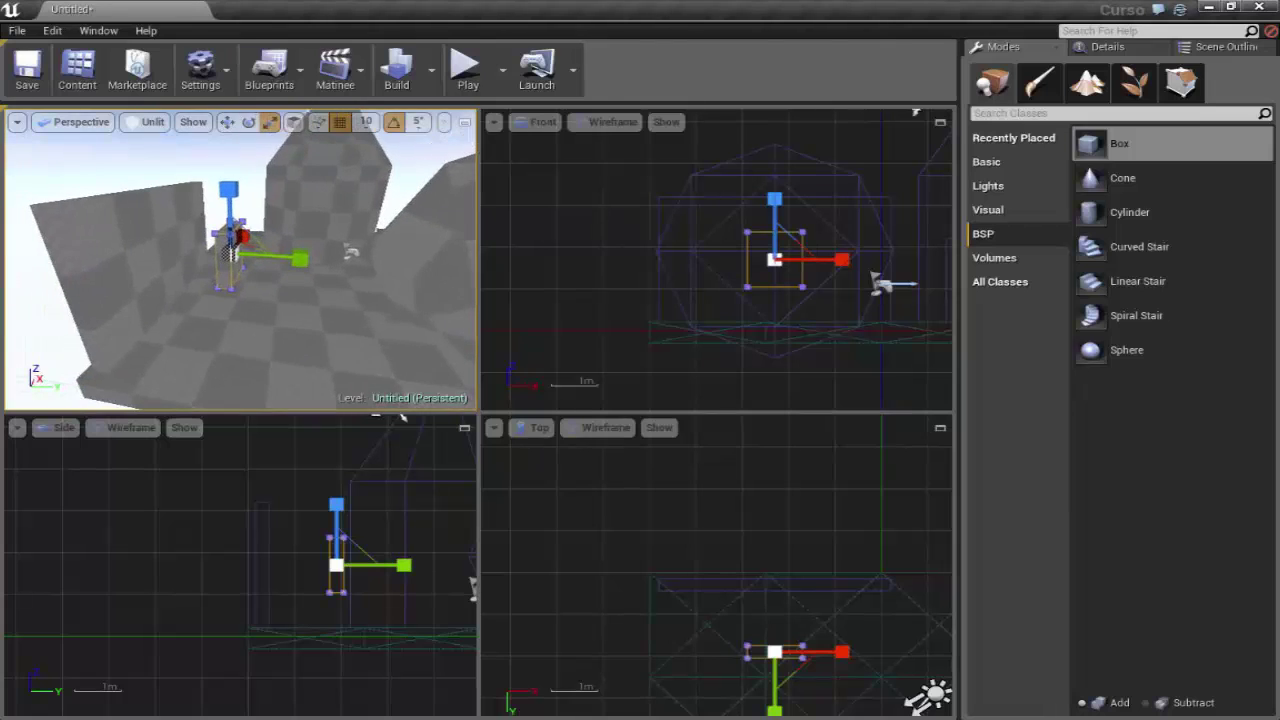
# Slide the small box along the Y axis to the foot of the wall
pyautogui.press('w')
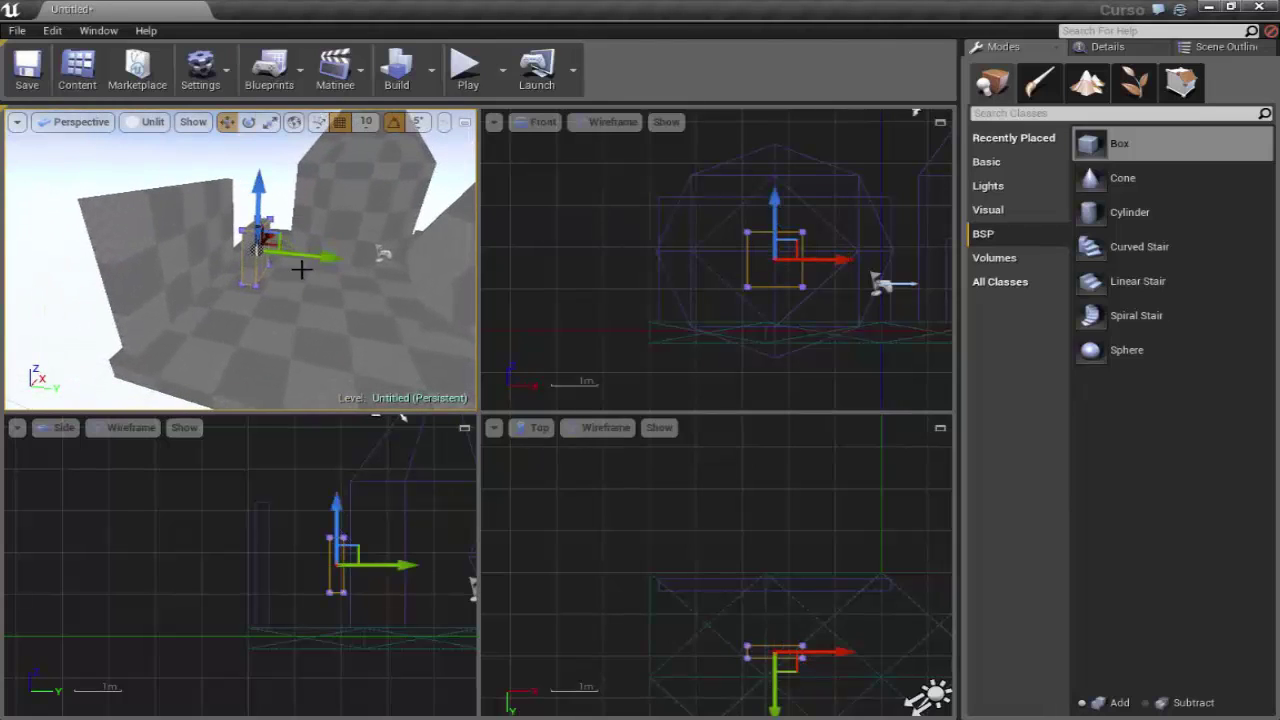
pyautogui.moveTo(301, 267)
pyautogui.mouseDown()
pyautogui.moveTo(234, 248)
pyautogui.moveTo(280, 306)
pyautogui.mouseUp()
pyautogui.scroll(2, 729, 552)
# Move the small box into the wall, lifting it midway up the wall's face
pyautogui.scroll(2, 706, 537)
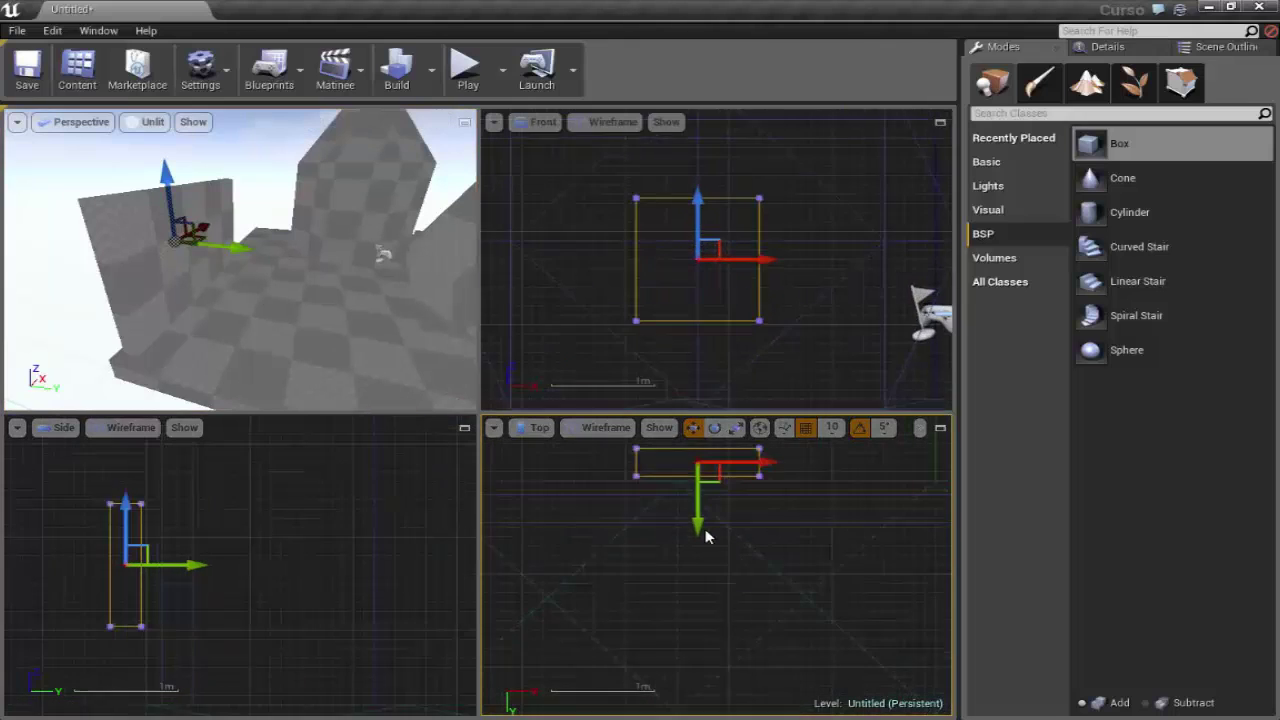
pyautogui.scroll(1, 706, 537)
pyautogui.moveTo(700, 533); pyautogui.dragTo(680, 556)
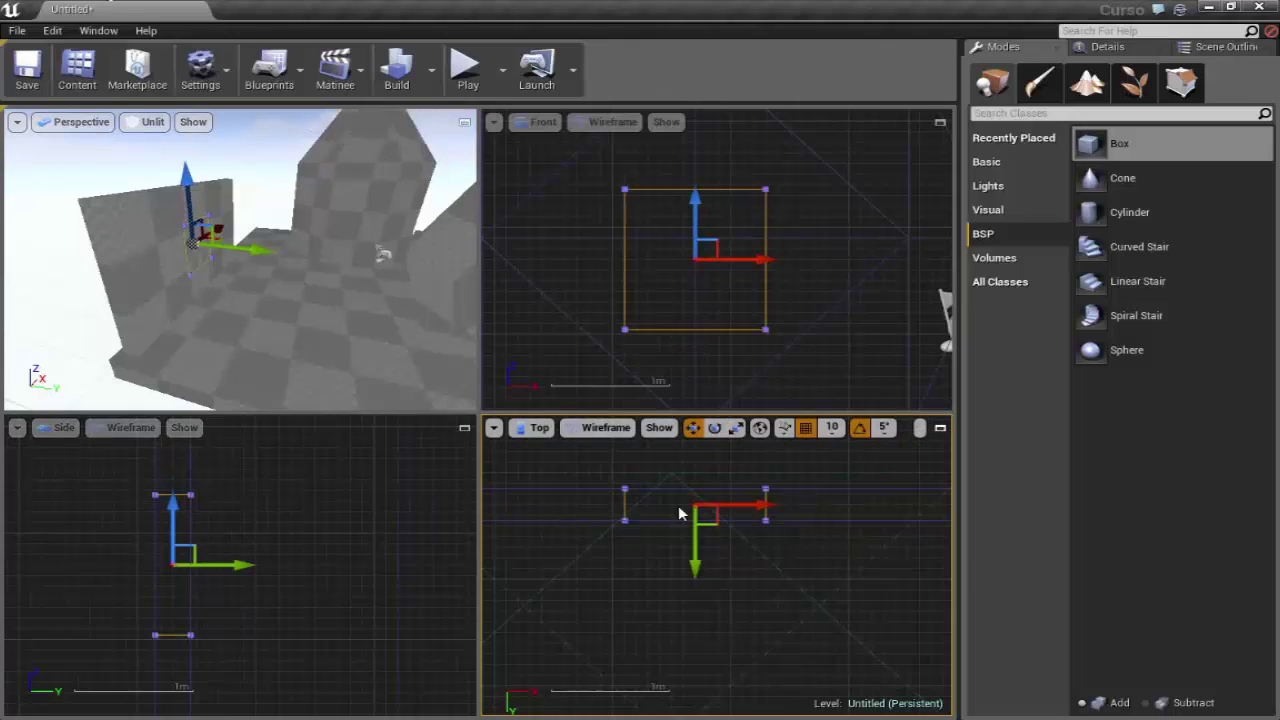
pyautogui.moveTo(640, 522); pyautogui.dragTo(688, 572)
pyautogui.moveTo(328, 363)
pyautogui.mouseDown()
pyautogui.moveTo(340, 350)
pyautogui.moveTo(330, 330)
pyautogui.mouseUp()
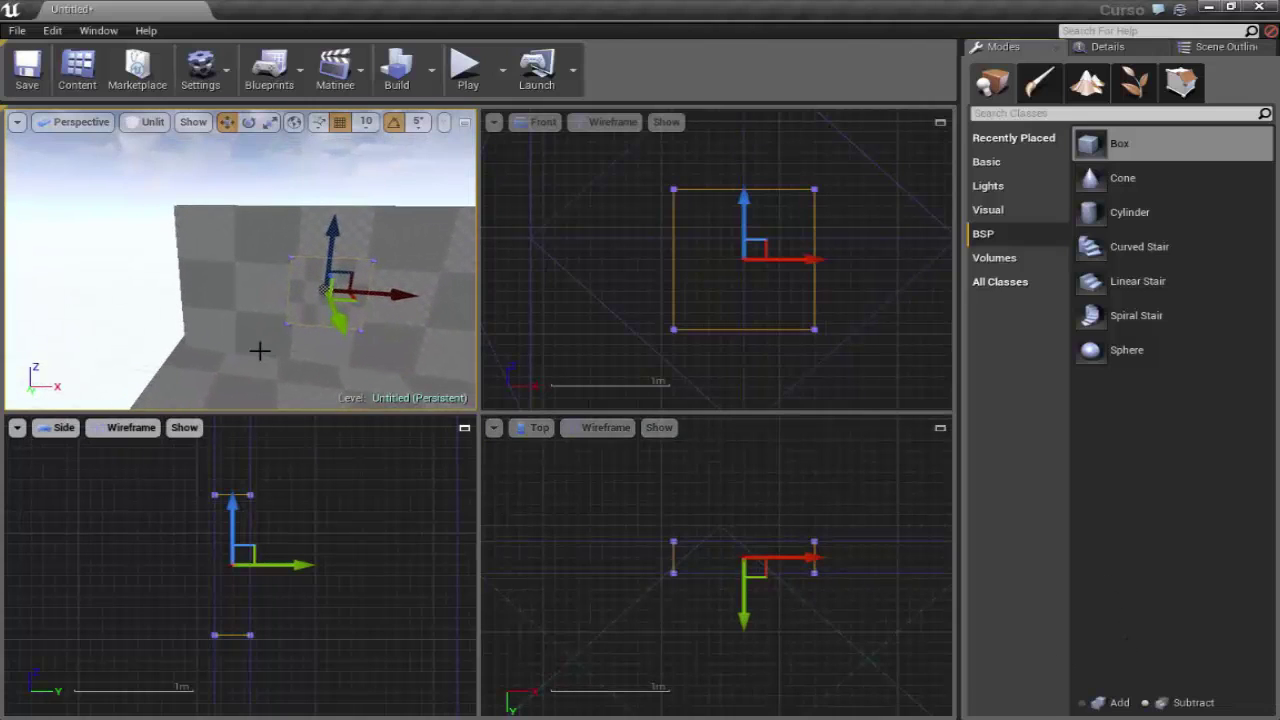
pyautogui.moveTo(257, 351); pyautogui.dragTo(240, 323, button='right')
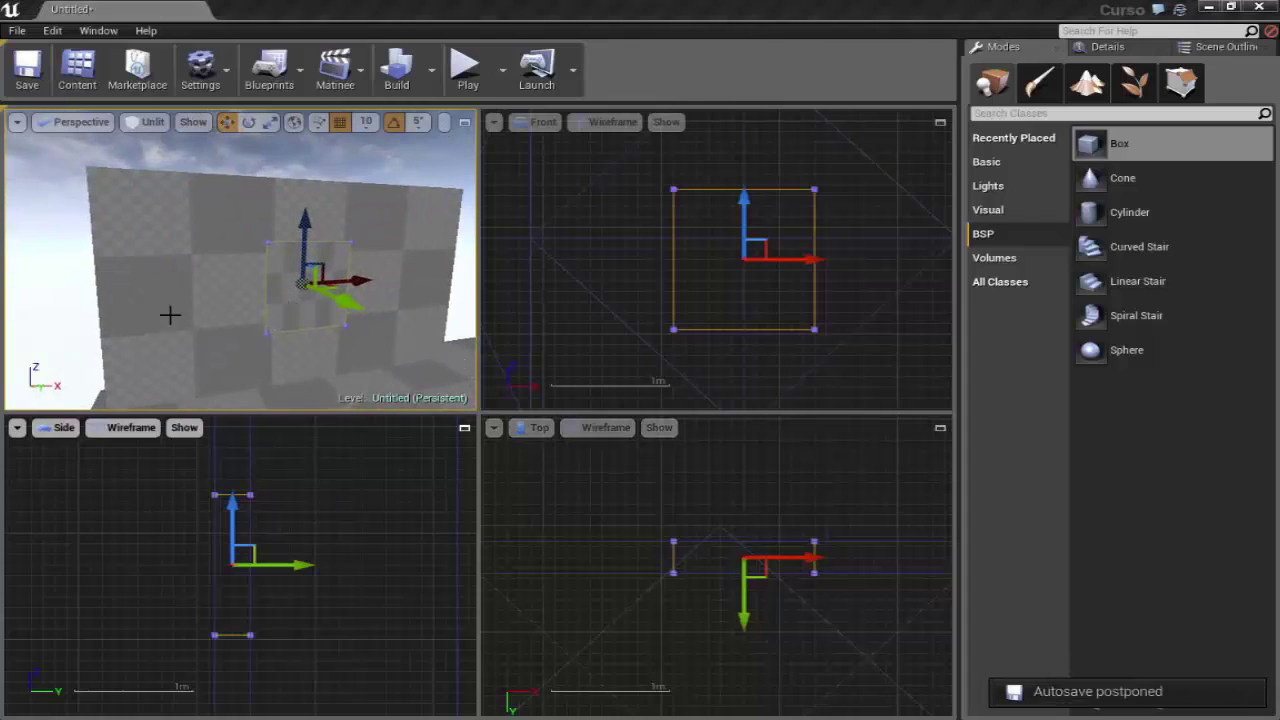
pyautogui.moveTo(217, 293); pyautogui.dragTo(216, 297, button='right')
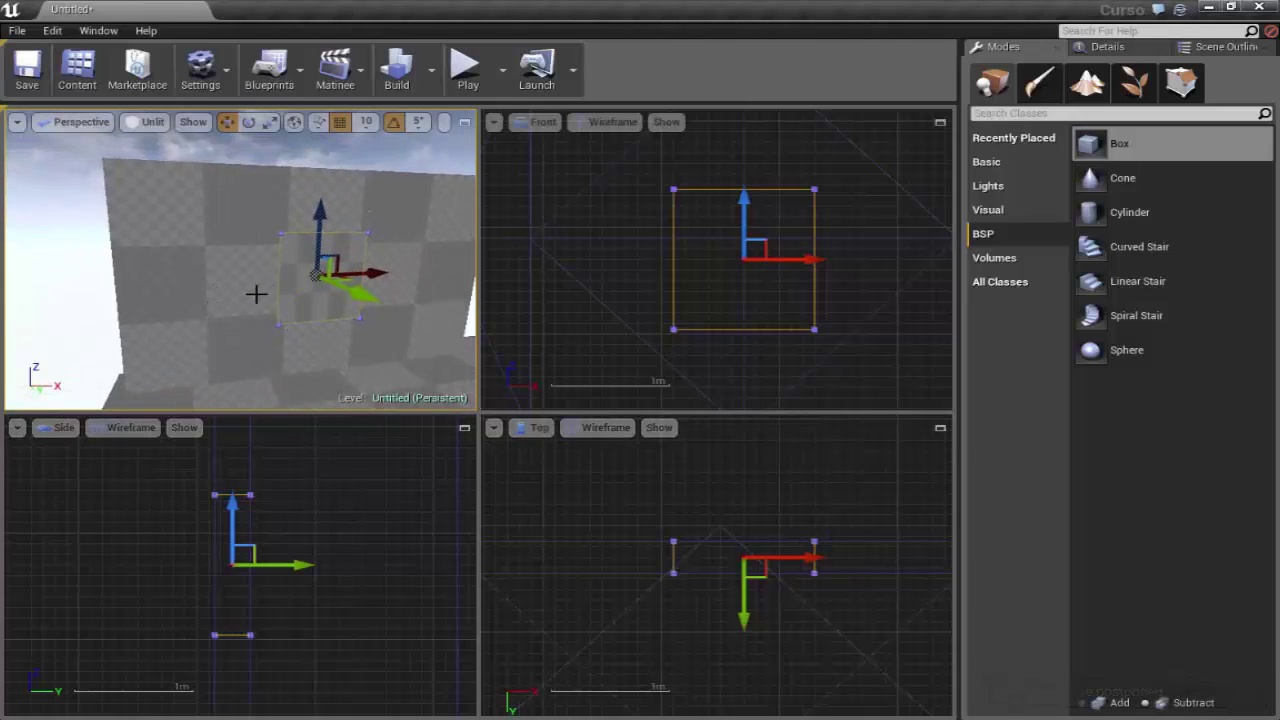
pyautogui.moveTo(256, 293); pyautogui.dragTo(237, 308, button='right')
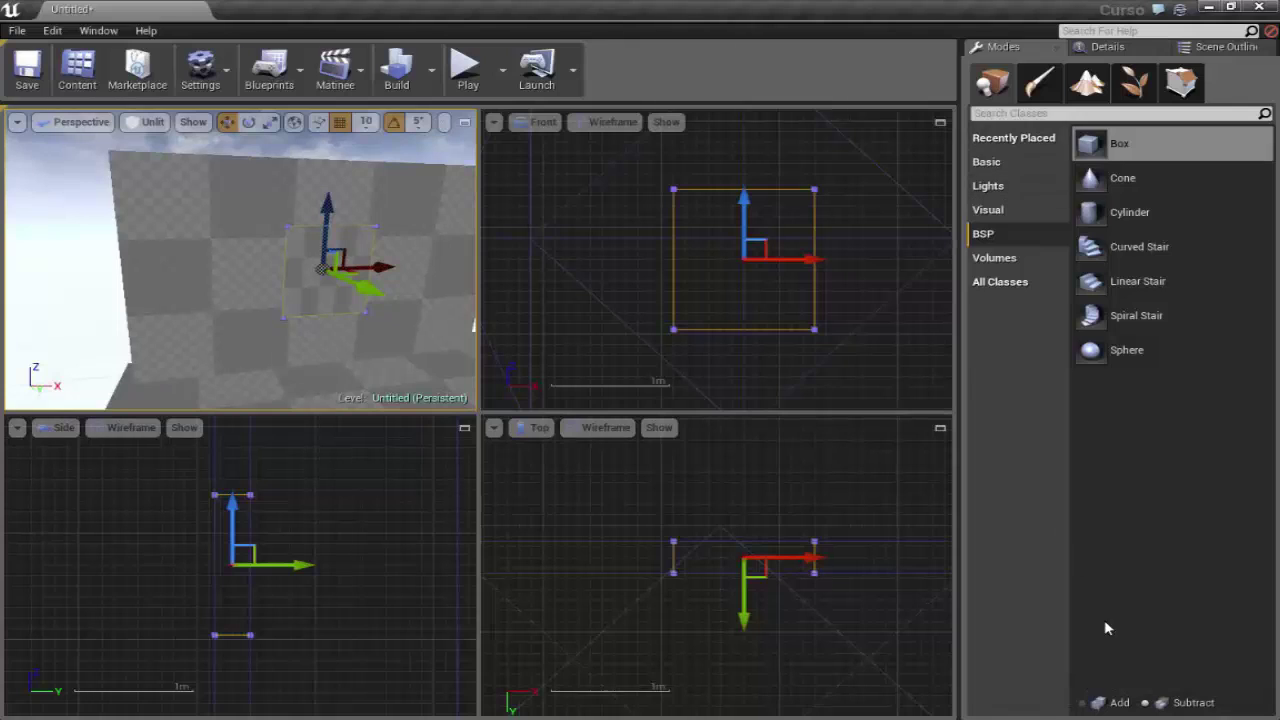
pyautogui.click(1150, 702)
# Change Box Brush2's Brush Type from Additive to Subtractive to cut the door opening
pyautogui.click(1100, 47)
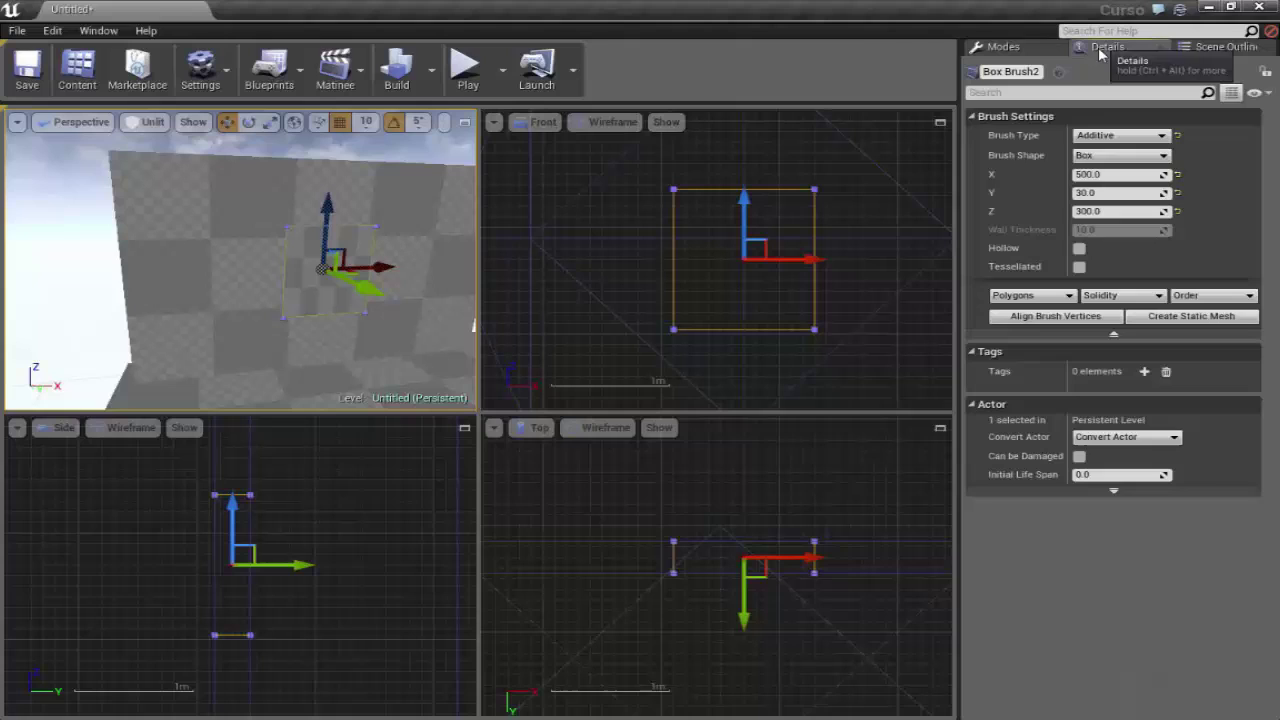
pyautogui.click(1094, 135)
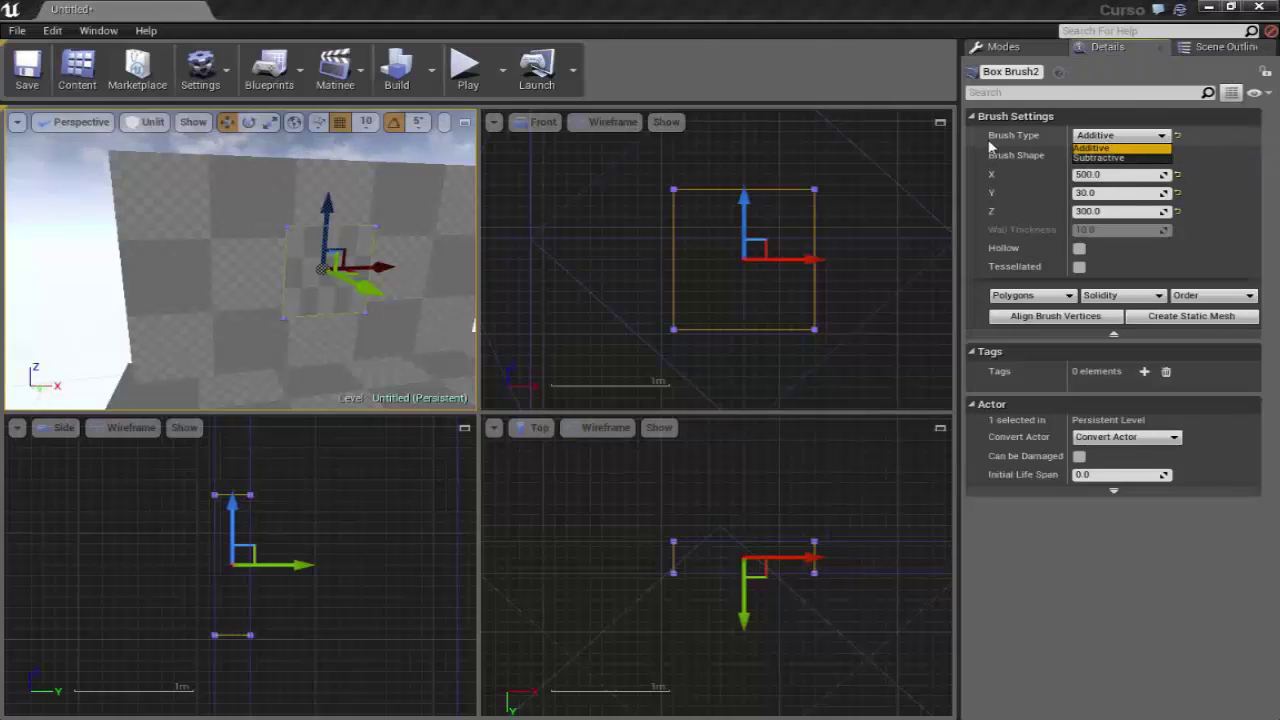
pyautogui.click(1098, 157)
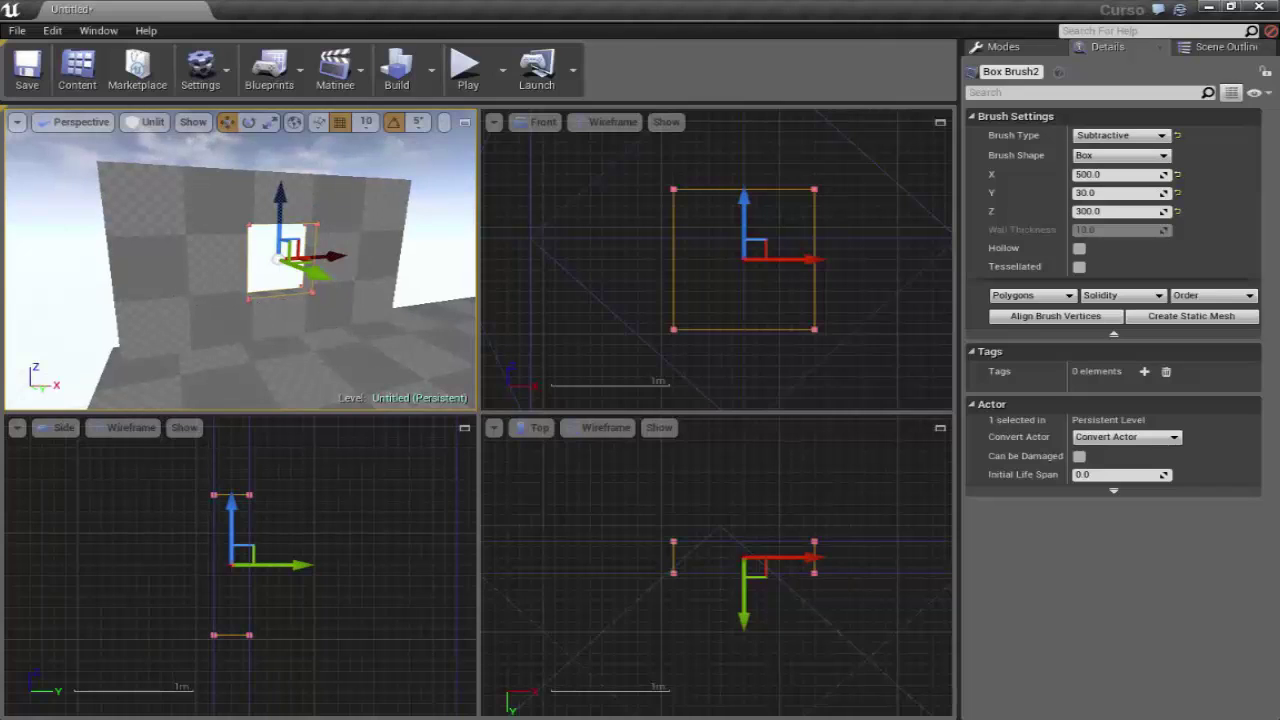
pyautogui.click(1000, 47)
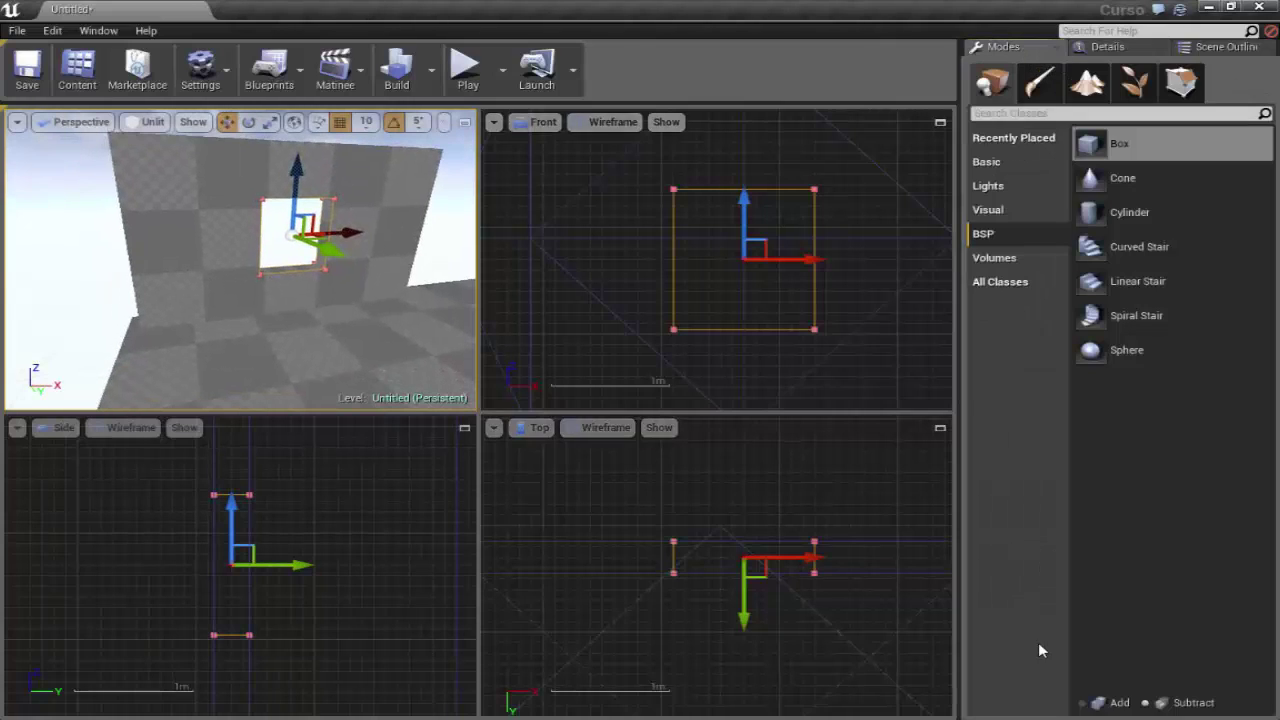
pyautogui.moveTo(24, 212); pyautogui.dragTo(60, 200)
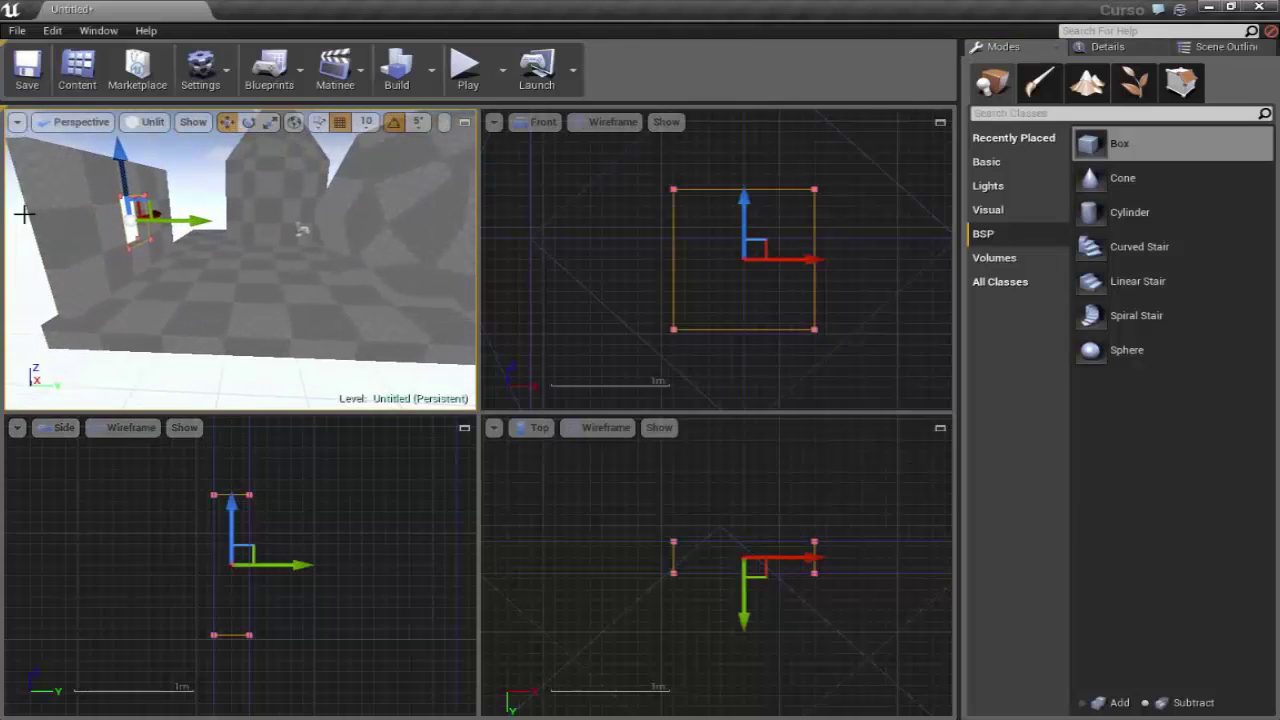
pyautogui.click(56, 220)
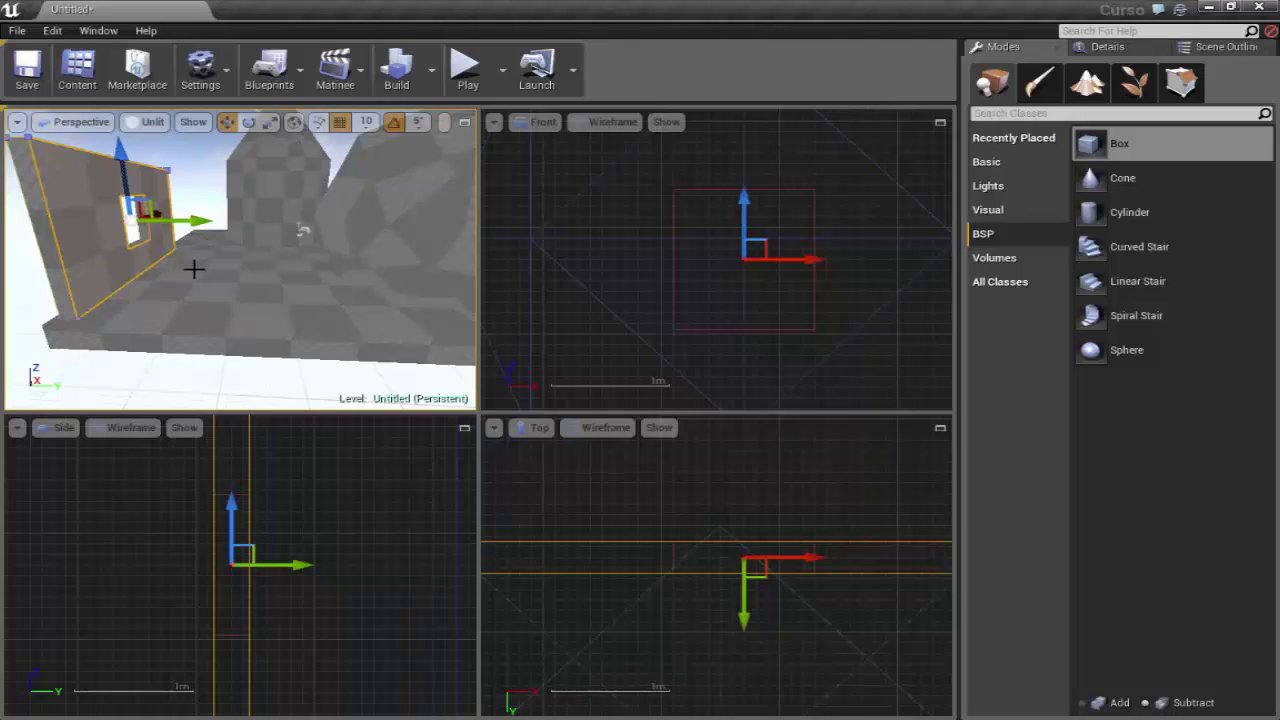
pyautogui.moveTo(212, 272); pyautogui.dragTo(215, 235)
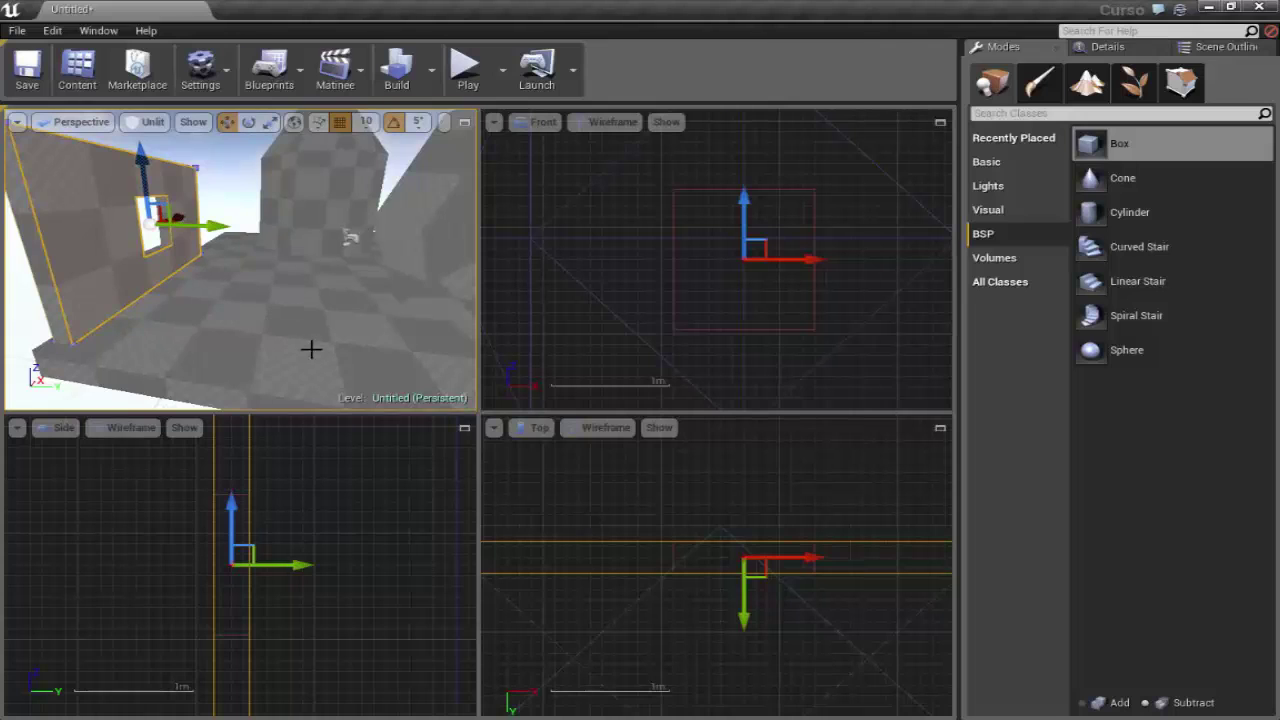
pyautogui.moveTo(311, 348); pyautogui.dragTo(303, 309)
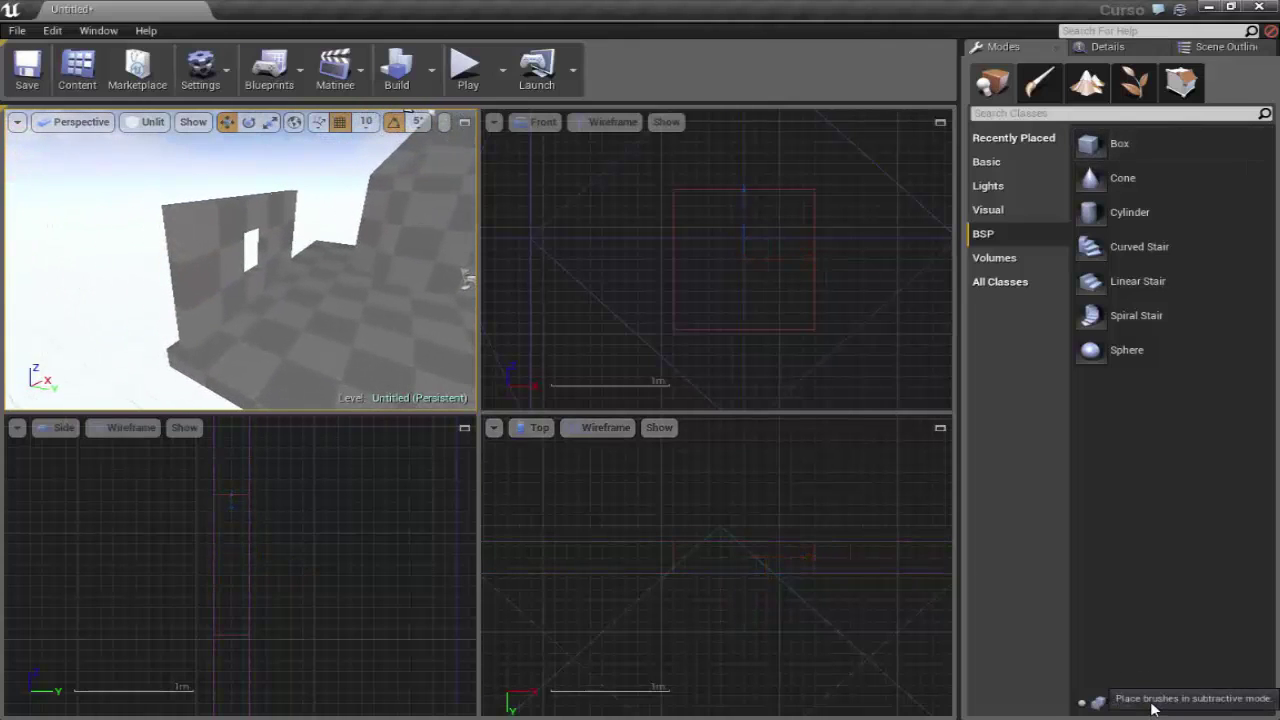
pyautogui.moveTo(368, 380); pyautogui.dragTo(390, 378)
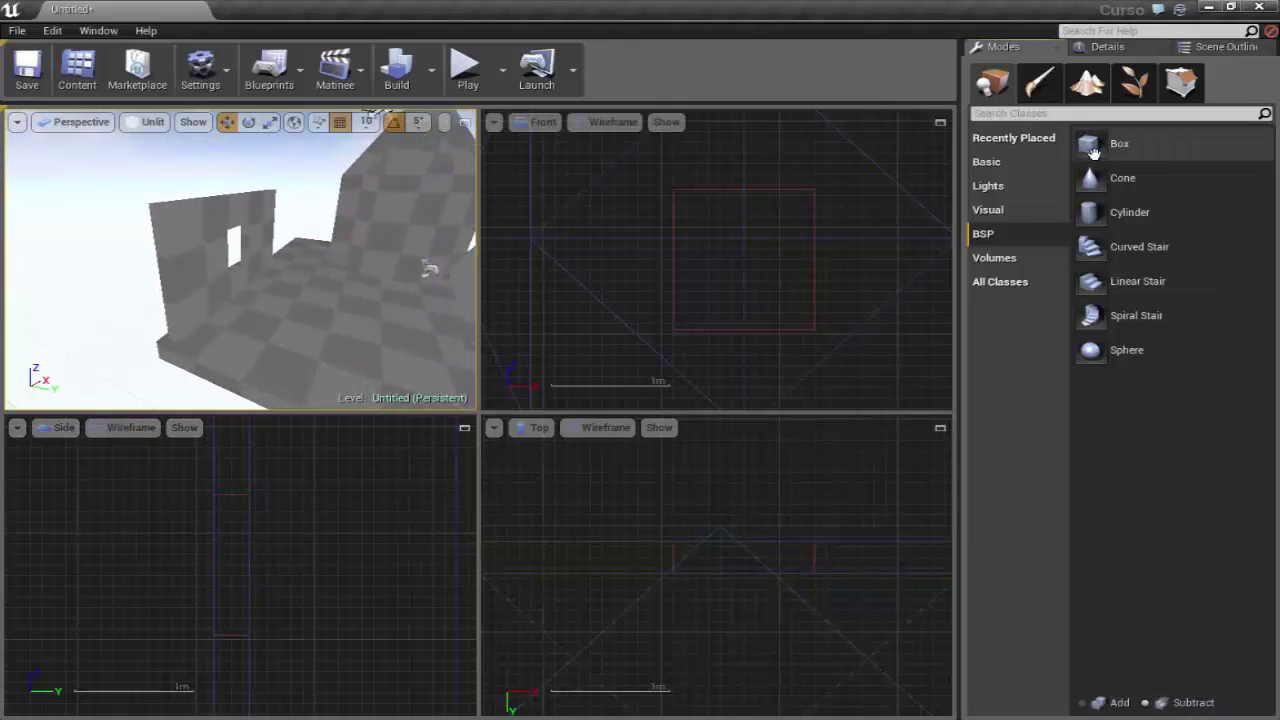
pyautogui.moveTo(1110, 143); pyautogui.dragTo(325, 289)
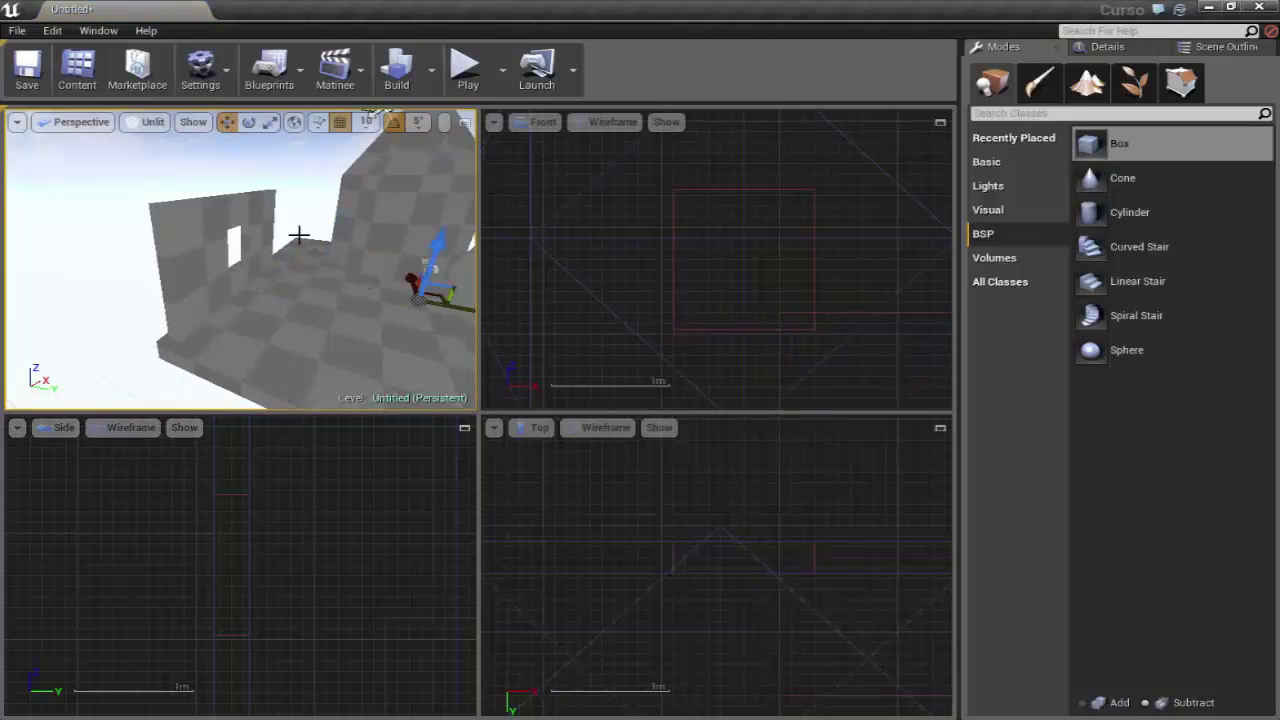
pyautogui.moveTo(280, 317); pyautogui.dragTo(292, 317)
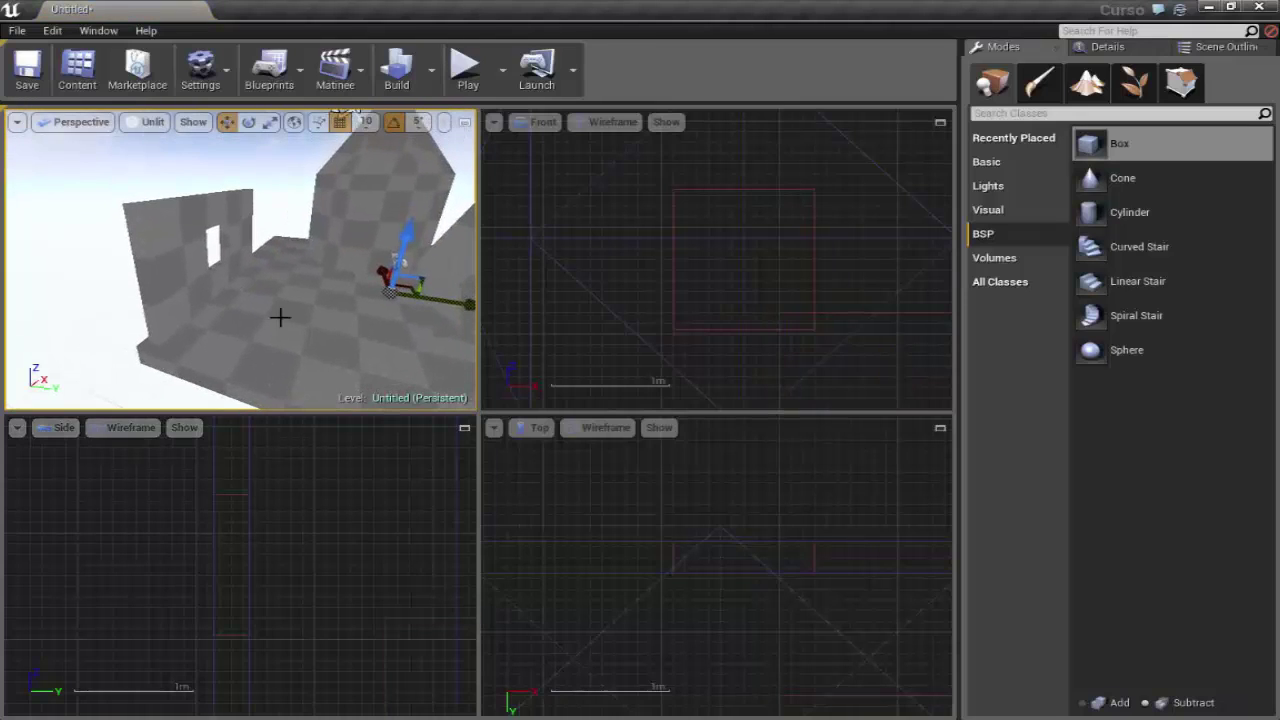
pyautogui.hotkey('ctrl', 'z')
pyautogui.hotkey('ctrl', 'z')
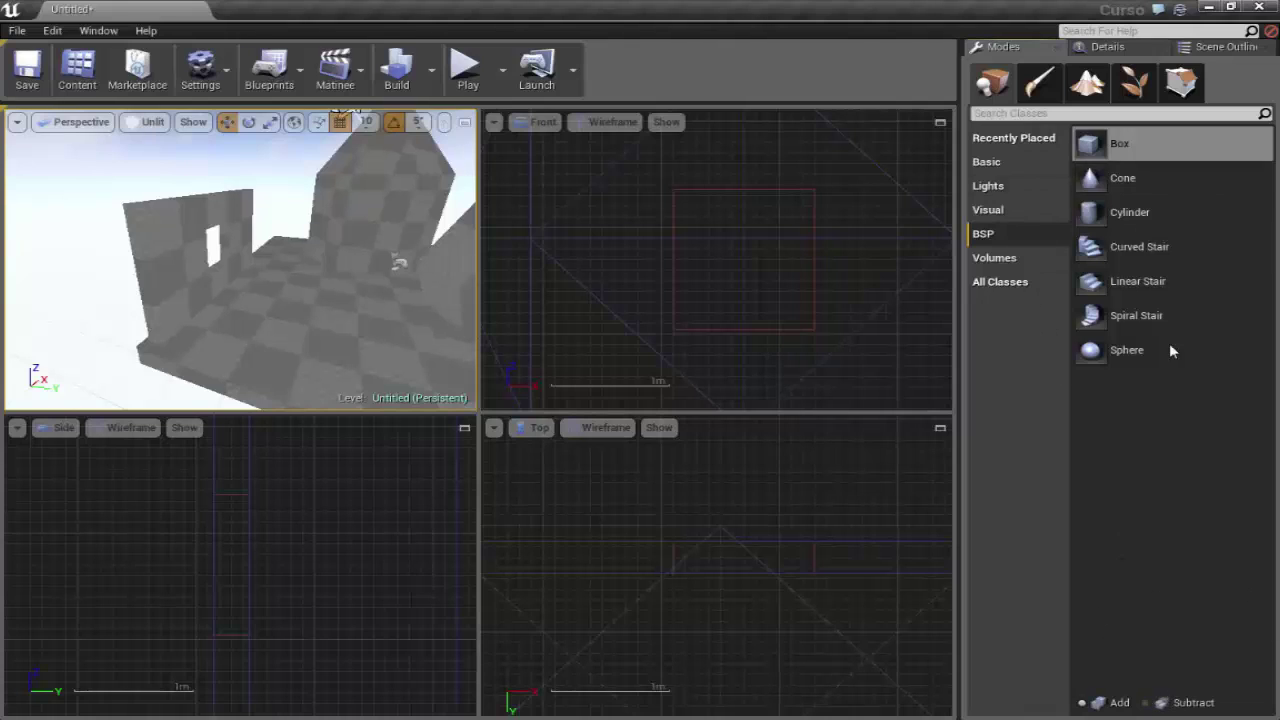
# Show the Details panel and select the subtractive door brush, undoing accidental moves
pyautogui.click(1108, 50)
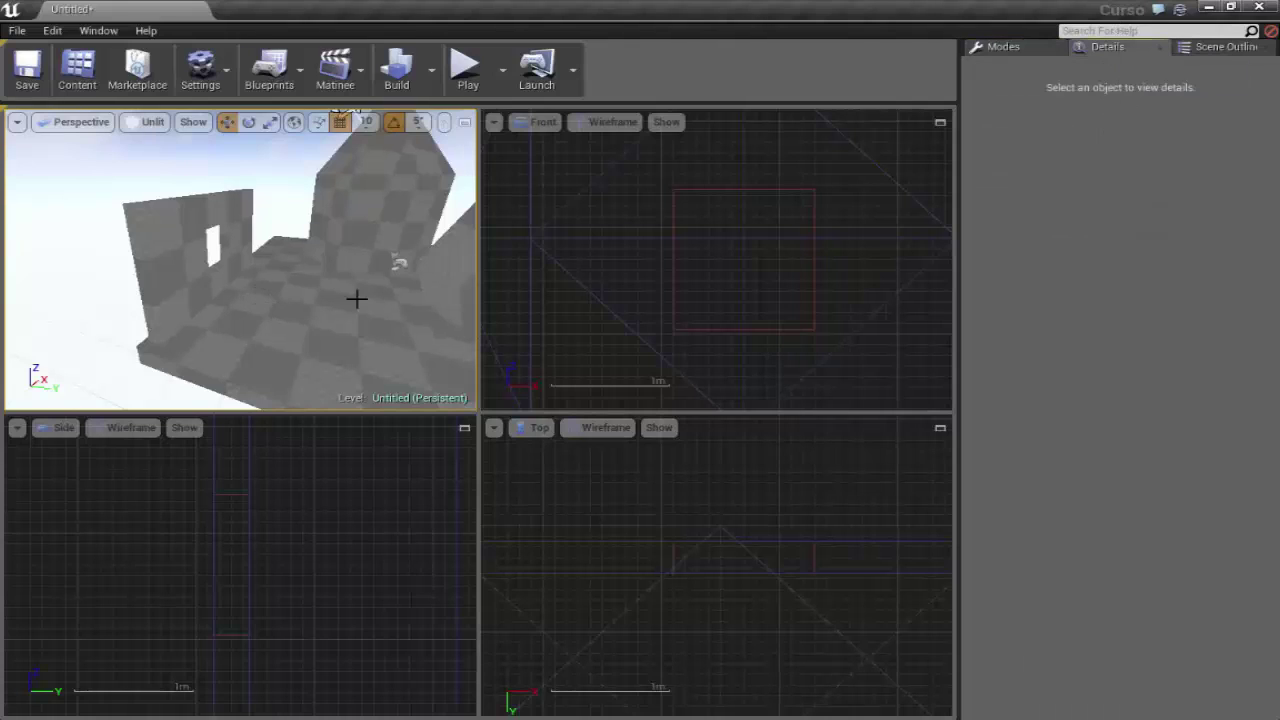
pyautogui.click(222, 216)
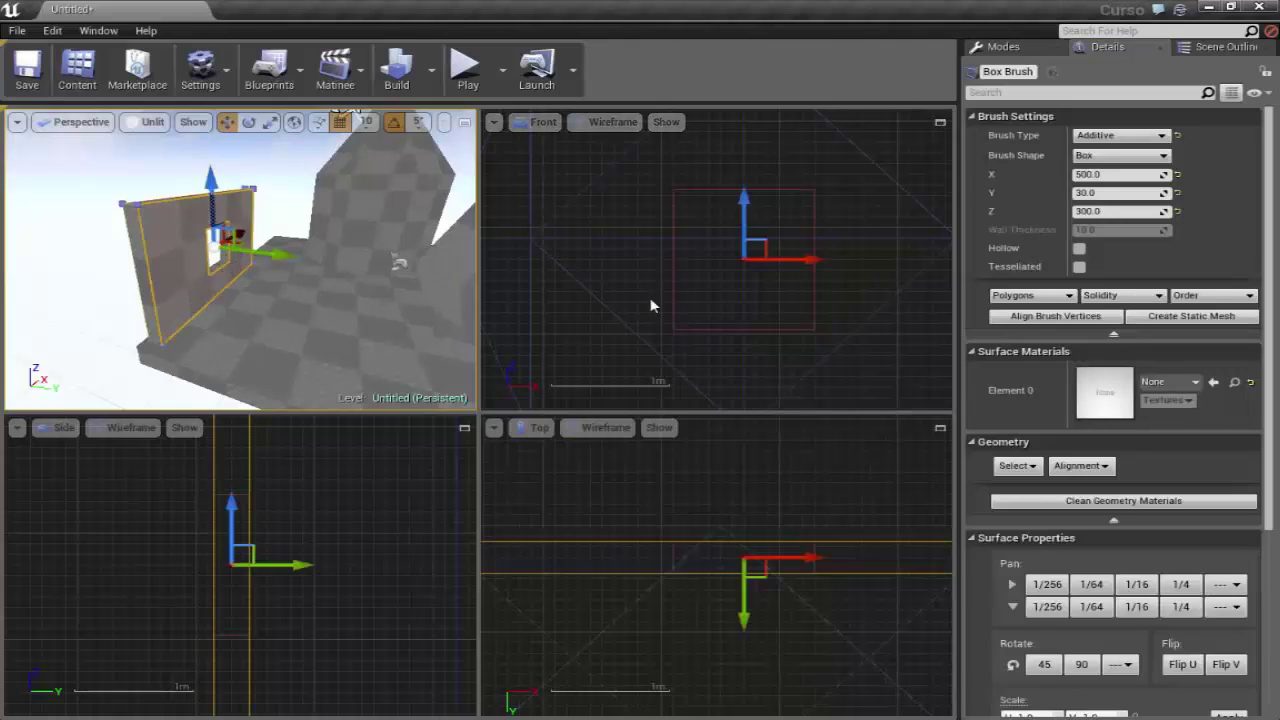
pyautogui.click(673, 275)
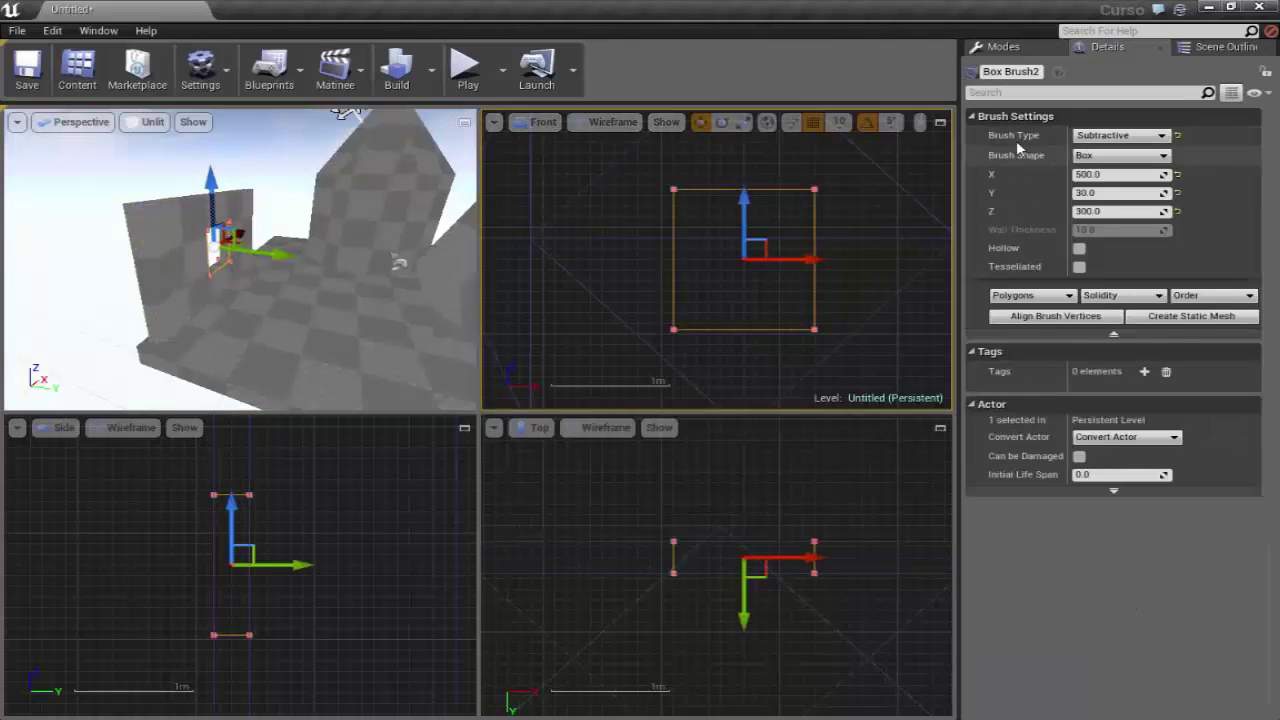
pyautogui.moveTo(305, 330); pyautogui.dragTo(110, 239)
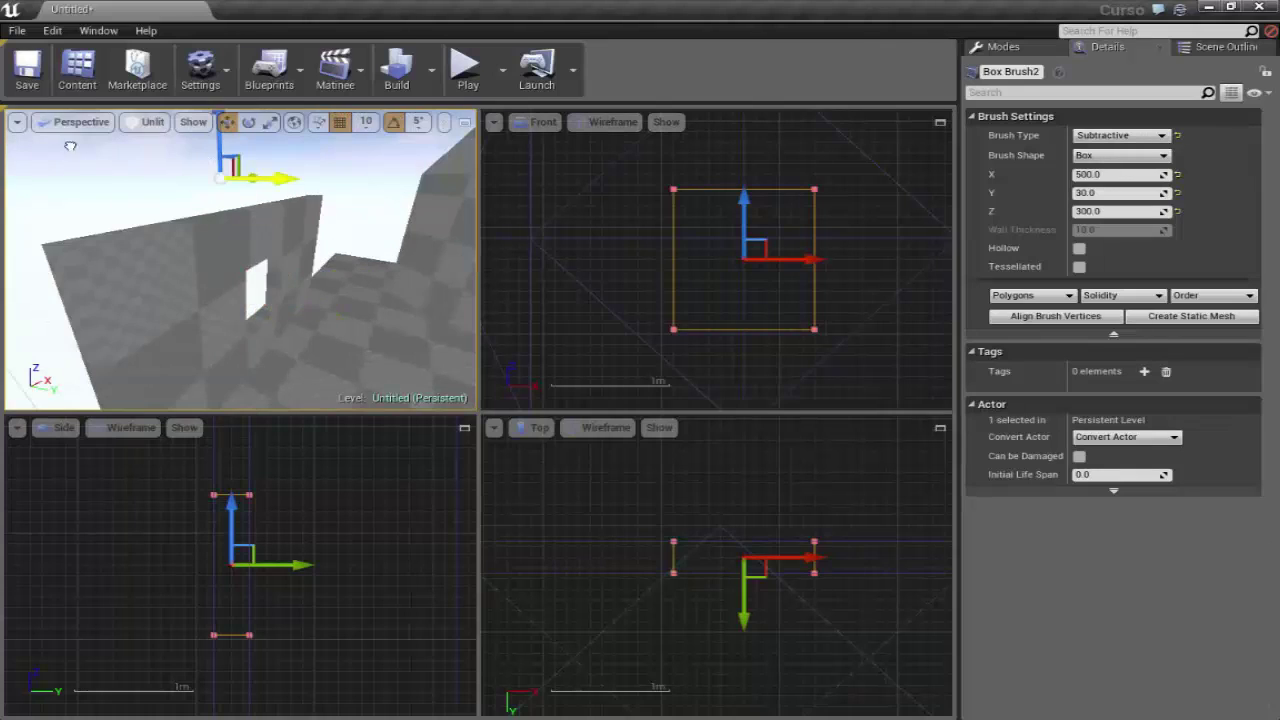
pyautogui.hotkey('ctrl', 'z')
pyautogui.press('f')
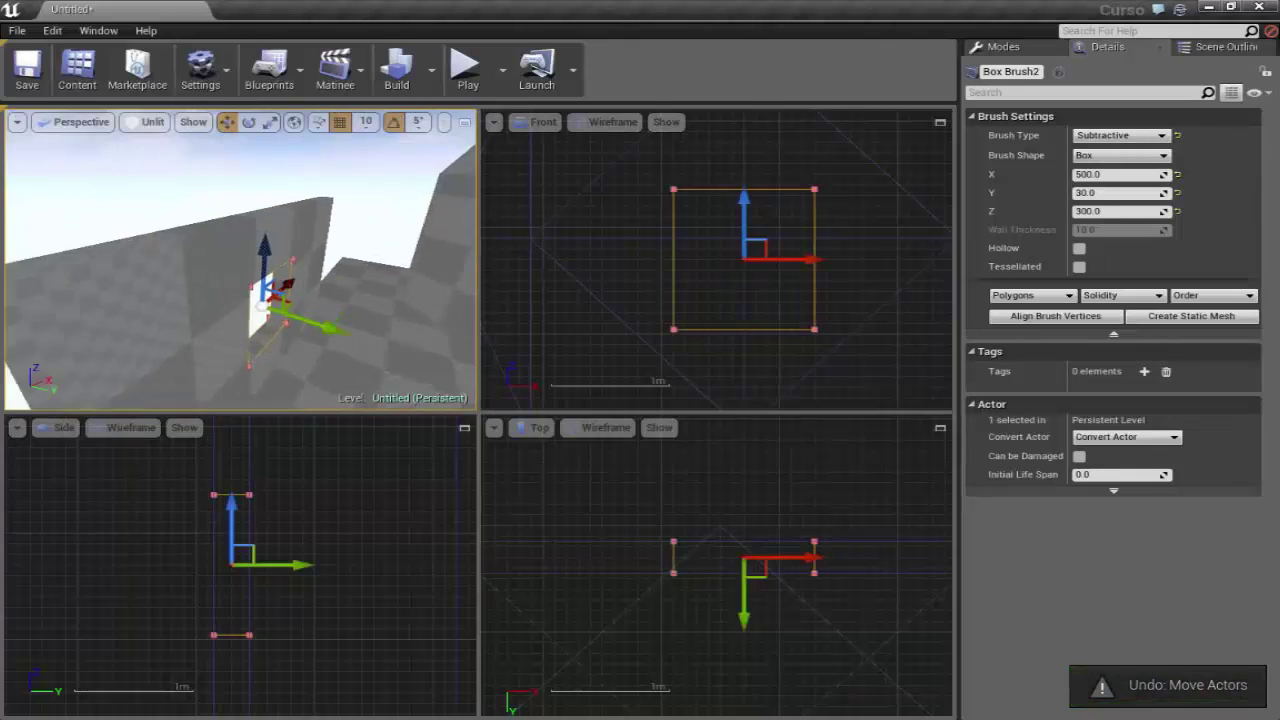
# Slide the door brush sideways along the wall and lower it toward the floor
pyautogui.moveTo(337, 257)
pyautogui.mouseDown()
pyautogui.moveTo(372, 257)
pyautogui.moveTo(312, 269)
pyautogui.mouseUp()
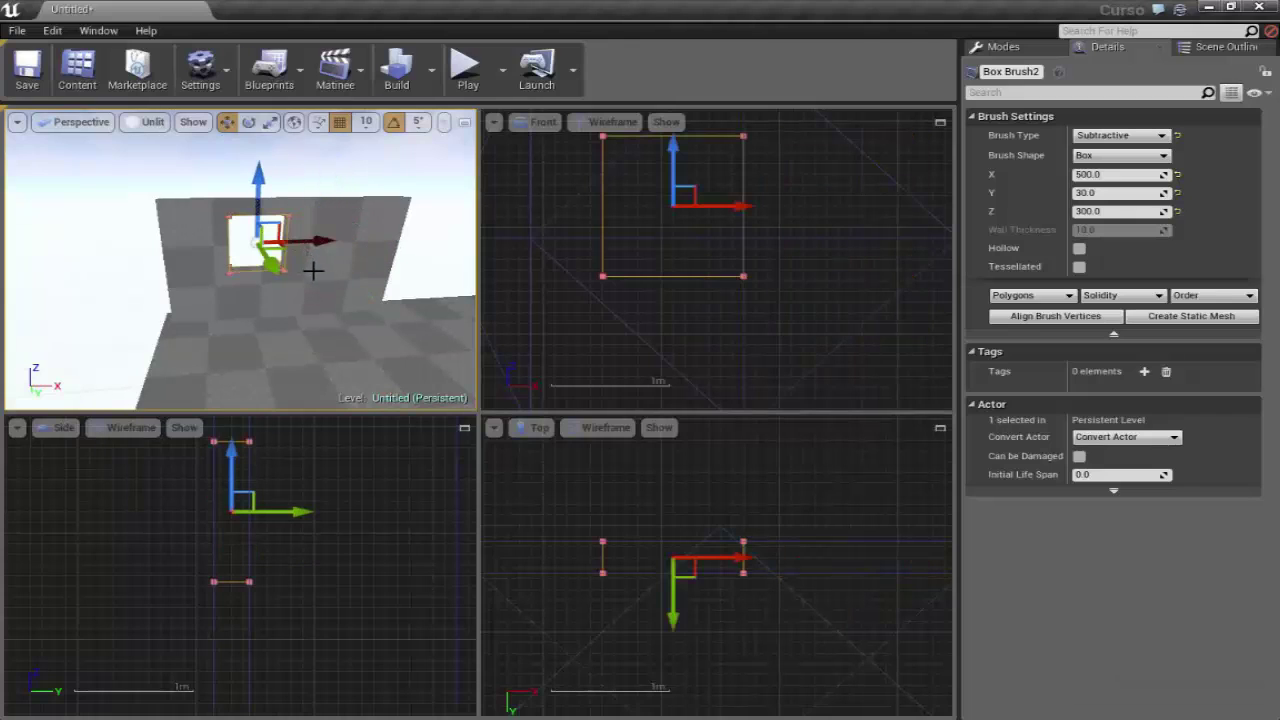
pyautogui.moveTo(256, 197); pyautogui.dragTo(257, 228)
pyautogui.moveTo(322, 268); pyautogui.dragTo(369, 268)
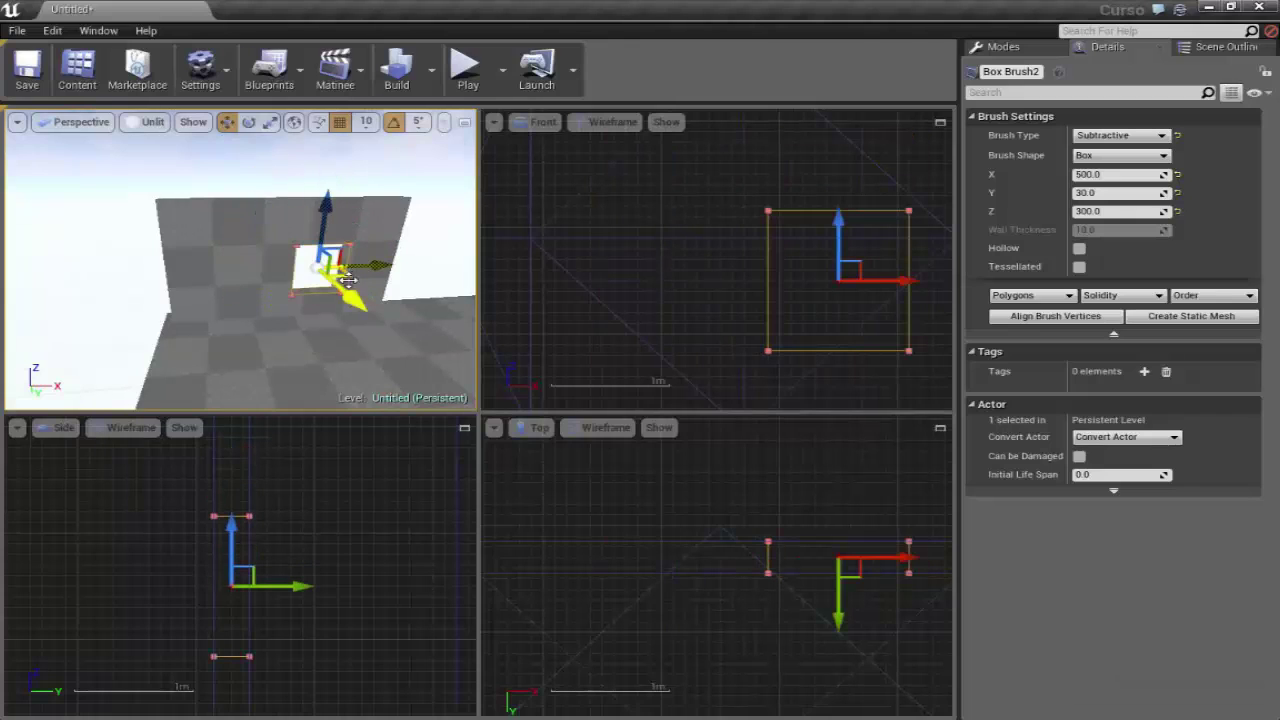
pyautogui.hotkey('ctrl', 'z')
pyautogui.hotkey('ctrl', 'z')
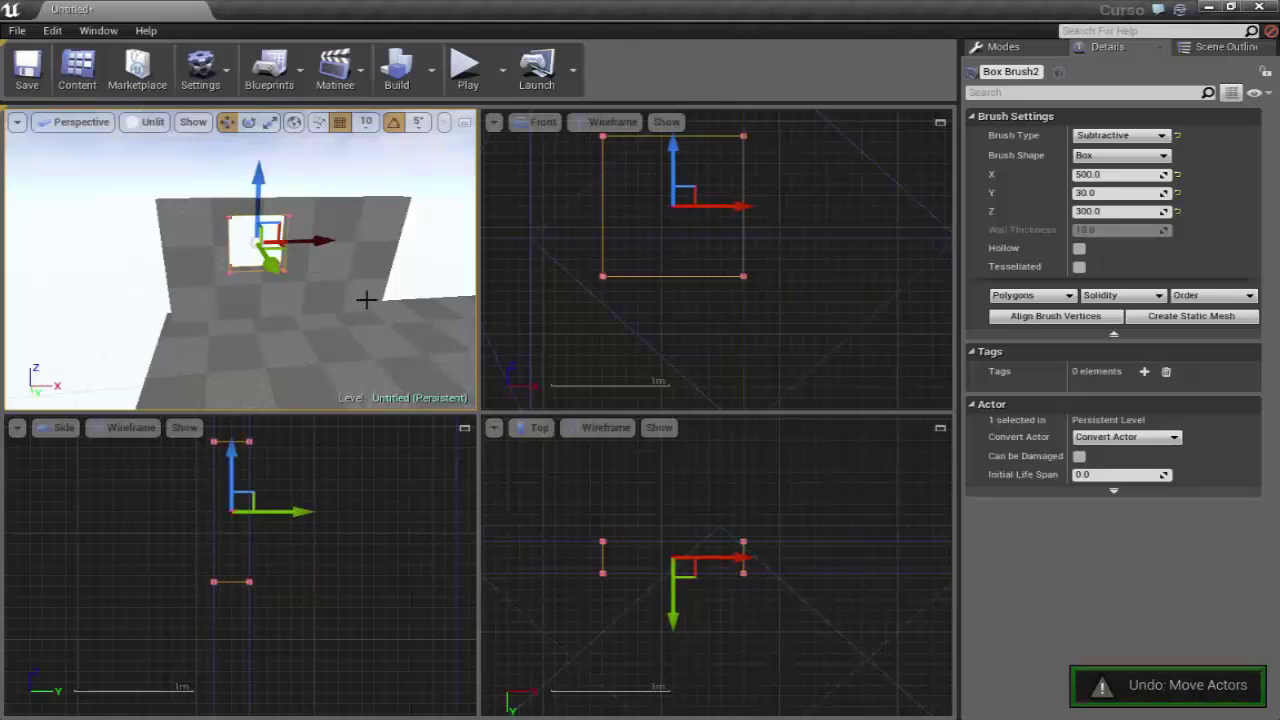
pyautogui.hotkey('ctrl', 'z')
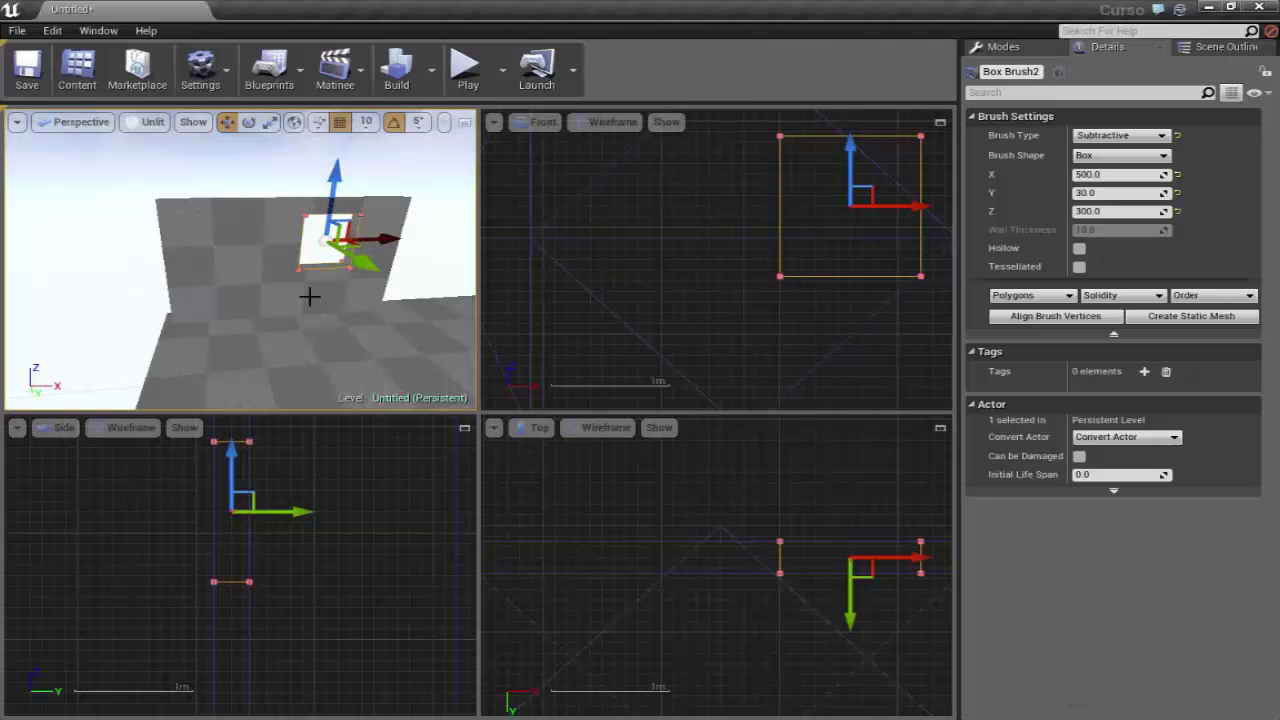
pyautogui.moveTo(284, 313); pyautogui.dragTo(300, 290)
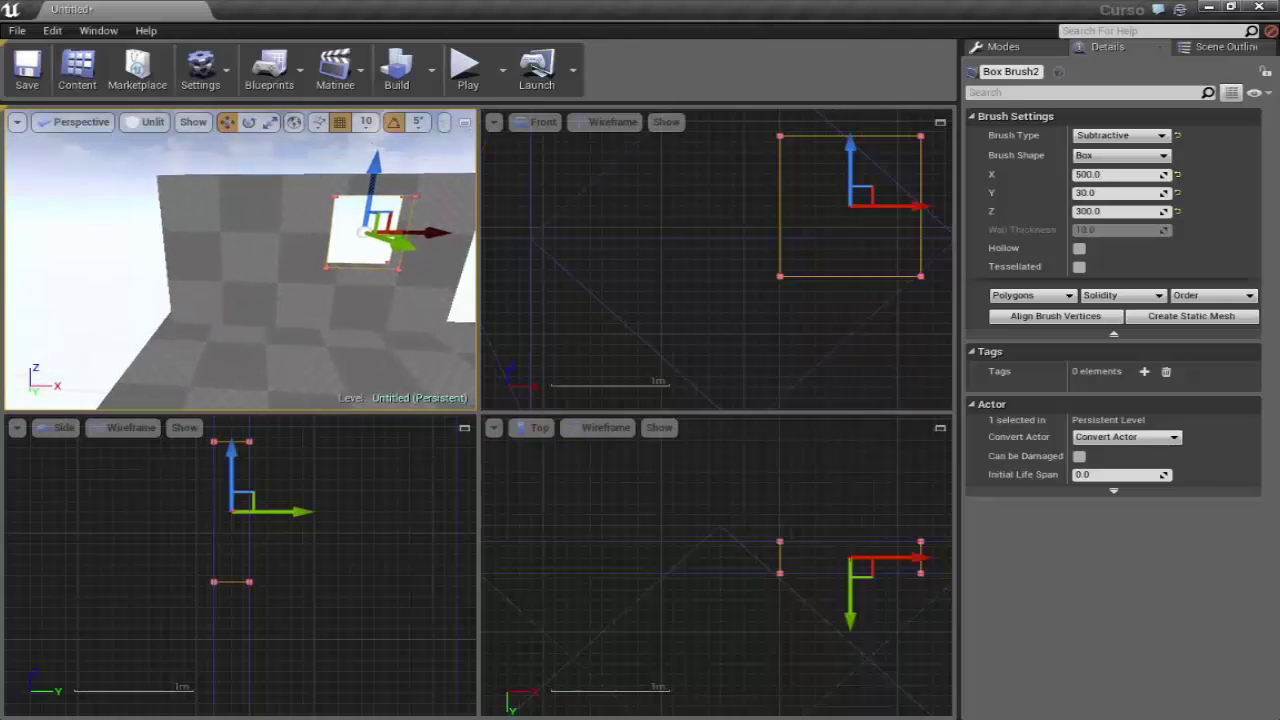
pyautogui.moveTo(313, 214)
pyautogui.mouseDown()
pyautogui.moveTo(335, 286)
pyautogui.moveTo(229, 356)
pyautogui.mouseUp()
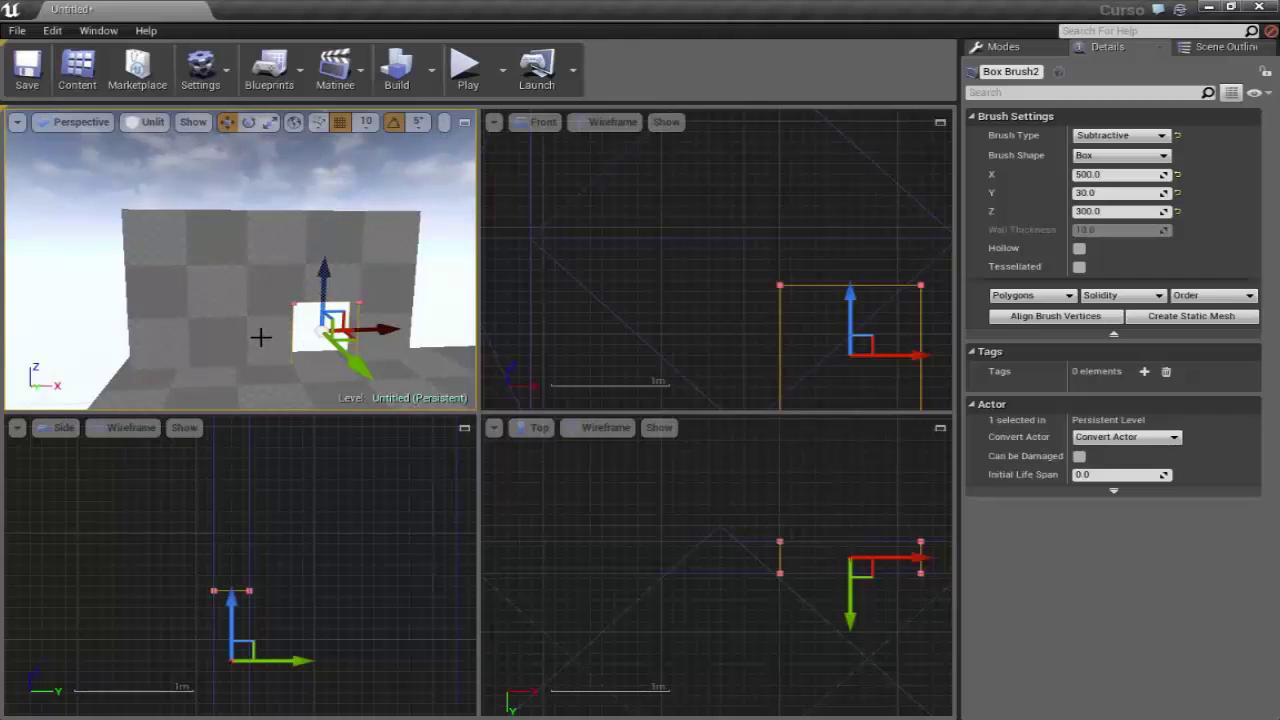
# Scale the door brush taller along Z, then raise it back up slightly
pyautogui.press('r')
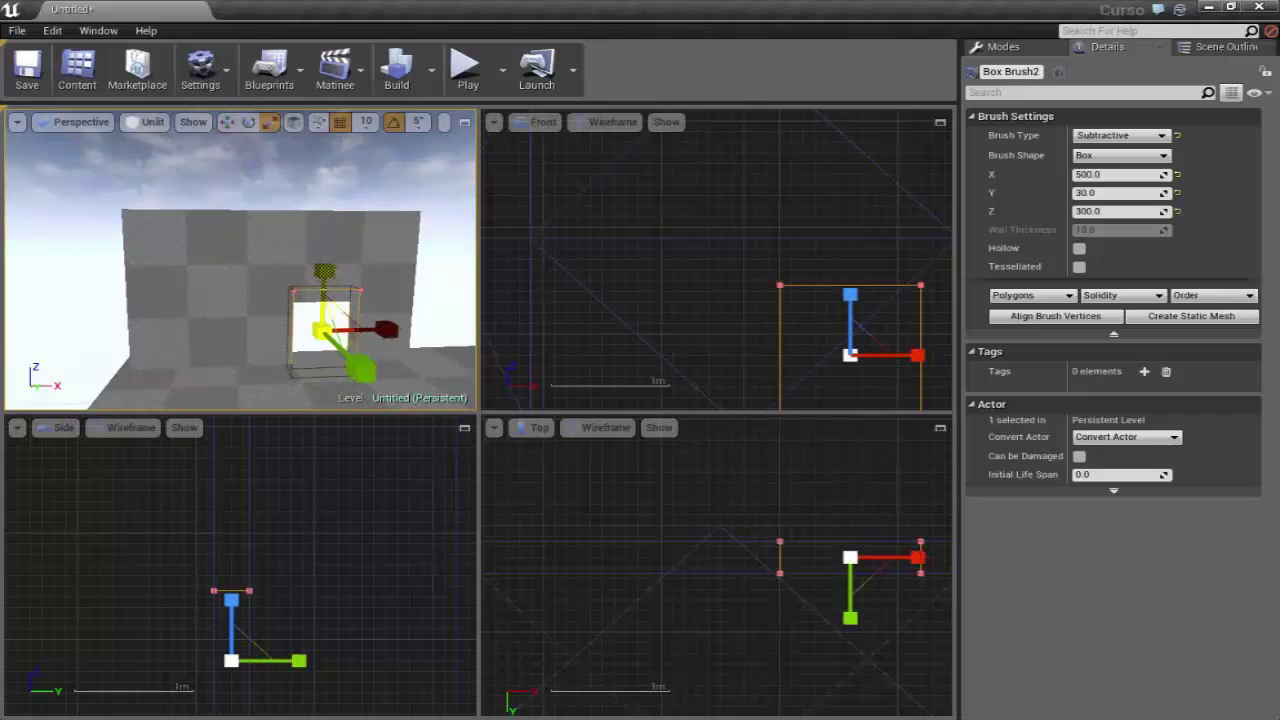
pyautogui.moveTo(323, 295); pyautogui.dragTo(323, 285)
pyautogui.press('w')
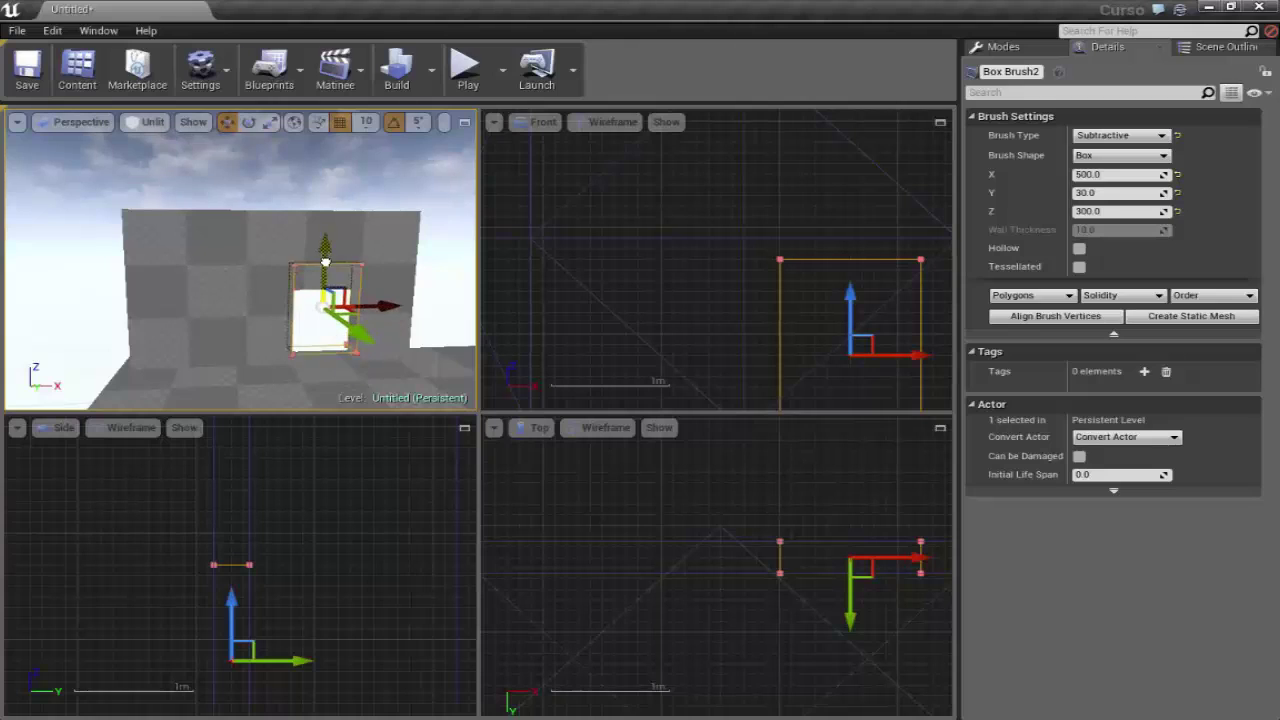
pyautogui.moveTo(322, 270); pyautogui.dragTo(323, 250)
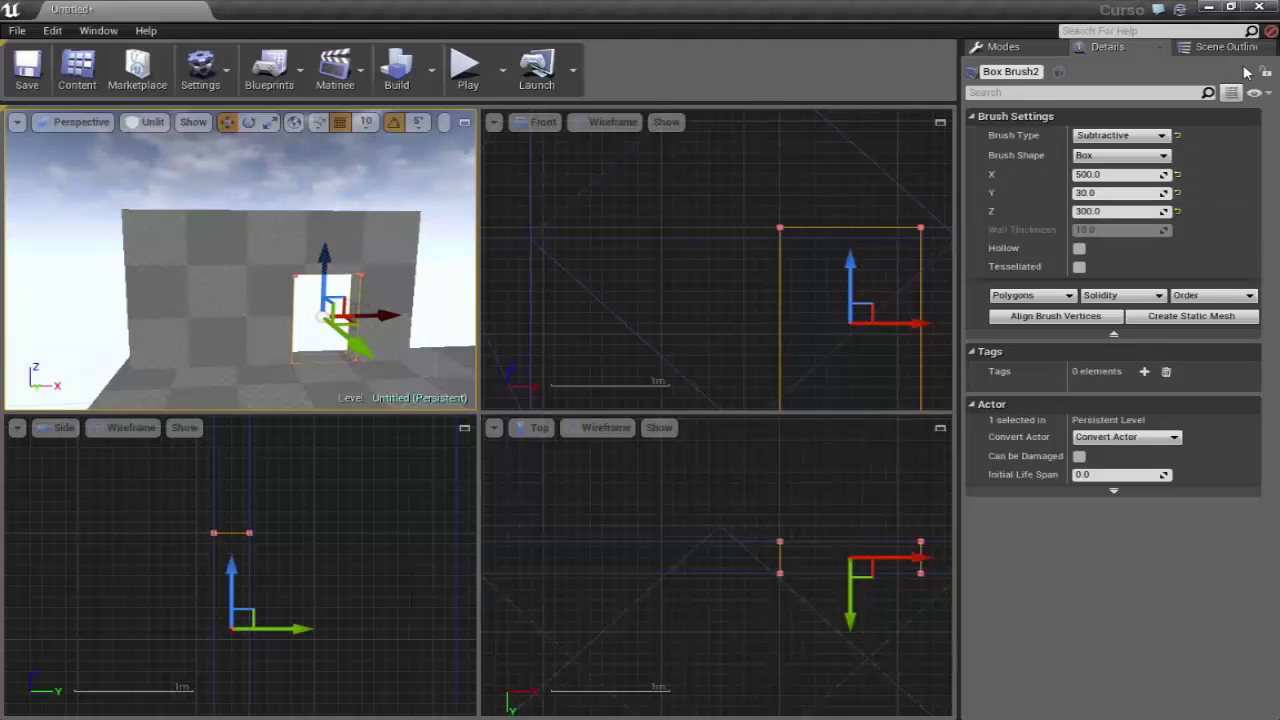
pyautogui.click(1003, 46)
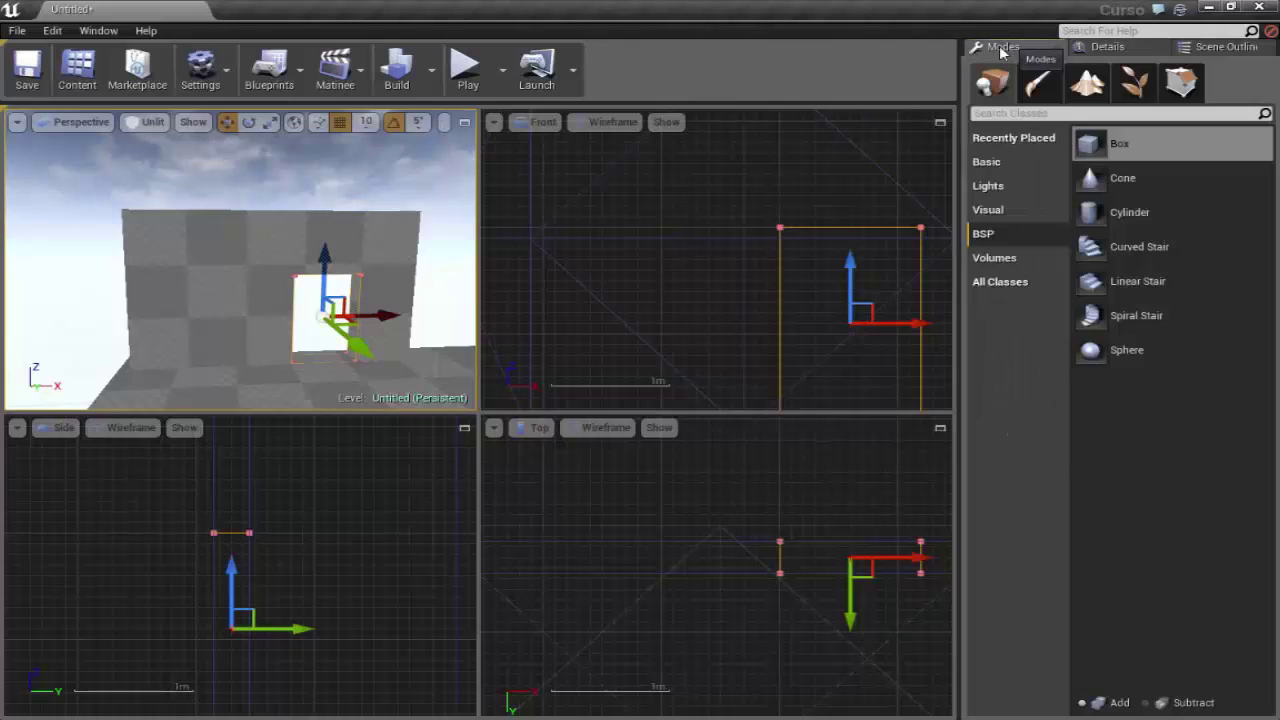
# Switch to Geometry Editing mode and turn the camera to face the door brush
pyautogui.click(1181, 82)
pyautogui.moveTo(286, 372); pyautogui.dragTo(7, 394, button='right')
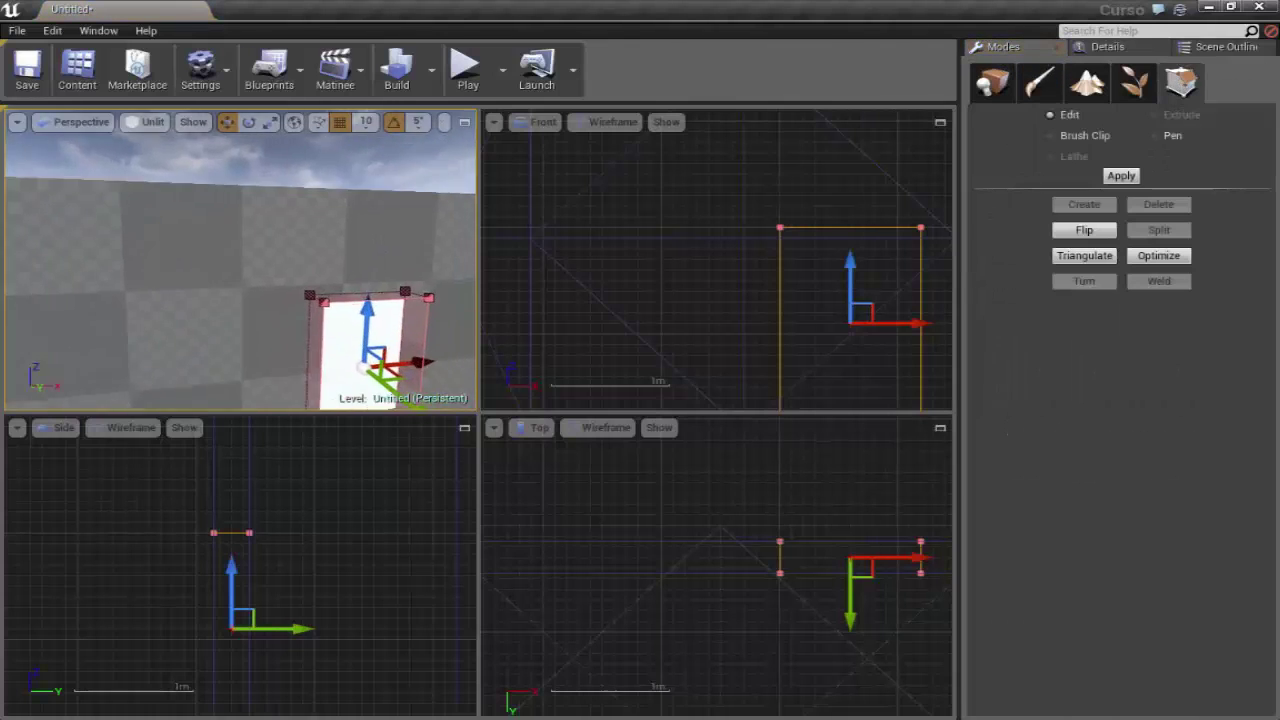
pyautogui.moveTo(305, 279); pyautogui.dragTo(305, 250, button='right')
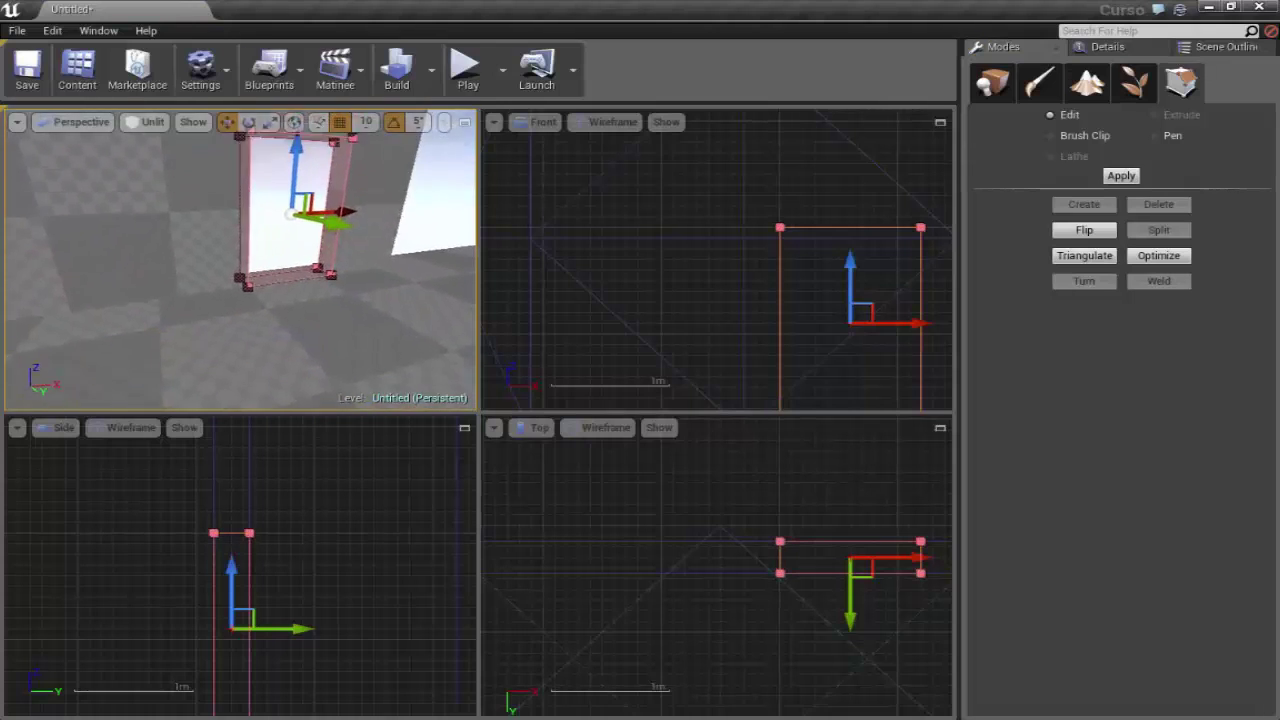
# Try moving the door brush's right face, undo it, and deselect the brush
pyautogui.click(320, 245)
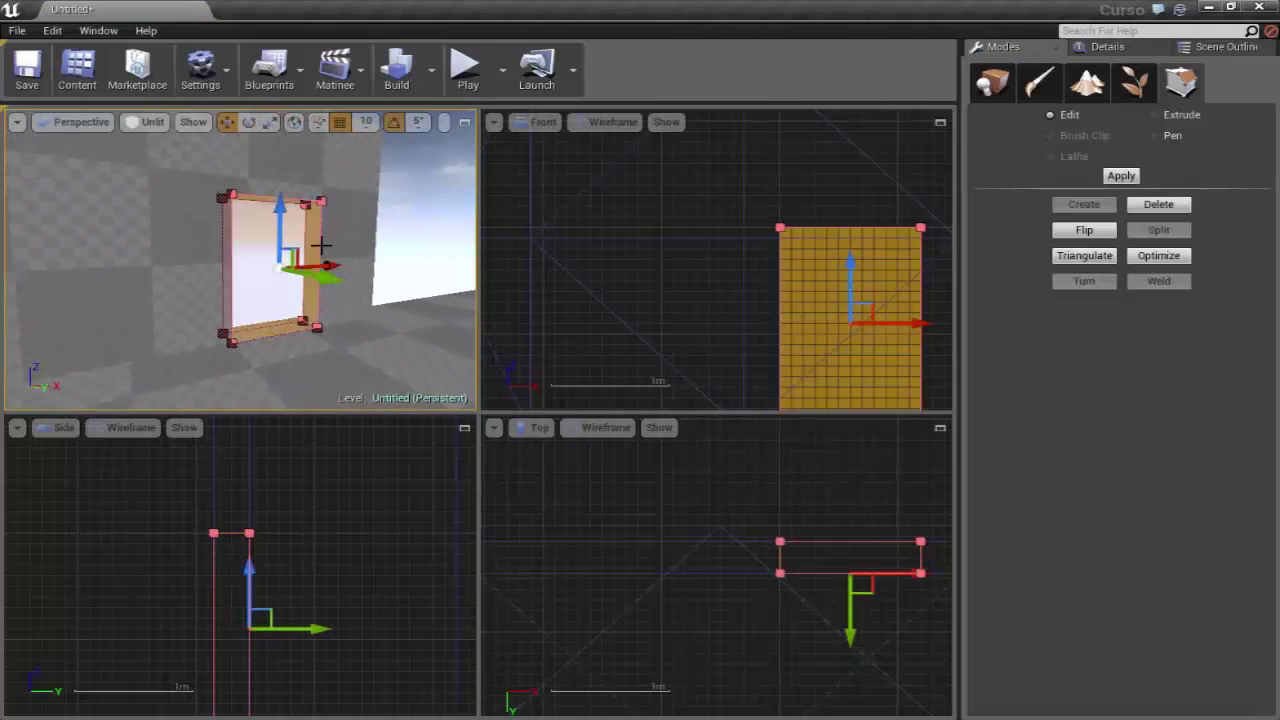
pyautogui.moveTo(332, 262); pyautogui.dragTo(296, 270)
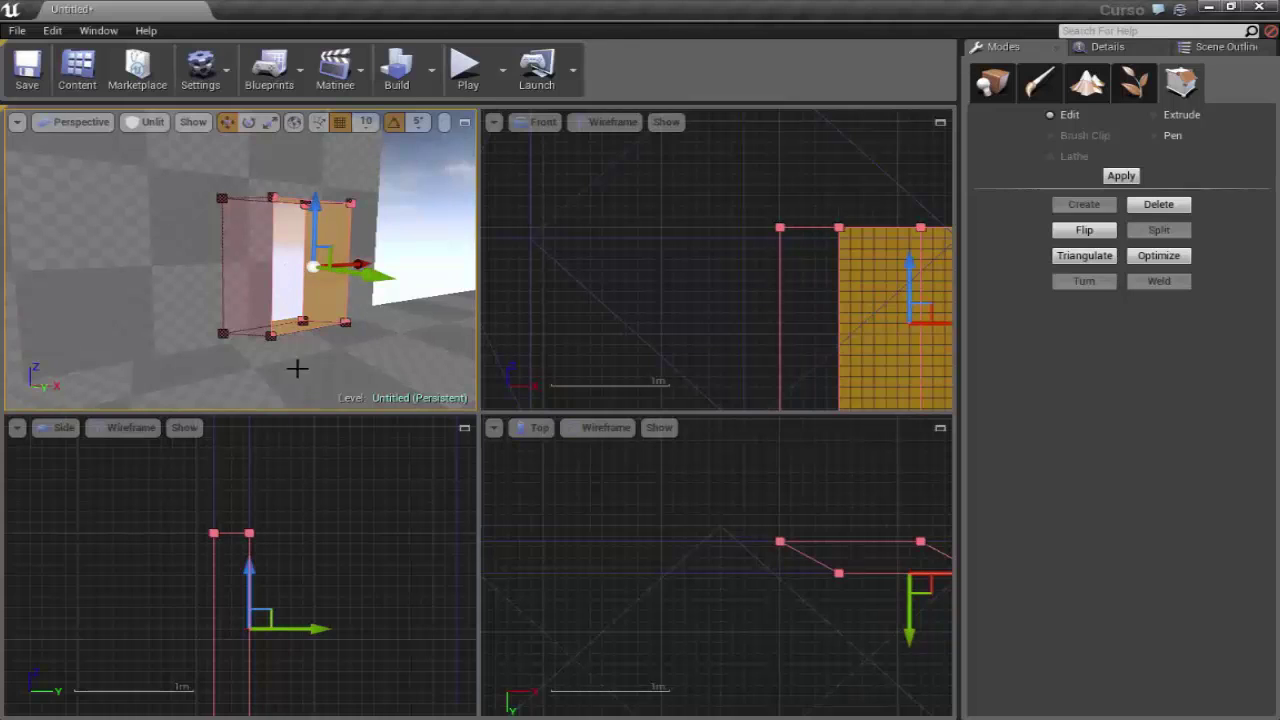
pyautogui.moveTo(297, 367); pyautogui.dragTo(306, 374, button='right')
pyautogui.hotkey('ctrl', 'z')
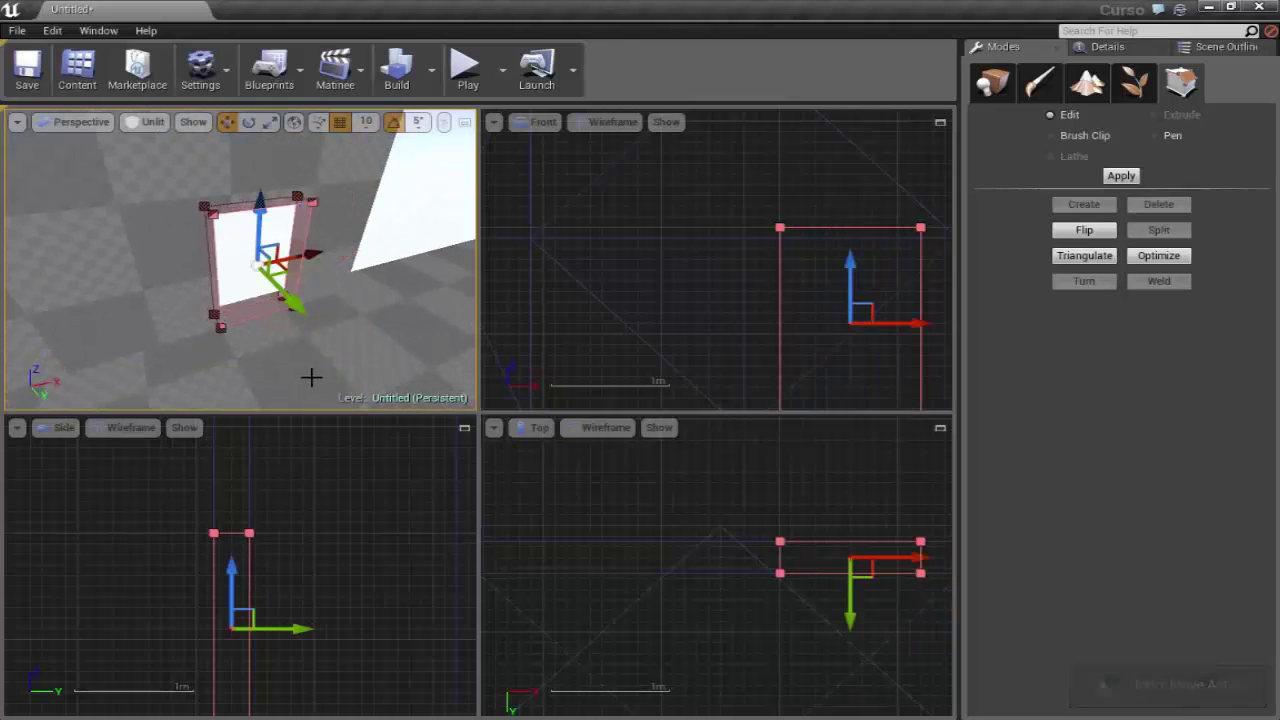
pyautogui.moveTo(384, 338); pyautogui.dragTo(390, 320, button='right')
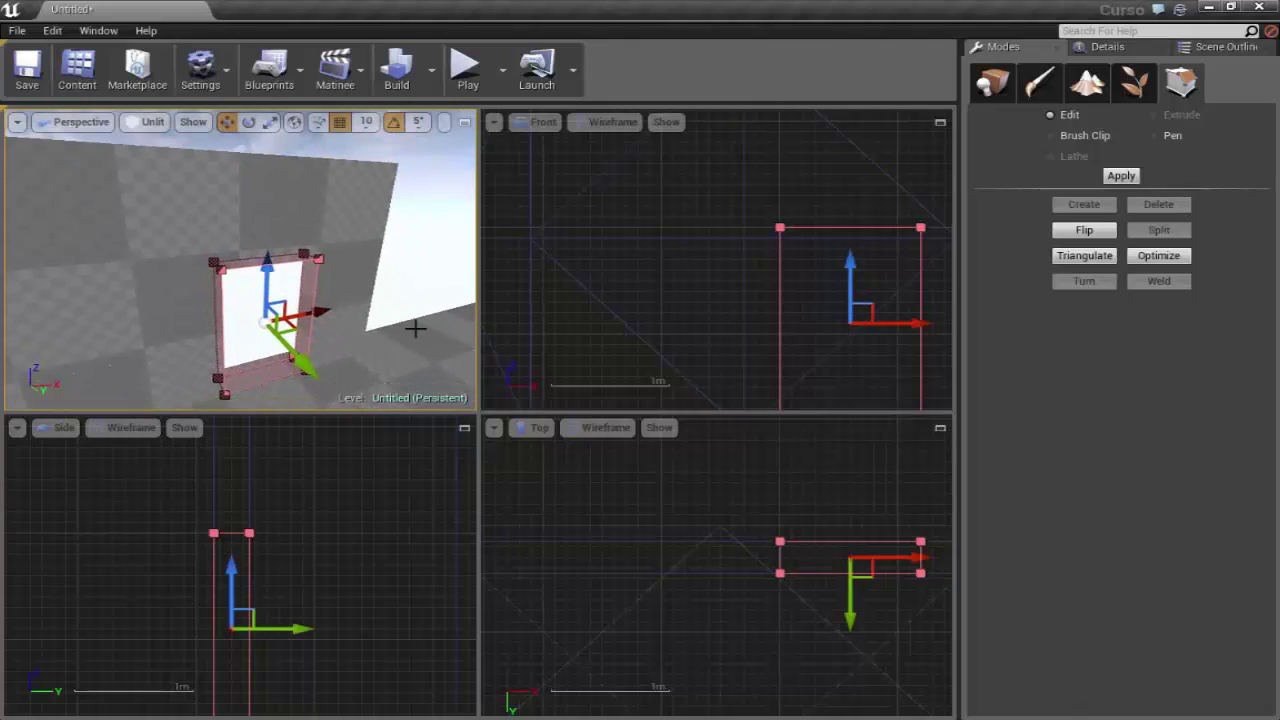
pyautogui.moveTo(415, 328); pyautogui.dragTo(434, 366)
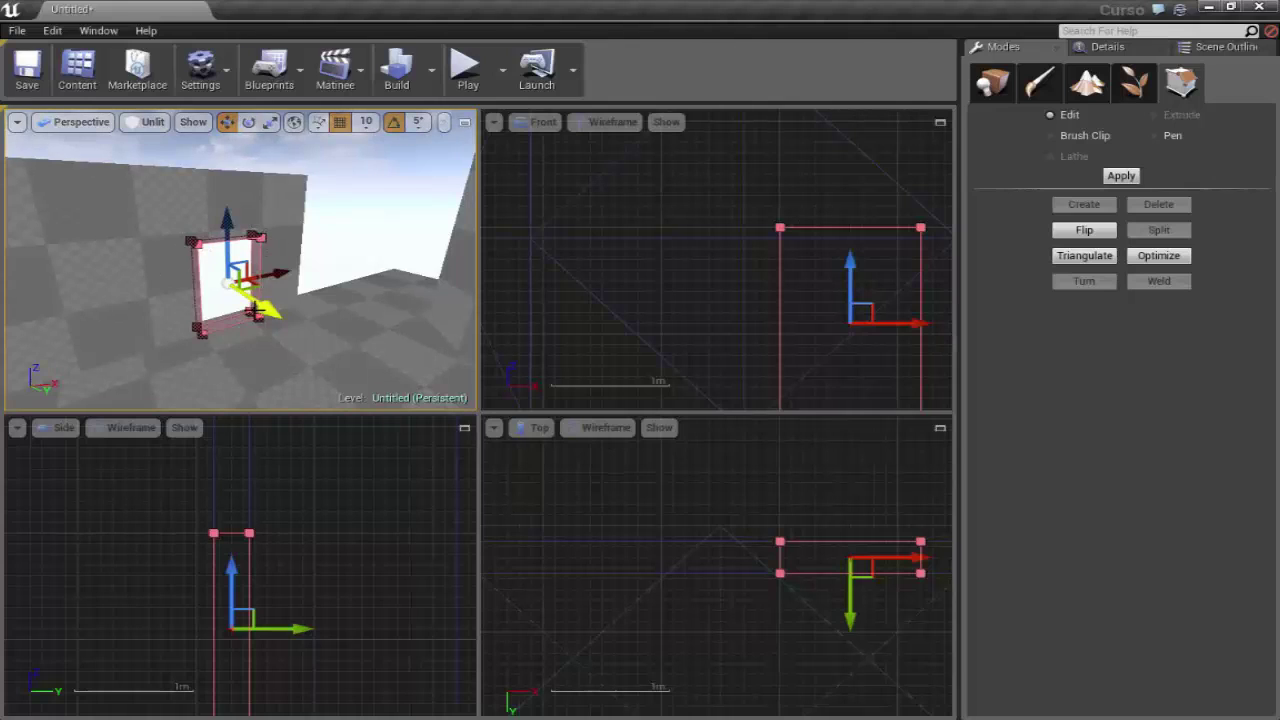
pyautogui.scroll(2, 358, 315)
pyautogui.click(358, 315)
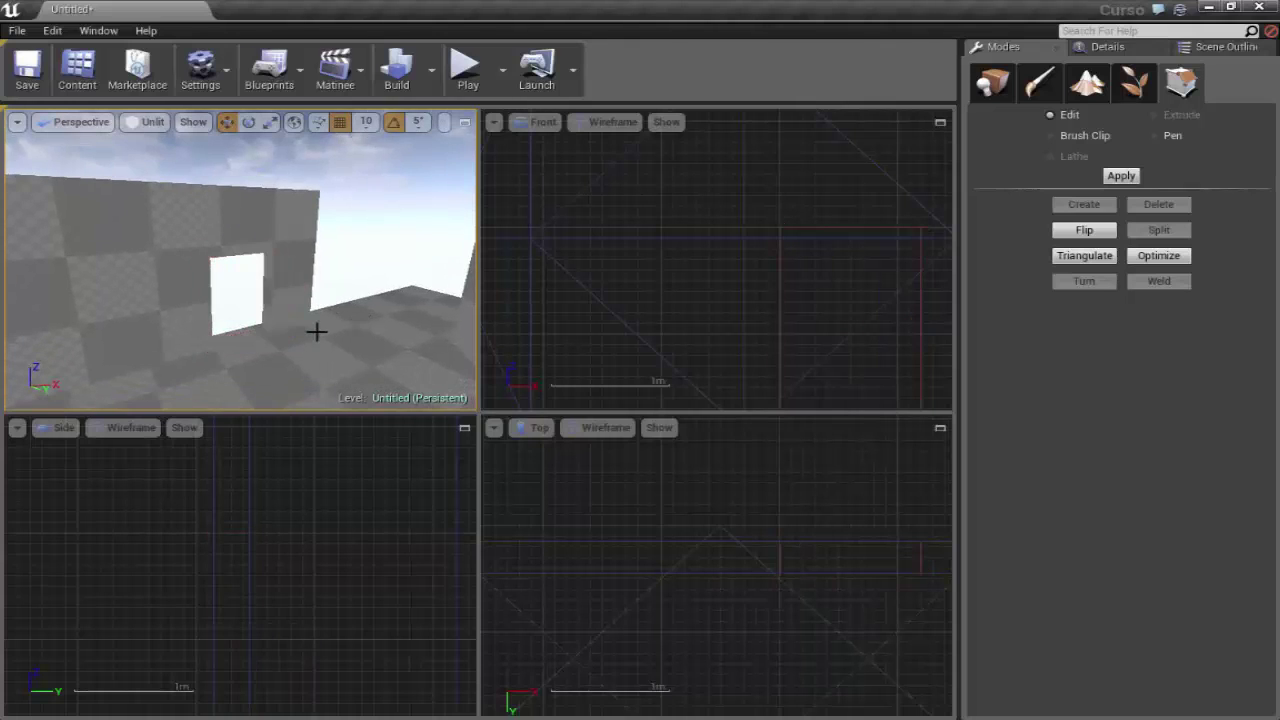
# Orbit and pull back the perspective camera to show the whole doorway wall and floor
pyautogui.moveTo(316, 331); pyautogui.dragTo(316, 331)
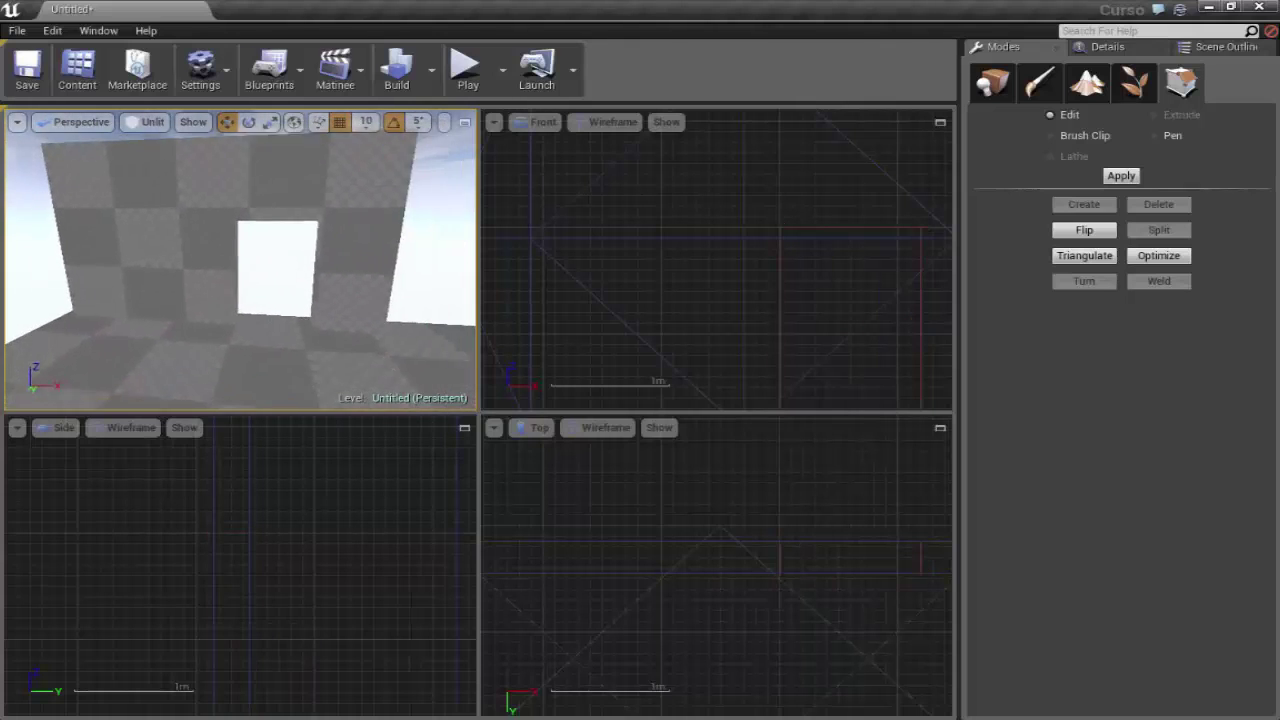
pyautogui.moveTo(152, 186); pyautogui.dragTo(150, 240)
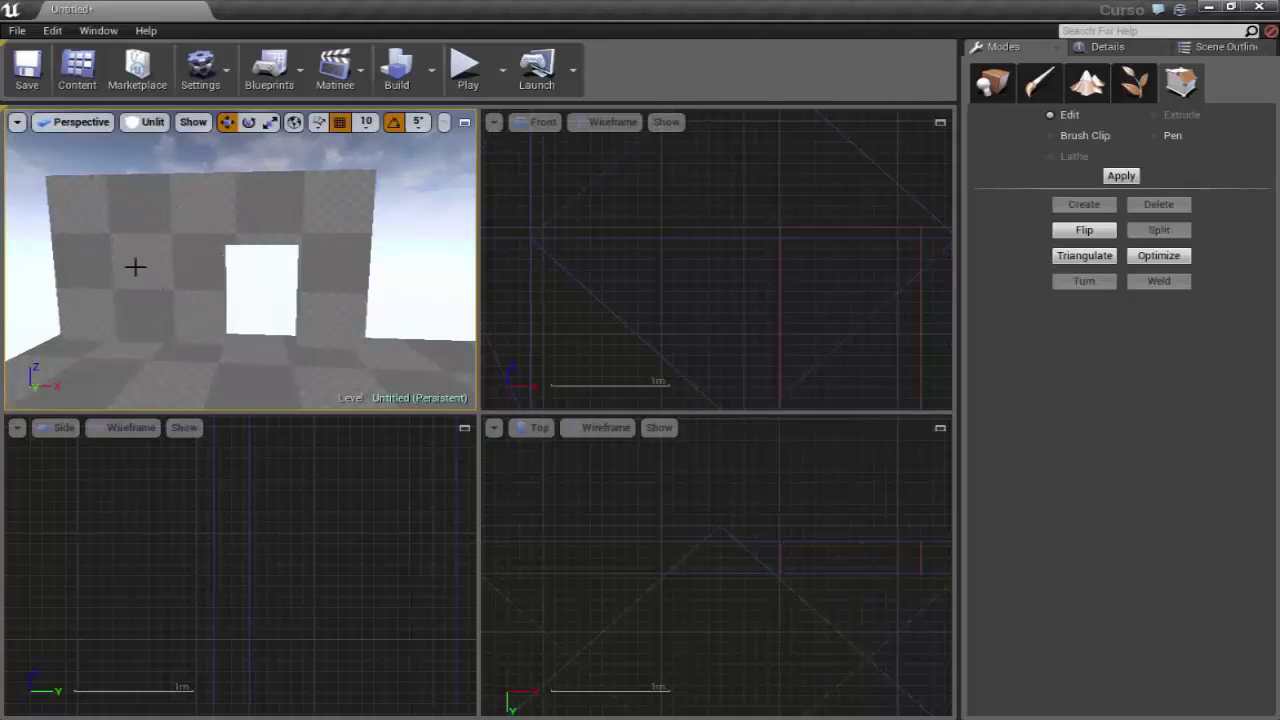
pyautogui.scroll(2, 280, 319)
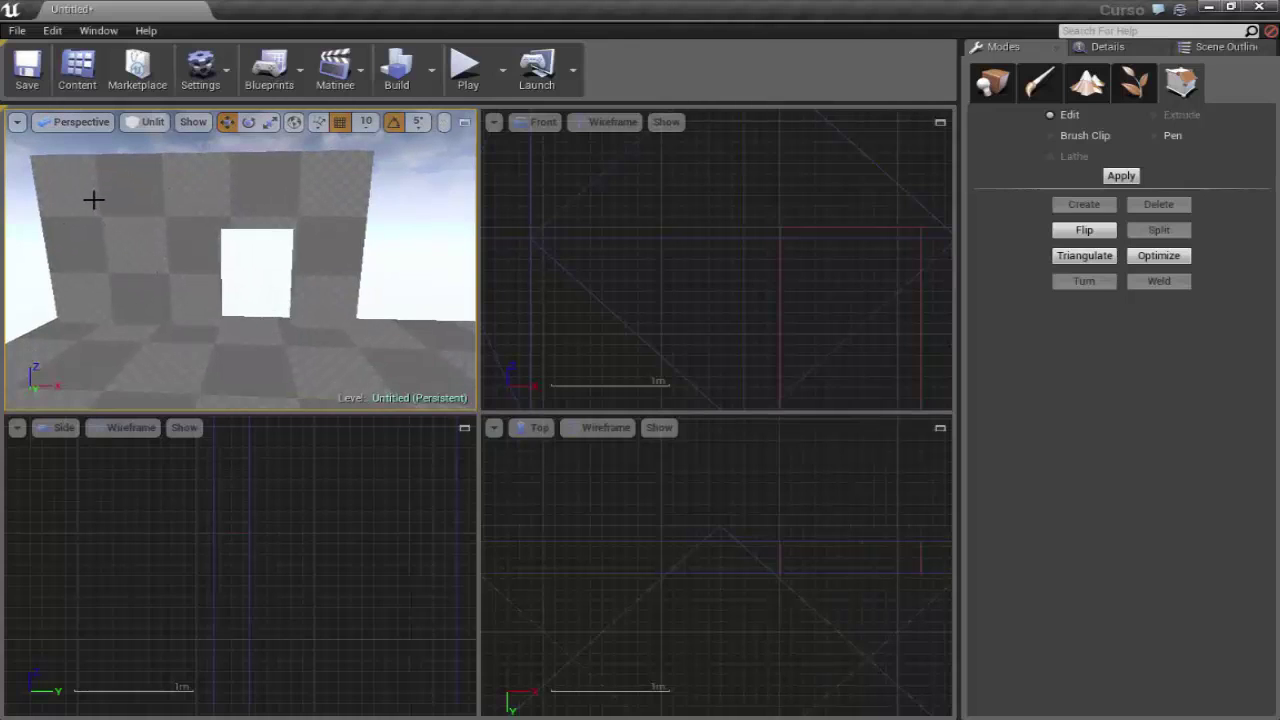
pyautogui.moveTo(143, 236); pyautogui.dragTo(237, 248, button='right')
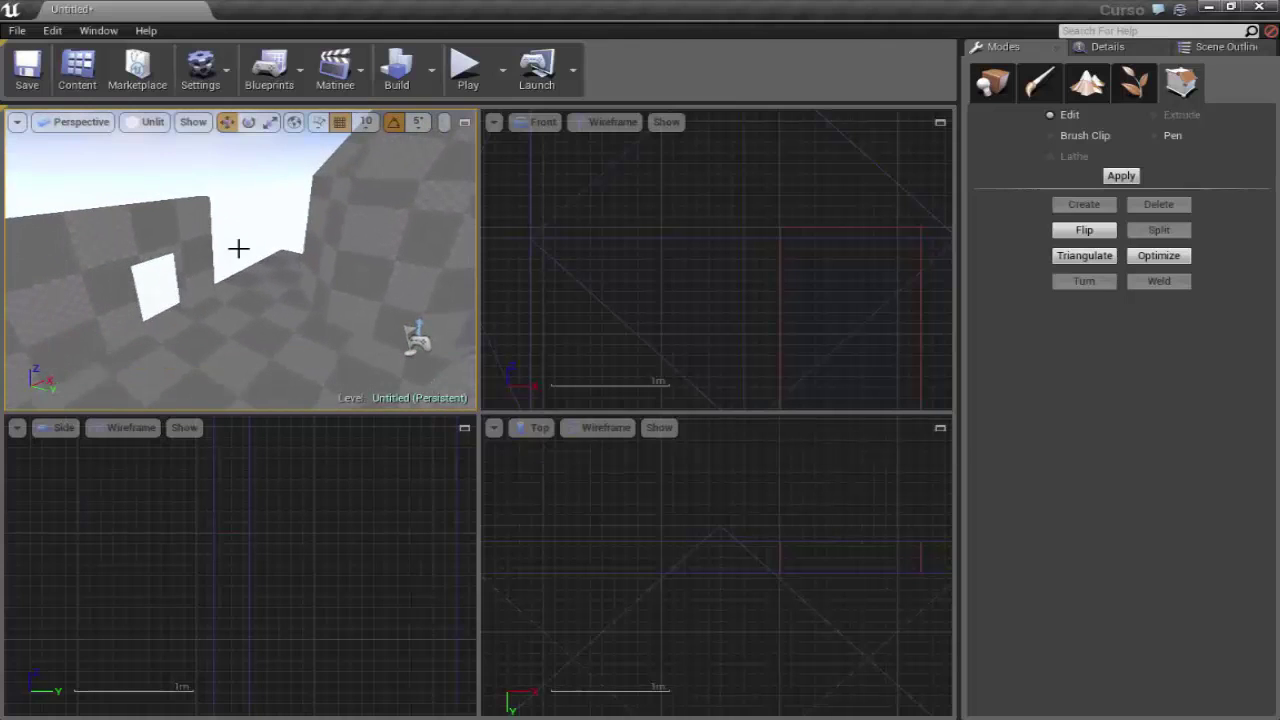
pyautogui.moveTo(254, 371); pyautogui.dragTo(254, 420)
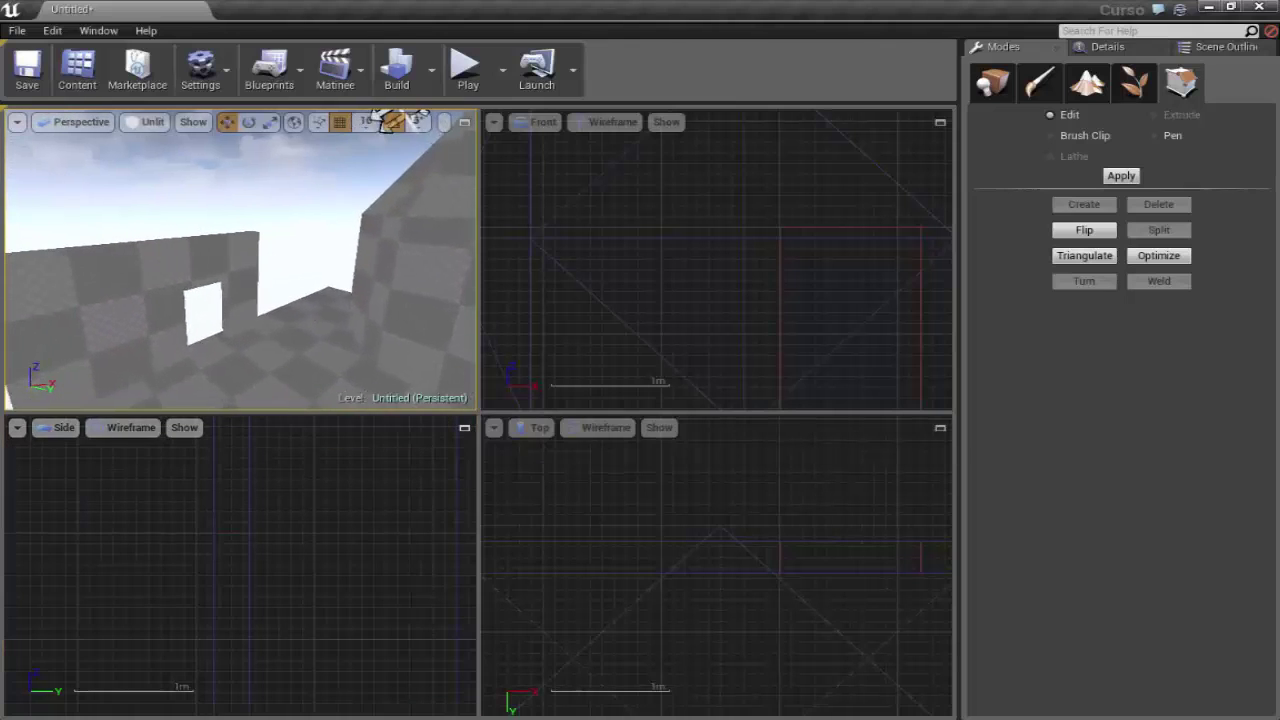
# Maximize the Perspective viewport, frame the doorway wall, and select the wall brush
pyautogui.click(464, 122)
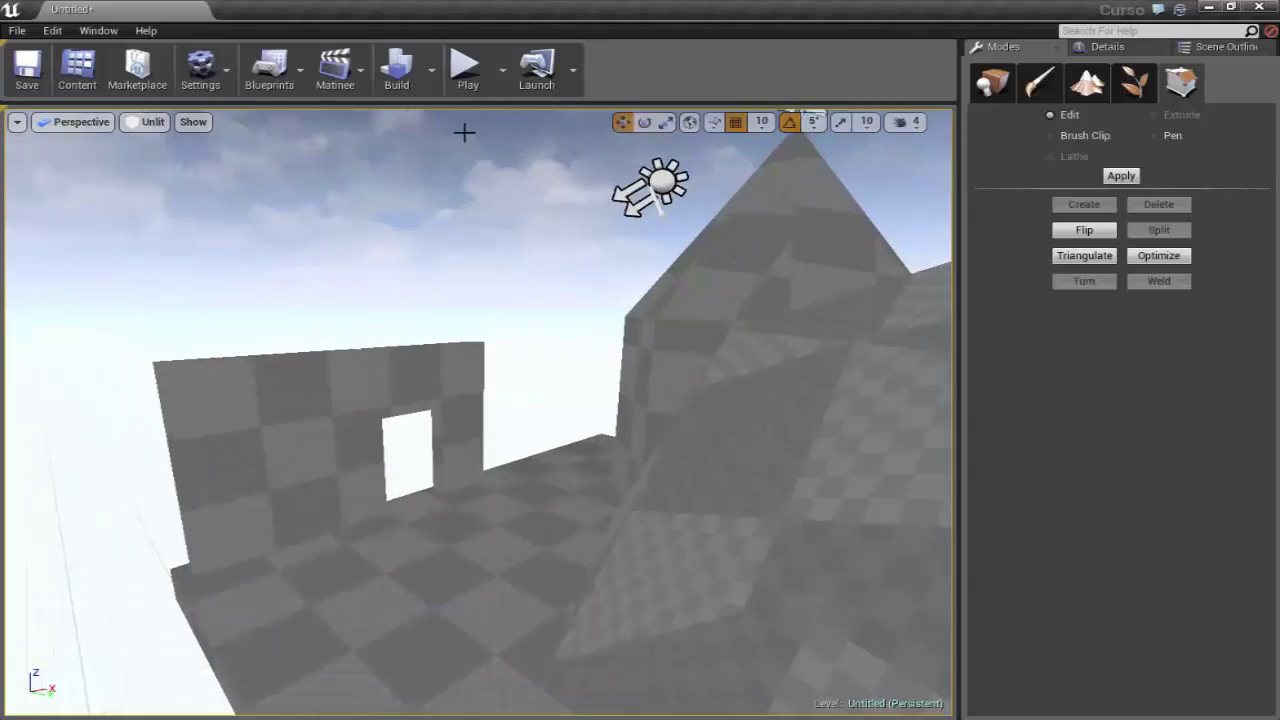
pyautogui.moveTo(544, 388); pyautogui.dragTo(600, 410, button='right')
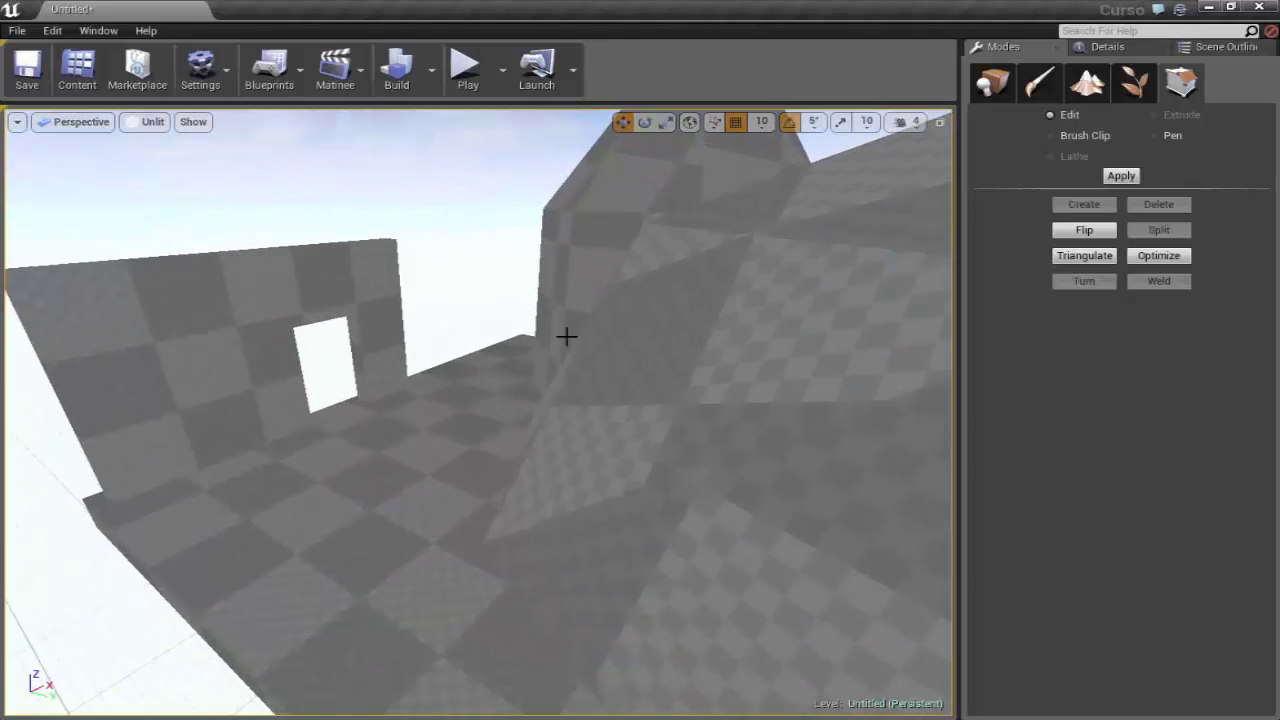
pyautogui.moveTo(511, 405); pyautogui.dragTo(511, 440)
pyautogui.moveTo(543, 503); pyautogui.dragTo(603, 503, button='right')
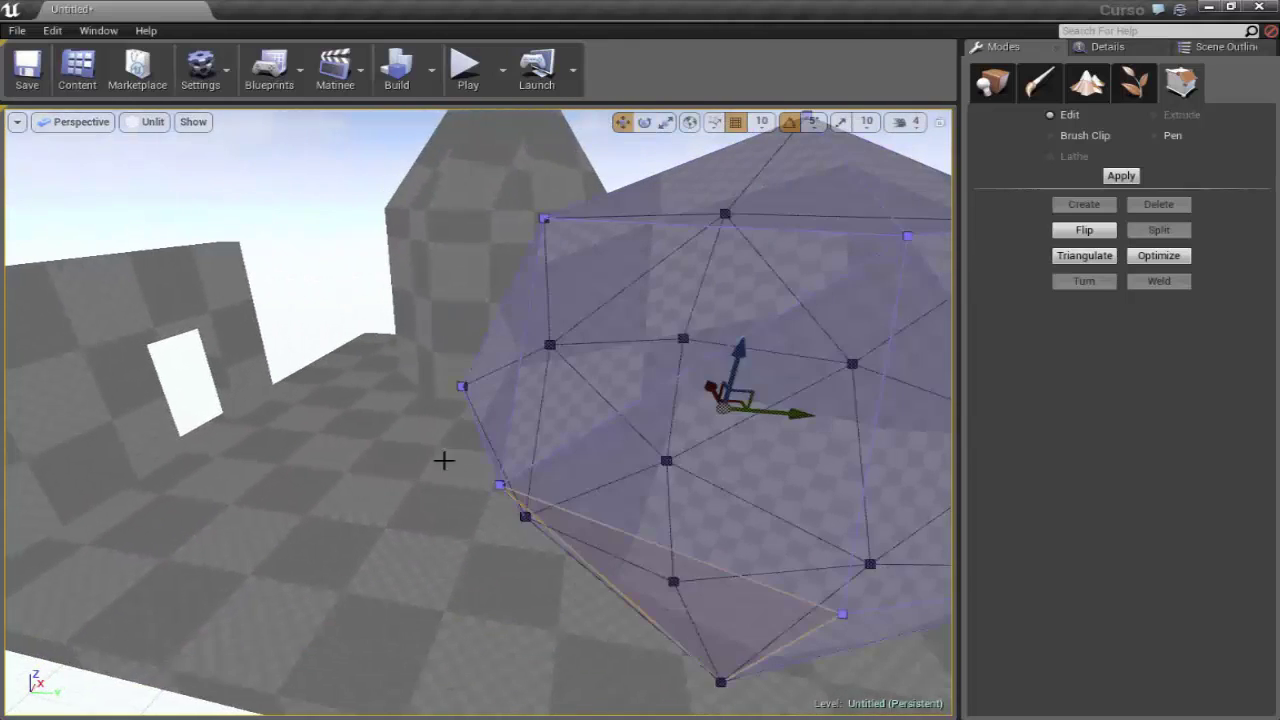
pyautogui.moveTo(466, 385); pyautogui.dragTo(440, 430)
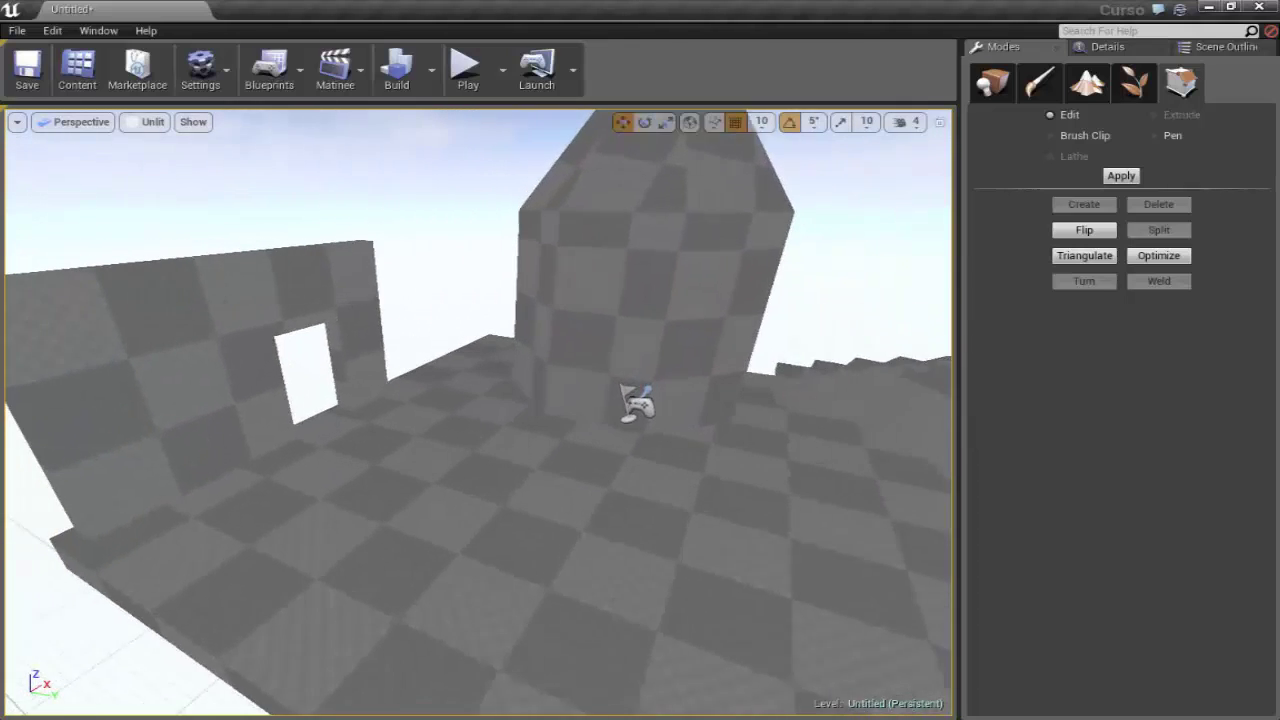
pyautogui.moveTo(480, 385)
pyautogui.mouseDown()
pyautogui.moveTo(500, 408)
pyautogui.moveTo(380, 494)
pyautogui.mouseUp()
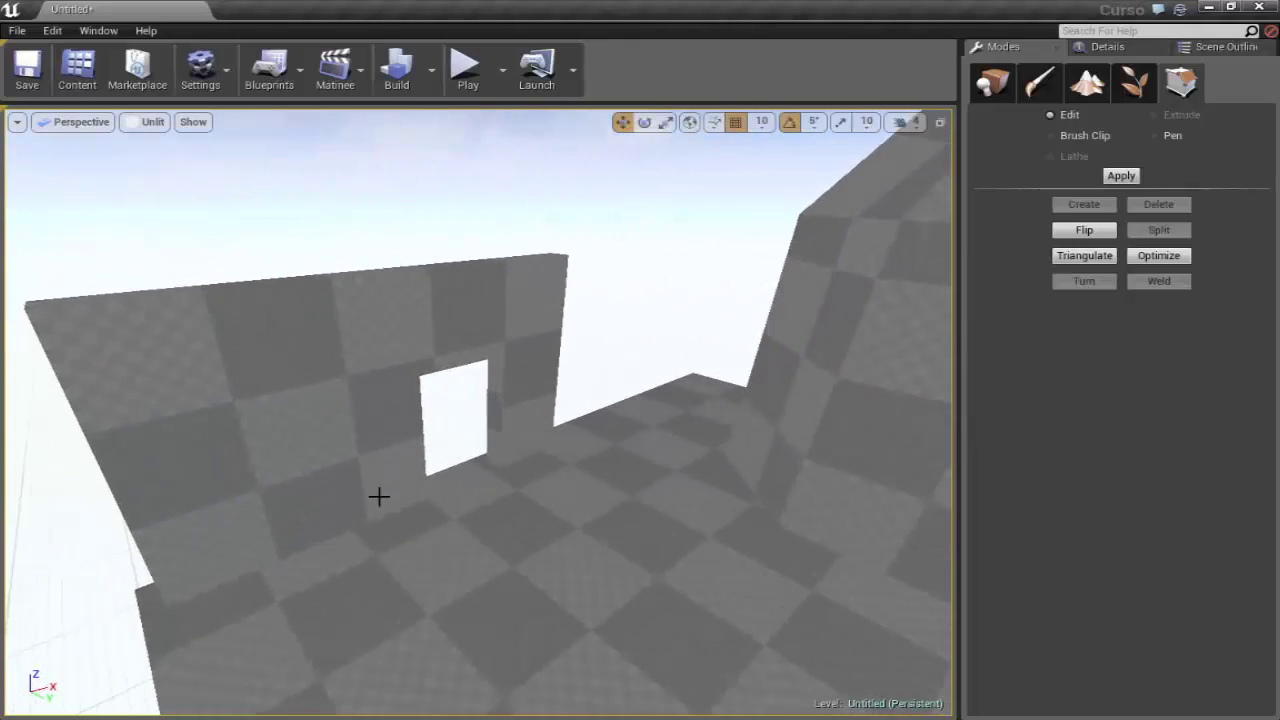
pyautogui.click(380, 488)
# Alt-drag to duplicate the wall brush, then move a wall brush left off the floor
pyautogui.moveTo(546, 560); pyautogui.dragTo(452, 649)
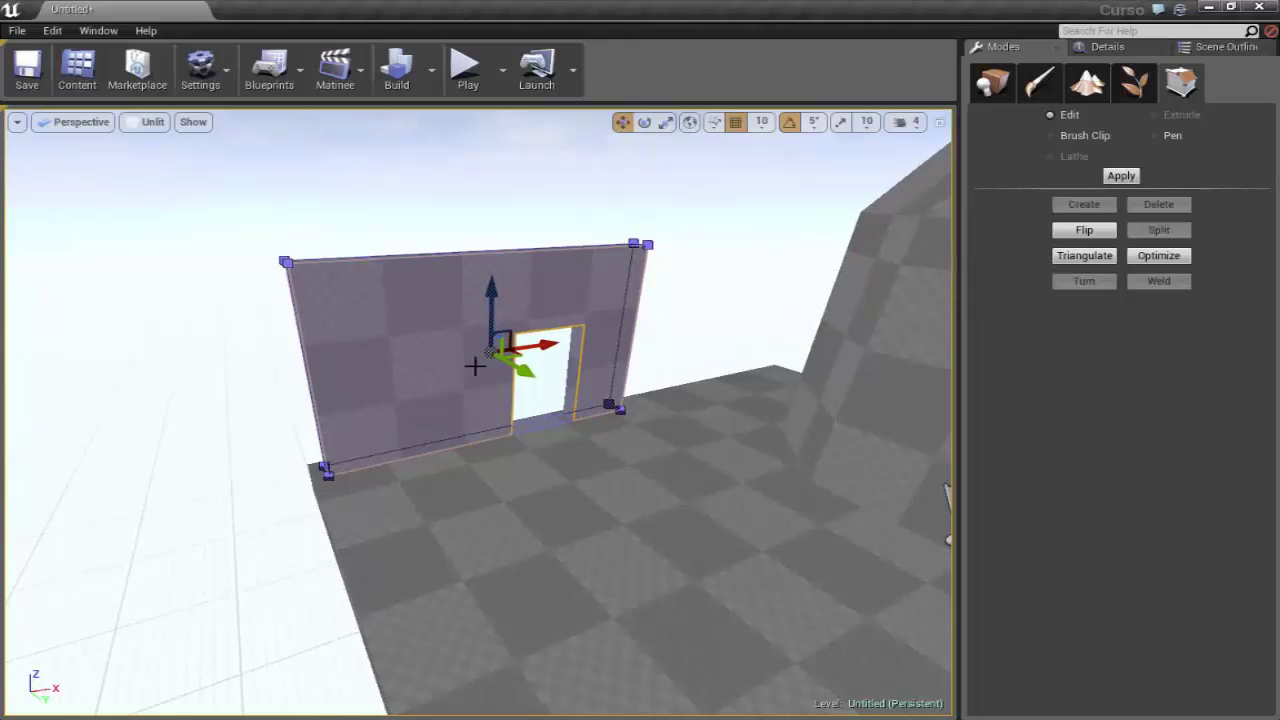
pyautogui.keyDown('alt'); pyautogui.moveTo(541, 344); pyautogui.dragTo(652, 491); pyautogui.keyUp('alt')
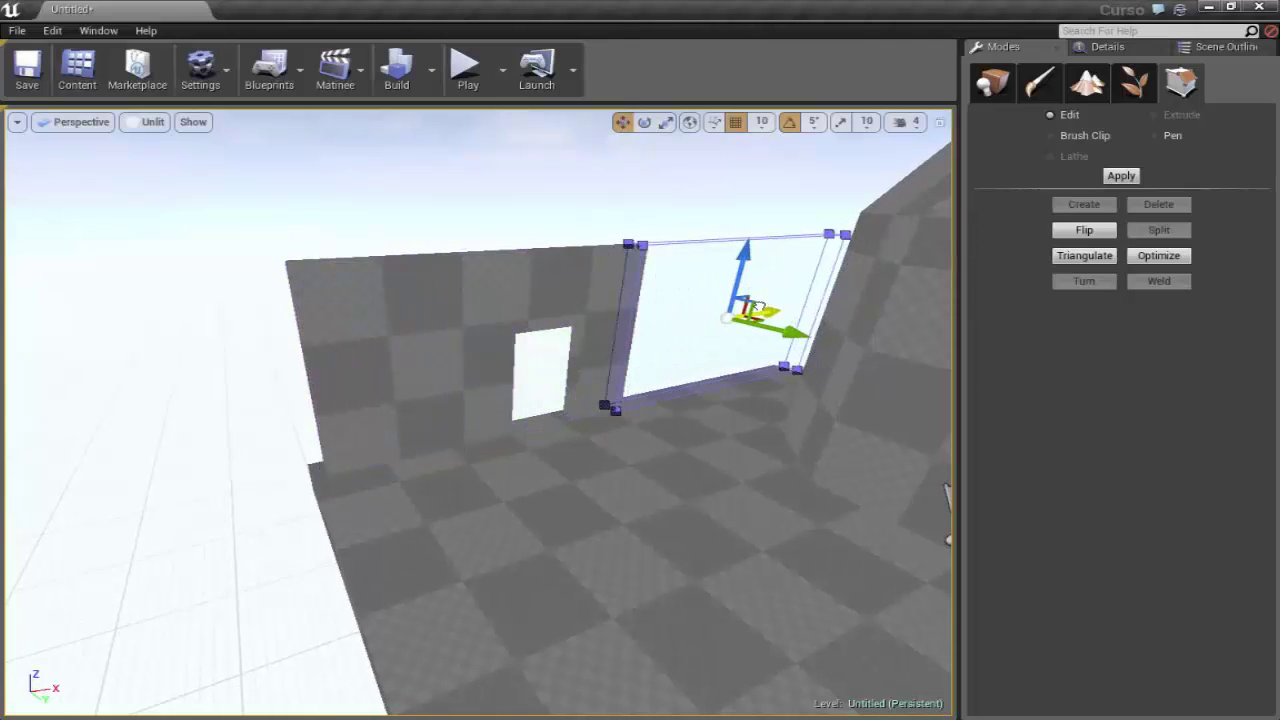
pyautogui.click(461, 289)
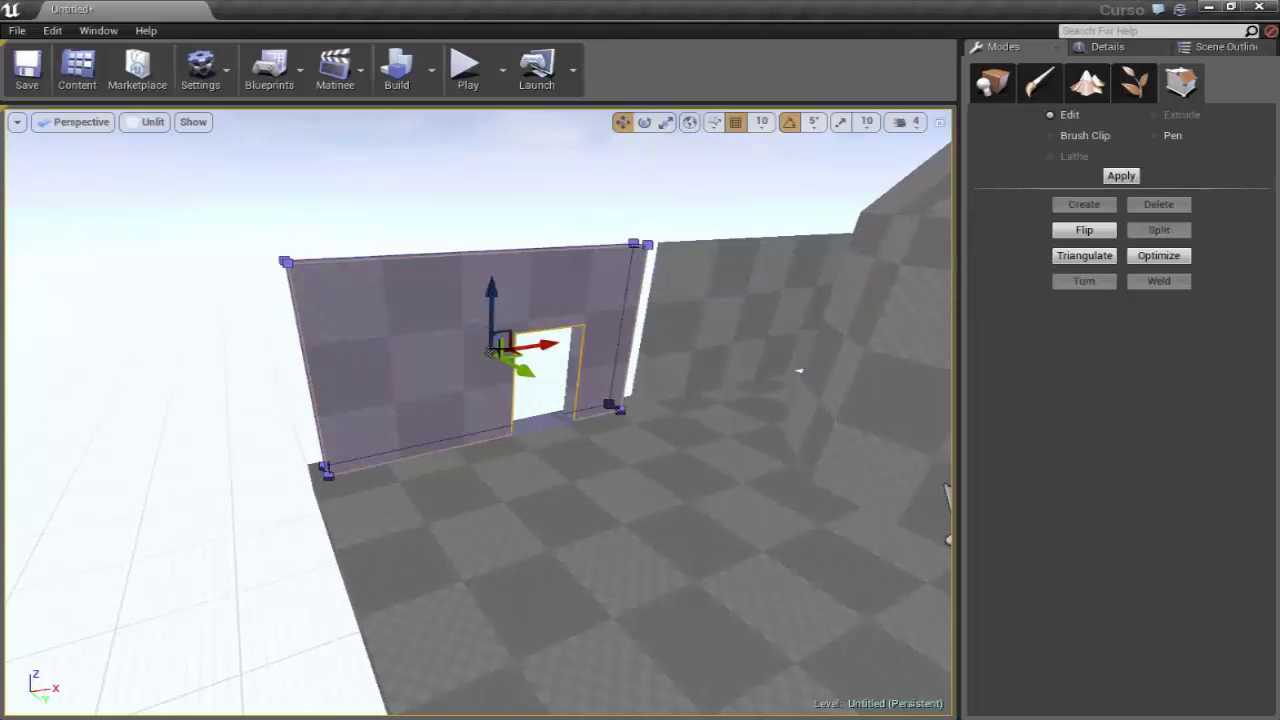
pyautogui.moveTo(541, 344); pyautogui.dragTo(251, 414, button='right')
pyautogui.moveTo(251, 414); pyautogui.dragTo(106, 434)
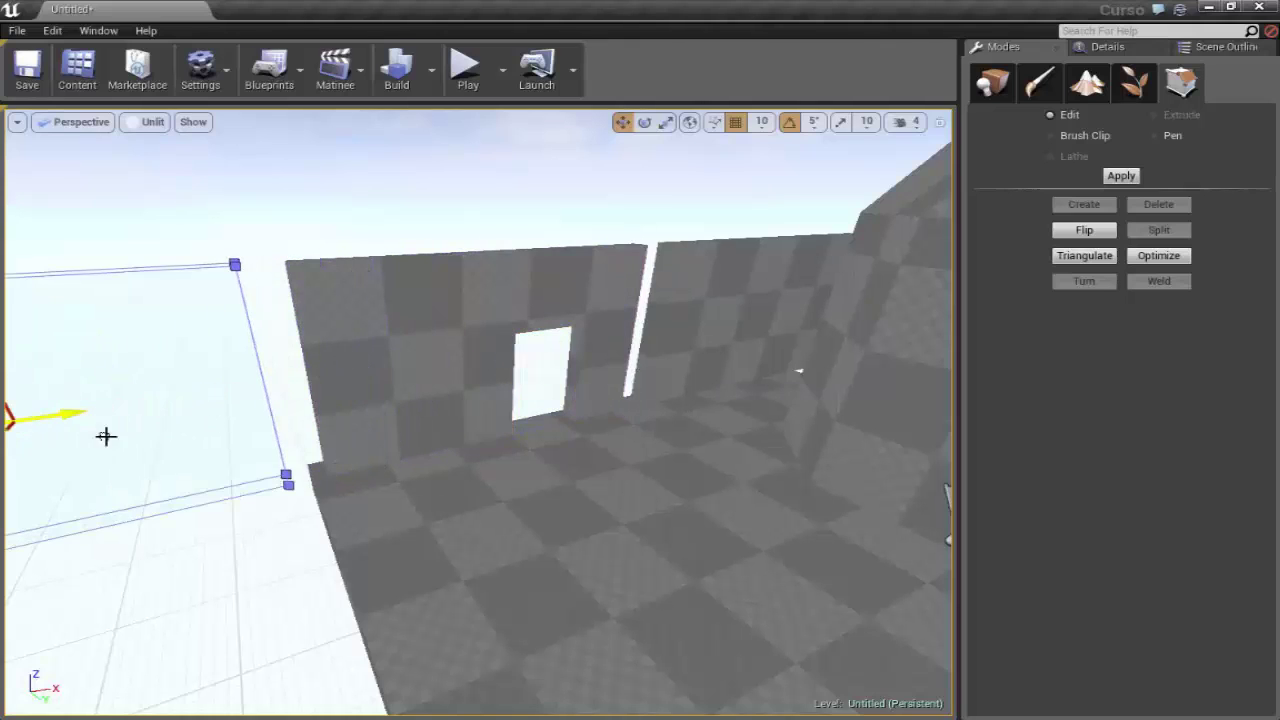
pyautogui.moveTo(534, 449); pyautogui.dragTo(344, 449, button='right')
pyautogui.moveTo(194, 347); pyautogui.dragTo(192, 347, button='right')
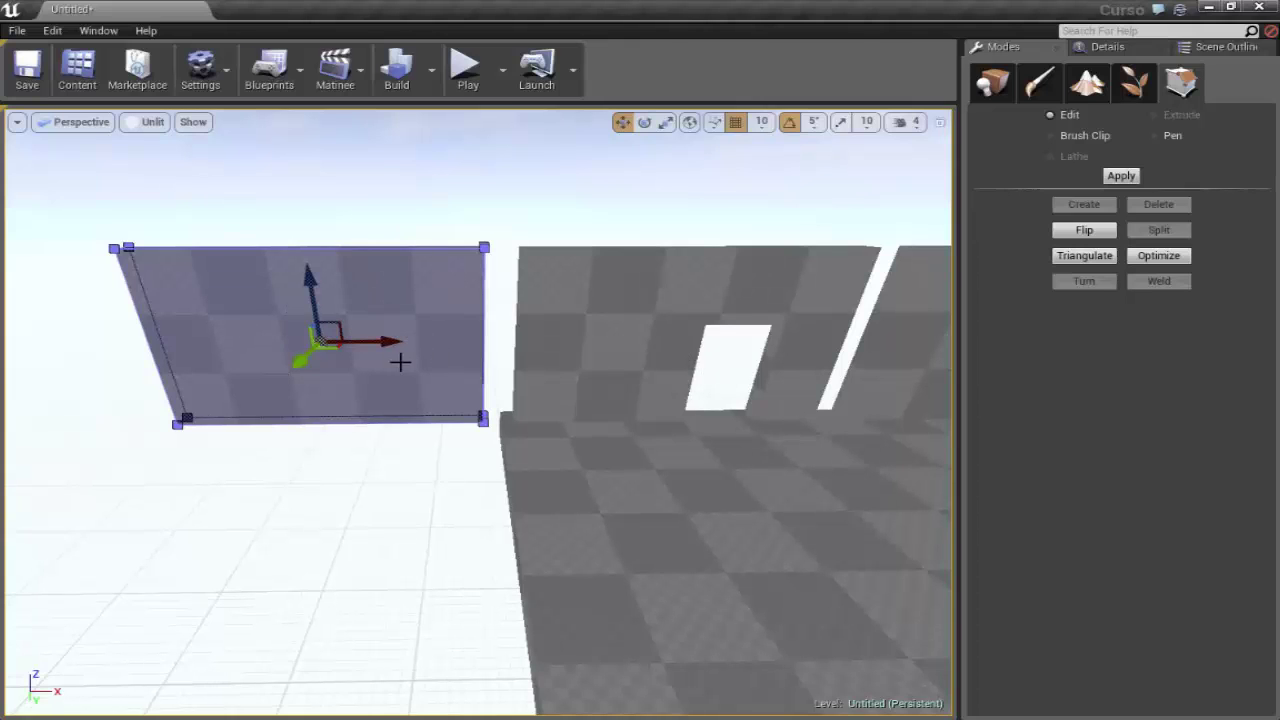
# Frame the moved wall brush beside the doorway wall
pyautogui.moveTo(559, 405); pyautogui.dragTo(336, 335, button='right')
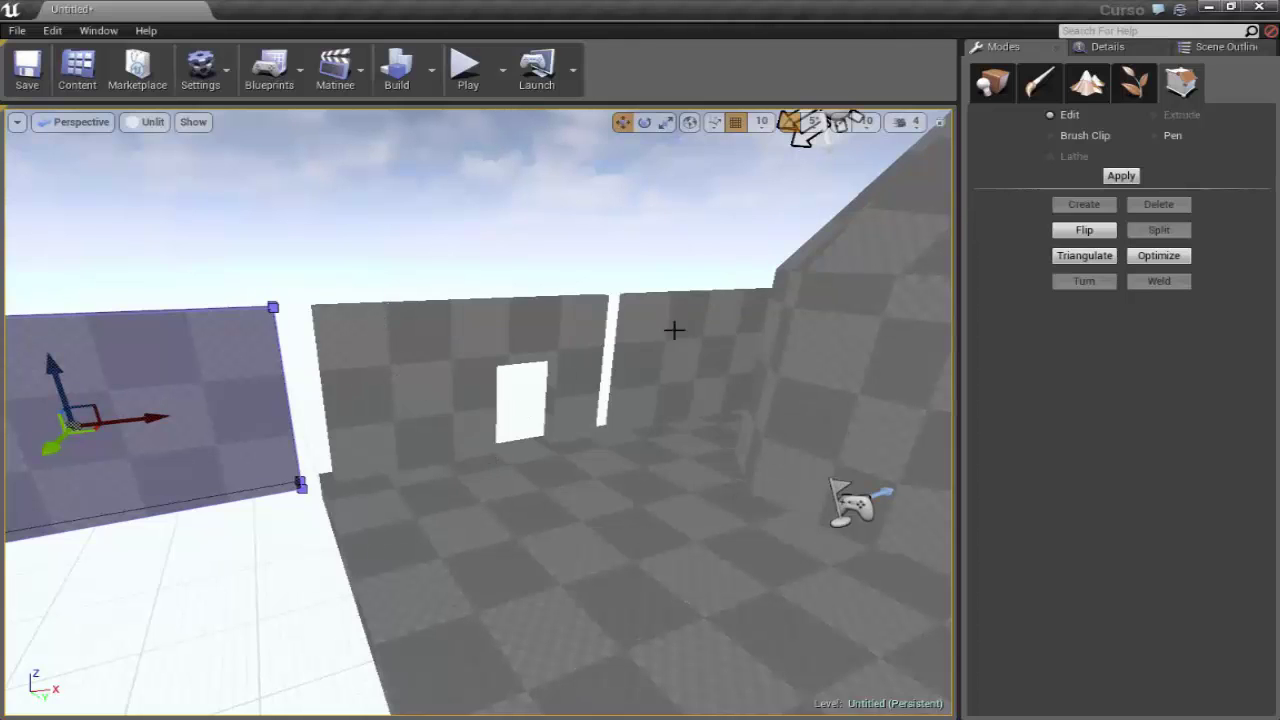
pyautogui.moveTo(425, 417); pyautogui.dragTo(362, 380, button='right')
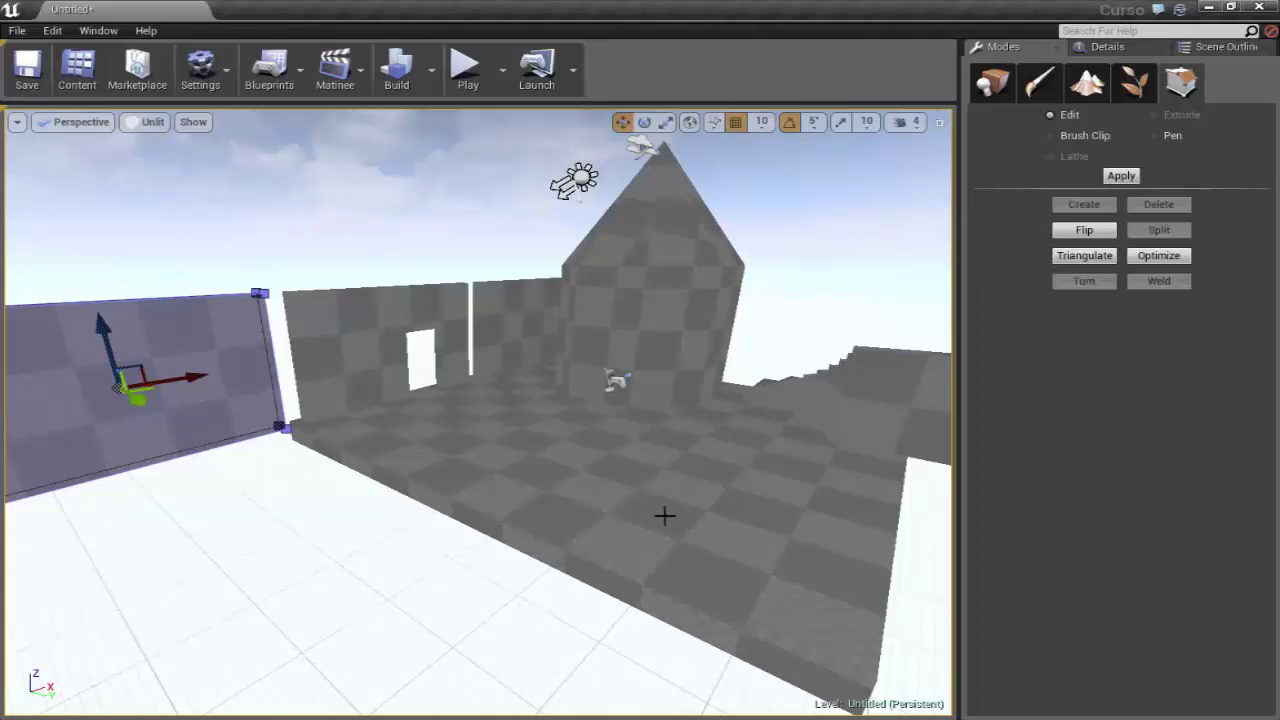
pyautogui.moveTo(665, 515); pyautogui.dragTo(550, 453, button='right')
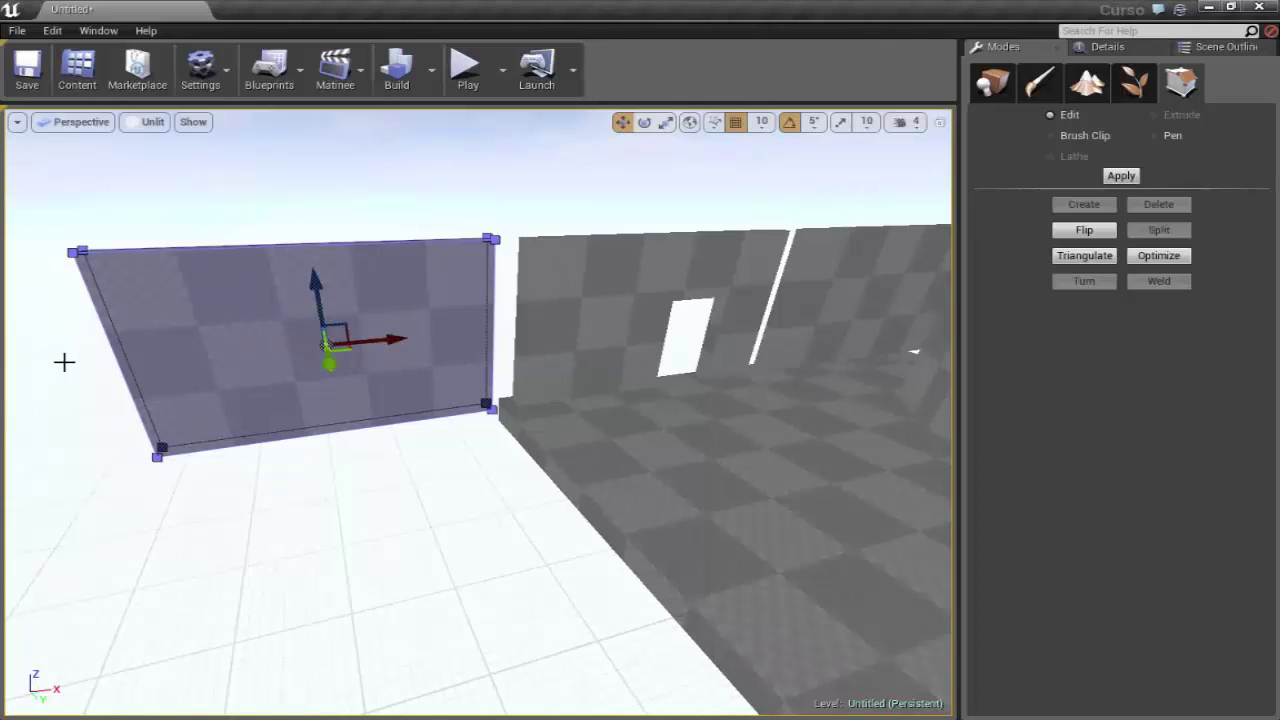
pyautogui.moveTo(563, 542)
pyautogui.mouseDown(button='right')
pyautogui.moveTo(436, 528)
pyautogui.moveTo(560, 520)
pyautogui.moveTo(500, 520)
pyautogui.mouseUp(button='right')
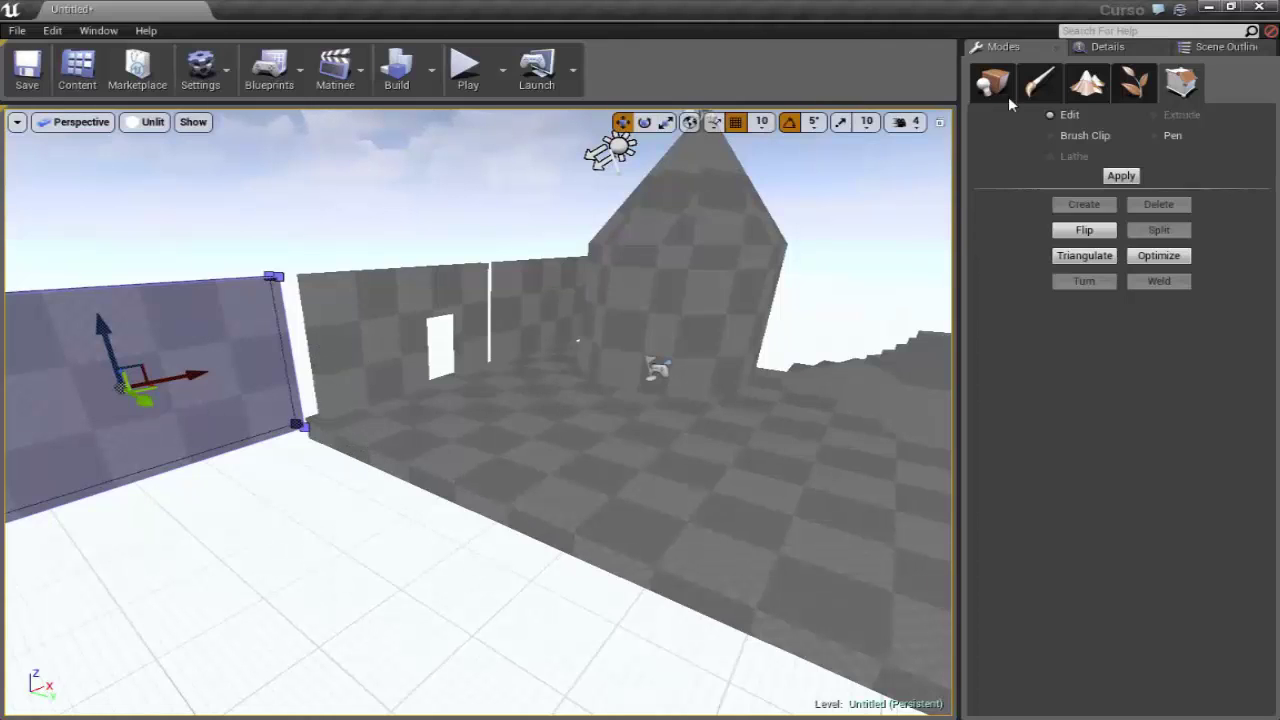
# Start Create Static Mesh for Box Brush4 and pick the Examples folder as its path
pyautogui.click(1100, 47)
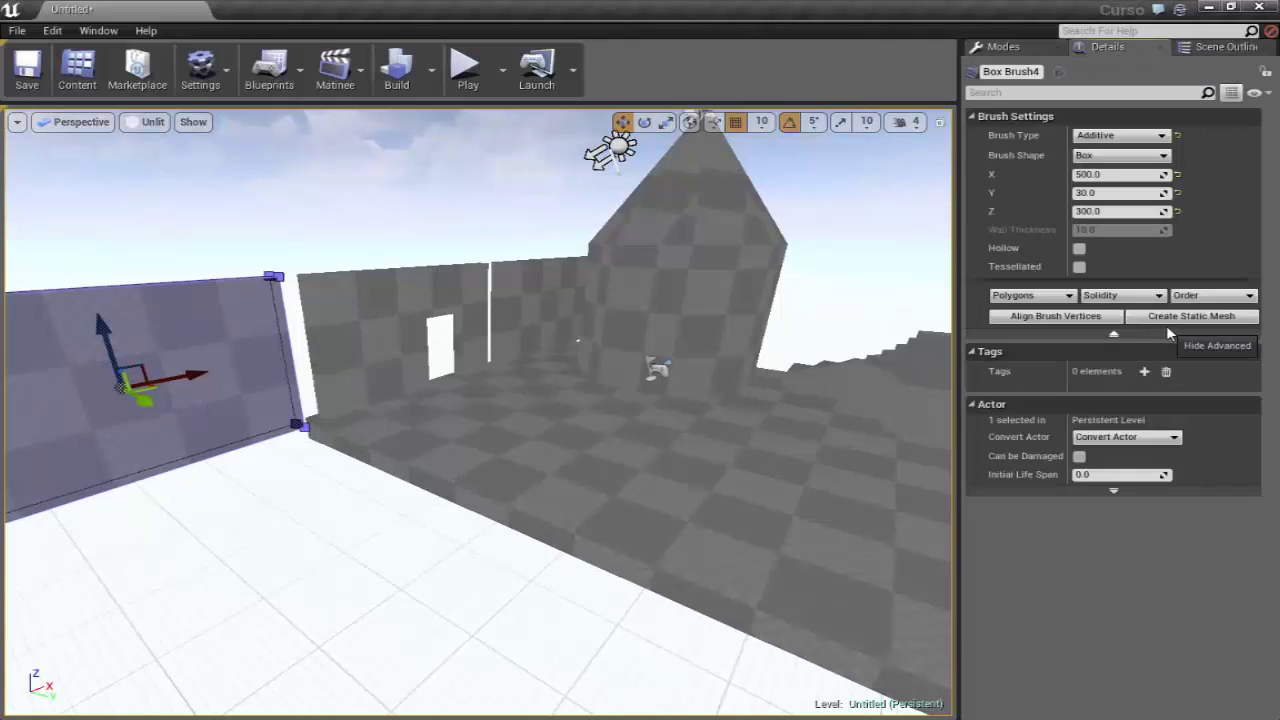
pyautogui.click(1204, 322)
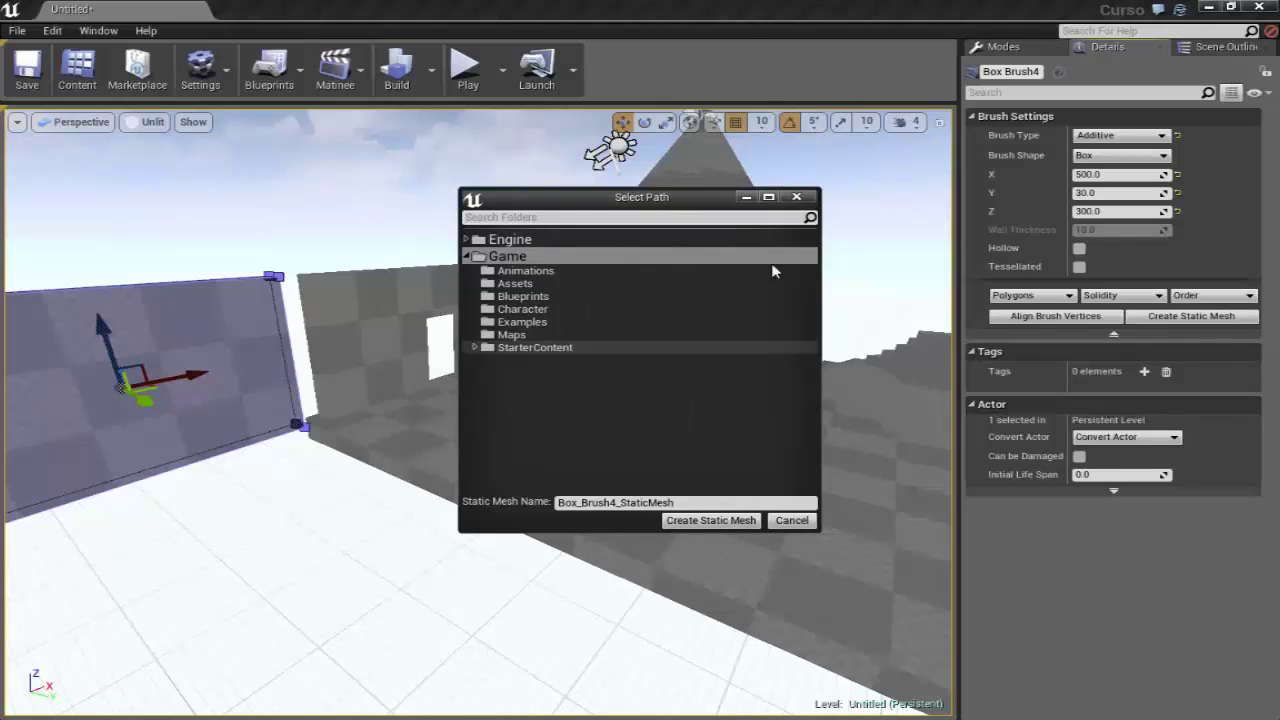
pyautogui.moveTo(669, 198); pyautogui.dragTo(673, 187)
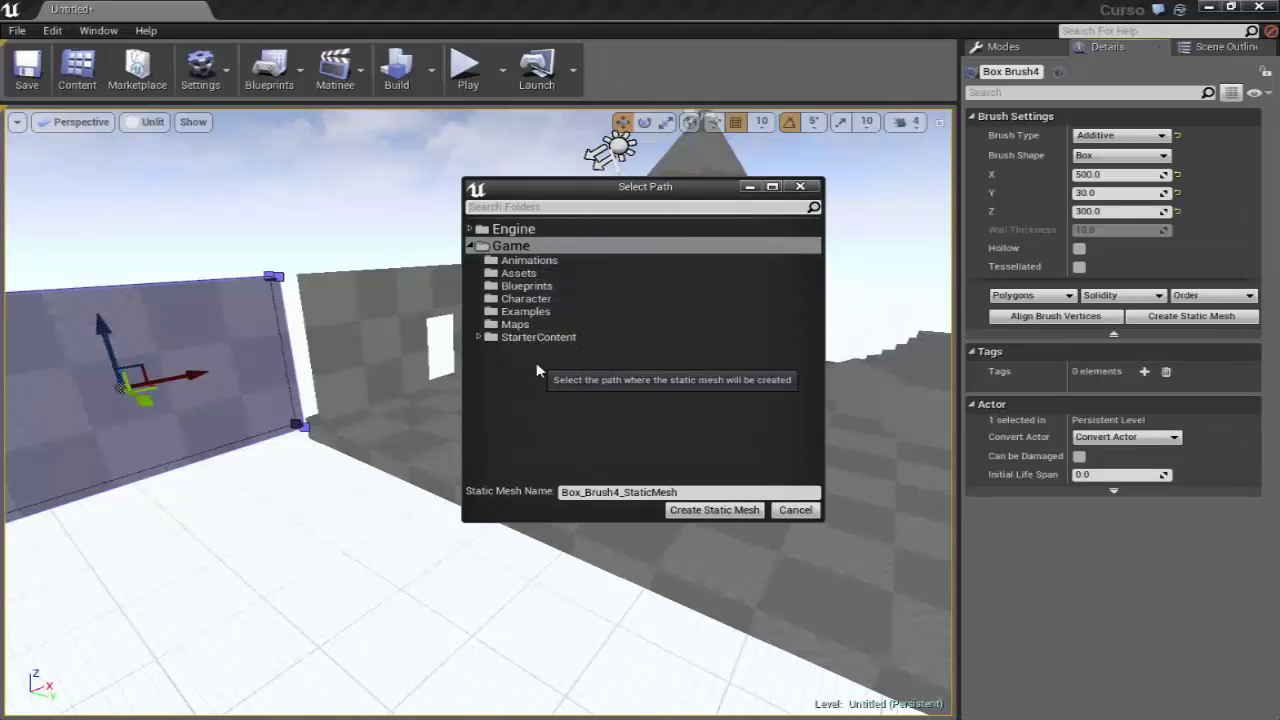
pyautogui.click(524, 313)
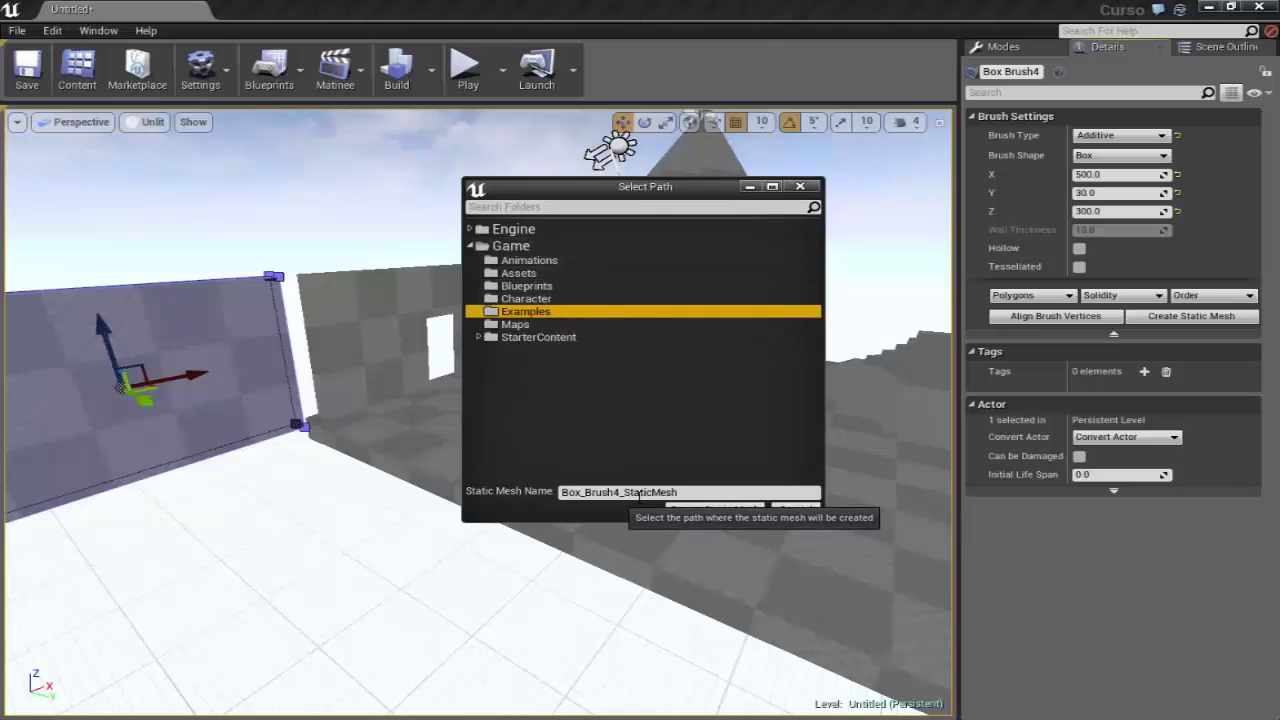
# Create Box_Brush4_StaticMesh, then delete the converted static-mesh wall from the level
pyautogui.click(708, 511)
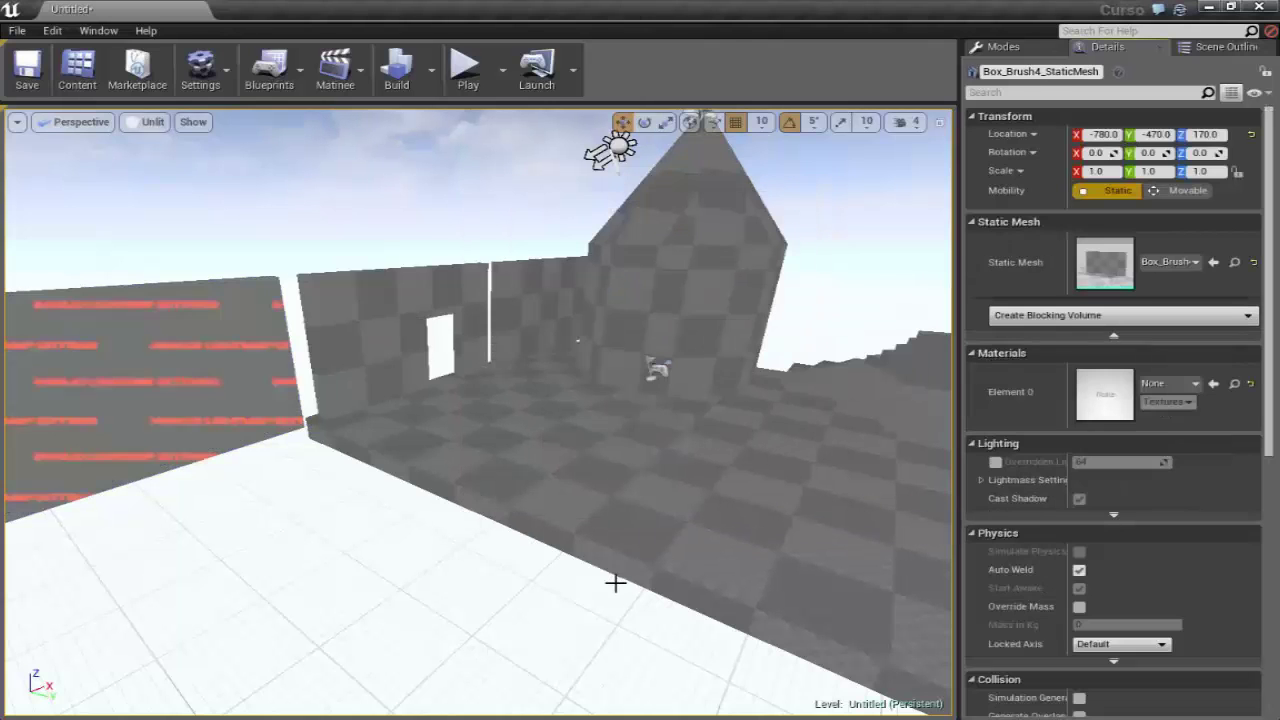
pyautogui.moveTo(662, 508); pyautogui.dragTo(600, 500, button='right')
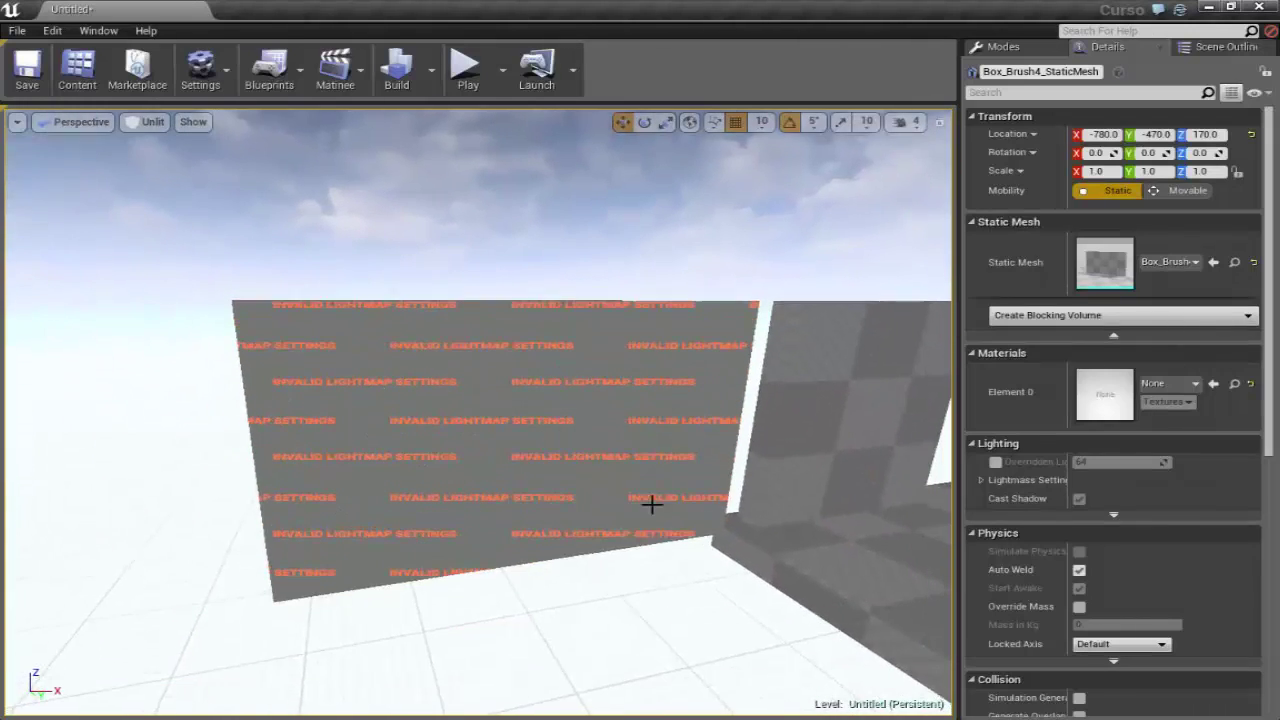
pyautogui.click(550, 405)
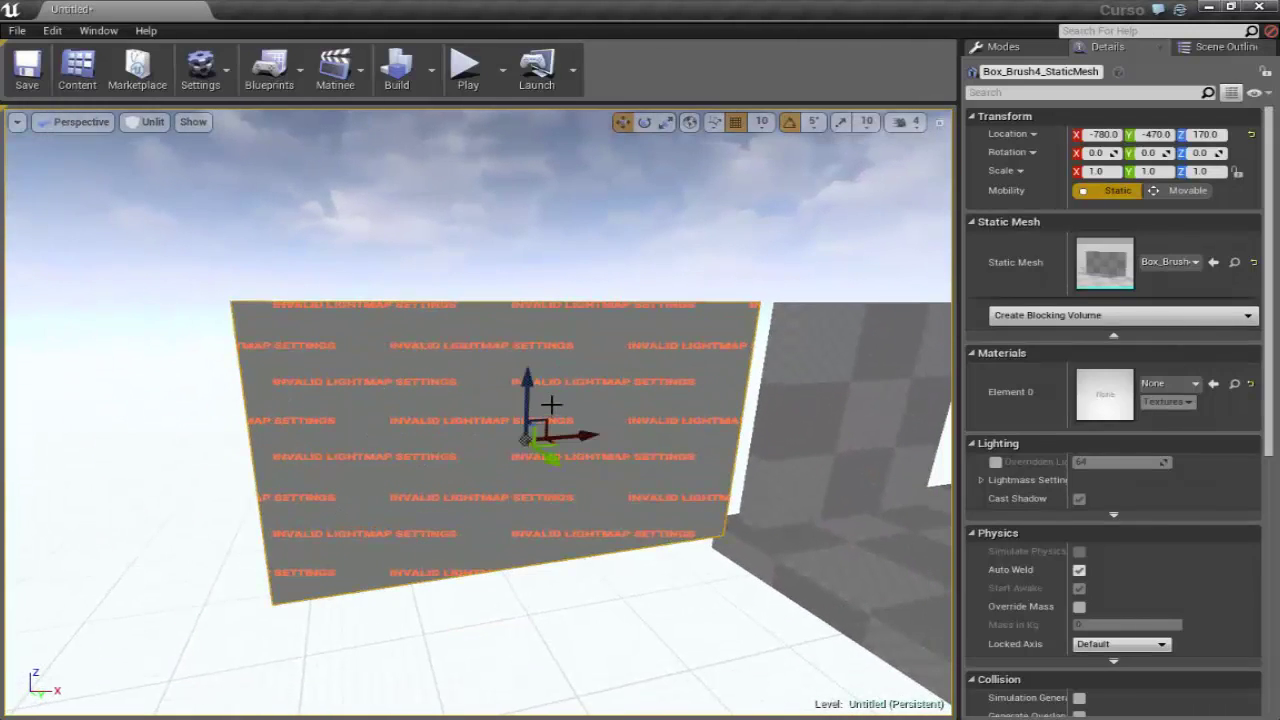
pyautogui.moveTo(610, 592); pyautogui.dragTo(332, 438, button='right')
pyautogui.press('Delete')
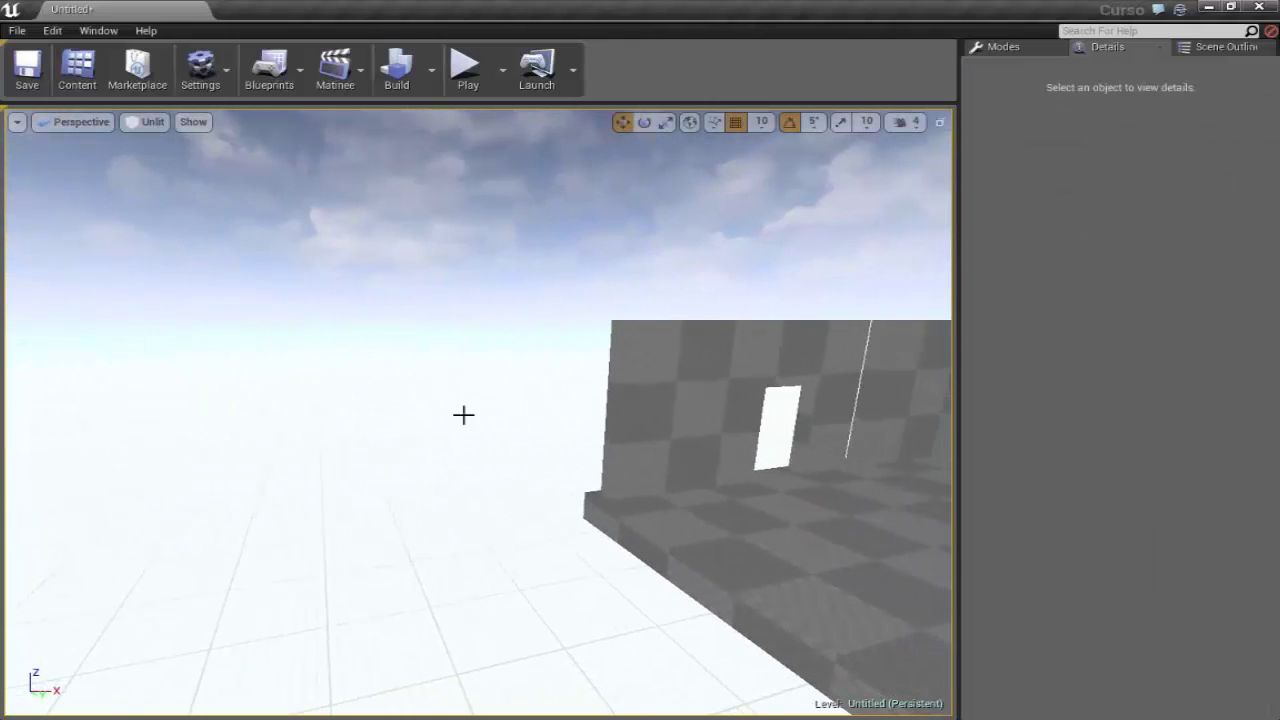
pyautogui.moveTo(463, 474); pyautogui.dragTo(445, 372, button='right')
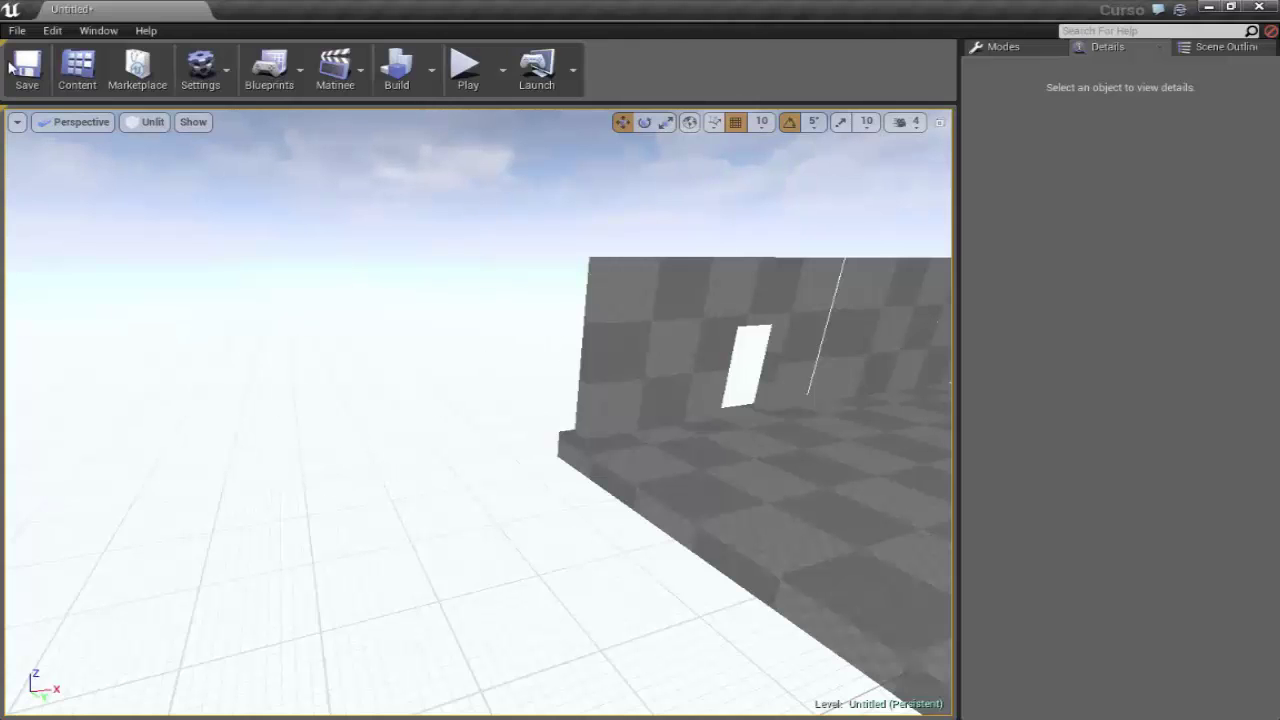
pyautogui.moveTo(265, 430); pyautogui.dragTo(266, 466)
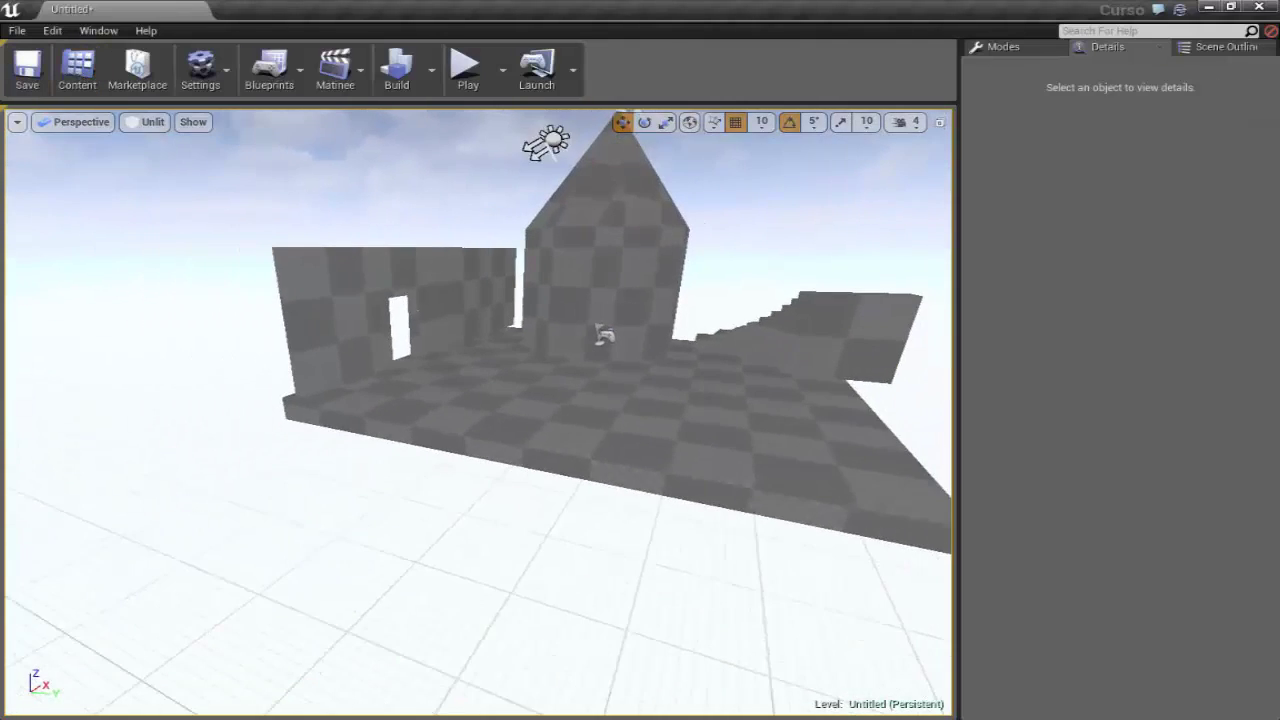
# Place Box_Brush4_StaticMesh from the Examples folder into the level, then delete it
pyautogui.click(77, 68)
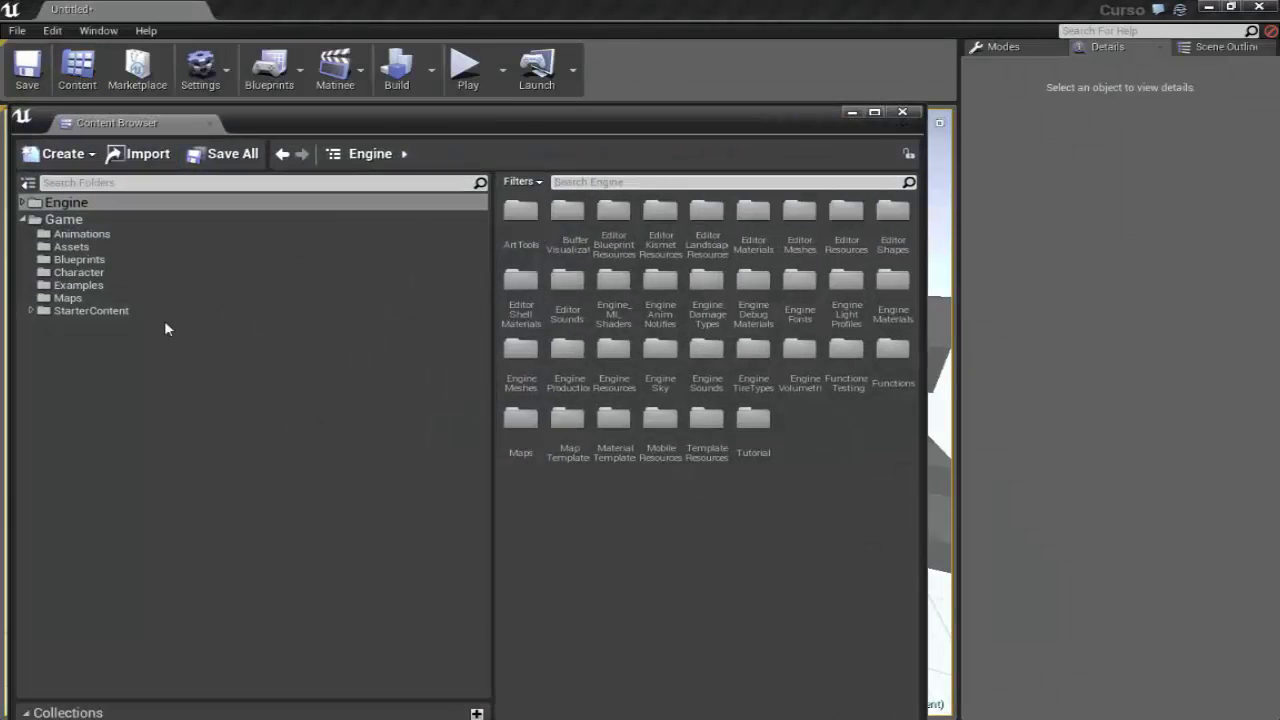
pyautogui.click(95, 285)
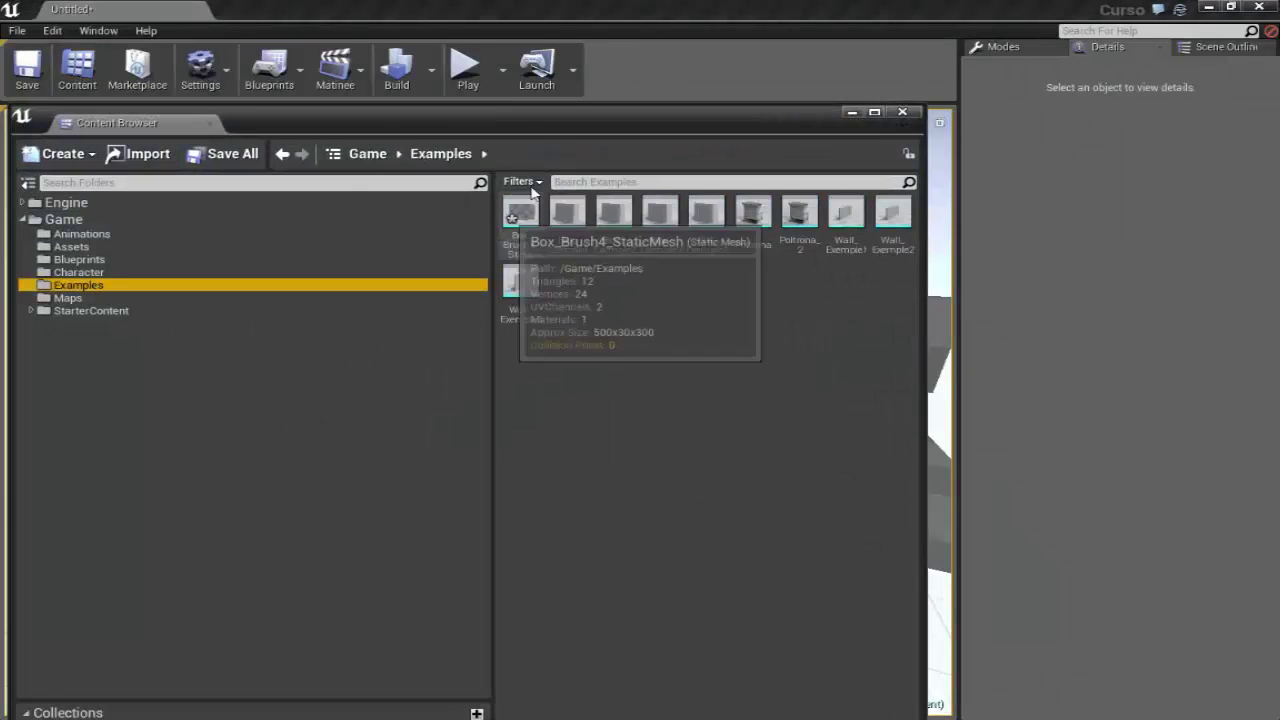
pyautogui.moveTo(548, 113); pyautogui.dragTo(516, 511)
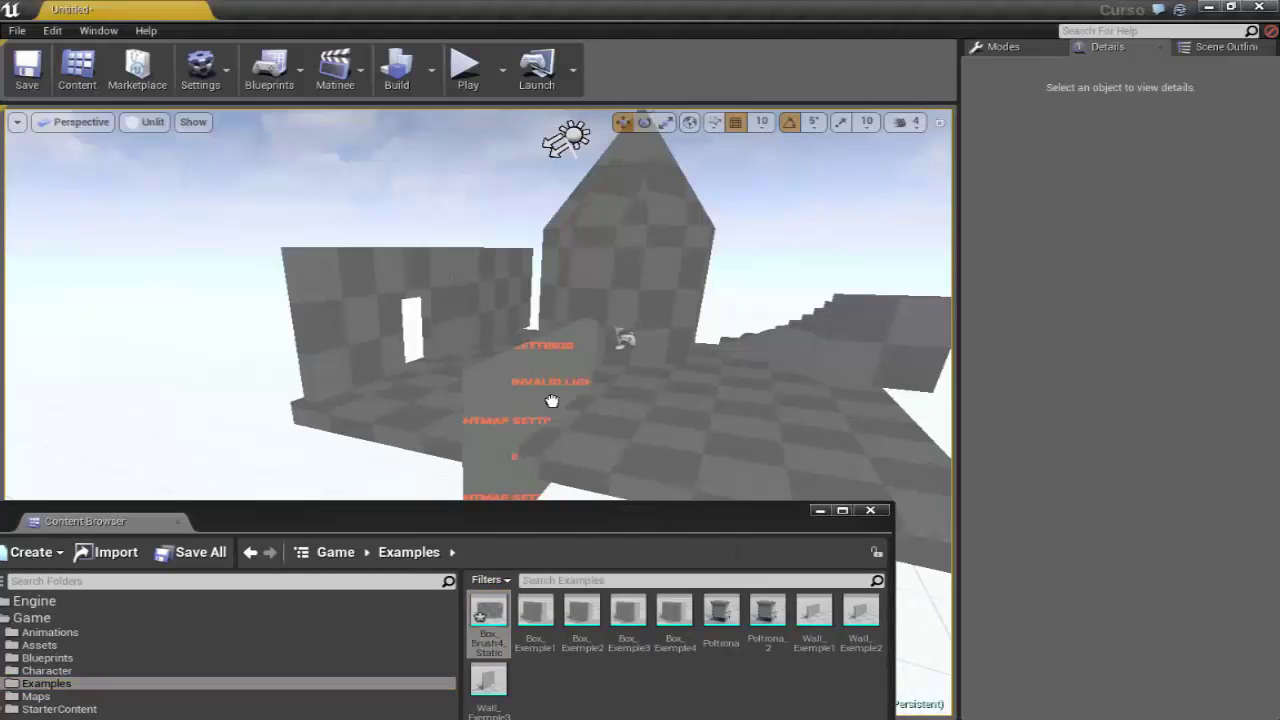
pyautogui.moveTo(552, 400); pyautogui.dragTo(493, 296)
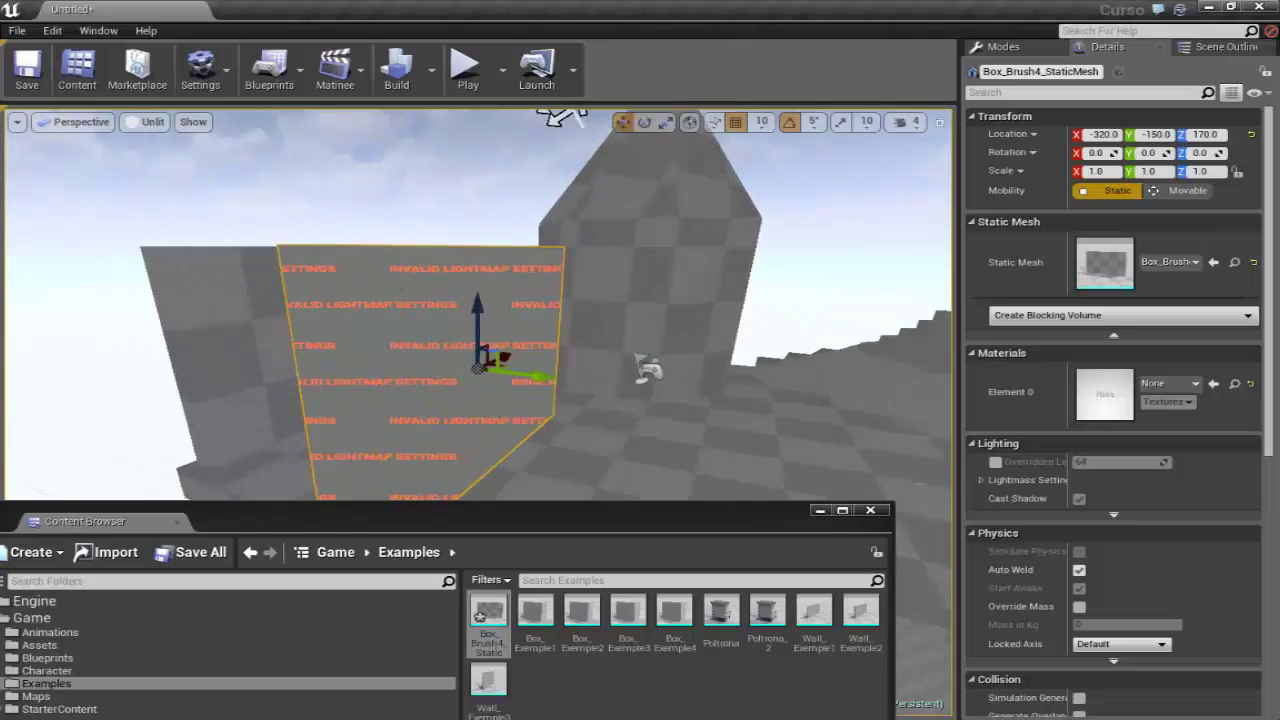
pyautogui.moveTo(500, 394); pyautogui.dragTo(560, 419, button='right')
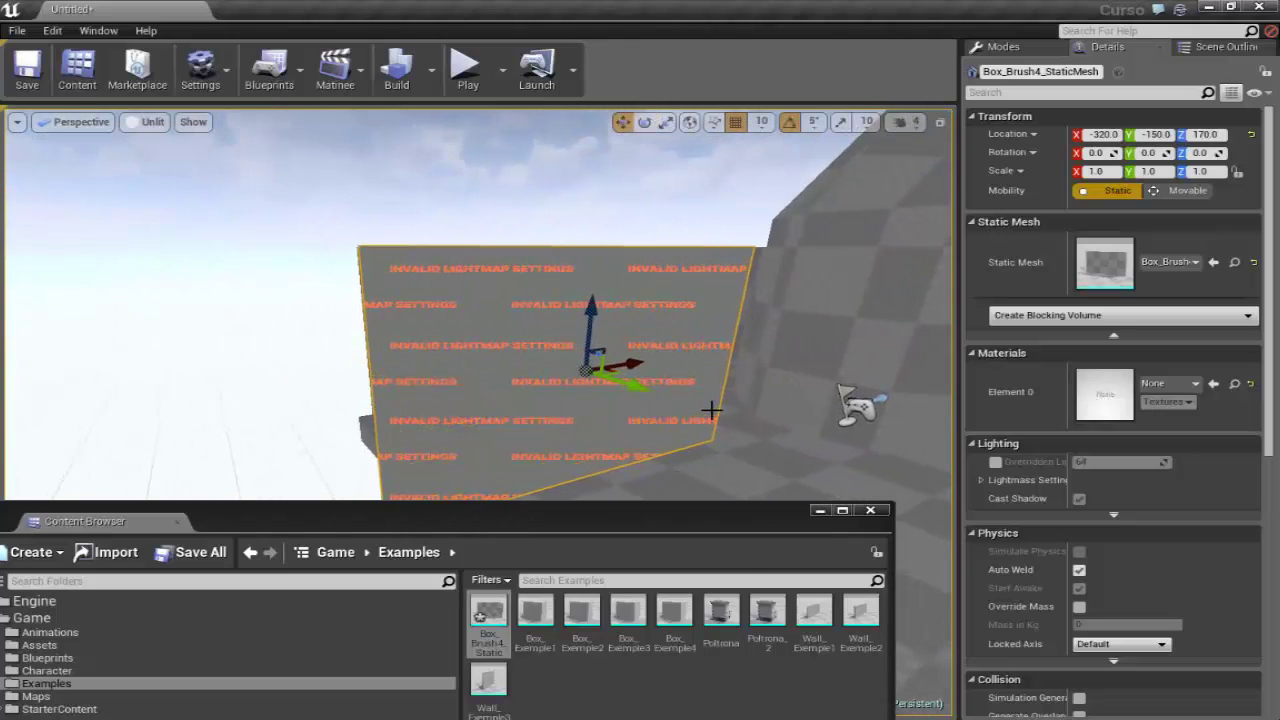
pyautogui.press('Delete')
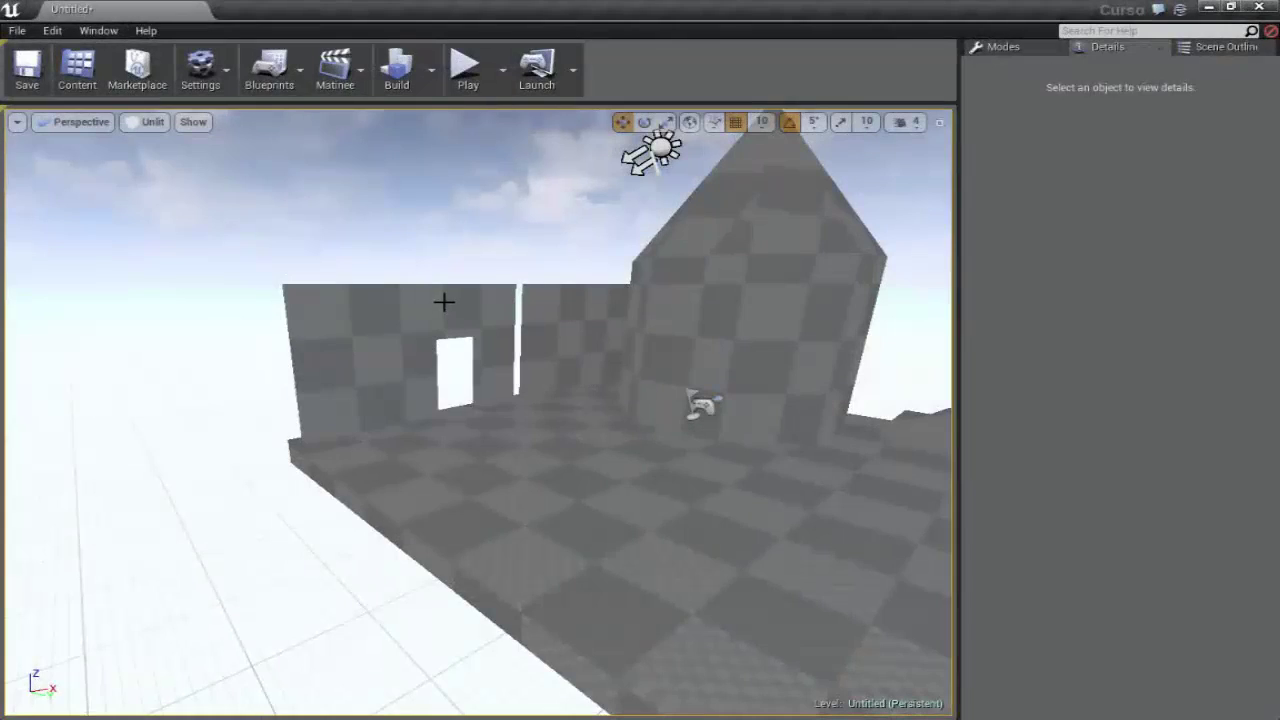
pyautogui.click(443, 301)
pyautogui.moveTo(491, 443); pyautogui.dragTo(511, 403)
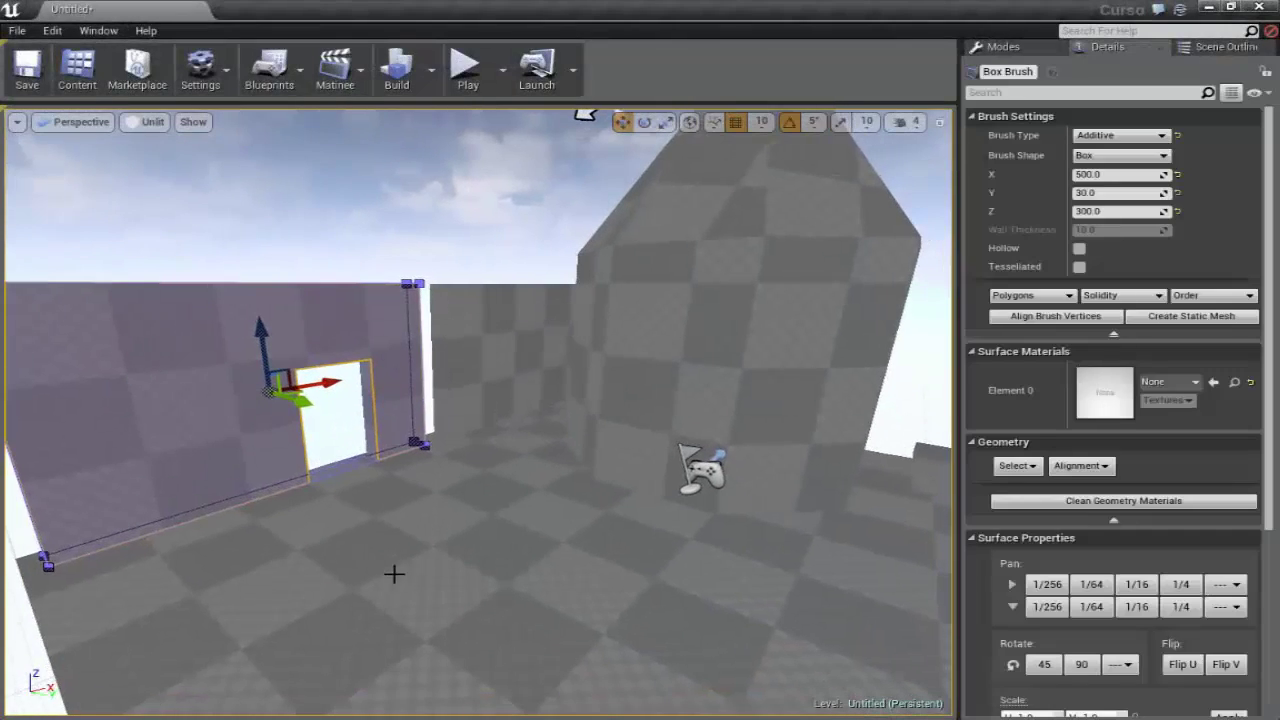
pyautogui.moveTo(394, 573); pyautogui.dragTo(400, 610)
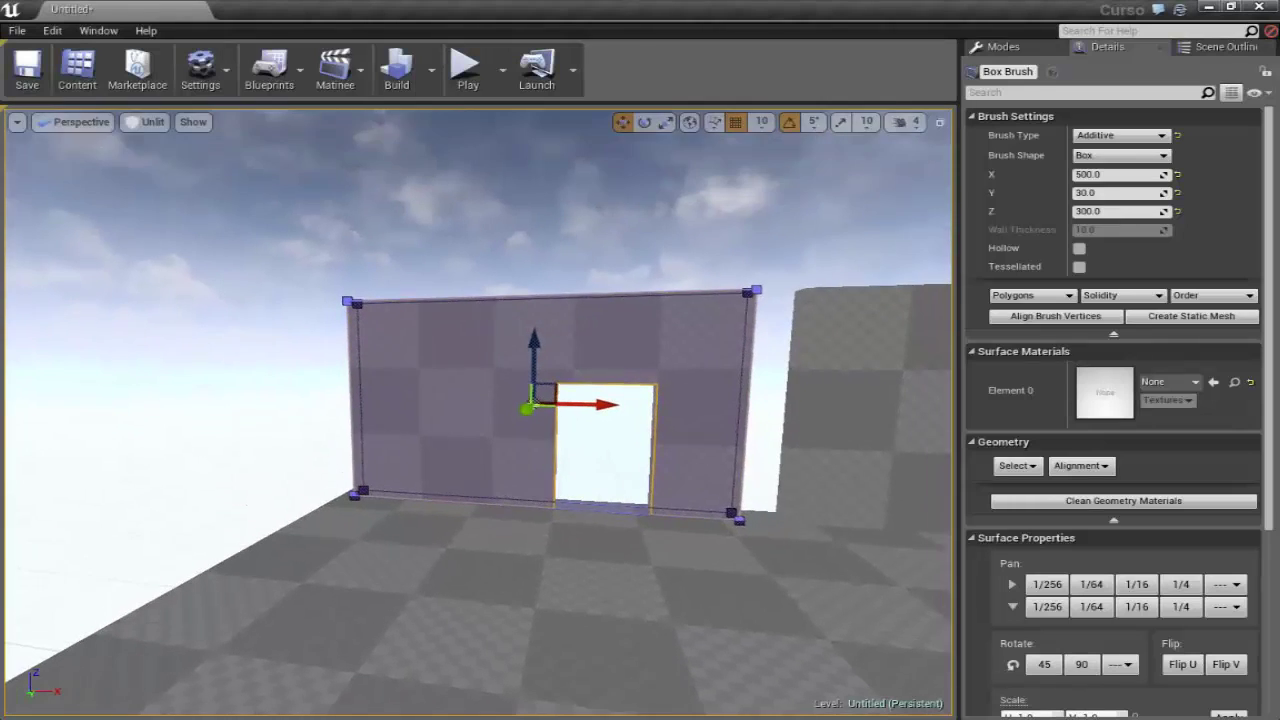
pyautogui.moveTo(488, 569); pyautogui.dragTo(488, 558)
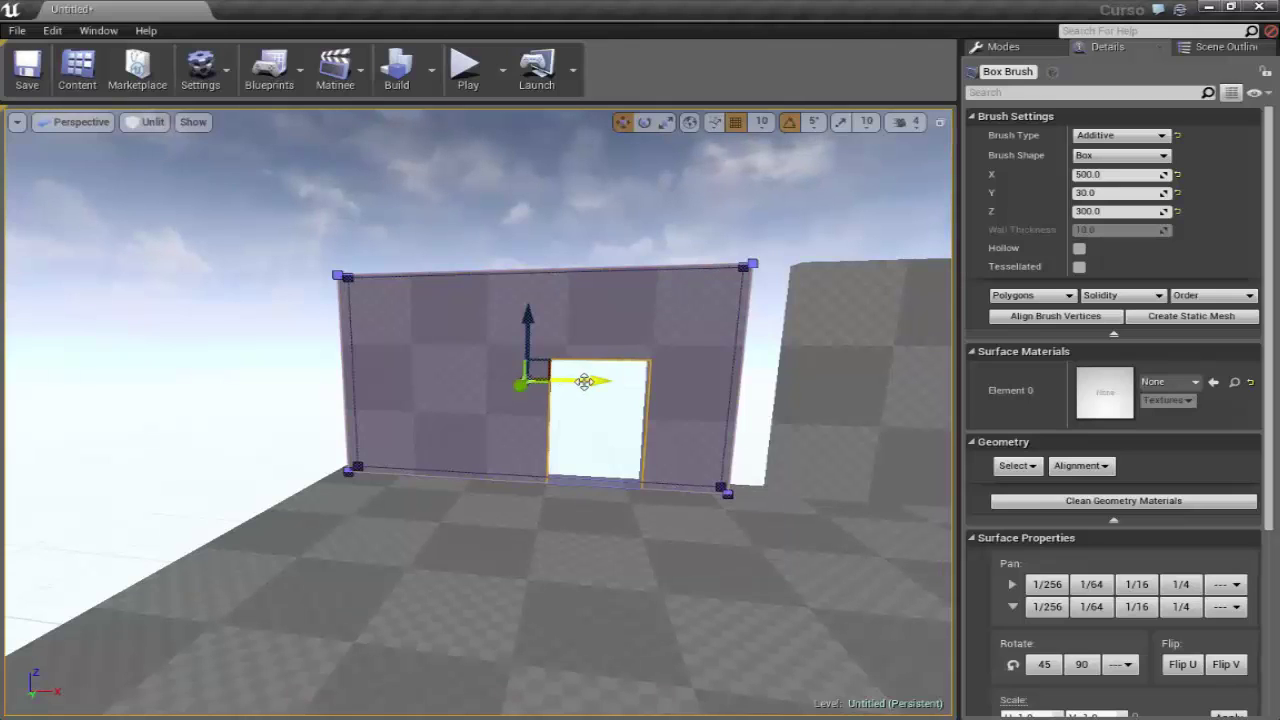
pyautogui.moveTo(583, 381); pyautogui.dragTo(196, 376)
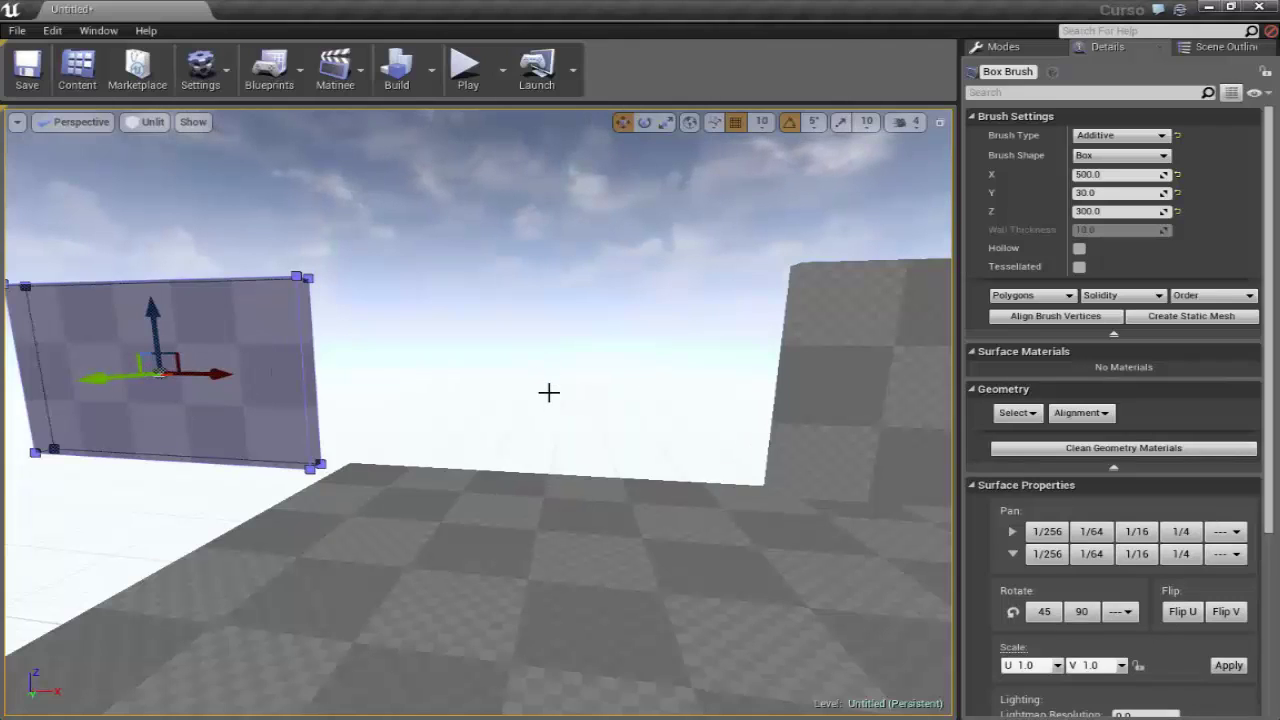
pyautogui.hotkey('ctrl', 'z')
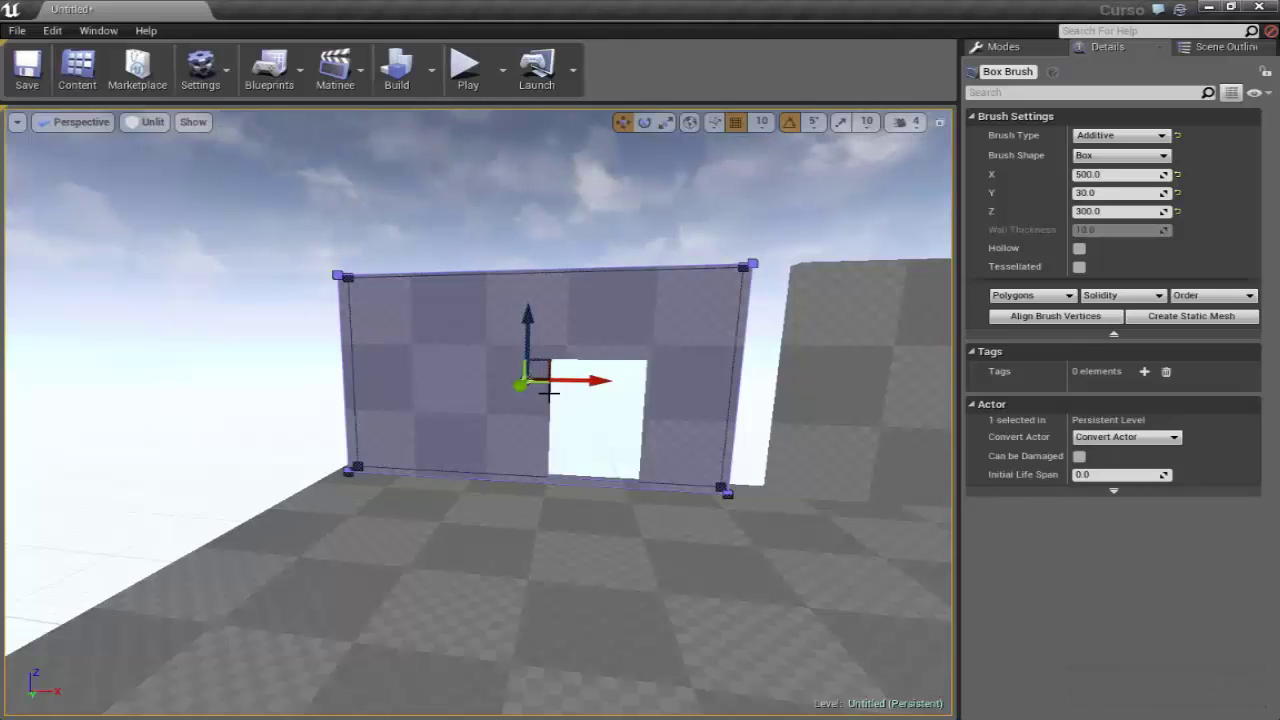
pyautogui.moveTo(411, 580); pyautogui.dragTo(826, 423)
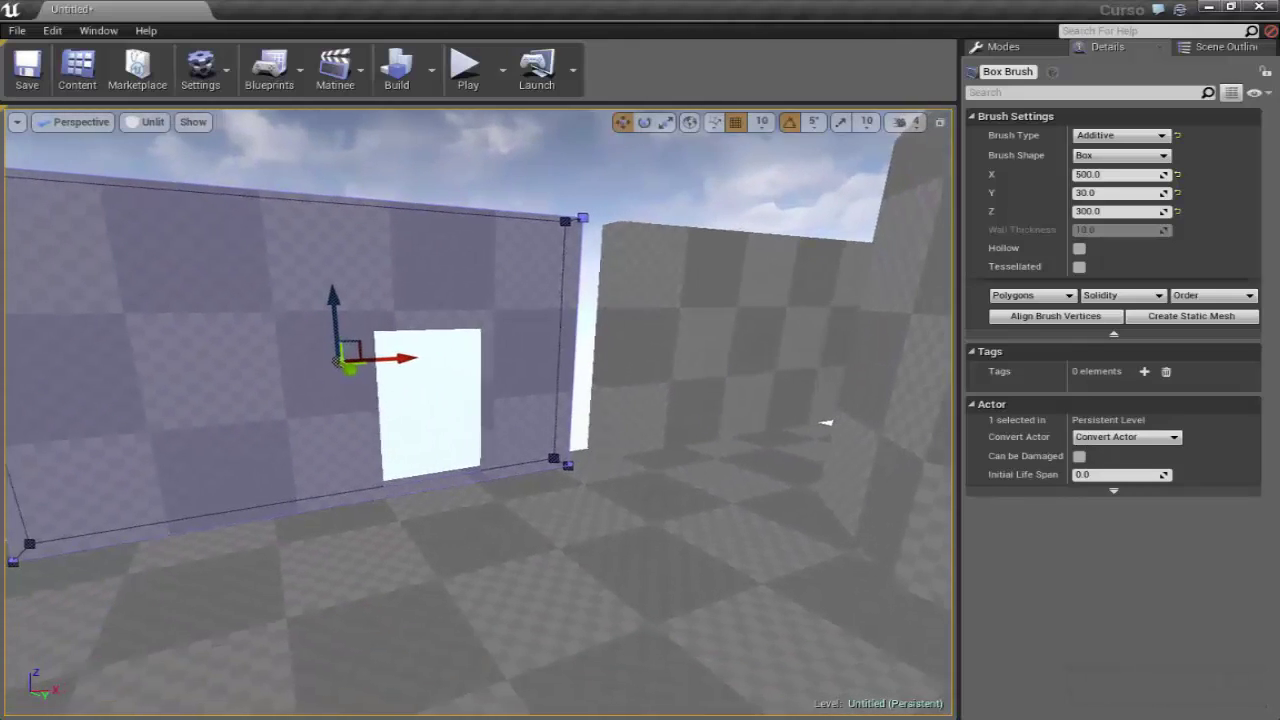
pyautogui.moveTo(437, 580); pyautogui.dragTo(431, 580)
pyautogui.press('Escape')
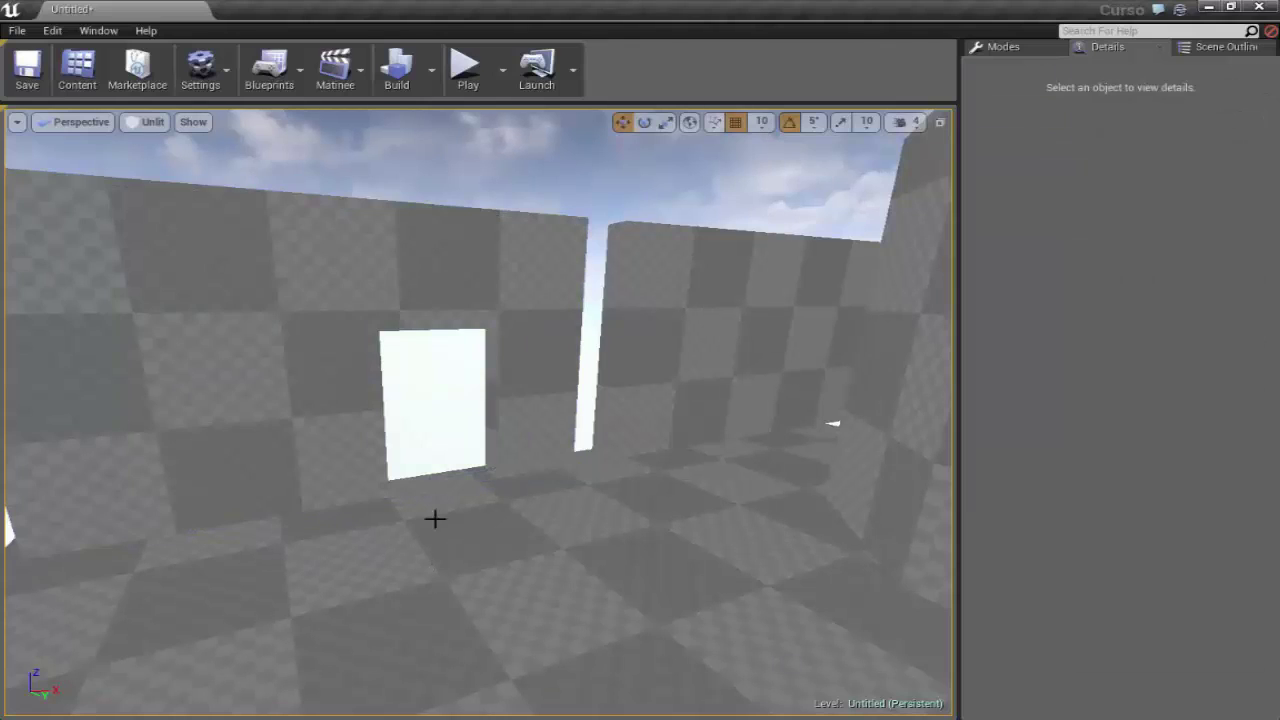
pyautogui.click(510, 376)
pyautogui.moveTo(832, 423); pyautogui.dragTo(833, 395)
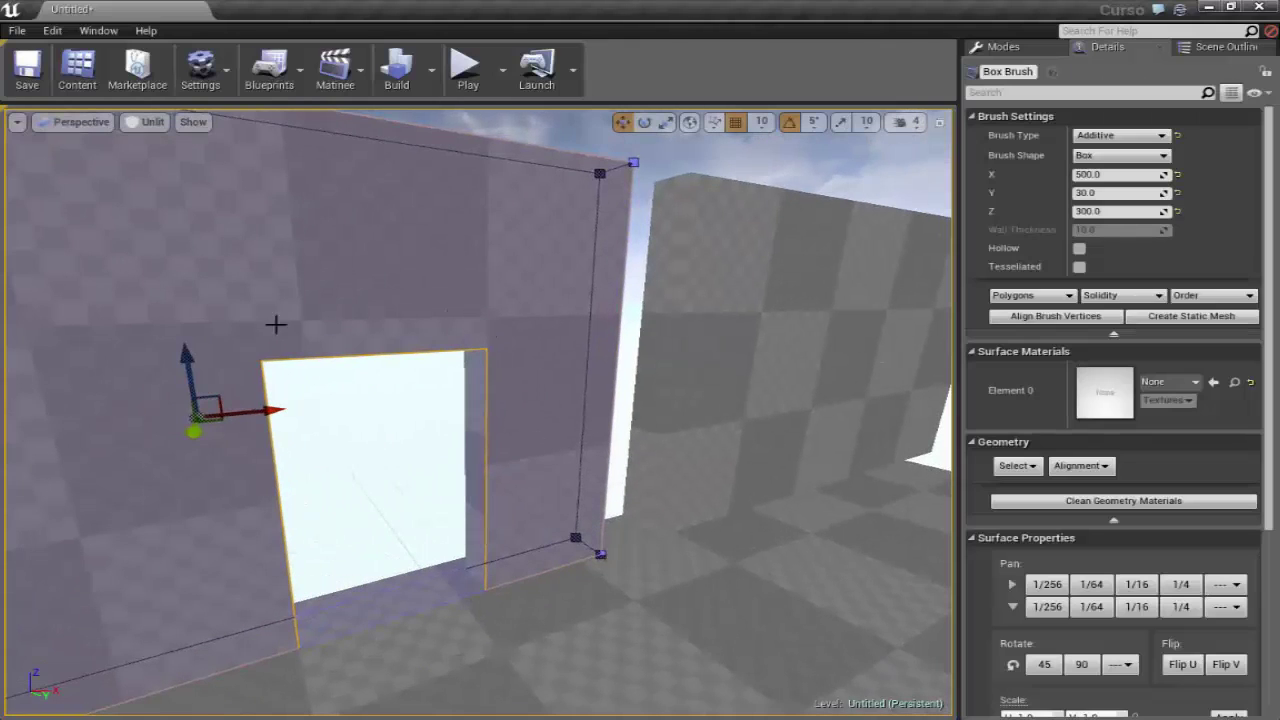
pyautogui.press('f')
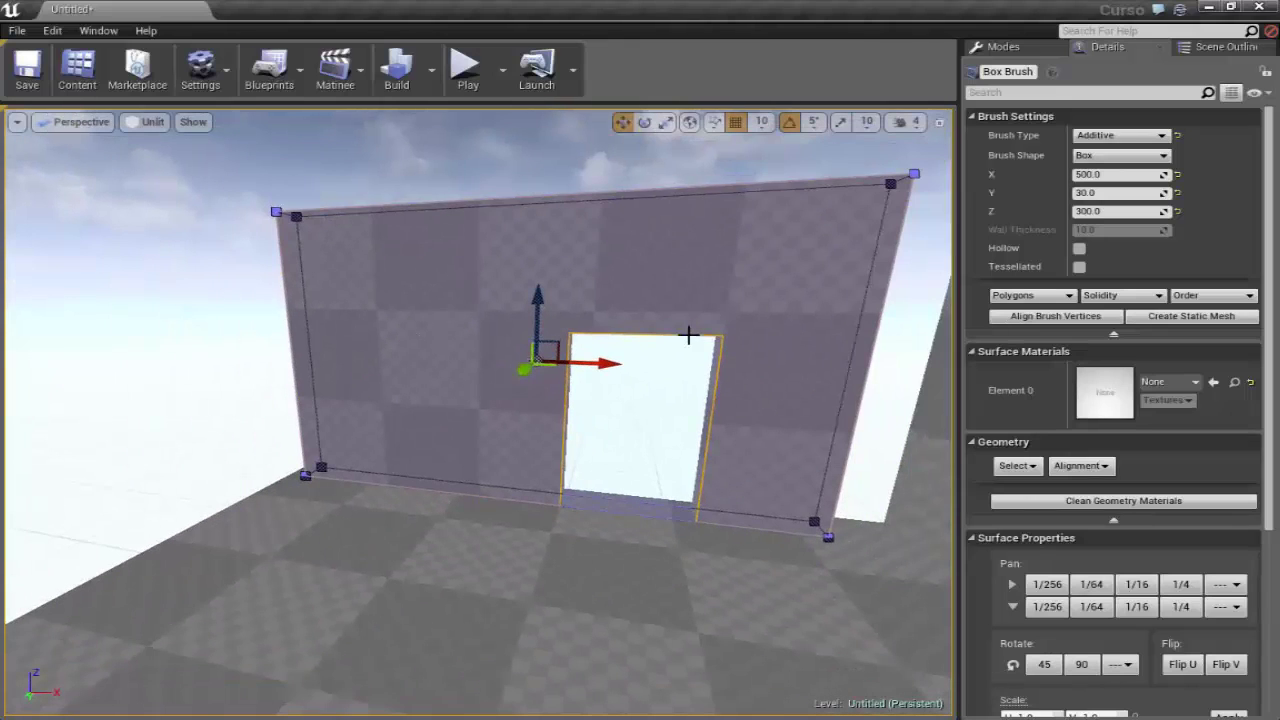
pyautogui.moveTo(623, 546); pyautogui.dragTo(510, 540)
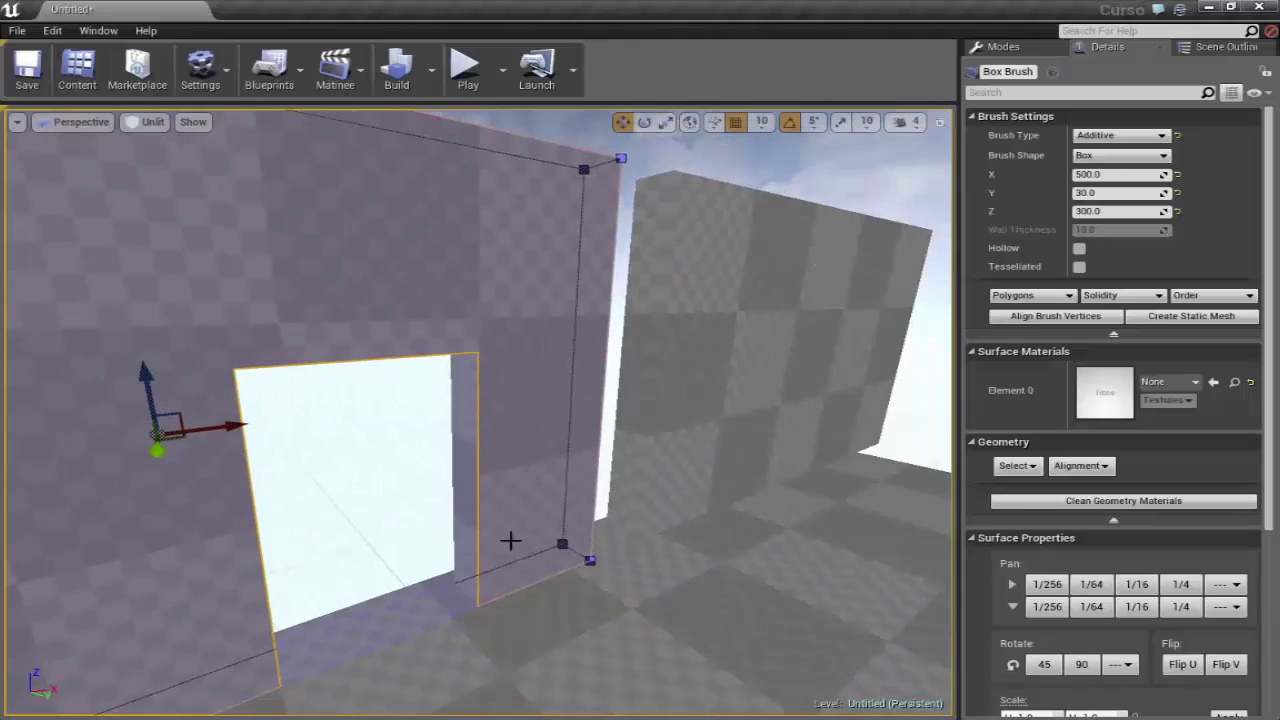
pyautogui.click(457, 493)
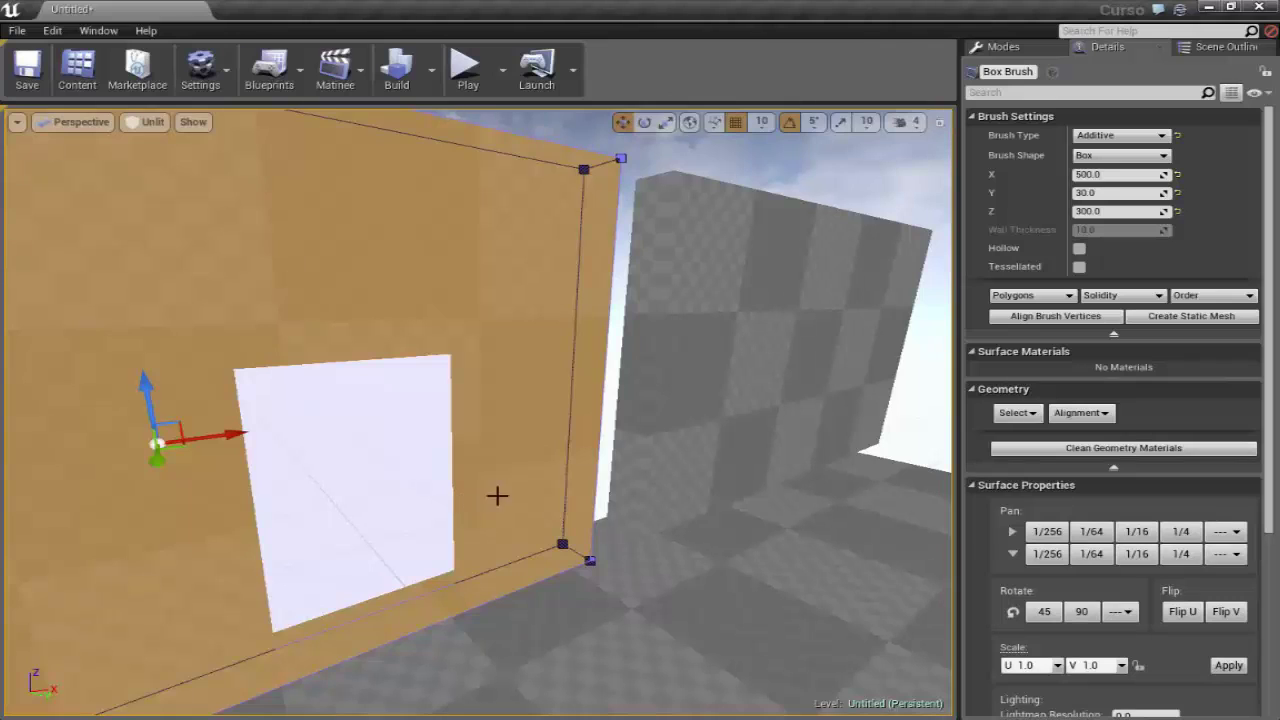
pyautogui.click(320, 427)
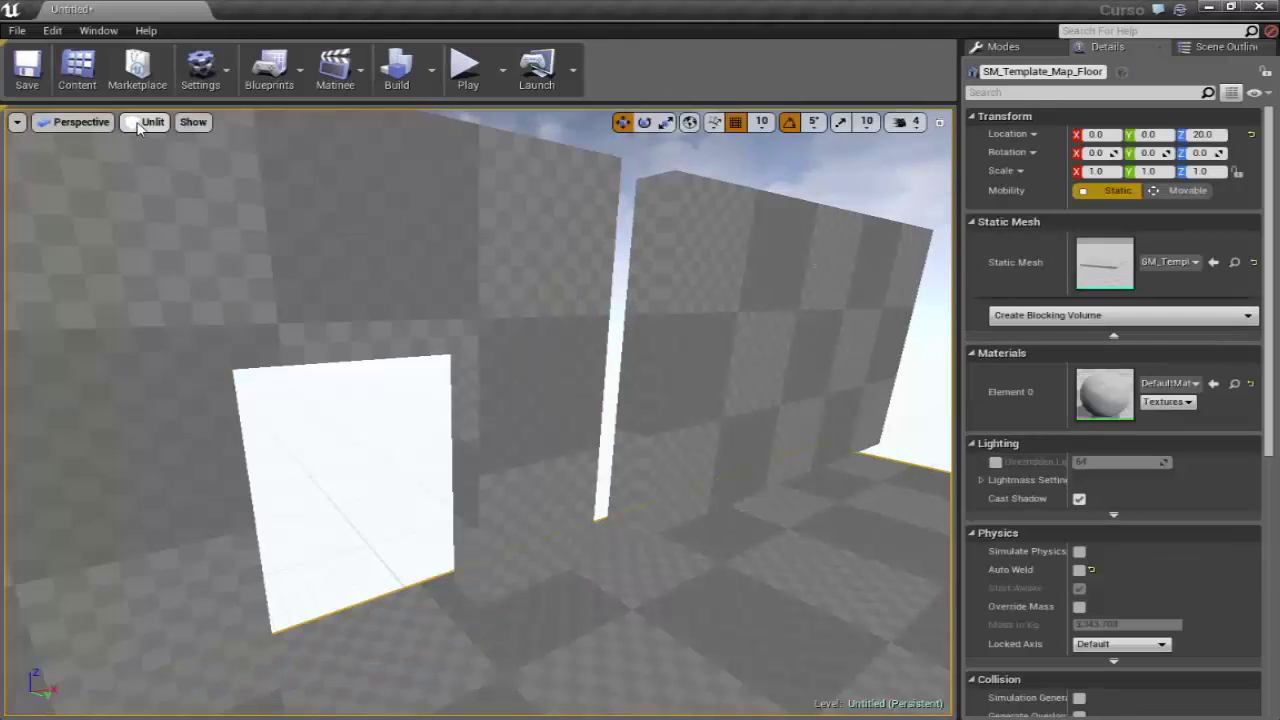
# Switch to Wireframe, restore four viewports, and select Box Brush2 plus the wall brush
pyautogui.click(145, 122)
pyautogui.click(155, 188)
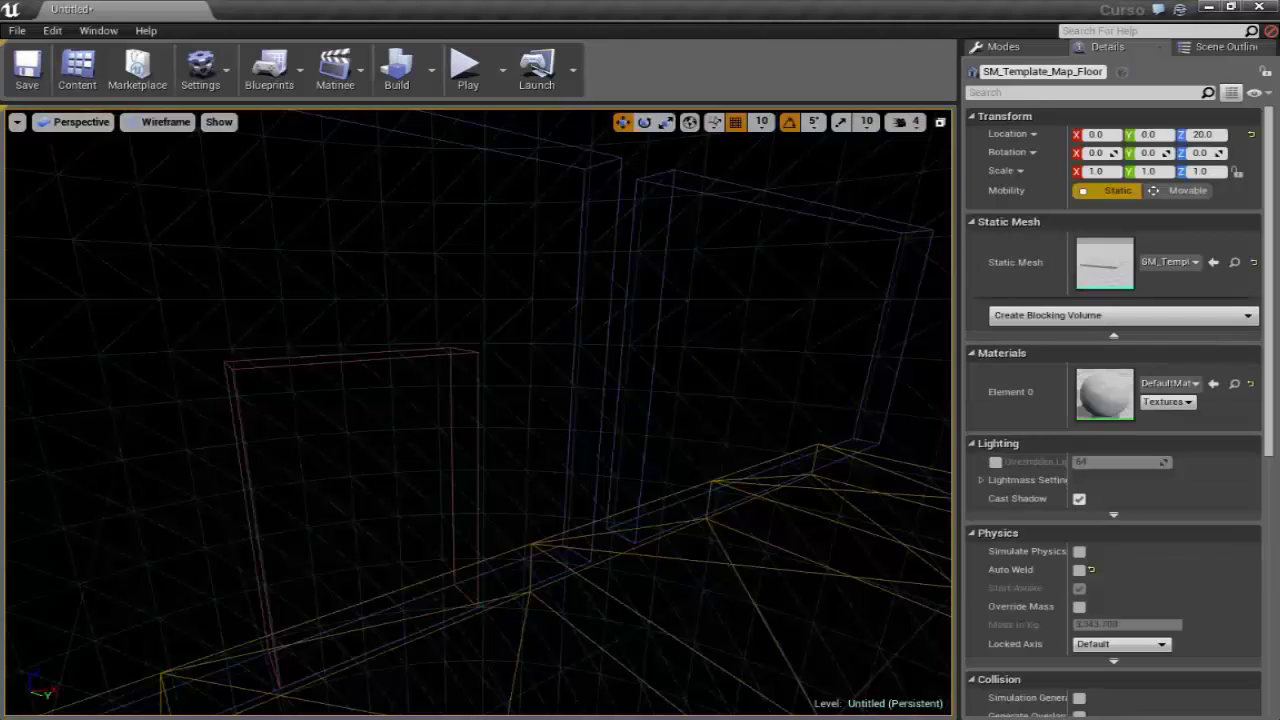
pyautogui.click(940, 122)
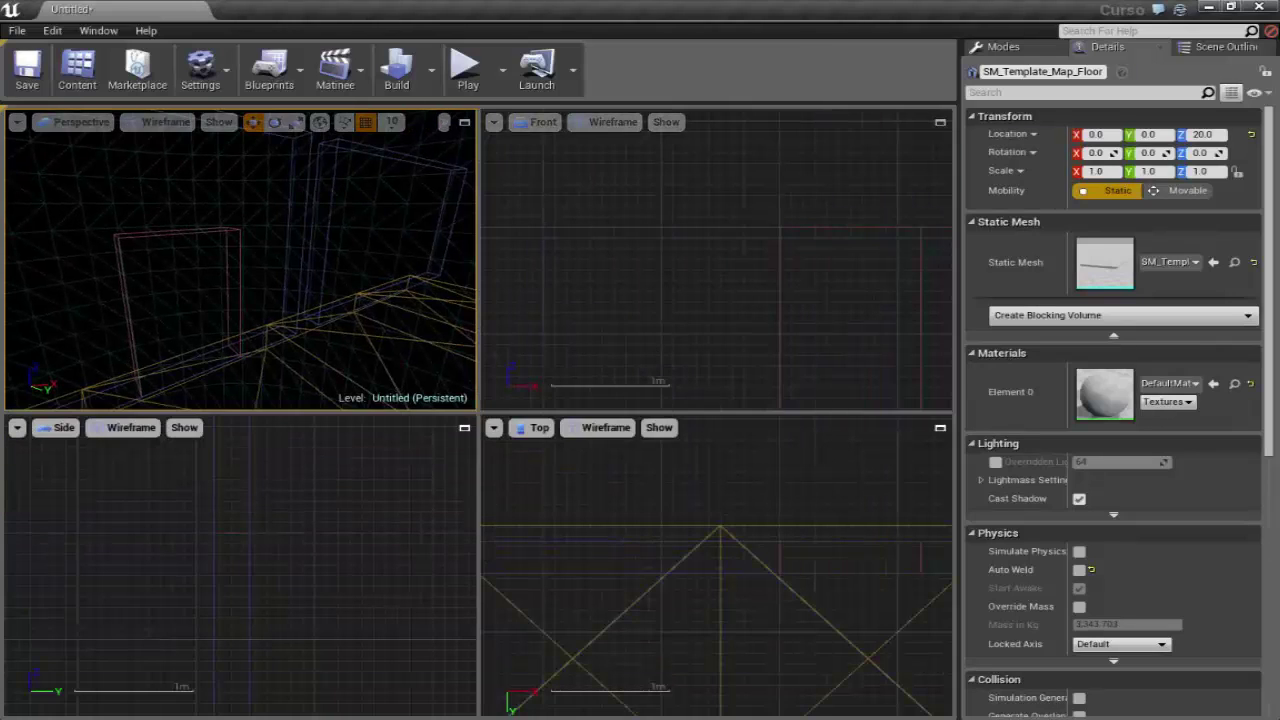
pyautogui.click(187, 305)
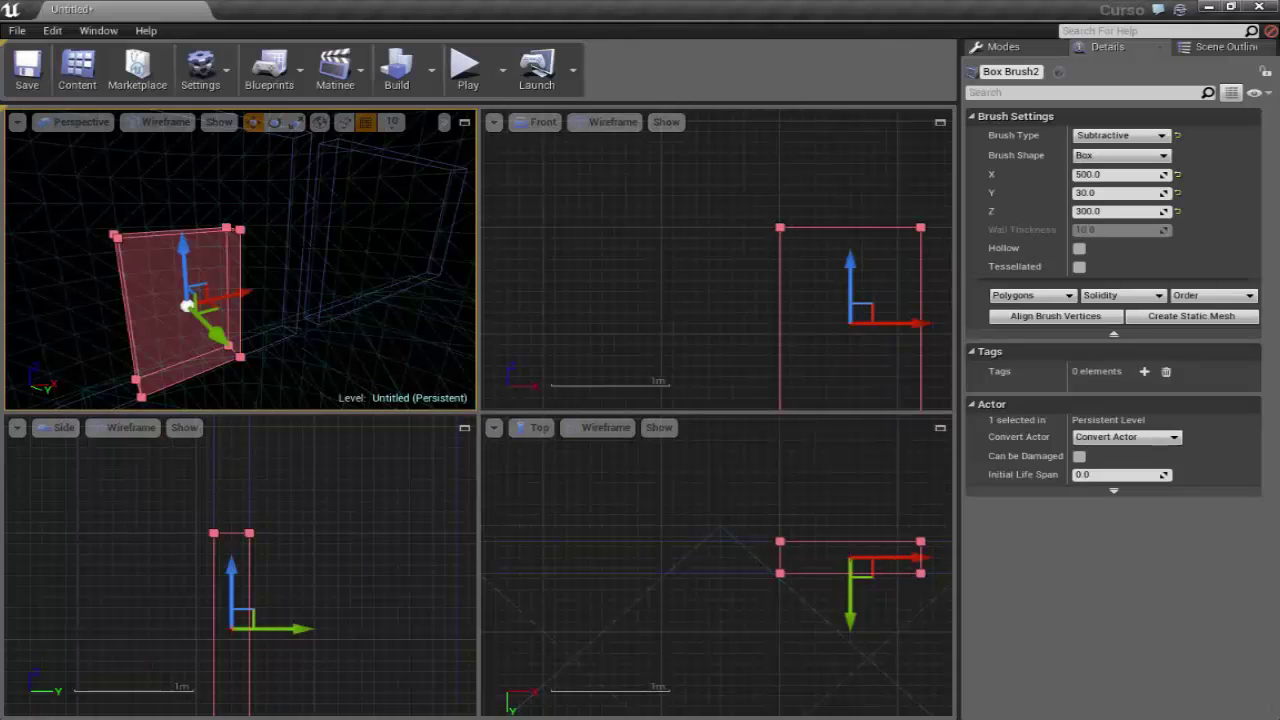
pyautogui.keyDown('ctrl'); pyautogui.click(287, 265); pyautogui.keyUp('ctrl')
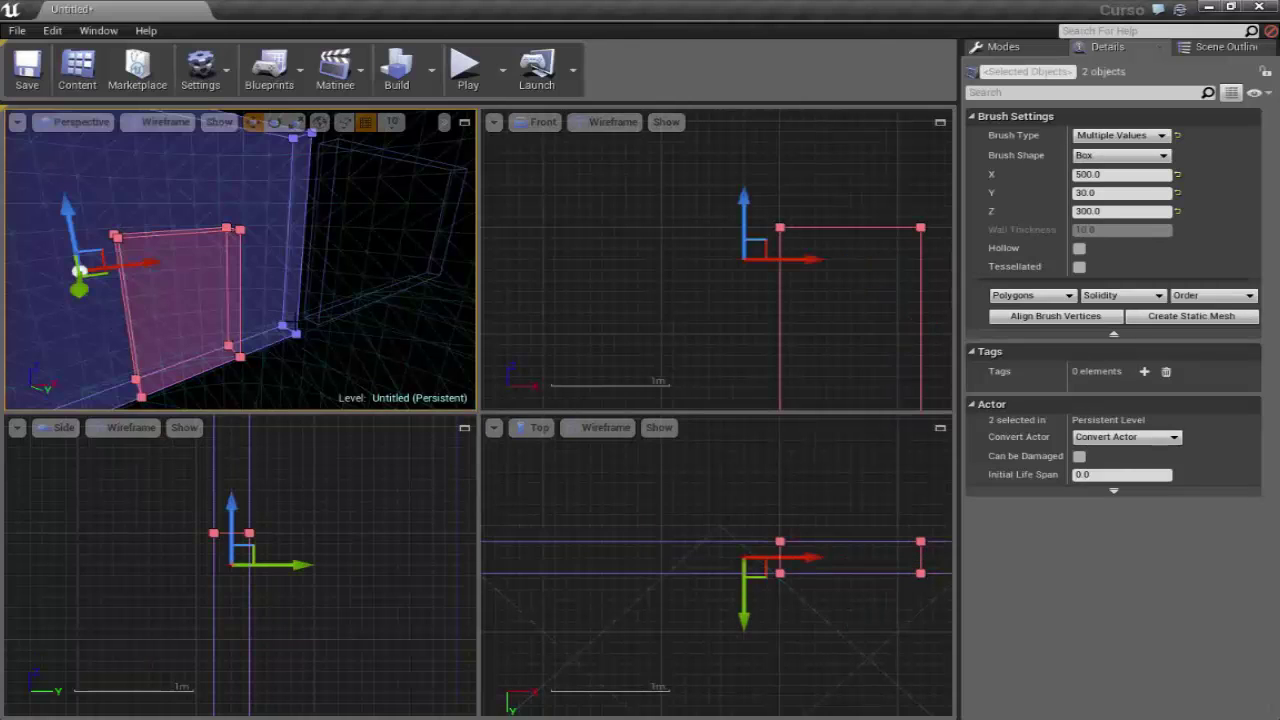
# Maximize the Perspective view, return to Lit shading, and frame both selected brushes
pyautogui.click(464, 121)
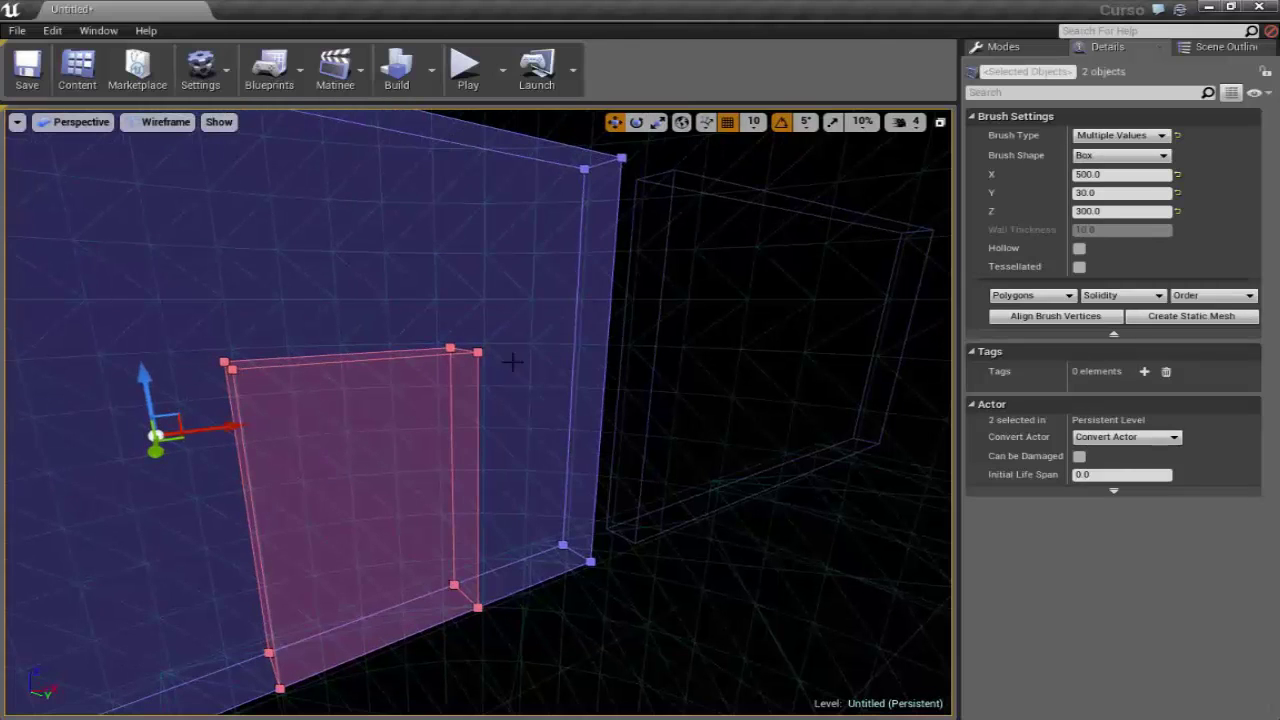
pyautogui.click(155, 124)
pyautogui.click(160, 147)
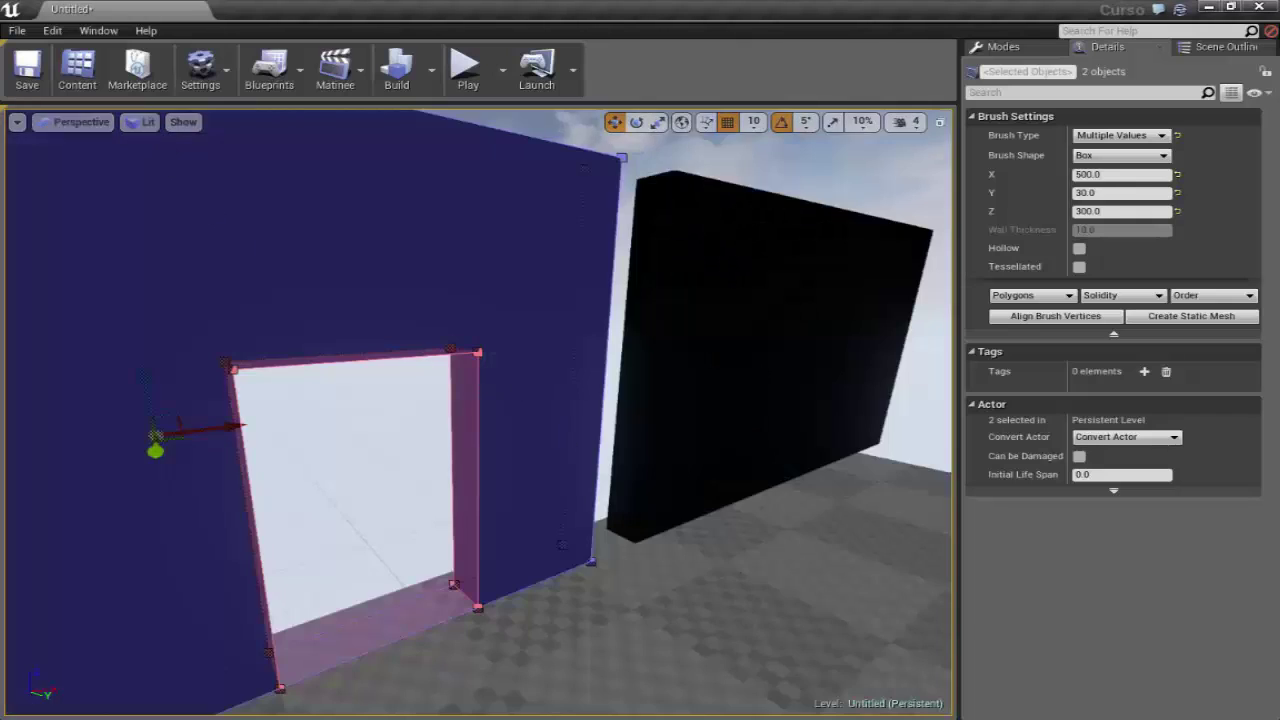
pyautogui.press('f')
pyautogui.keyDown('alt'); pyautogui.moveTo(554, 442); pyautogui.dragTo(620, 440); pyautogui.keyUp('alt')
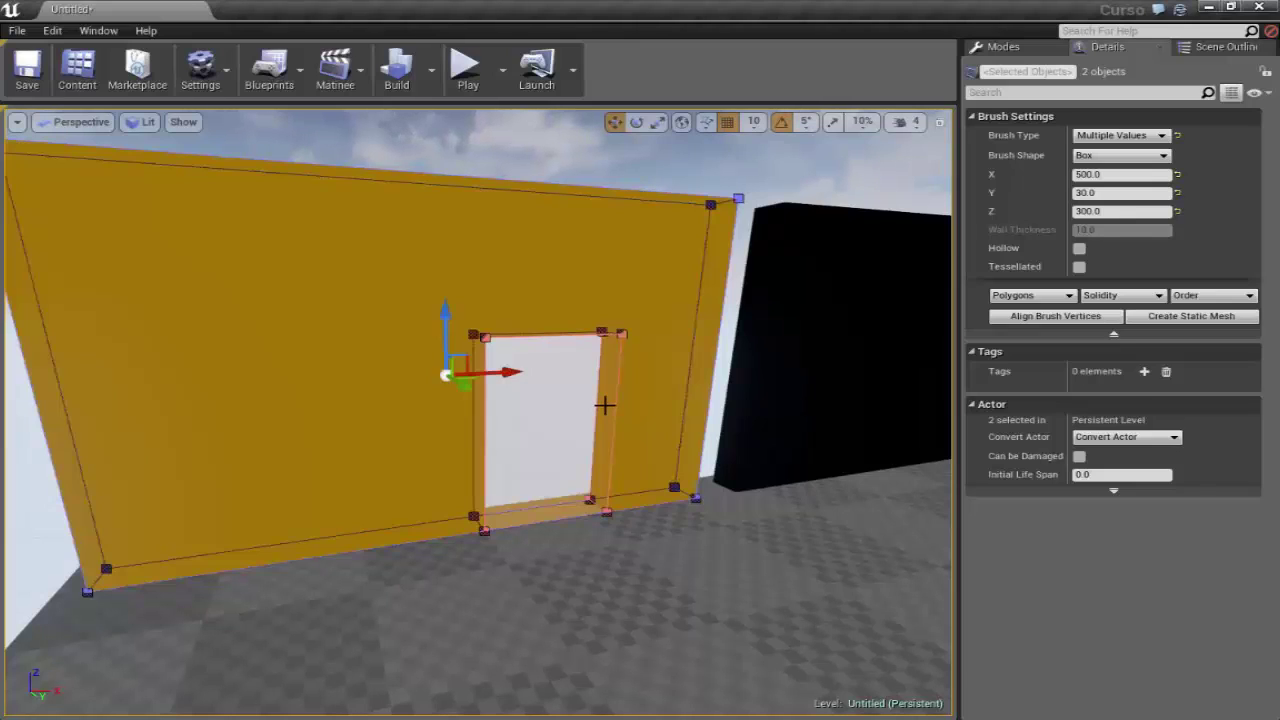
pyautogui.click(604, 403)
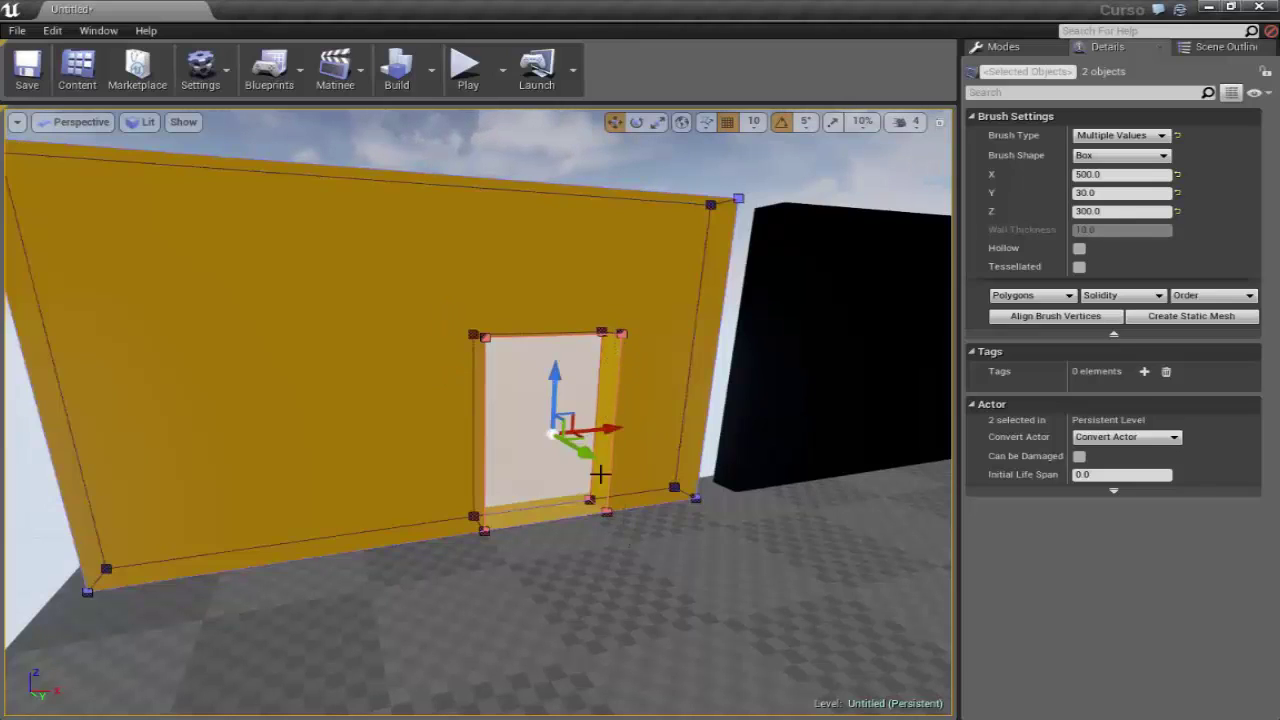
pyautogui.press('f')
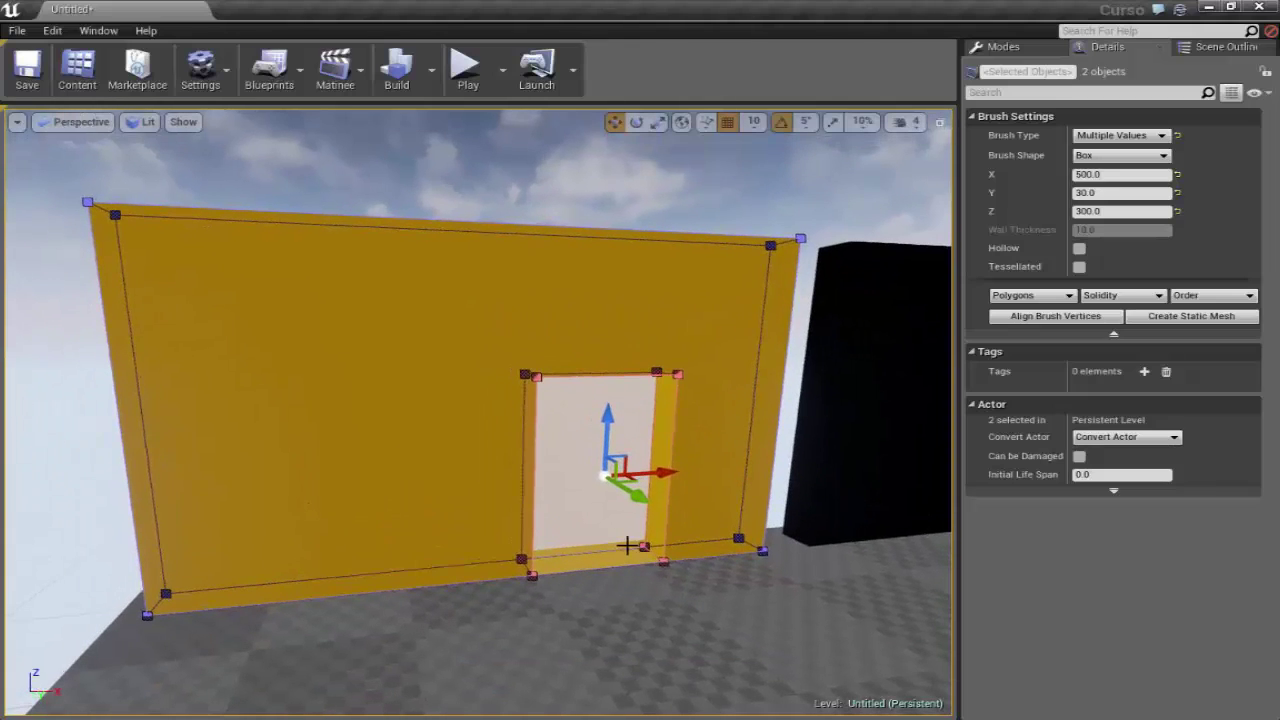
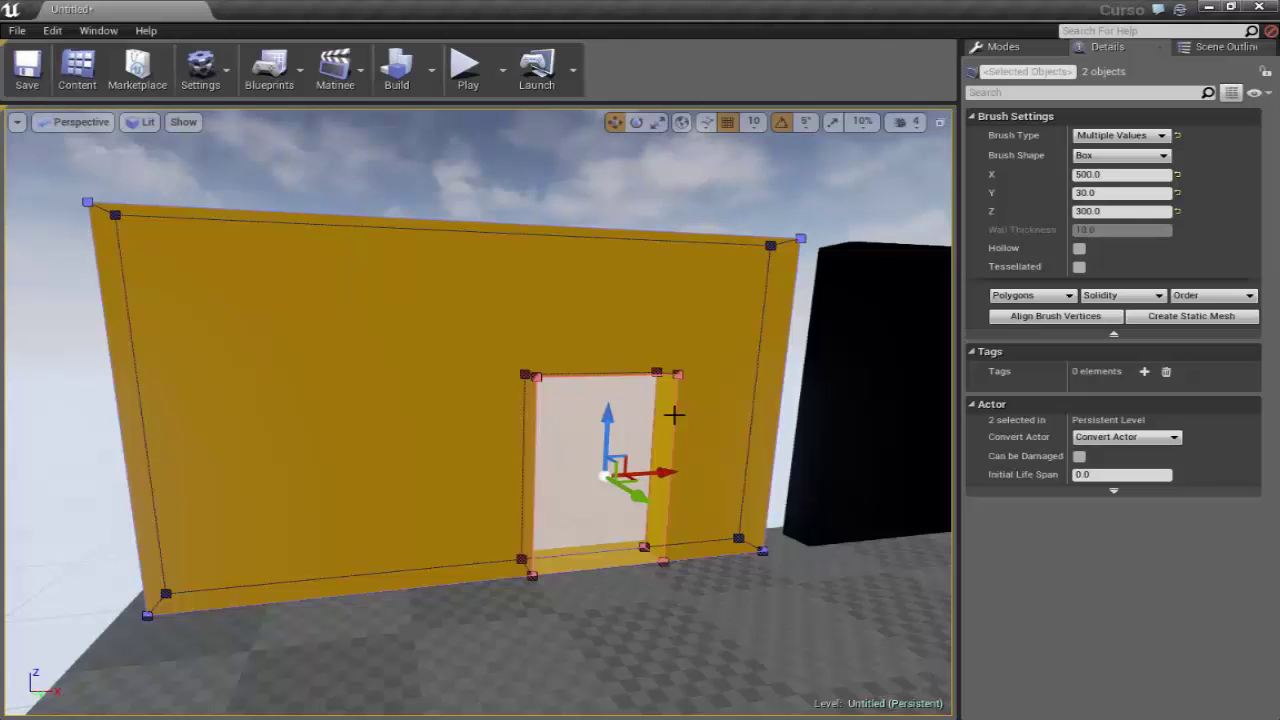
# Briefly open and close the floating Content Browser, then select the wall box brush alone
pyautogui.hotkey('ctrl', 'shift', 'f')
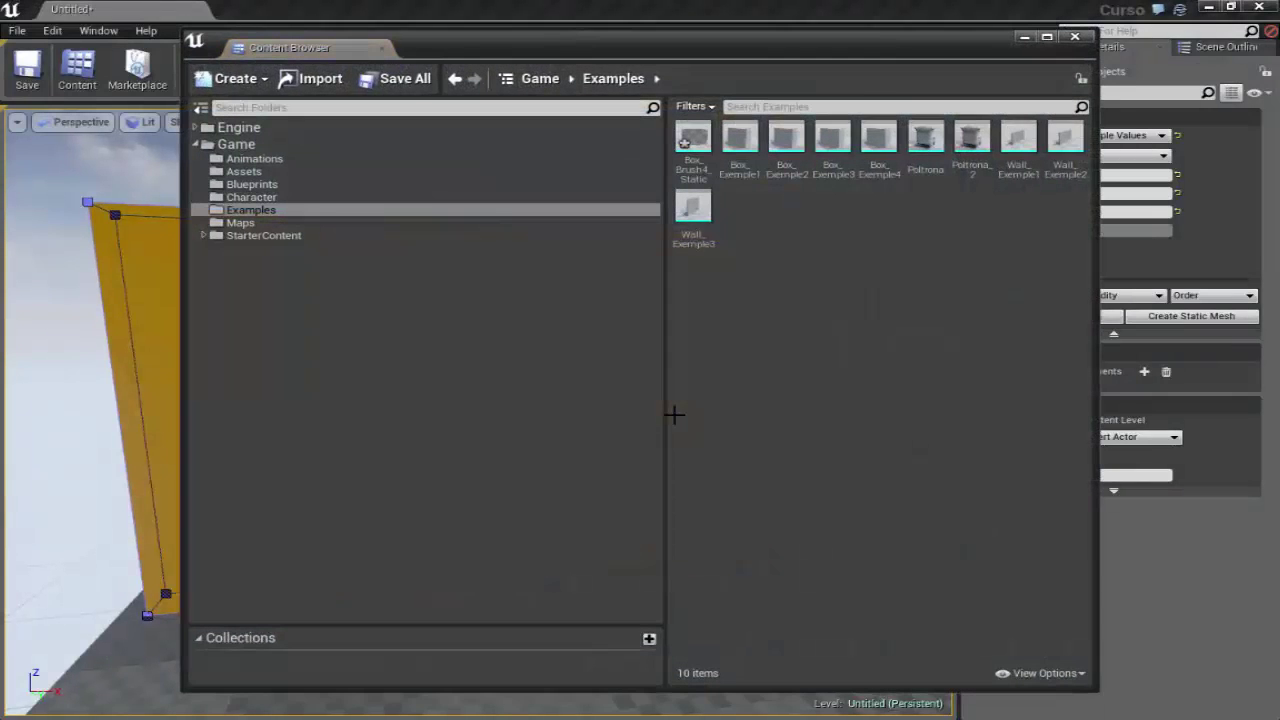
pyautogui.moveTo(787, 44); pyautogui.dragTo(771, 57)
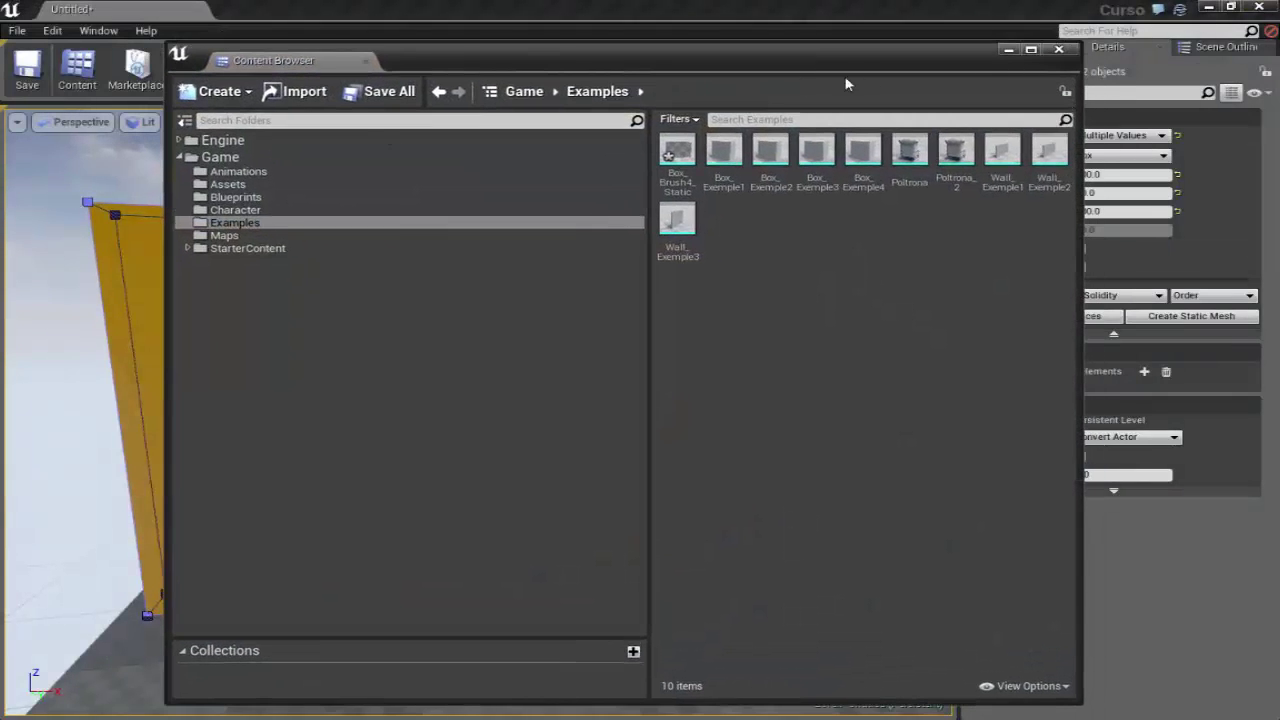
pyautogui.click(1059, 50)
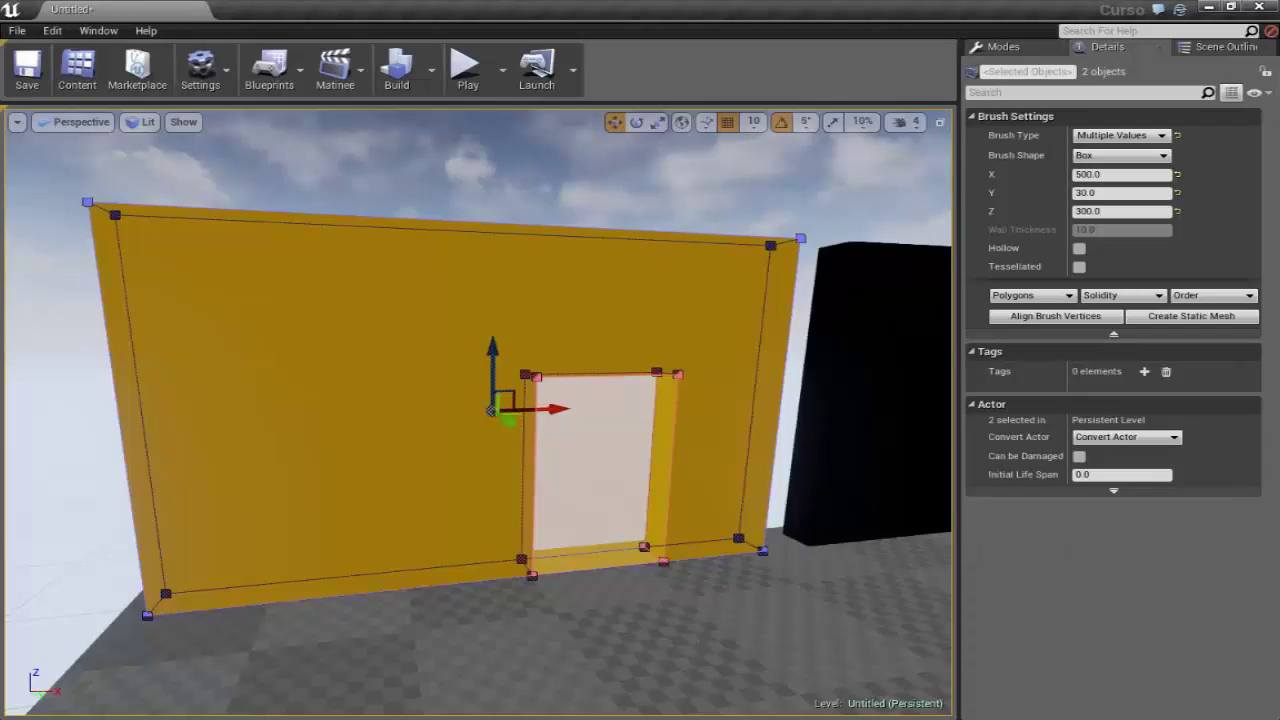
pyautogui.moveTo(663, 431)
pyautogui.mouseDown(button='right')
pyautogui.moveTo(760, 431)
pyautogui.moveTo(557, 473)
pyautogui.mouseUp(button='right')
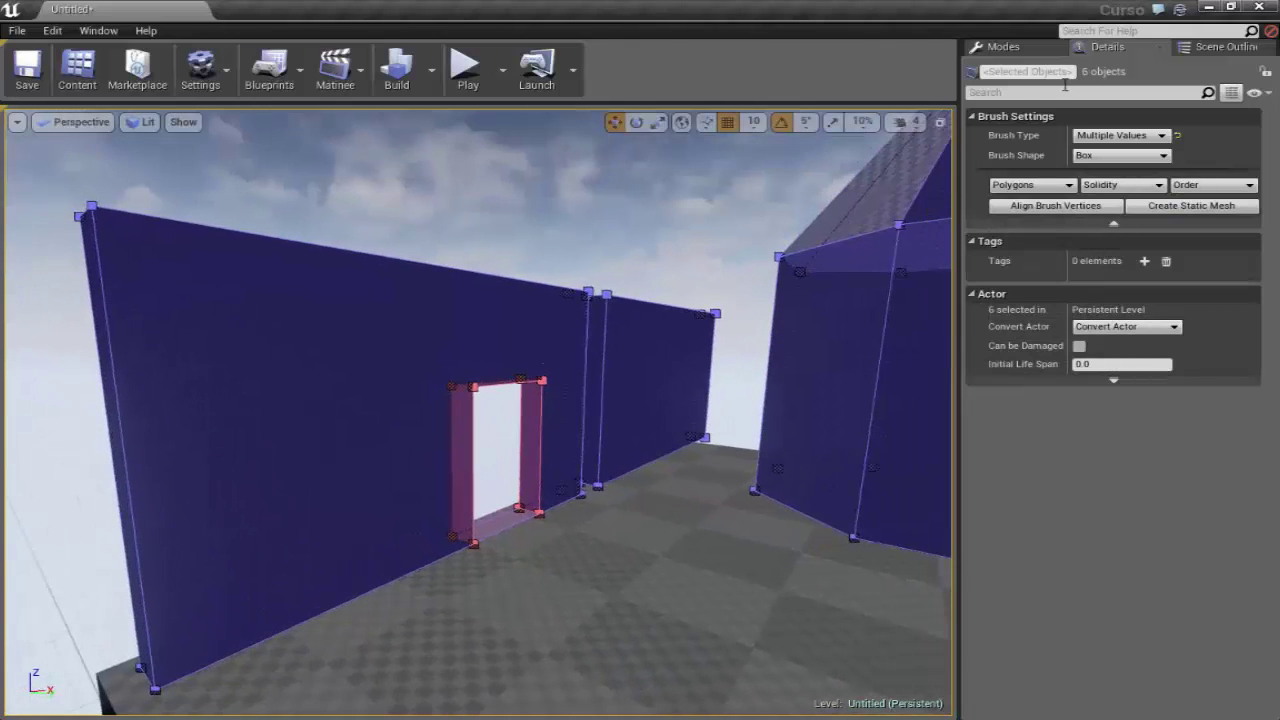
pyautogui.click(400, 378)
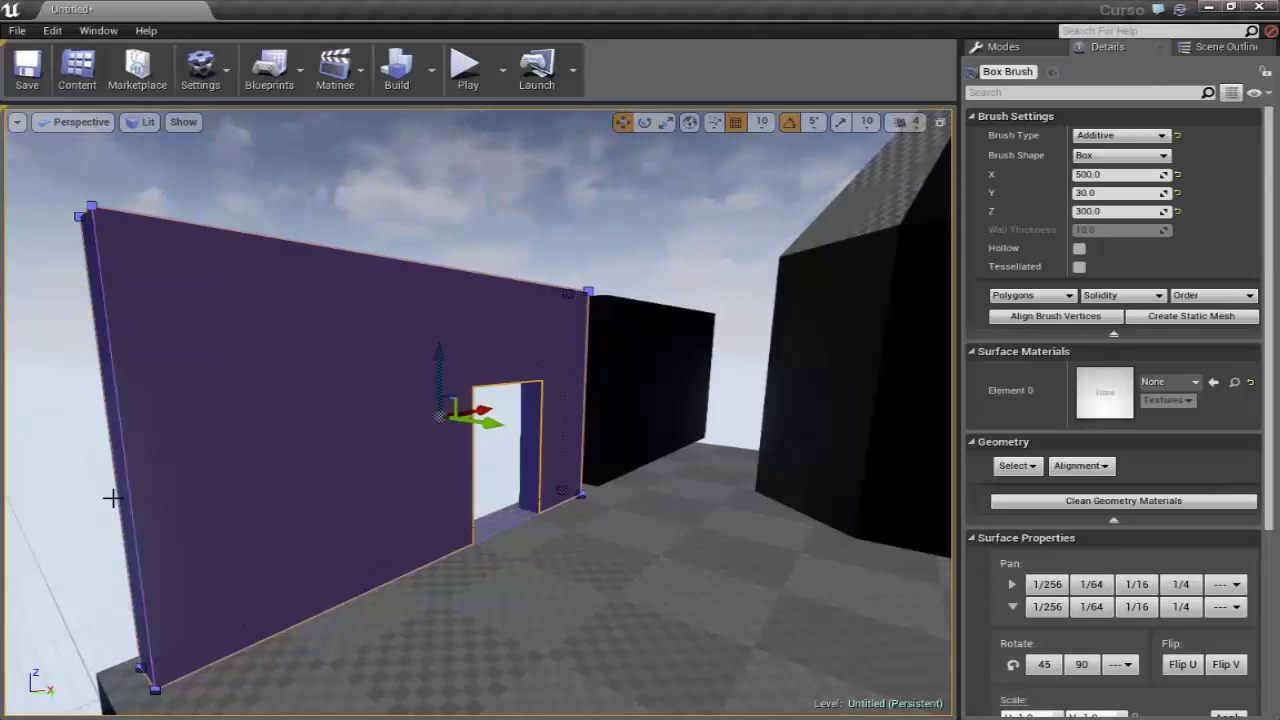
# Show the Scene Outliner and switch the Modes panel back to Place mode
pyautogui.click(1215, 46)
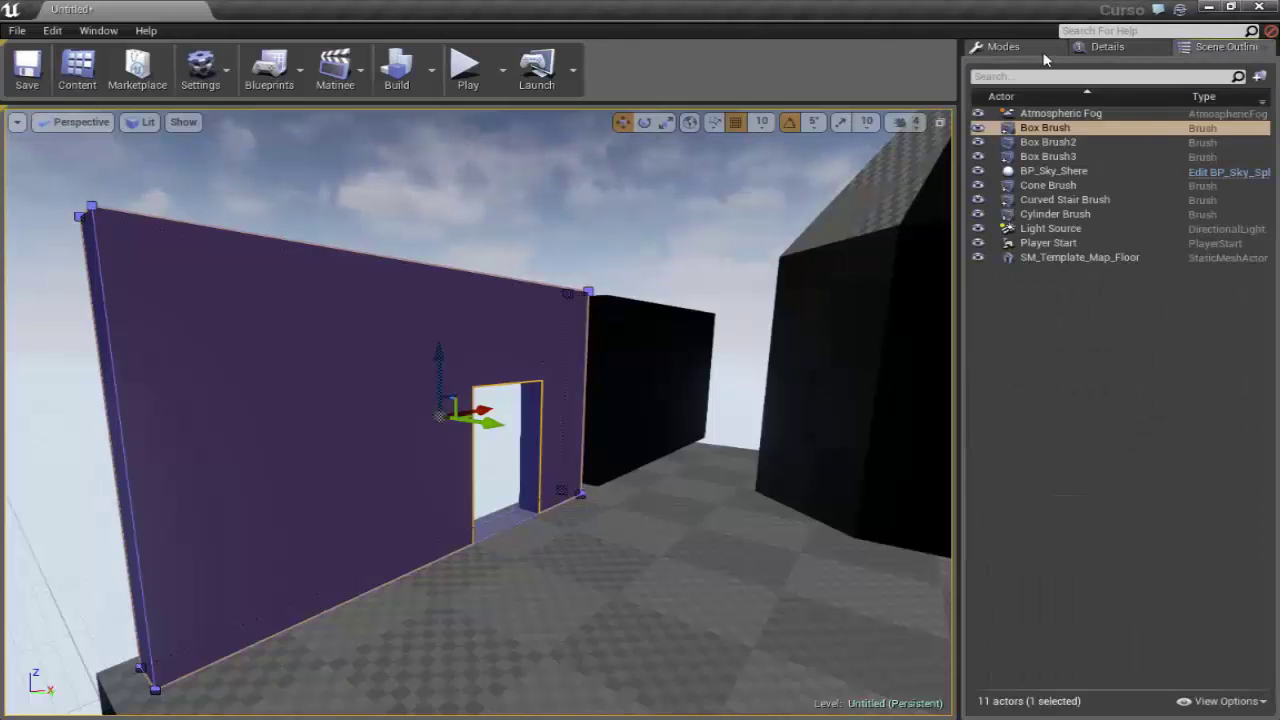
pyautogui.click(1040, 47)
pyautogui.click(993, 82)
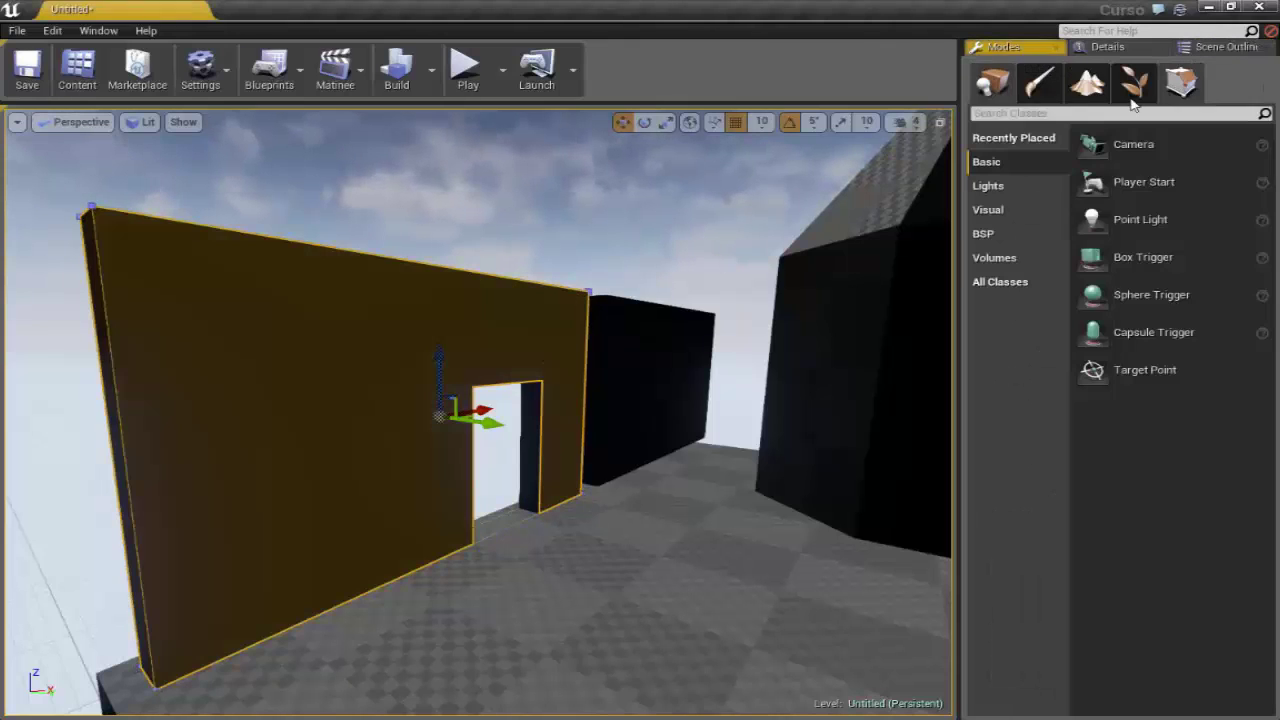
# Select the wall brush together with its narrow doorway subtractive brush
pyautogui.moveTo(677, 565); pyautogui.dragTo(677, 566, button='right')
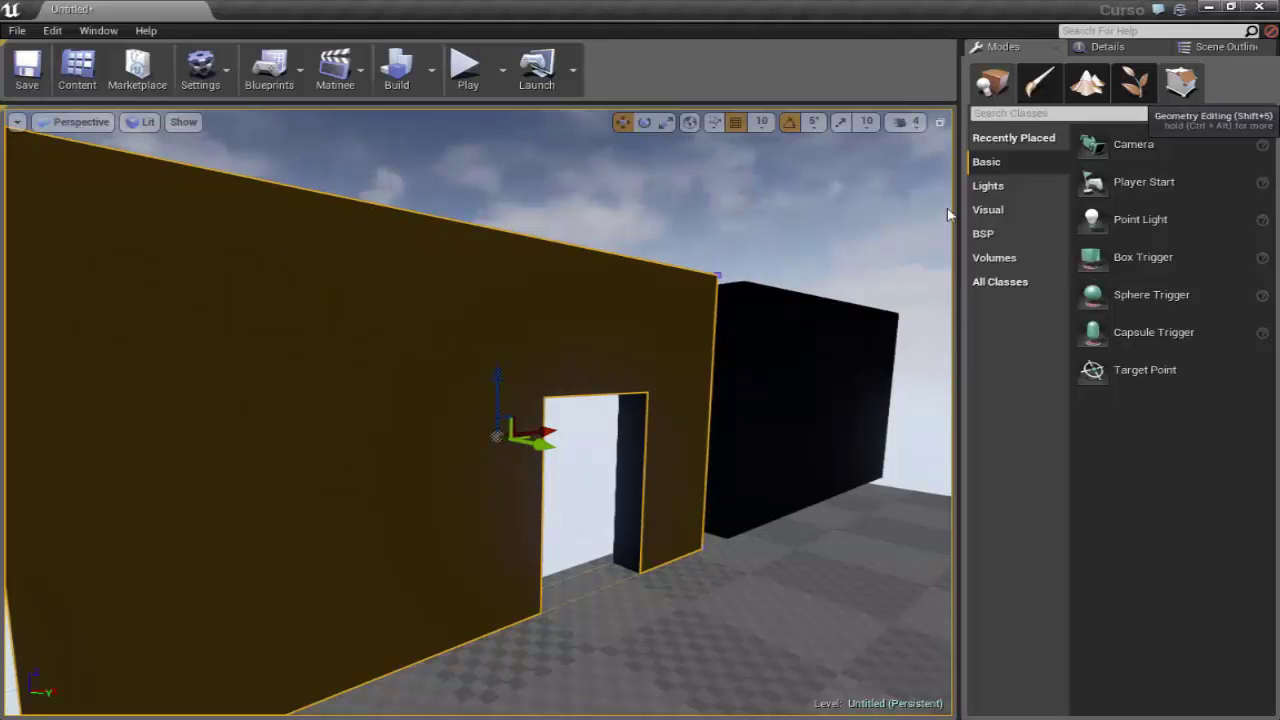
pyautogui.moveTo(680, 611); pyautogui.dragTo(681, 612, button='right')
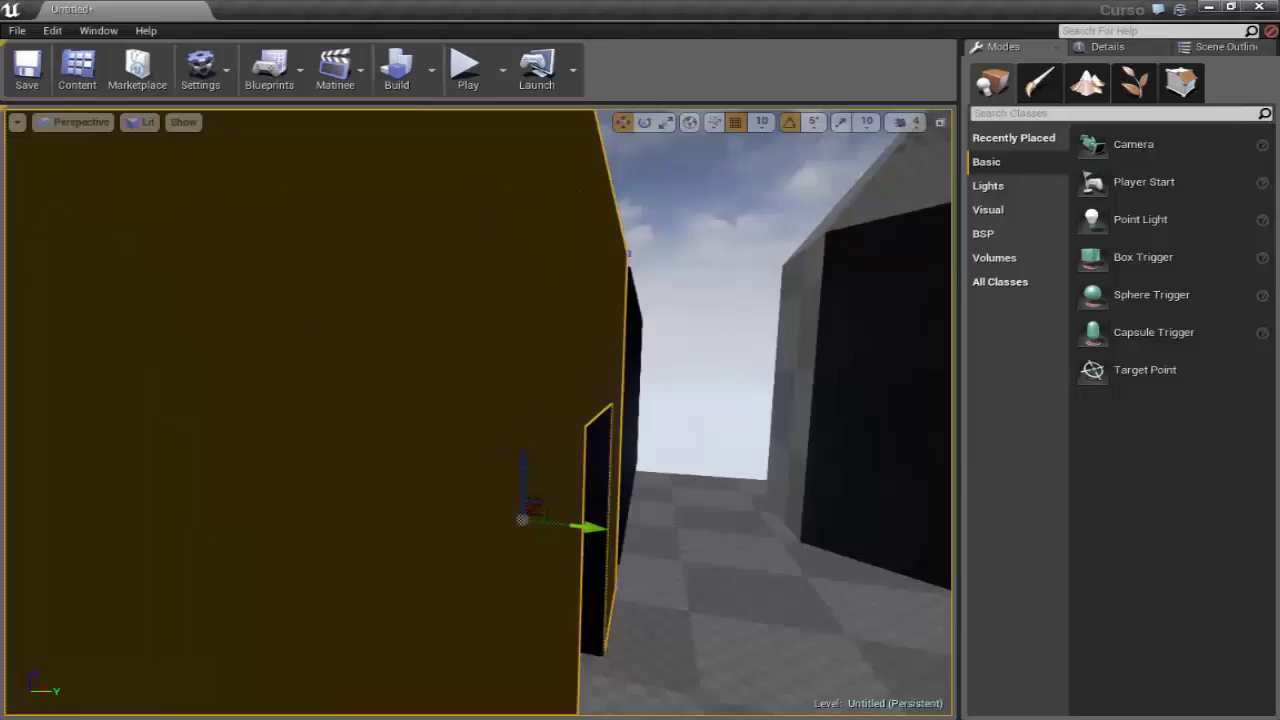
pyautogui.moveTo(613, 508); pyautogui.dragTo(614, 507, button='right')
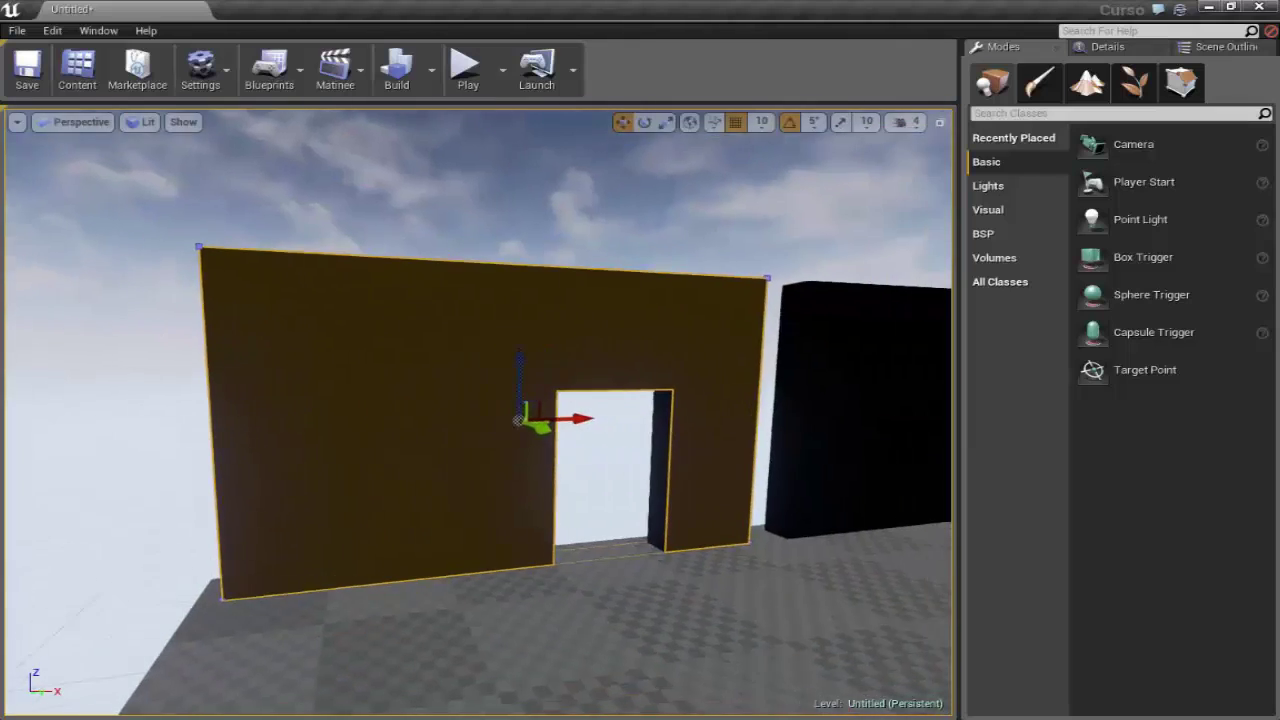
pyautogui.click(609, 468)
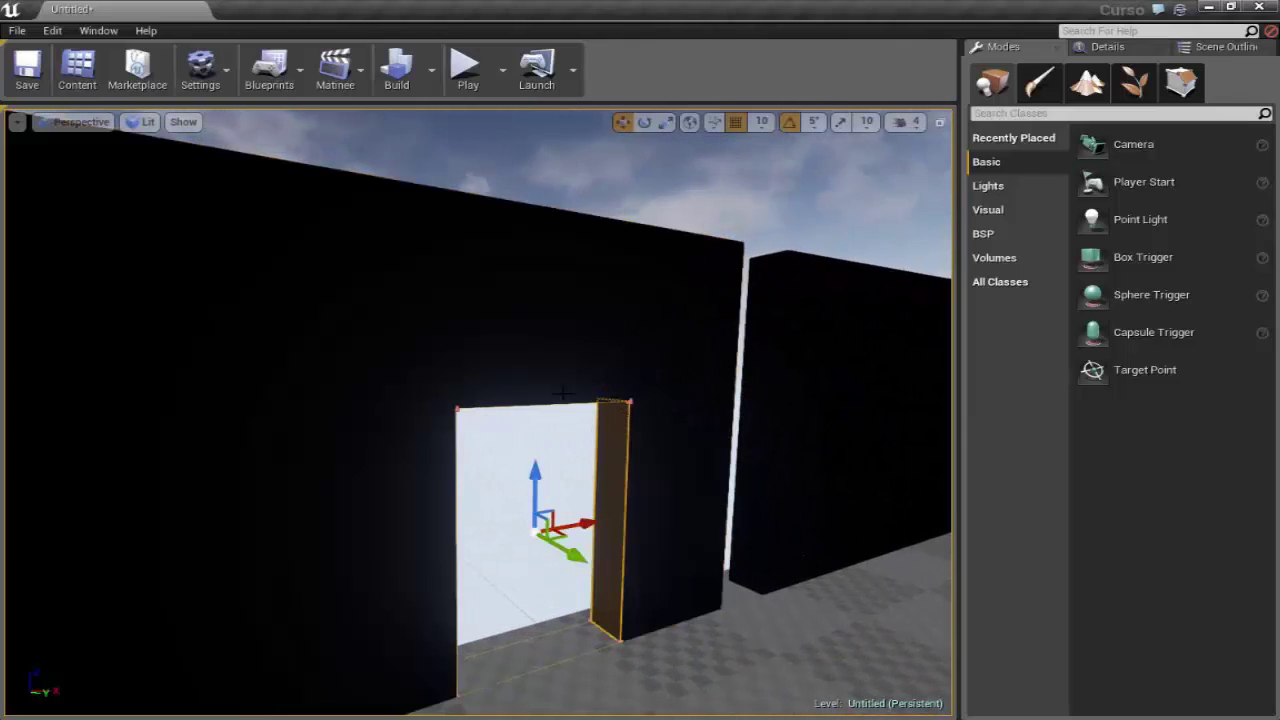
pyautogui.click(605, 395)
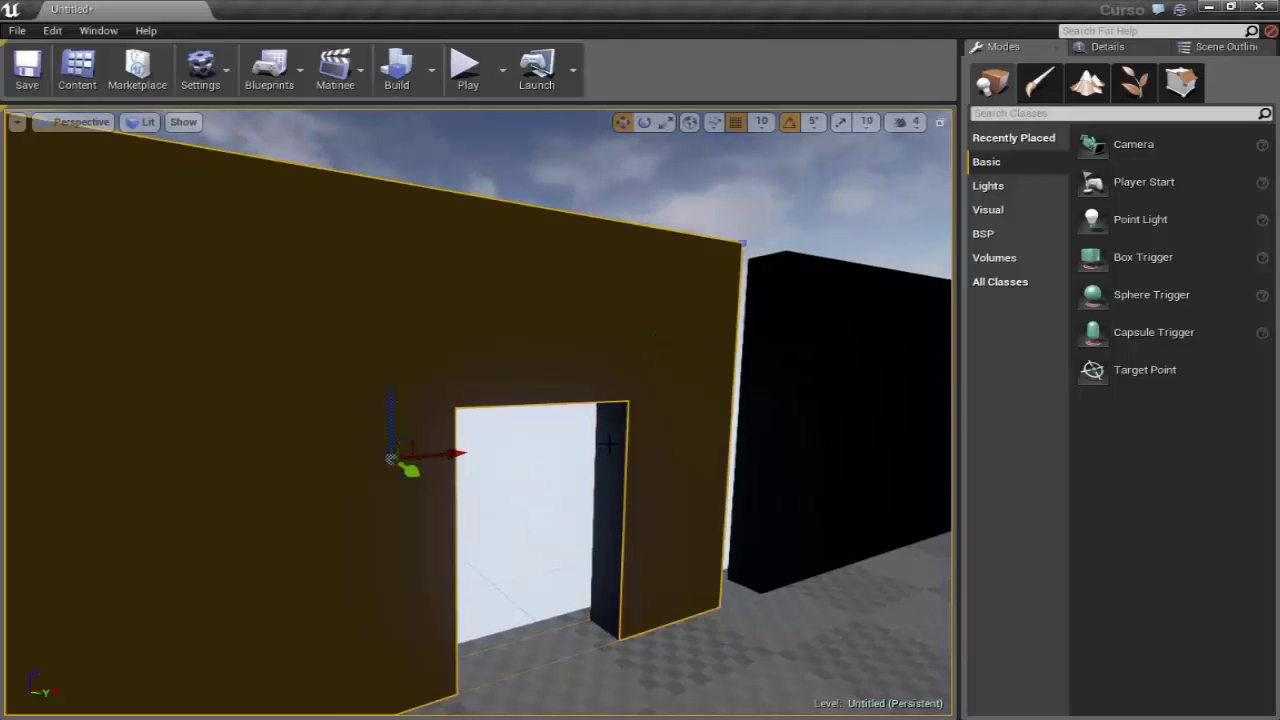
pyautogui.click(608, 443)
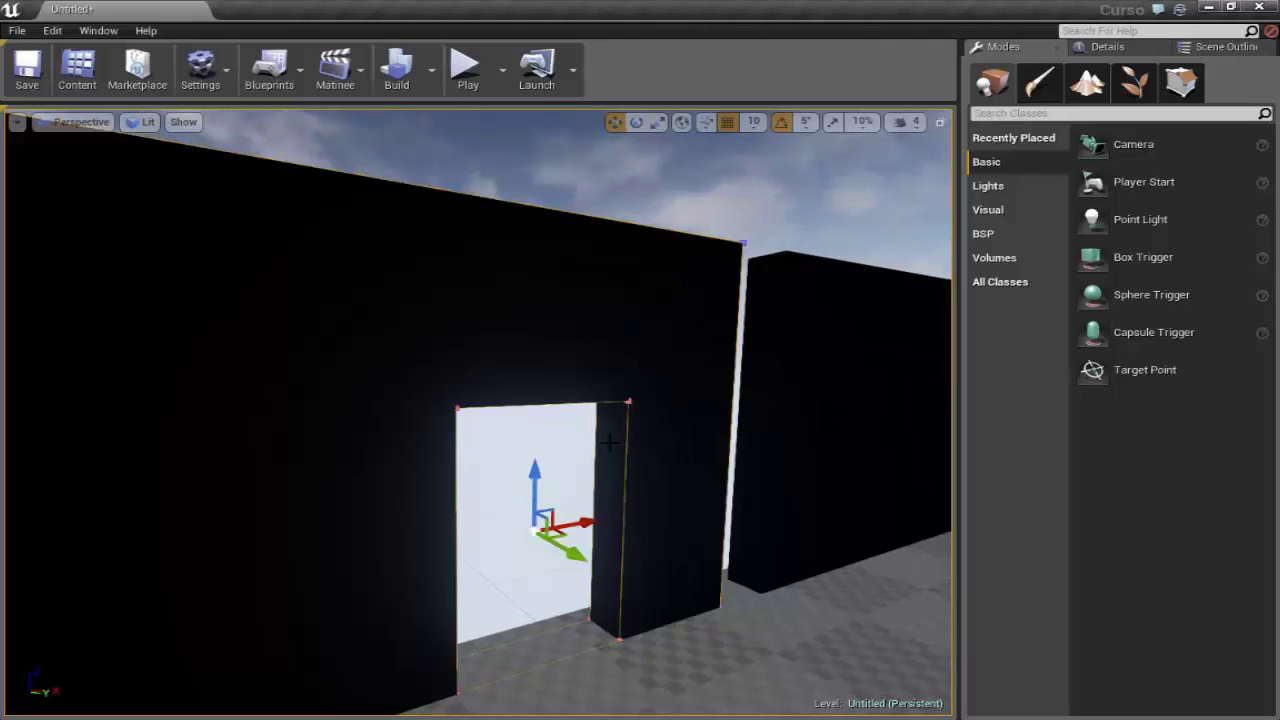
pyautogui.click(679, 414)
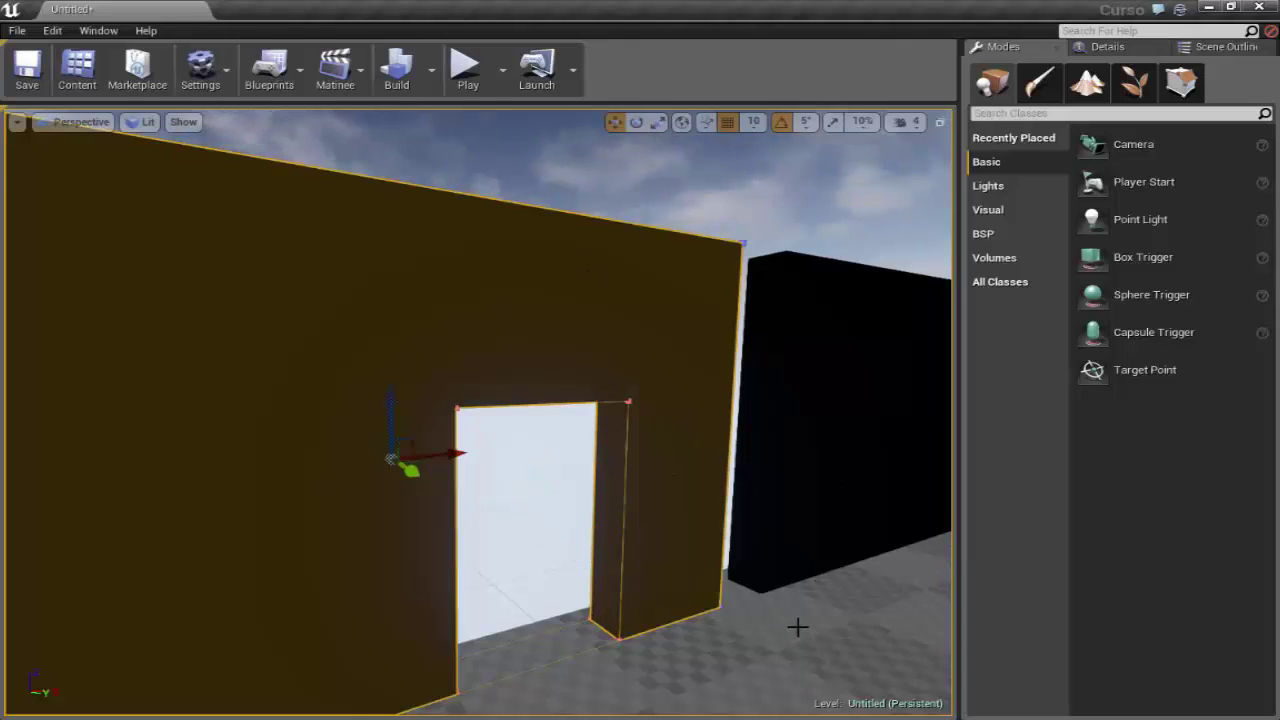
# Frame the selected wall with F and inspect it from its edge, back and above
pyautogui.scroll(-3, 797, 627)
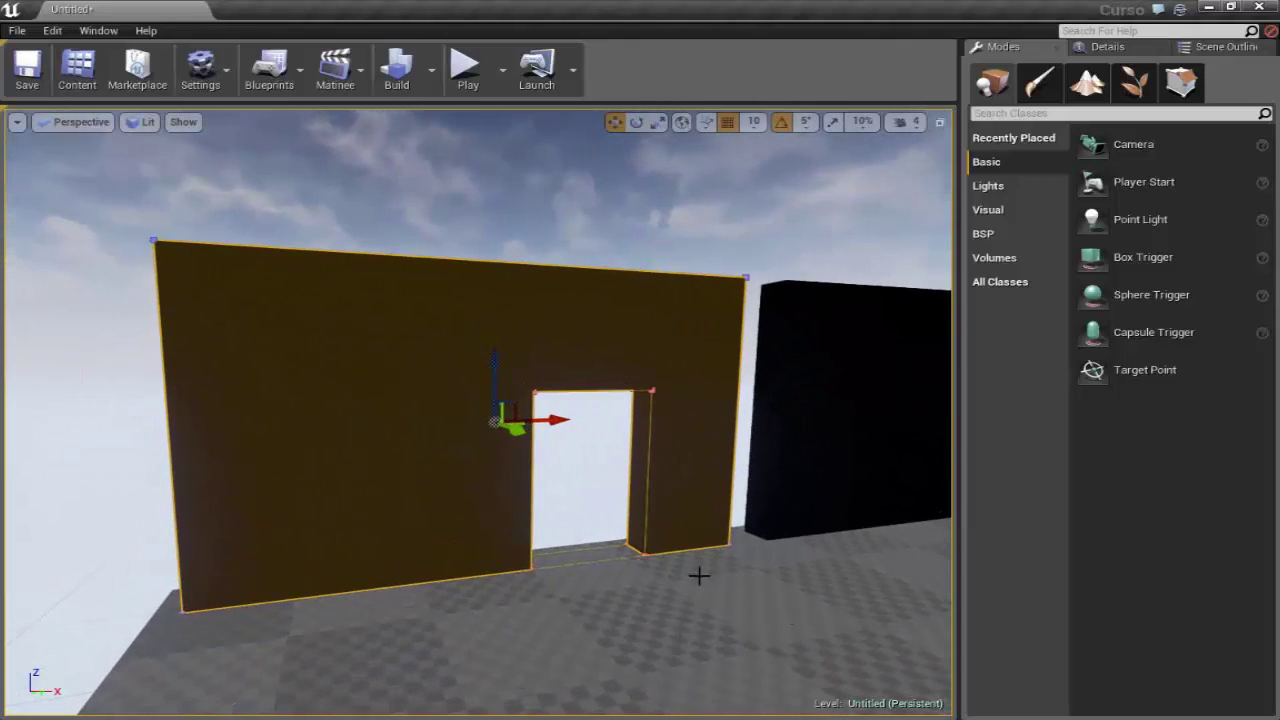
pyautogui.moveTo(698, 575); pyautogui.dragTo(700, 443, button='right')
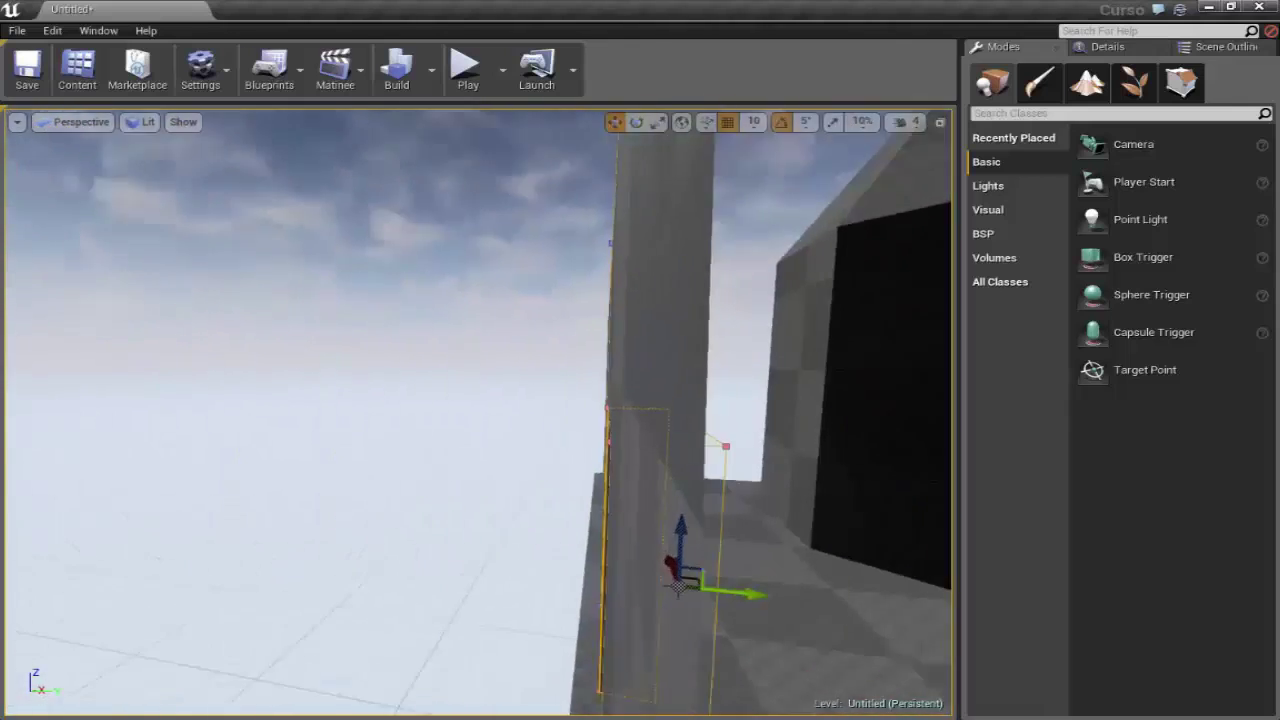
pyautogui.press('f')
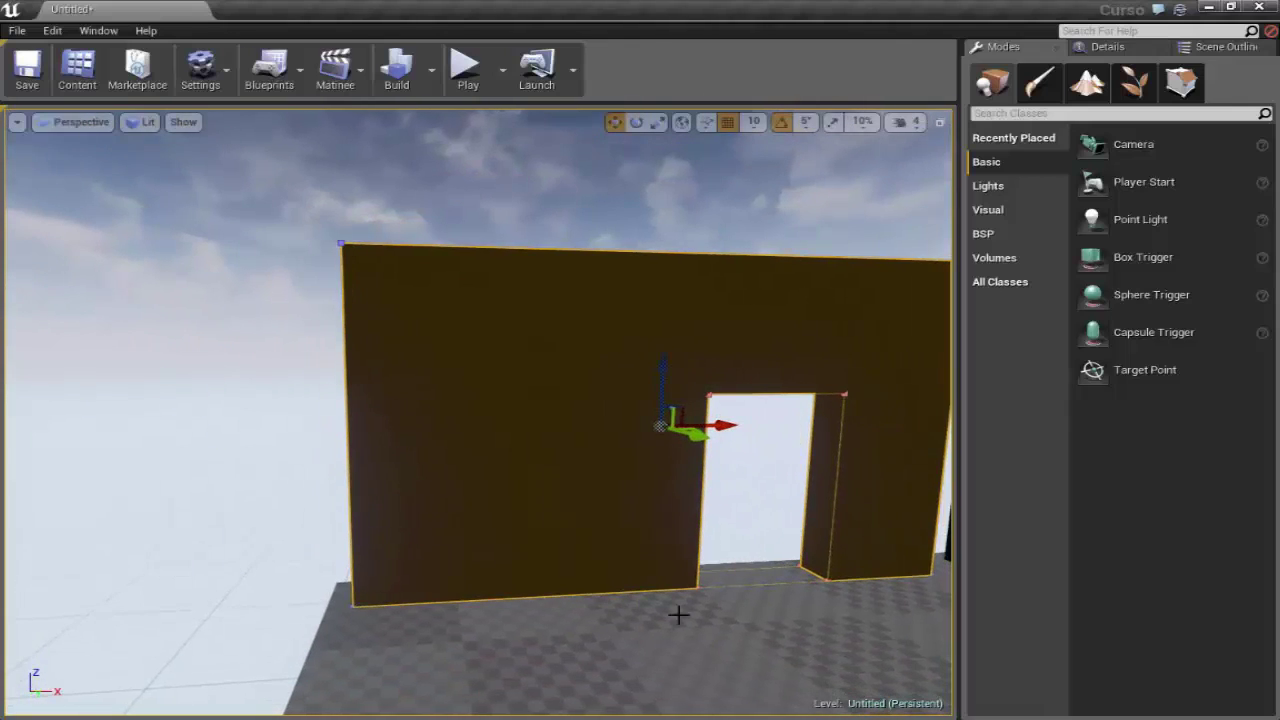
pyautogui.moveTo(686, 626); pyautogui.dragTo(689, 600, button='right')
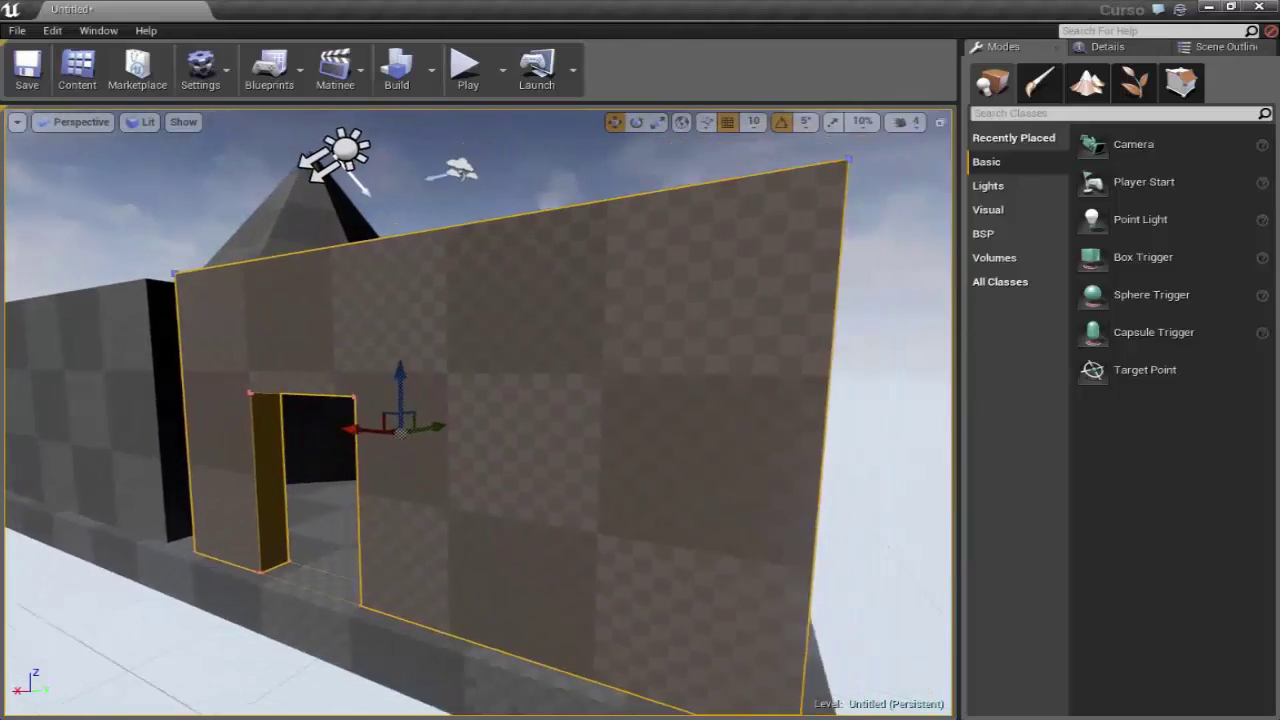
pyautogui.moveTo(483, 622); pyautogui.dragTo(484, 622, button='right')
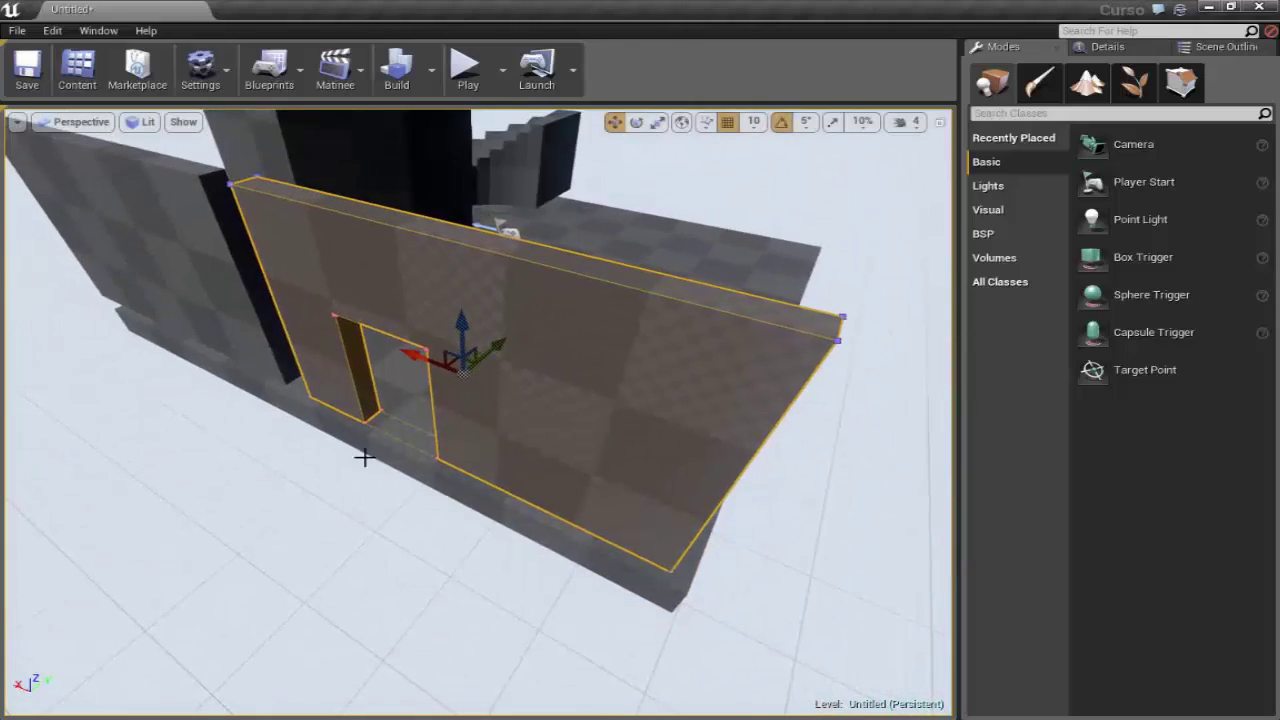
pyautogui.moveTo(363, 457); pyautogui.dragTo(363, 457, button='right')
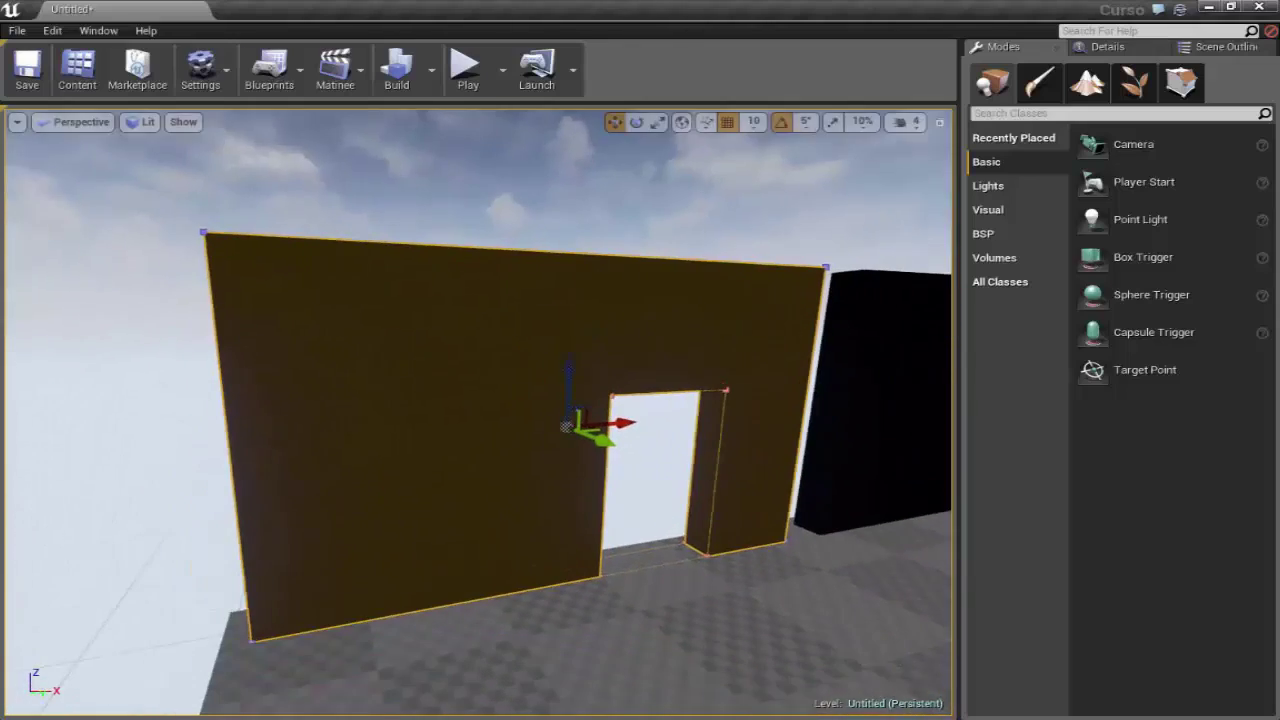
pyautogui.moveTo(389, 349); pyautogui.dragTo(389, 349, button='right')
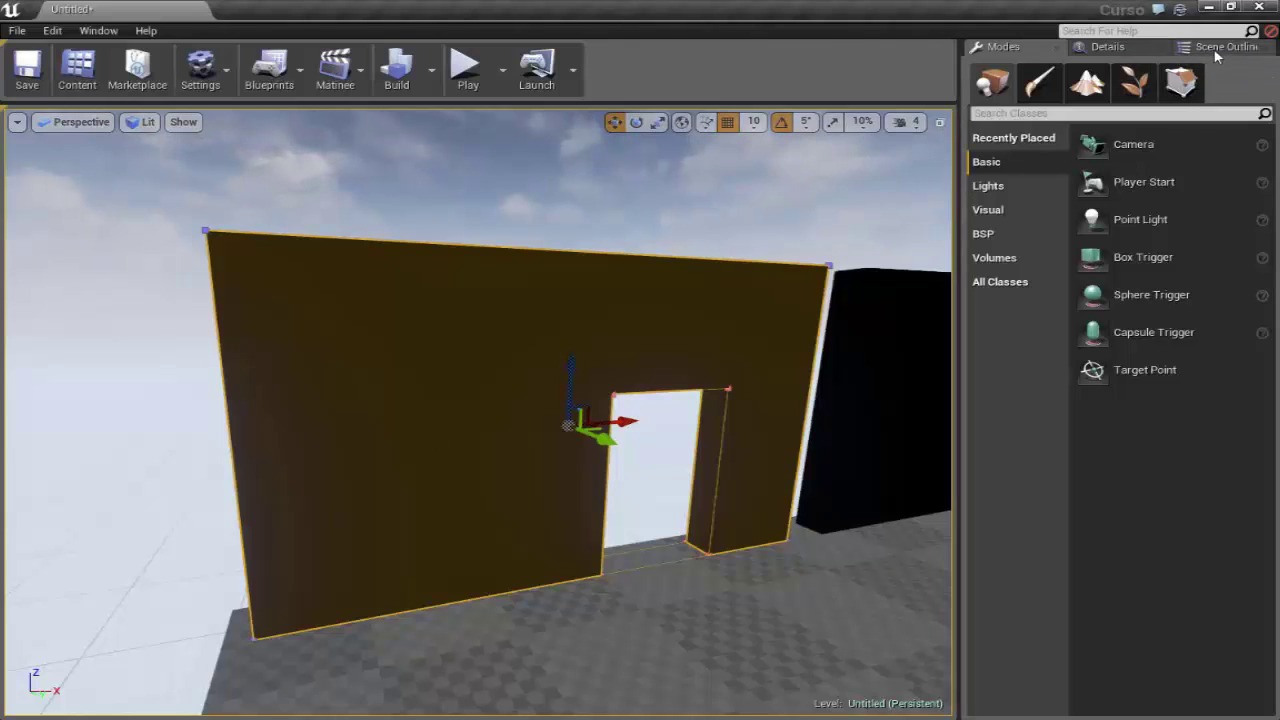
# Convert the selected wall brushes into a static mesh saved in the Game/Examples folder
pyautogui.click(1129, 52)
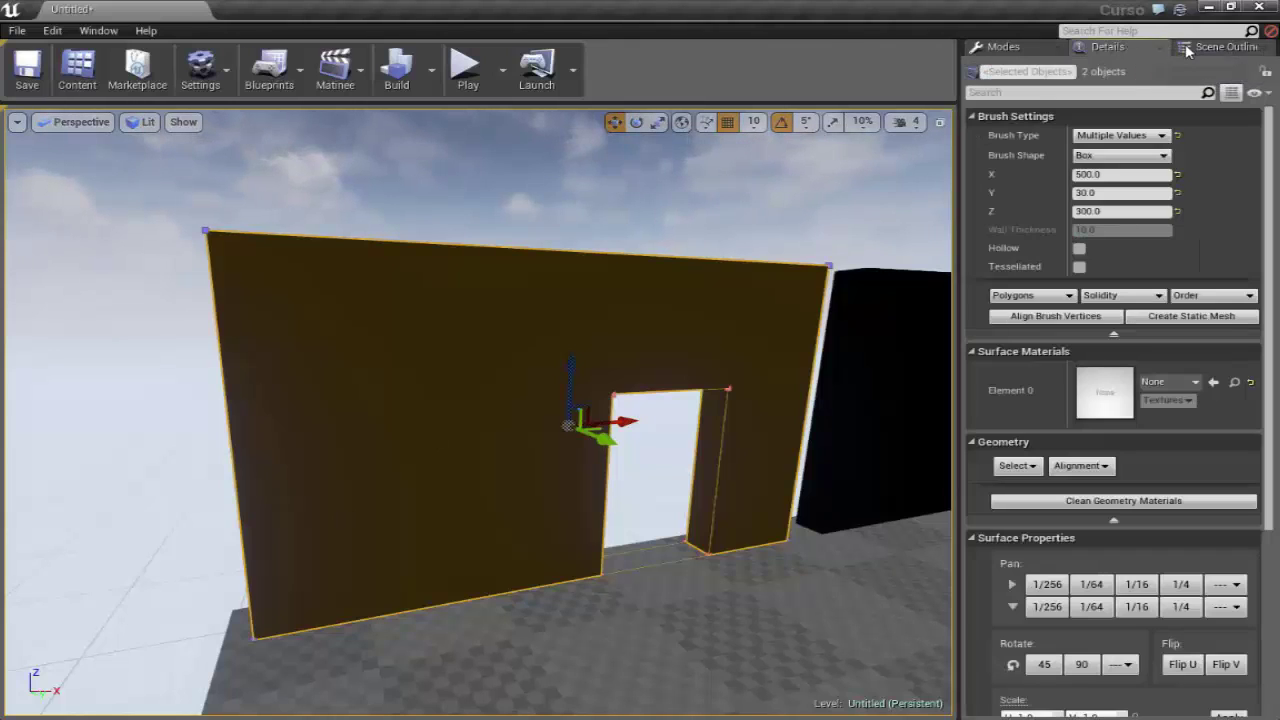
pyautogui.click(1191, 315)
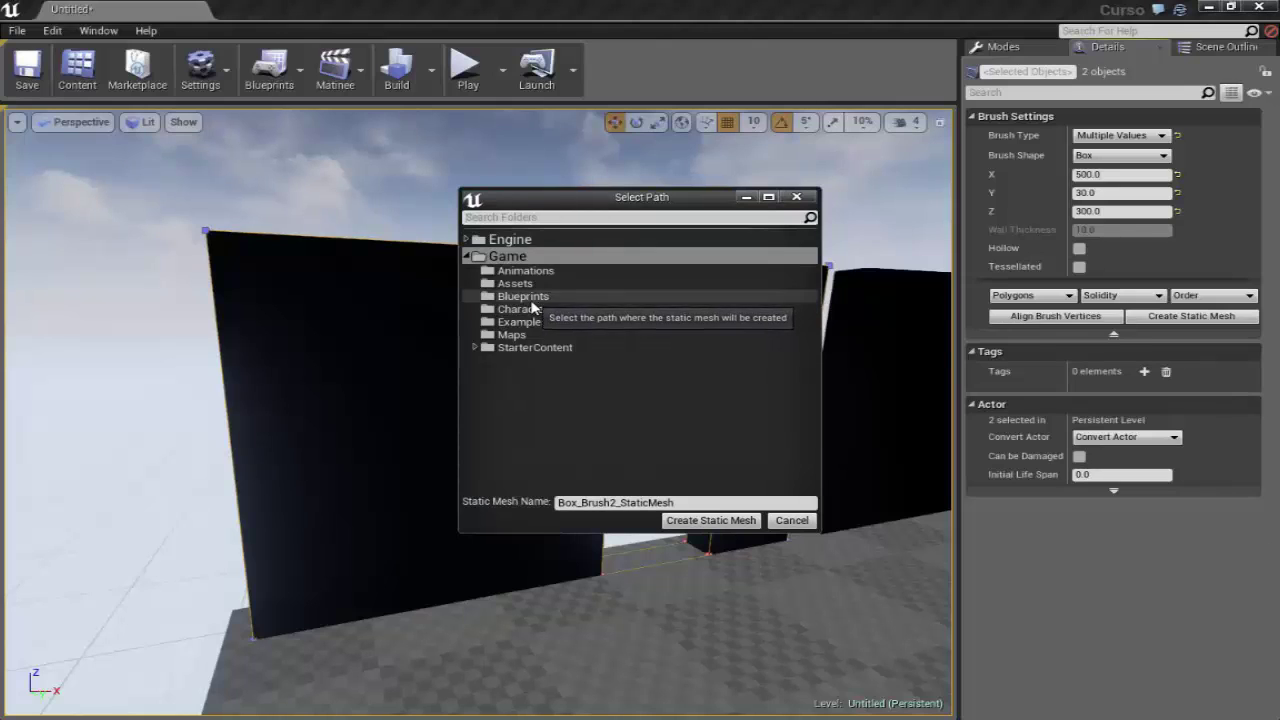
pyautogui.click(520, 322)
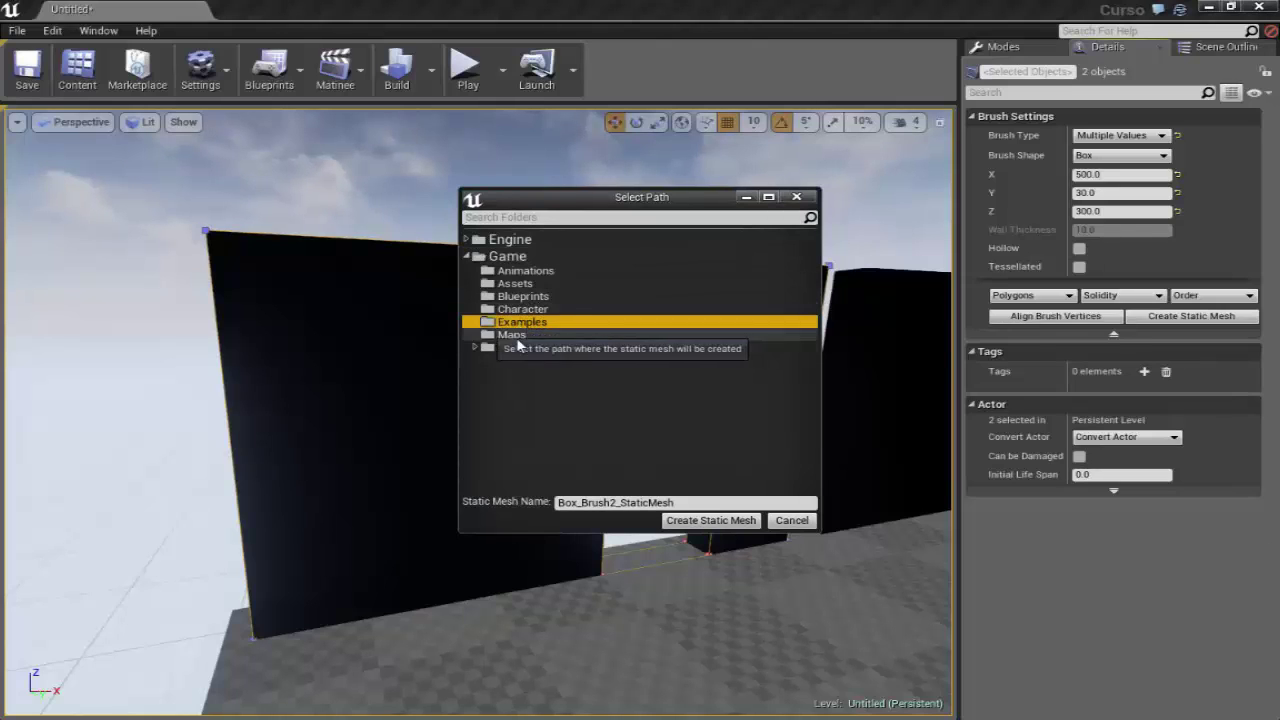
pyautogui.click(711, 521)
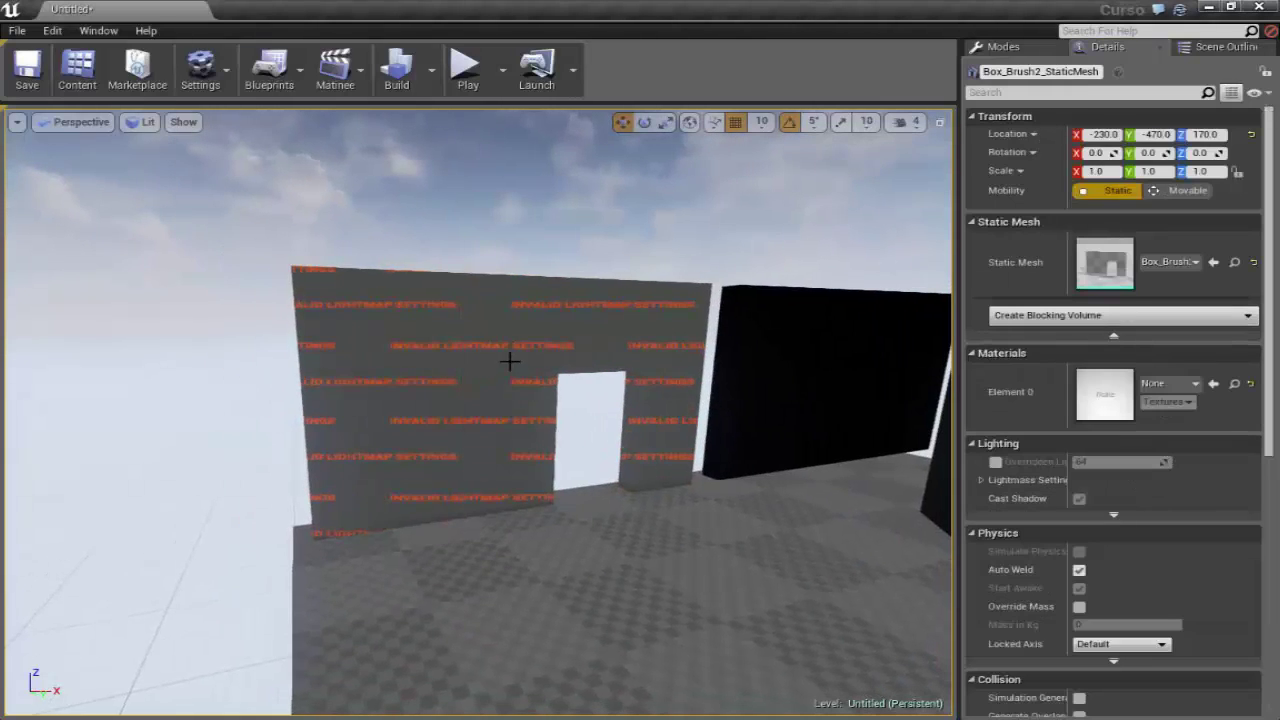
# Test-raise the converted wall to Z 240, undo the move, and bring up the Content Browser
pyautogui.click(516, 358)
pyautogui.moveTo(525, 362); pyautogui.dragTo(506, 303)
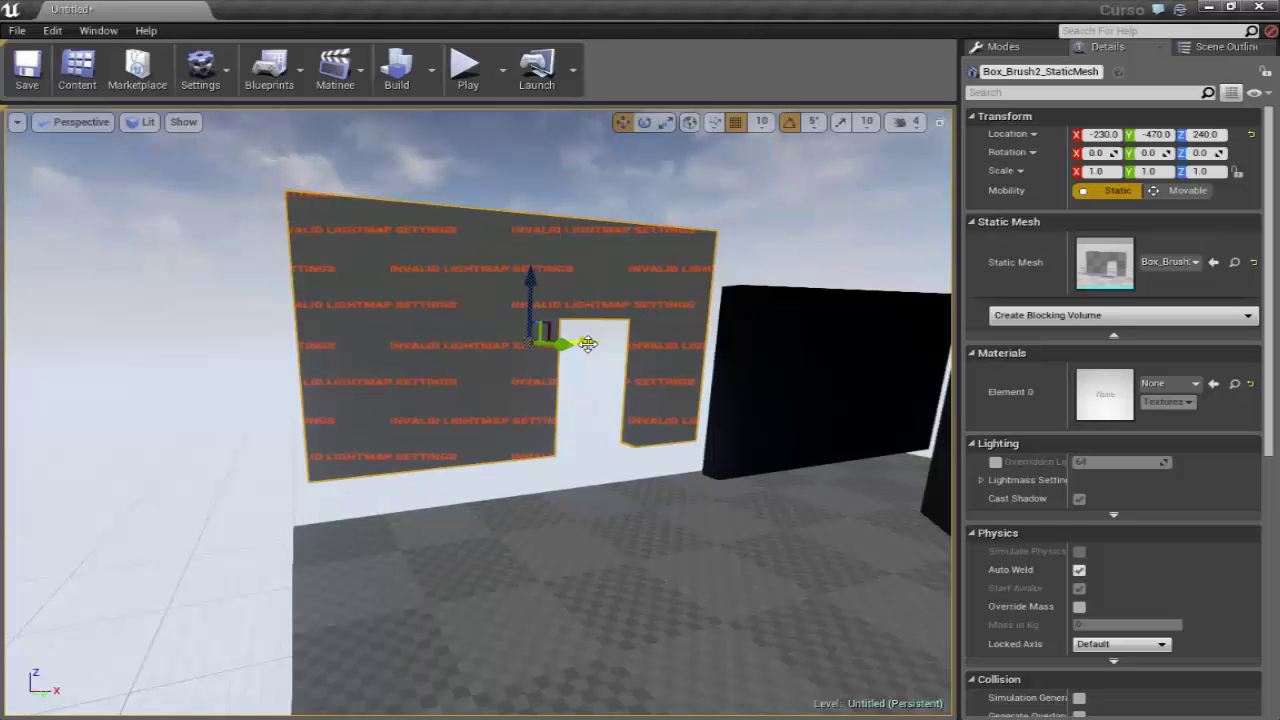
pyautogui.hotkey('ctrl', 'z')
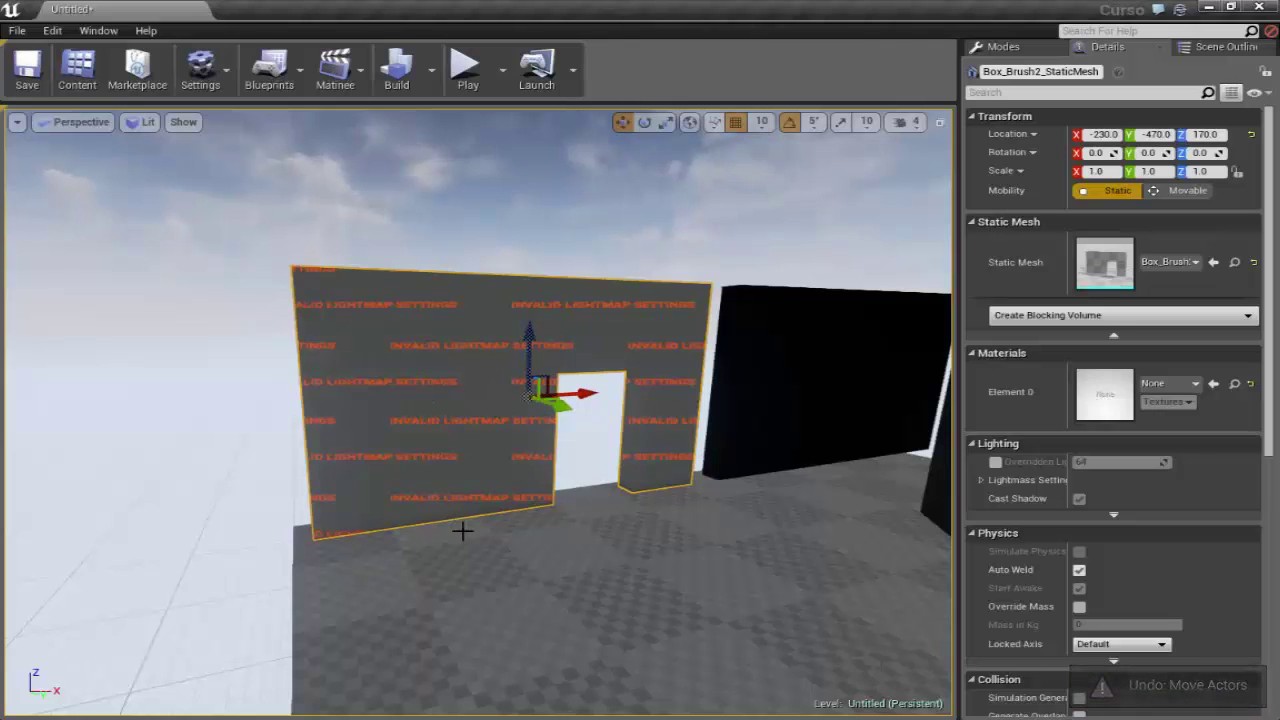
pyautogui.click(77, 70)
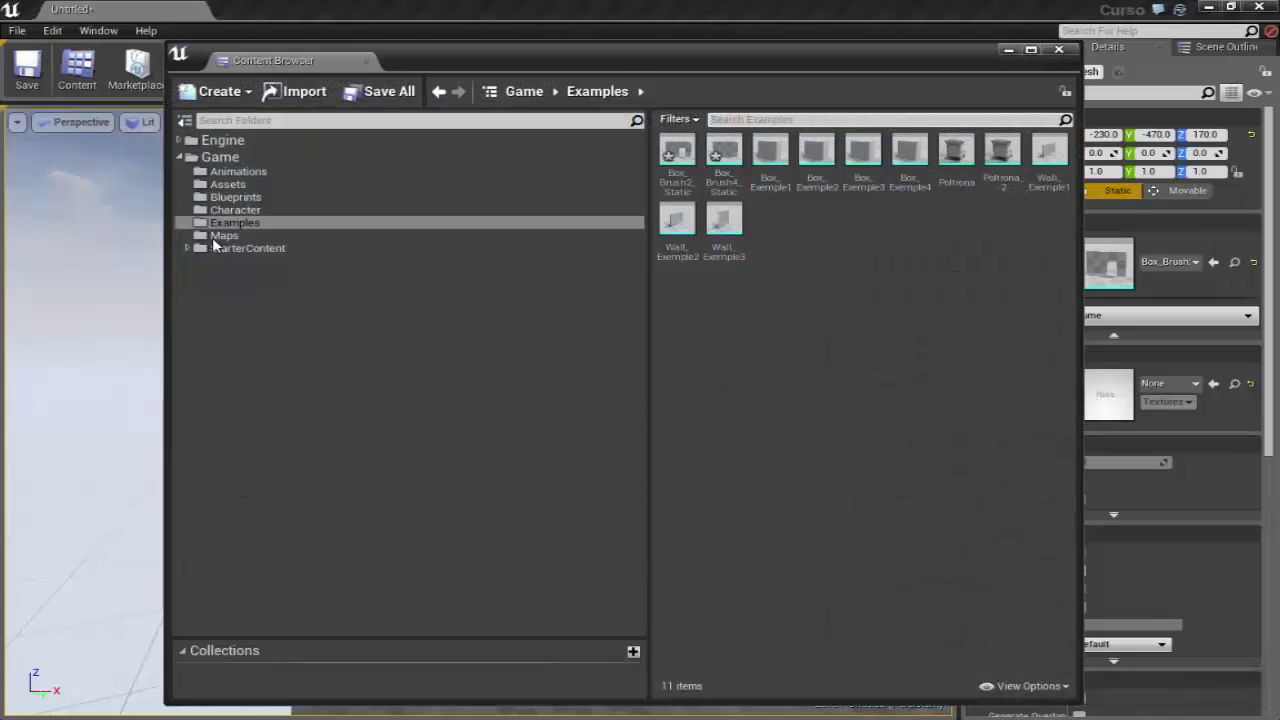
# Drag a copy of Box_Brush2_Static from the Examples folder into the level beside the first wall
pyautogui.moveTo(679, 80); pyautogui.dragTo(641, 391)
pyautogui.moveTo(658, 310); pyautogui.dragTo(647, 577)
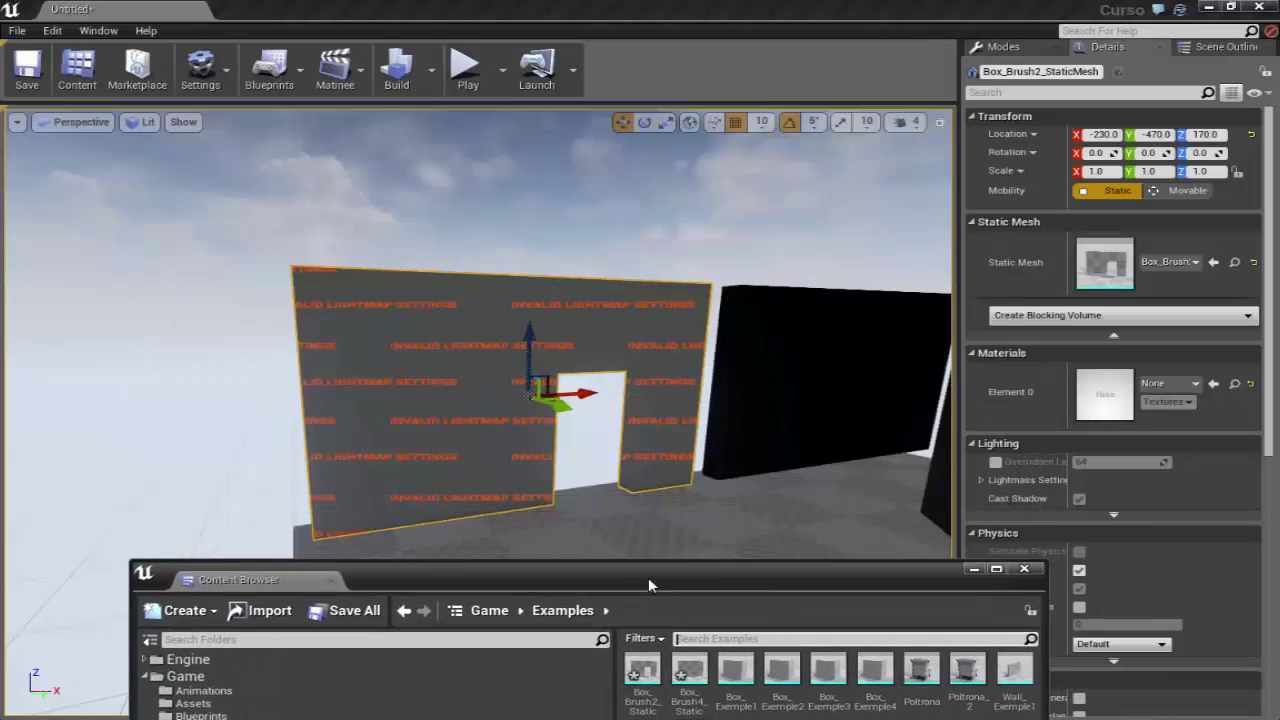
pyautogui.moveTo(641, 670); pyautogui.dragTo(783, 380)
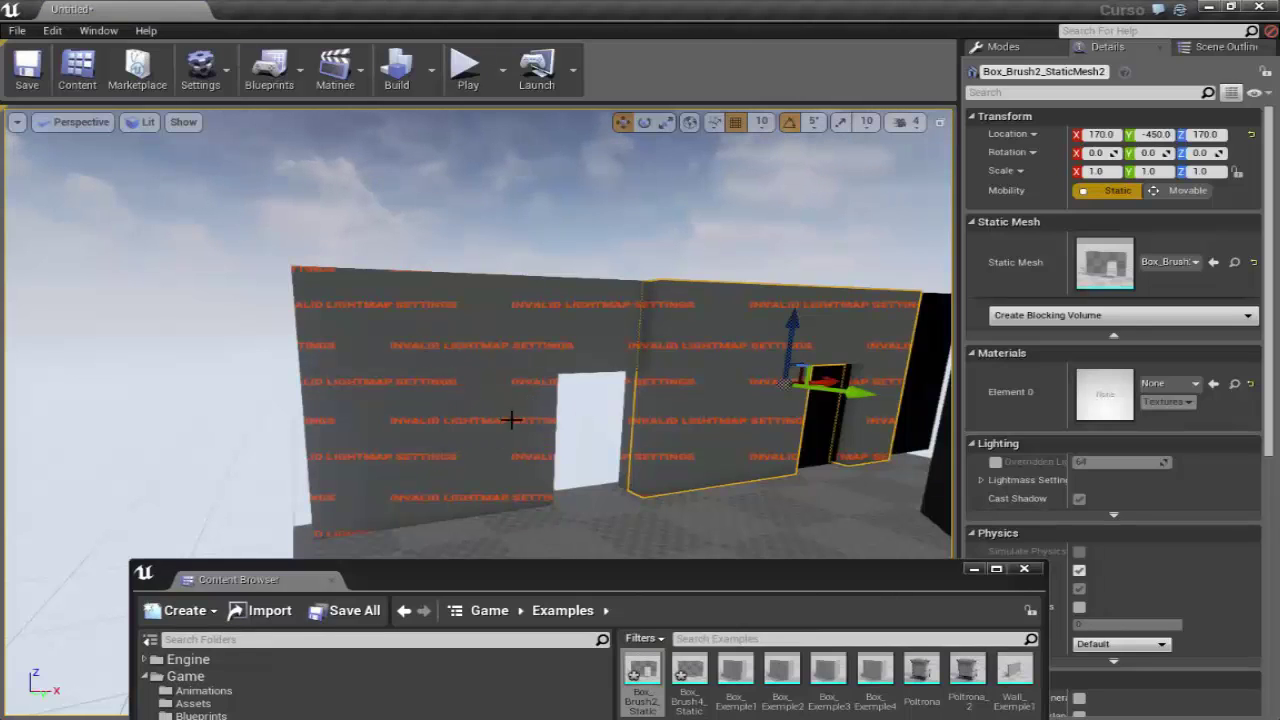
pyautogui.moveTo(510, 420); pyautogui.dragTo(60, 222, button='right')
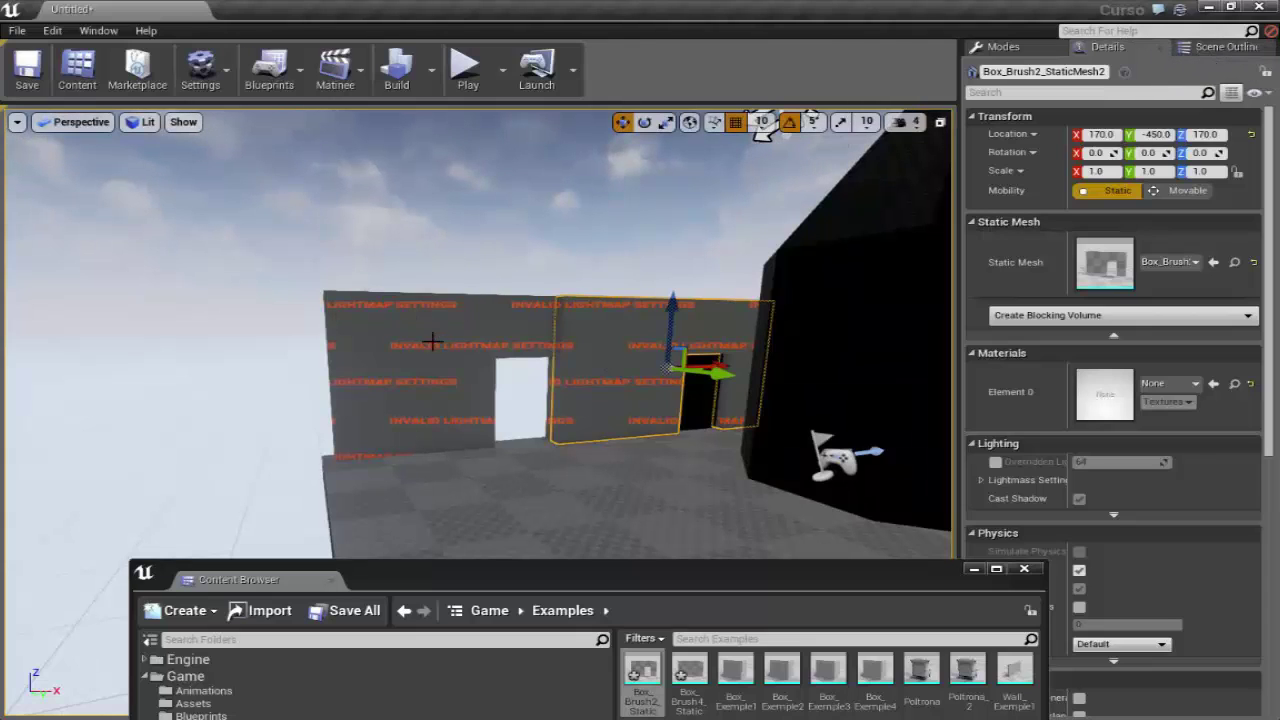
pyautogui.moveTo(435, 348); pyautogui.dragTo(399, 349)
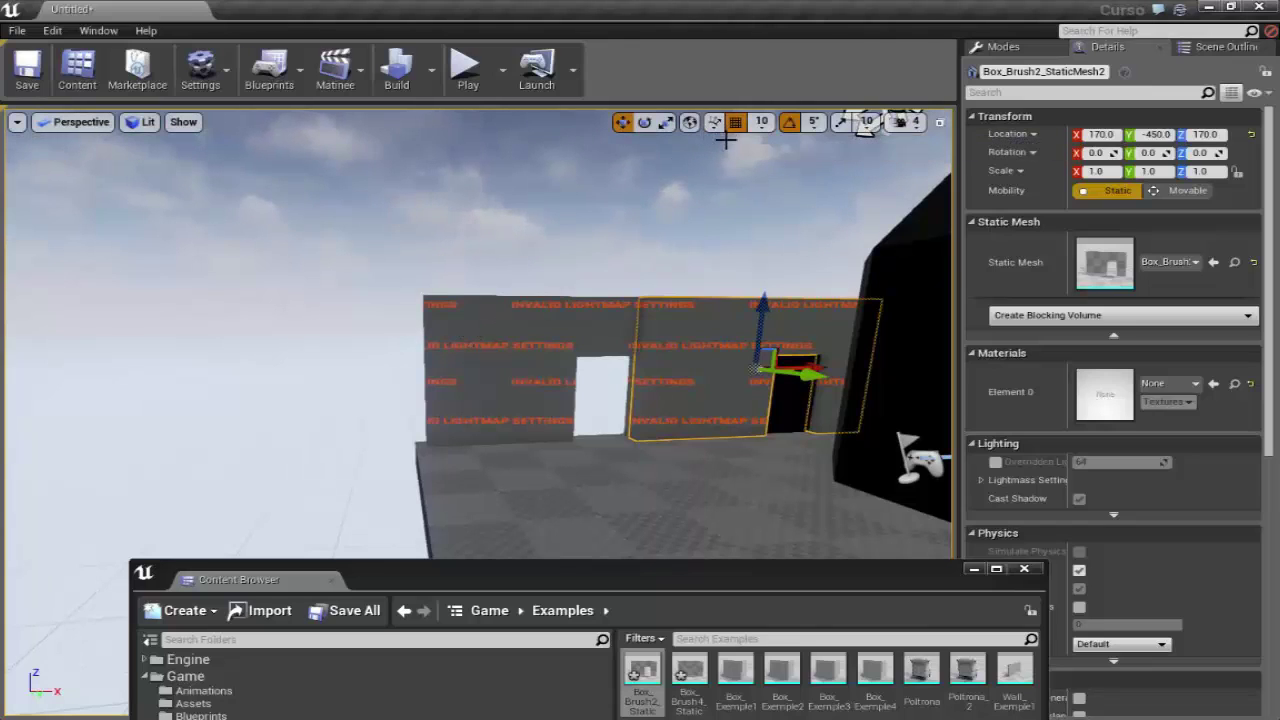
pyautogui.moveTo(646, 290); pyautogui.dragTo(596, 315, button='right')
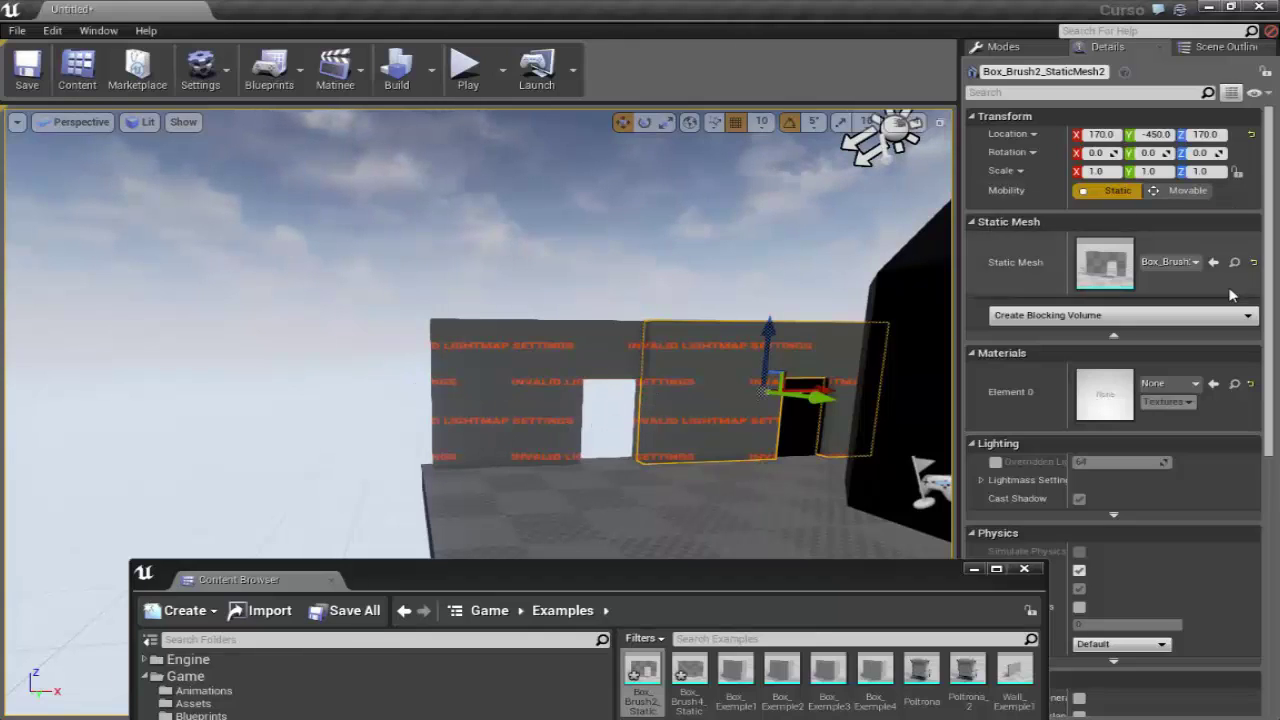
pyautogui.moveTo(858, 590); pyautogui.dragTo(813, 256)
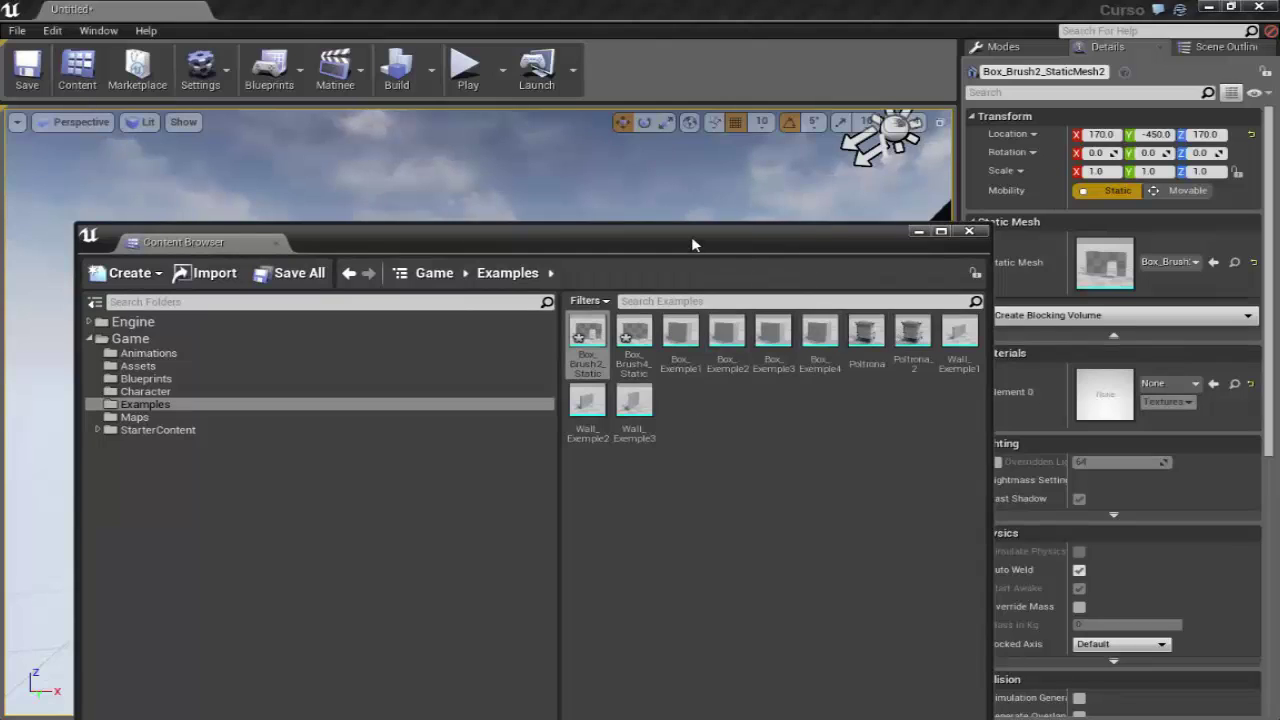
pyautogui.moveTo(691, 236)
pyautogui.mouseDown()
pyautogui.moveTo(688, 528)
pyautogui.moveTo(660, 539)
pyautogui.moveTo(422, 411)
pyautogui.mouseUp()
pyautogui.click(966, 522)
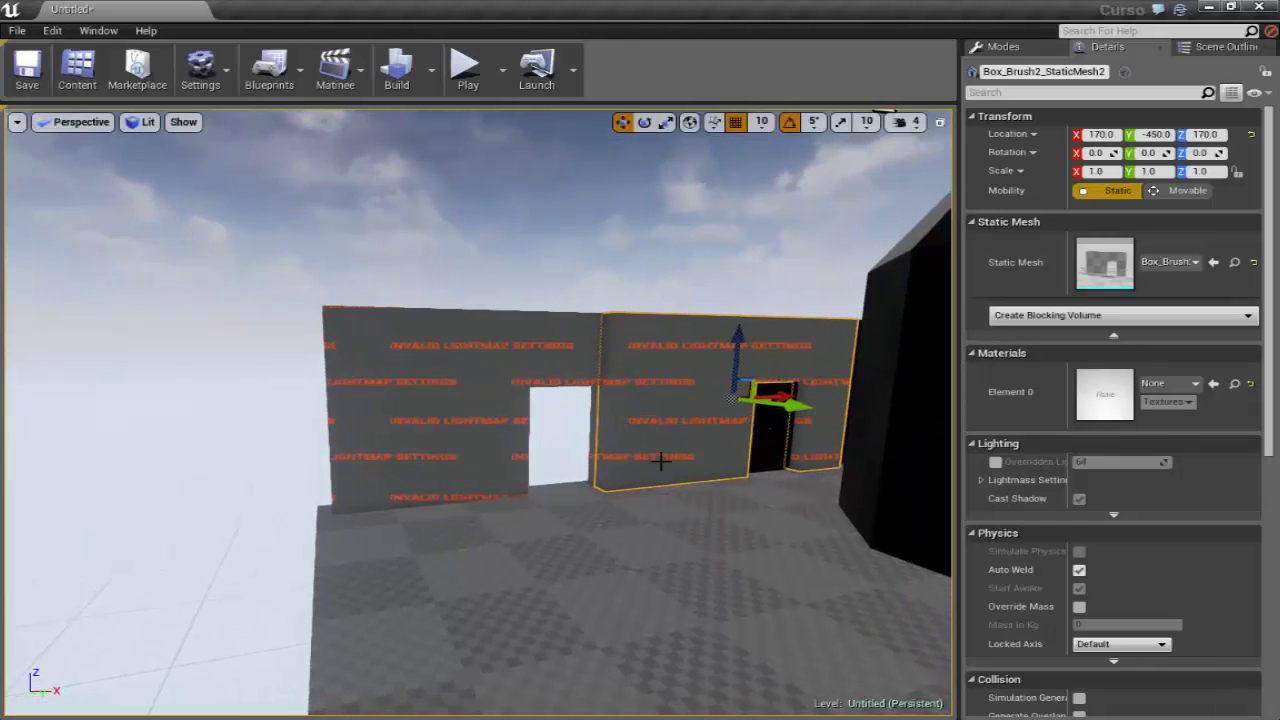
pyautogui.click(77, 70)
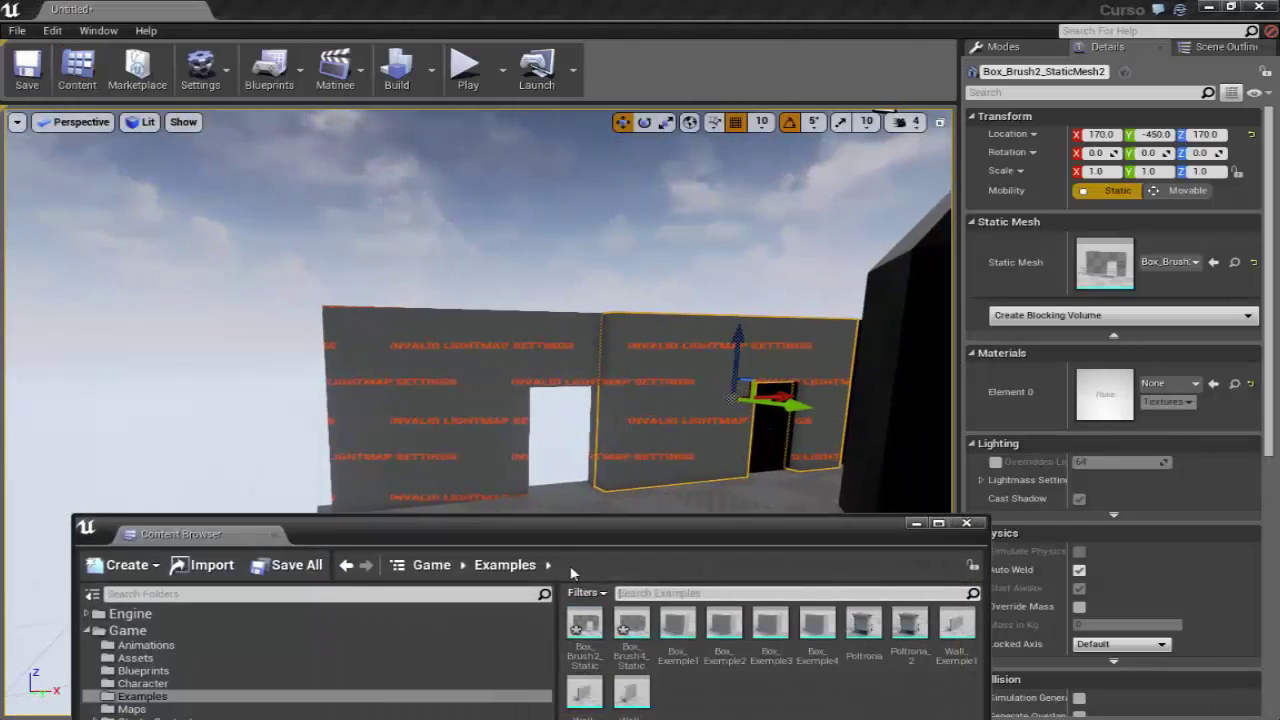
pyautogui.moveTo(615, 540); pyautogui.dragTo(526, 262)
pyautogui.doubleClick(495, 352)
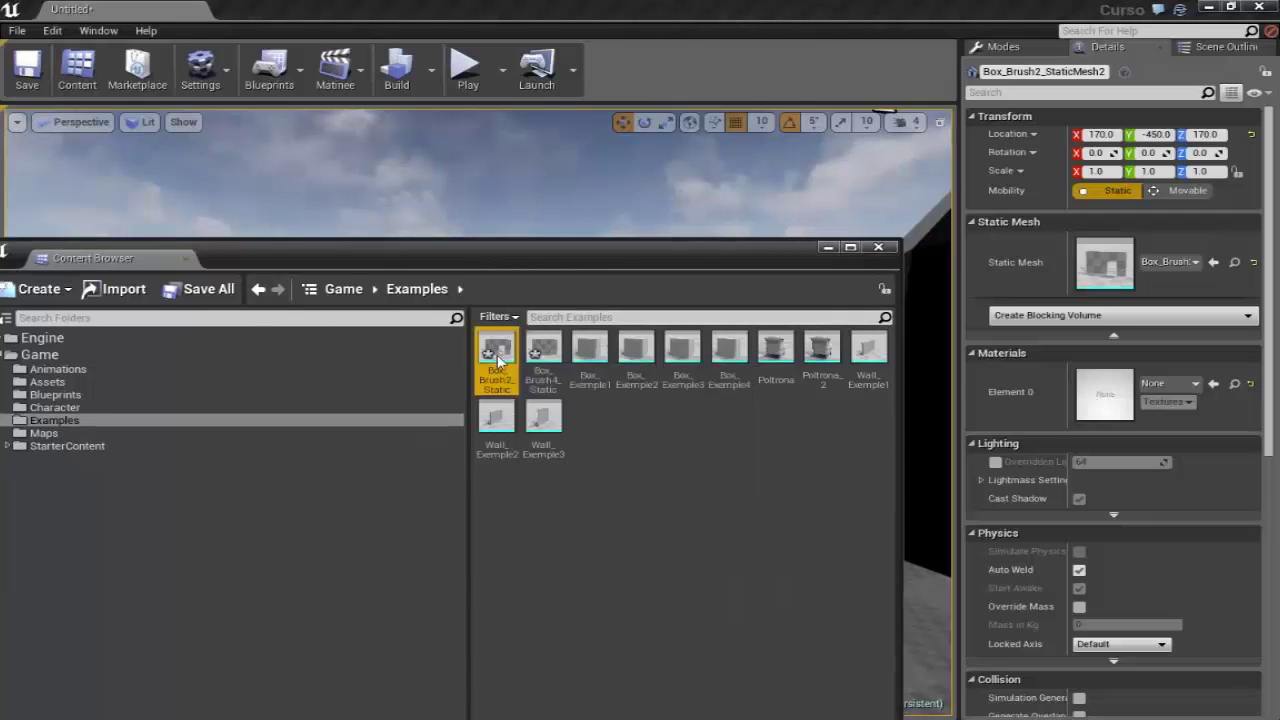
pyautogui.click(1031, 217)
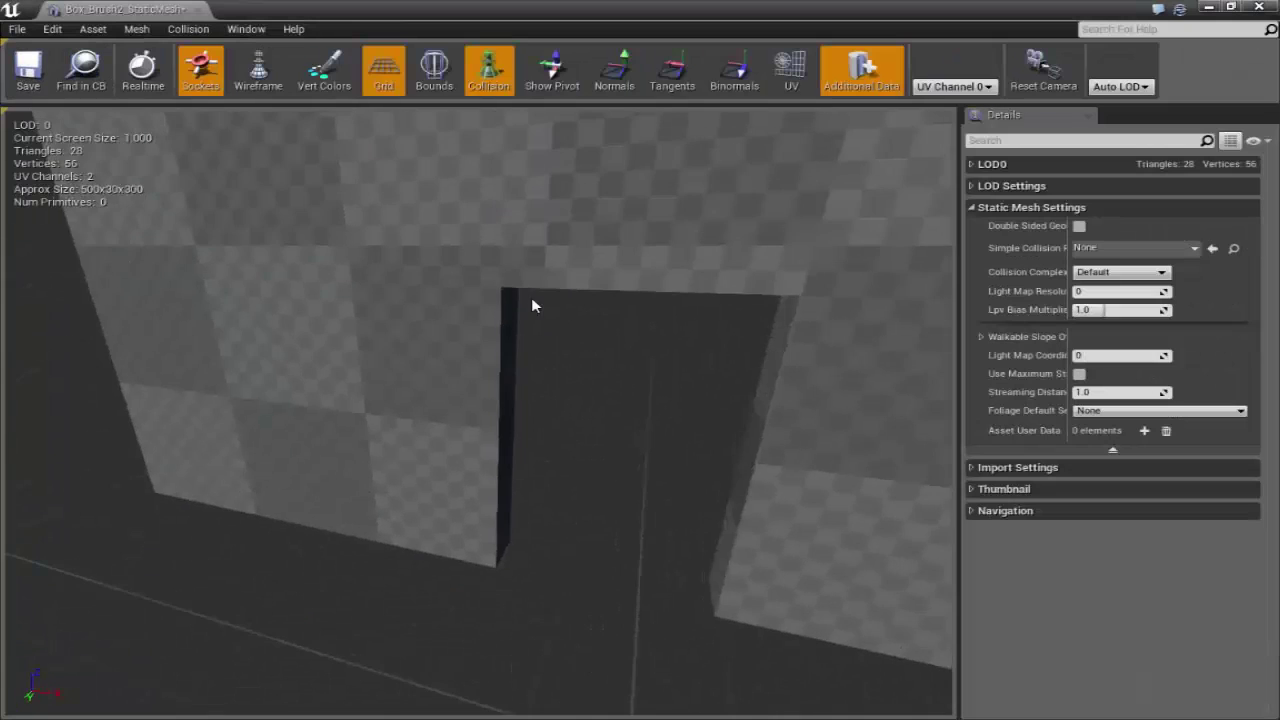
pyautogui.moveTo(531, 297); pyautogui.dragTo(336, 474)
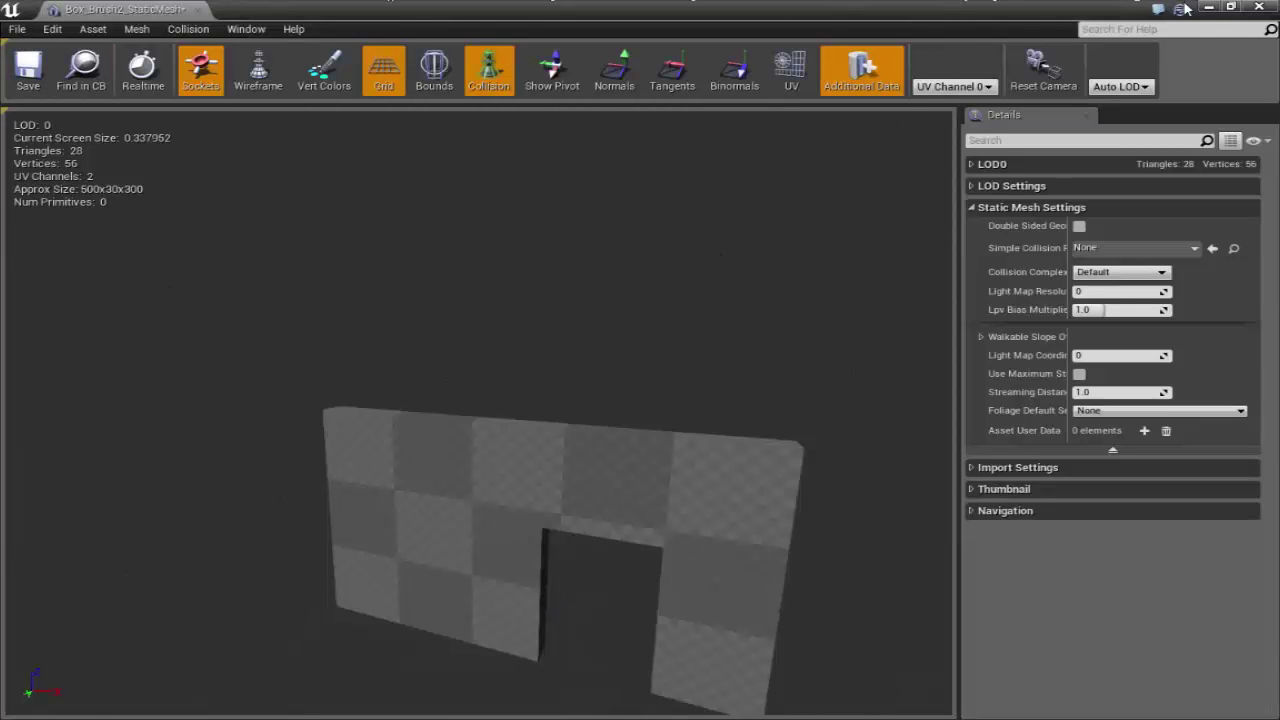
pyautogui.click(1258, 7)
pyautogui.moveTo(509, 258); pyautogui.dragTo(640, 134)
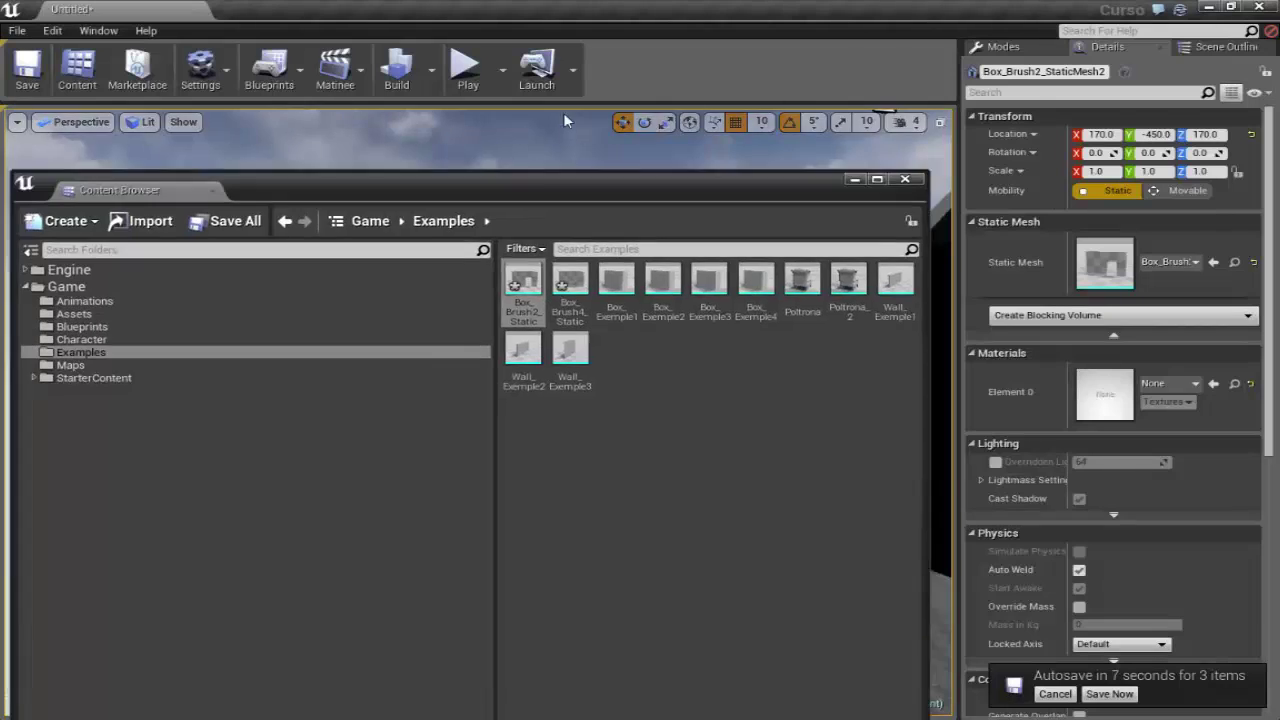
# Close the Content Browser, save the new wall mesh assets, and clear the wall selection
pyautogui.click(919, 116)
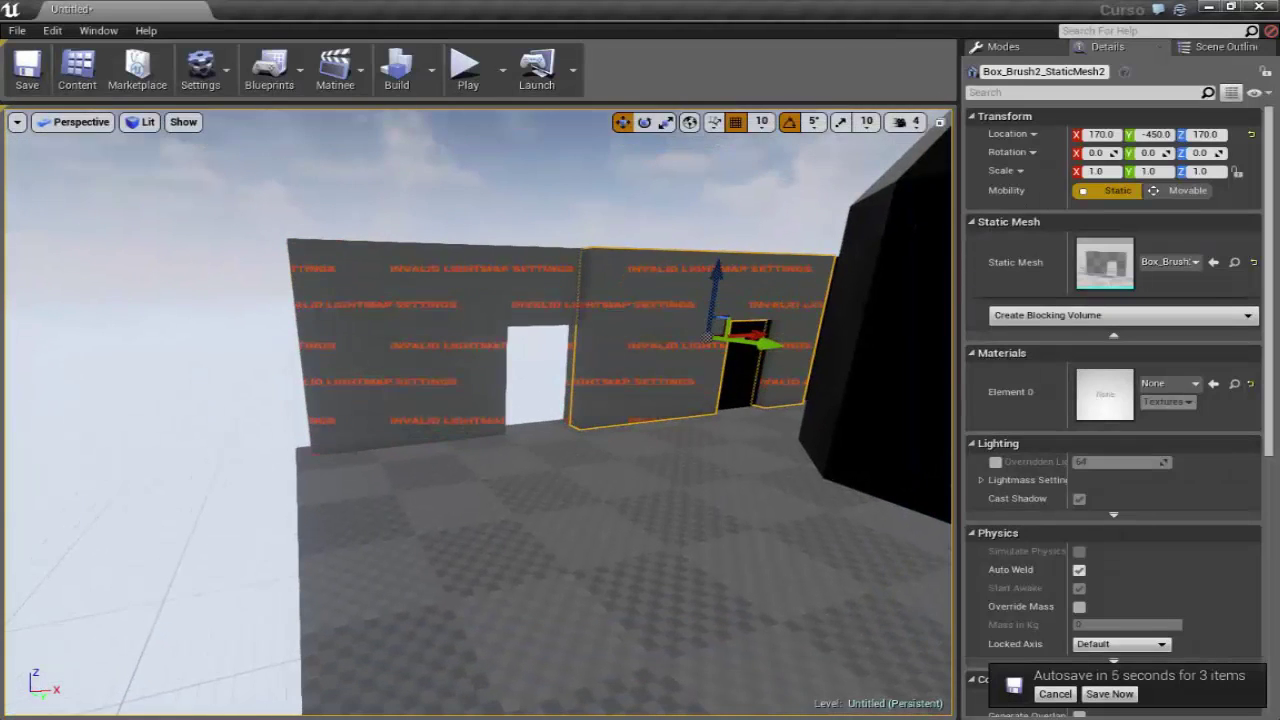
pyautogui.moveTo(683, 346)
pyautogui.mouseDown(button='right')
pyautogui.moveTo(586, 522)
pyautogui.moveTo(500, 523)
pyautogui.moveTo(550, 523)
pyautogui.mouseUp(button='right')
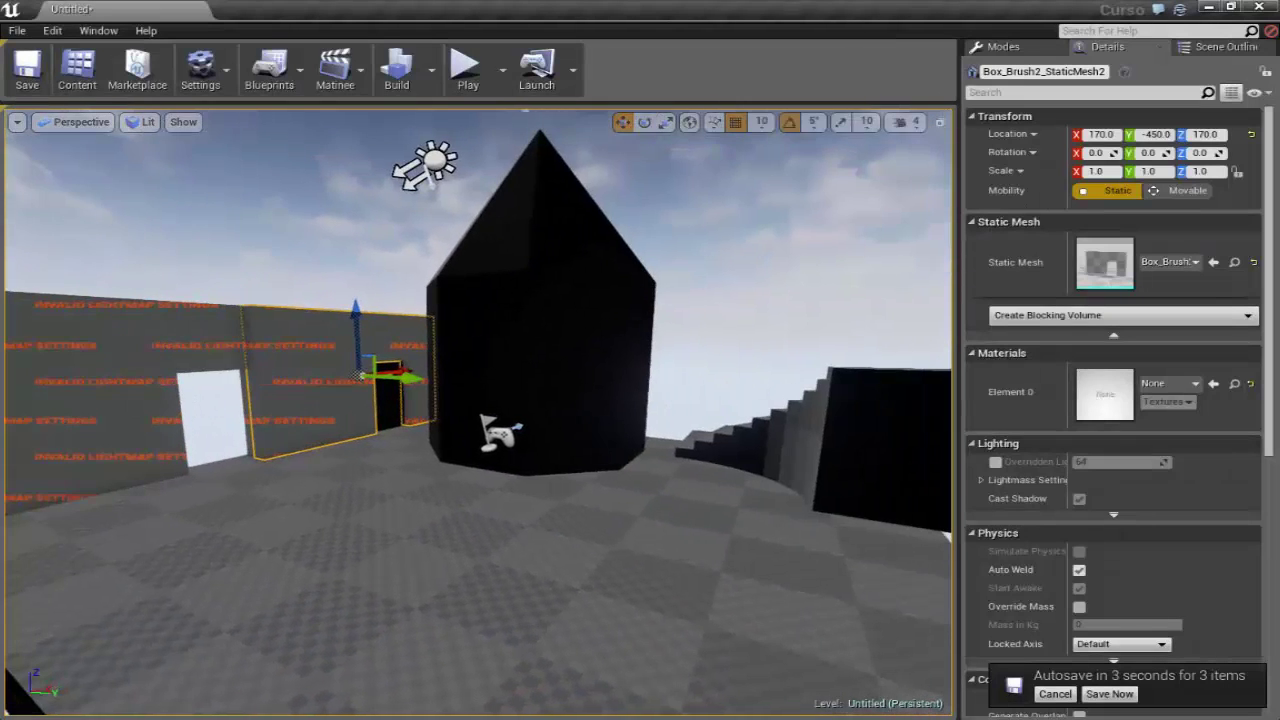
pyautogui.moveTo(550, 432); pyautogui.dragTo(660, 432, button='right')
pyautogui.moveTo(538, 548); pyautogui.dragTo(400, 548, button='right')
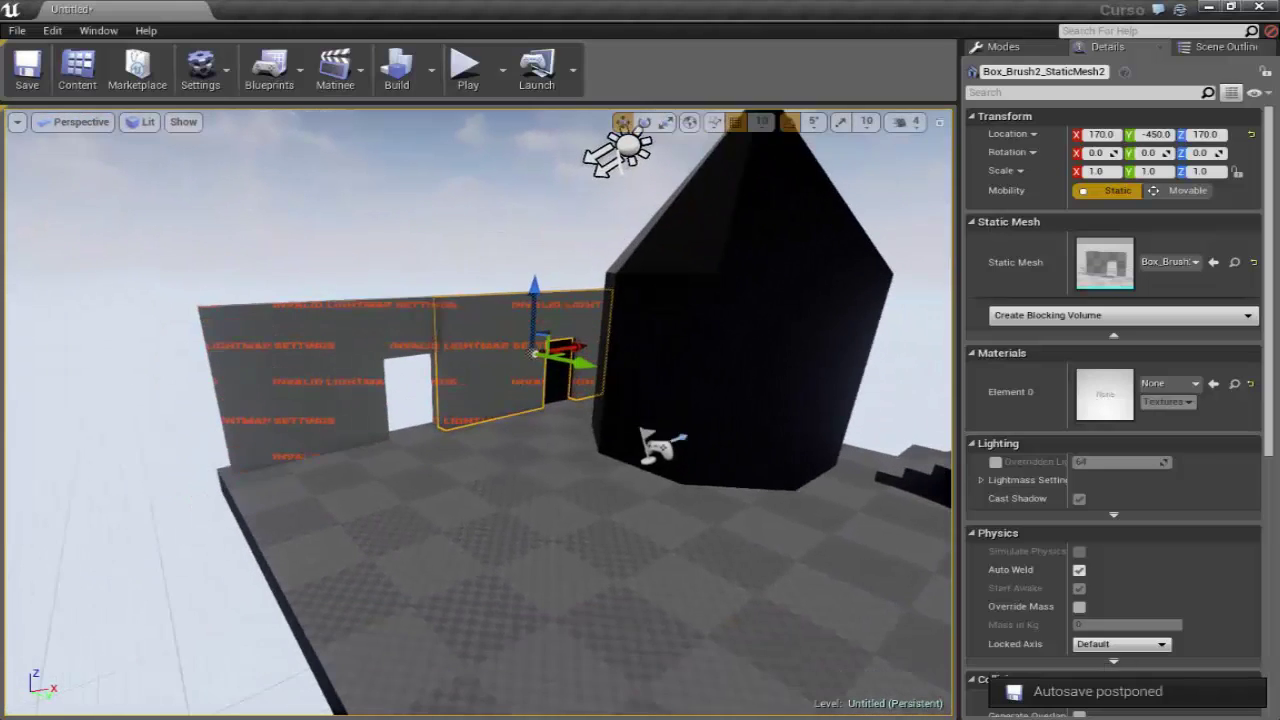
pyautogui.moveTo(430, 378); pyautogui.dragTo(425, 378, button='right')
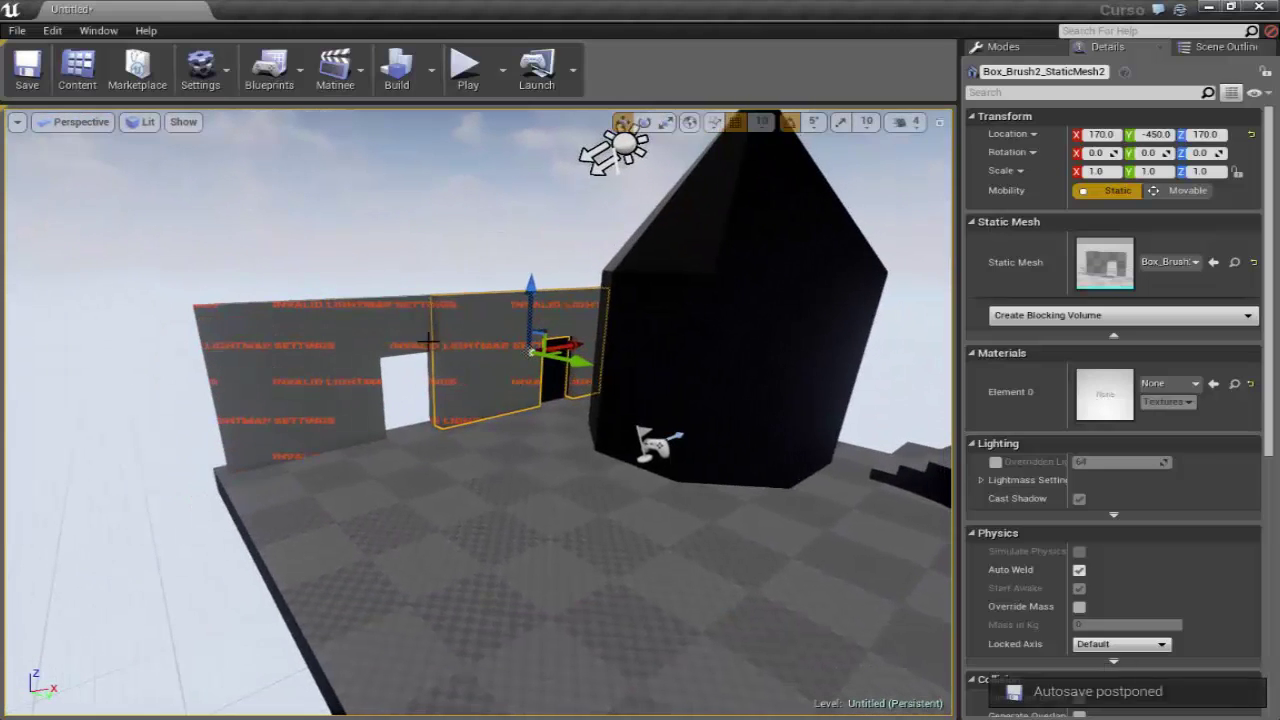
pyautogui.hotkey('ctrl', 's')
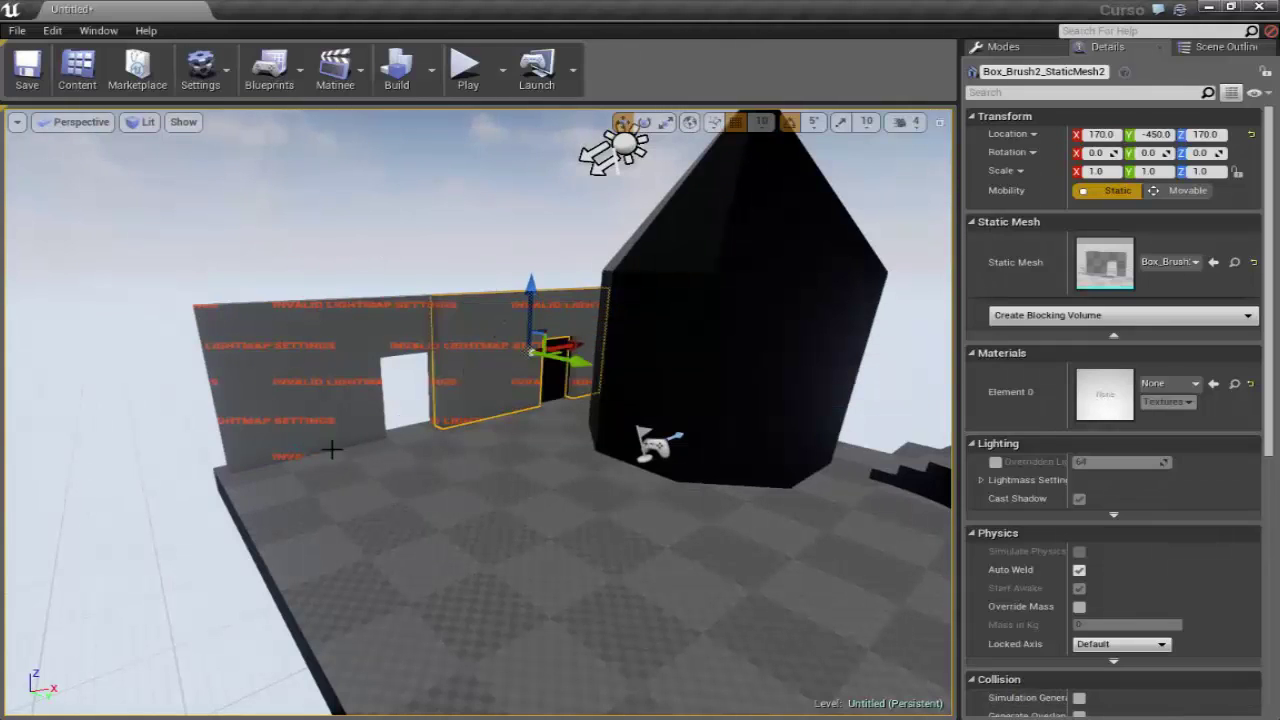
pyautogui.moveTo(331, 450); pyautogui.dragTo(360, 464, button='right')
pyautogui.press('Escape')
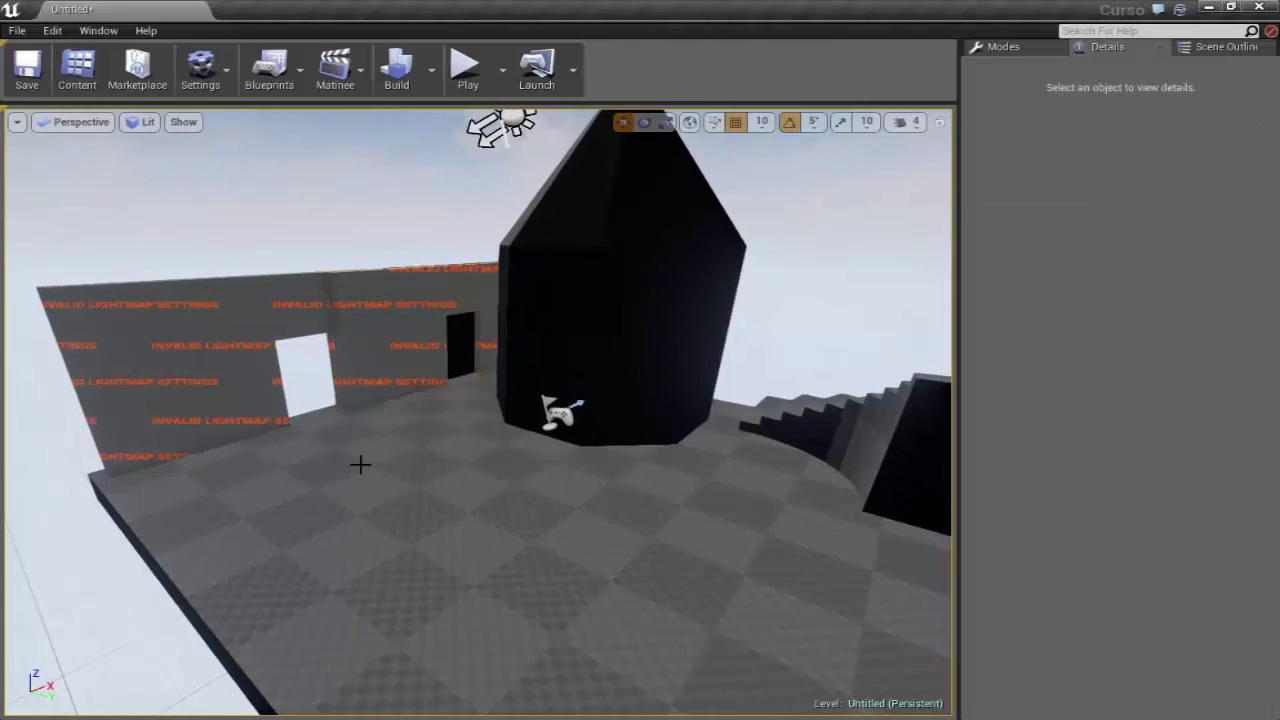